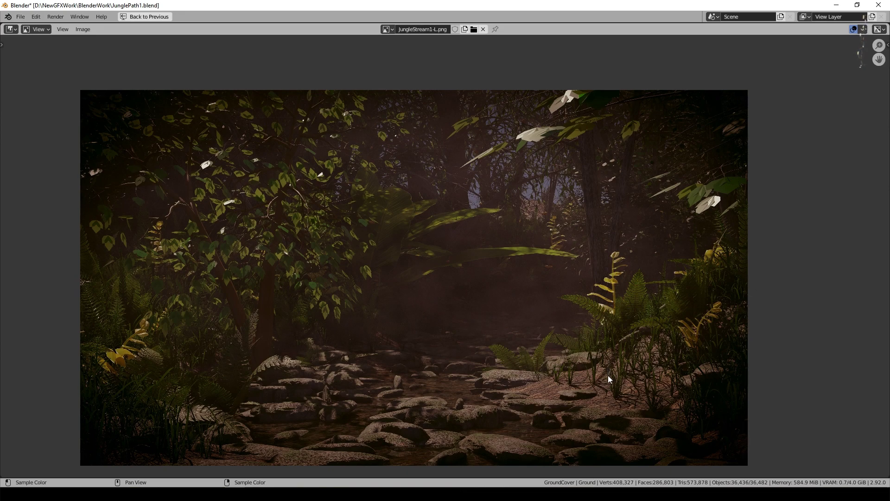
{"action": "key", "text": "Escape"}
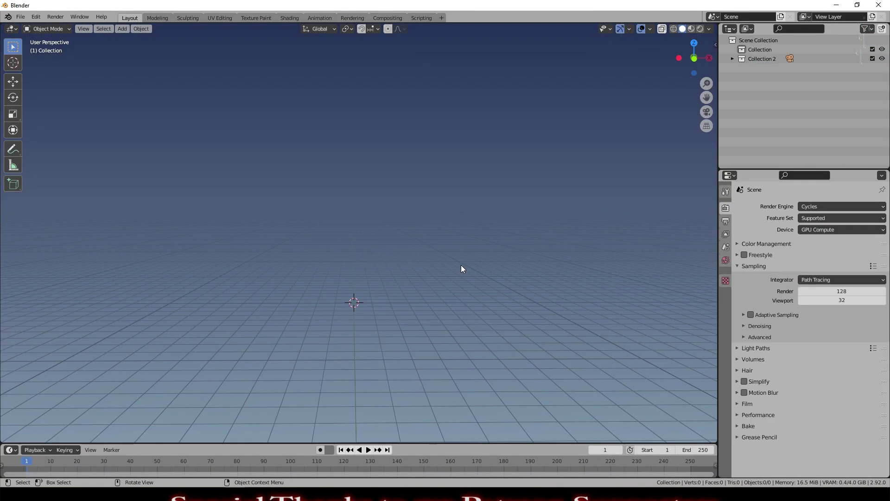
Step: Add a plane mesh at the scene's centre and scale it up into a large ground surface
{"action": "key", "text": "shift+a"}
{"action": "mouse_move", "coordinate": [461, 265]}
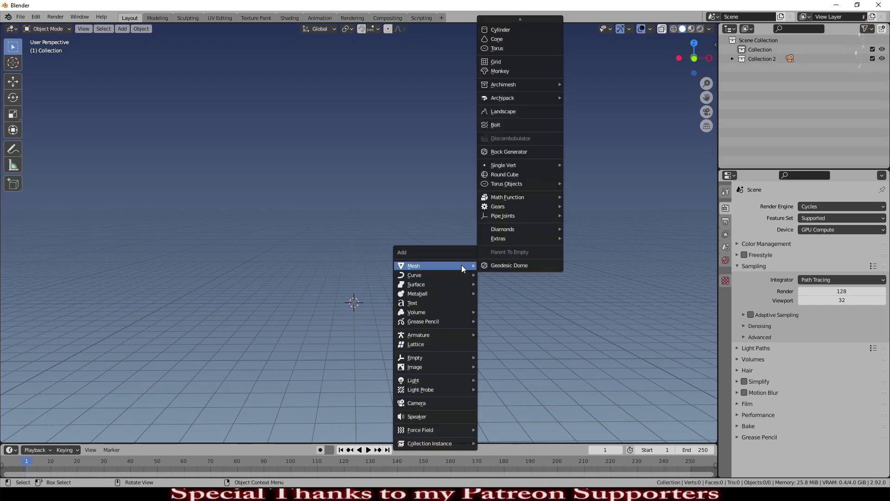
{"action": "left_click", "coordinate": [537, 23]}
{"action": "scroll", "coordinate": [417, 278], "scroll_direction": "down", "scroll_amount": 1}
{"action": "key", "text": "s"}
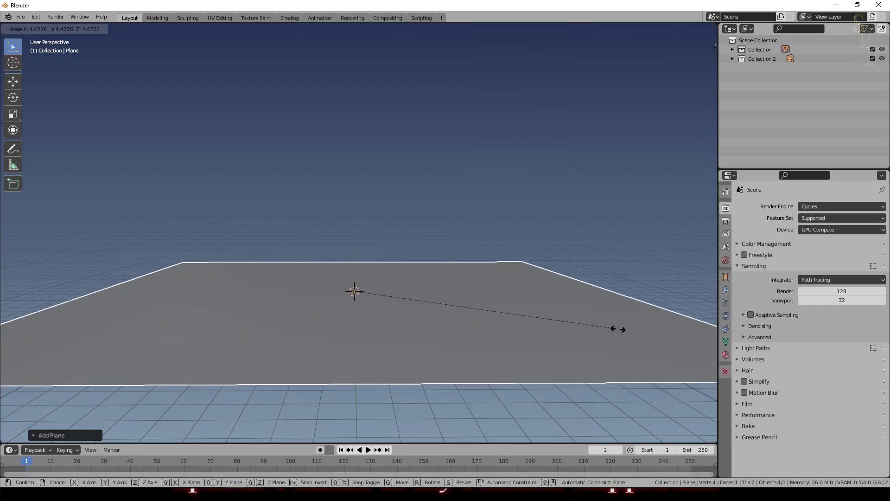
{"action": "left_click", "coordinate": [686, 337]}
Step: Apply the plane's scale and save the file as JungleSceneTut1.blend
{"action": "key", "text": "ctrl+a"}
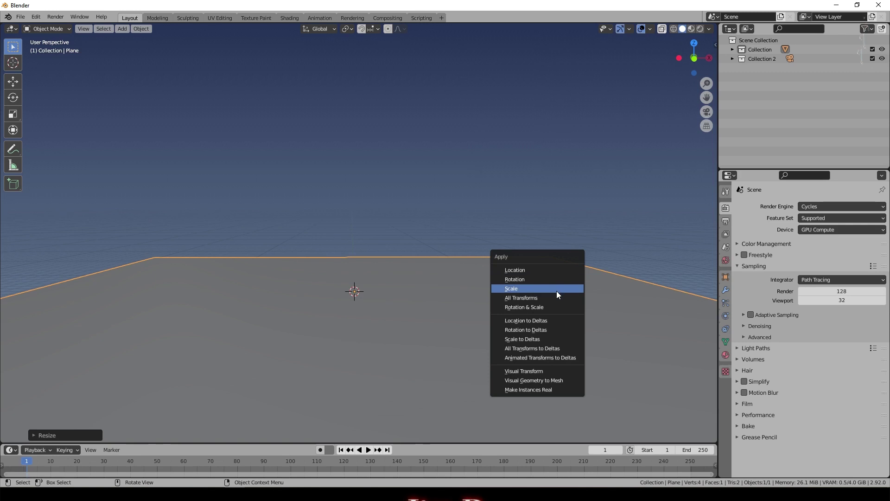
{"action": "left_click", "coordinate": [555, 290]}
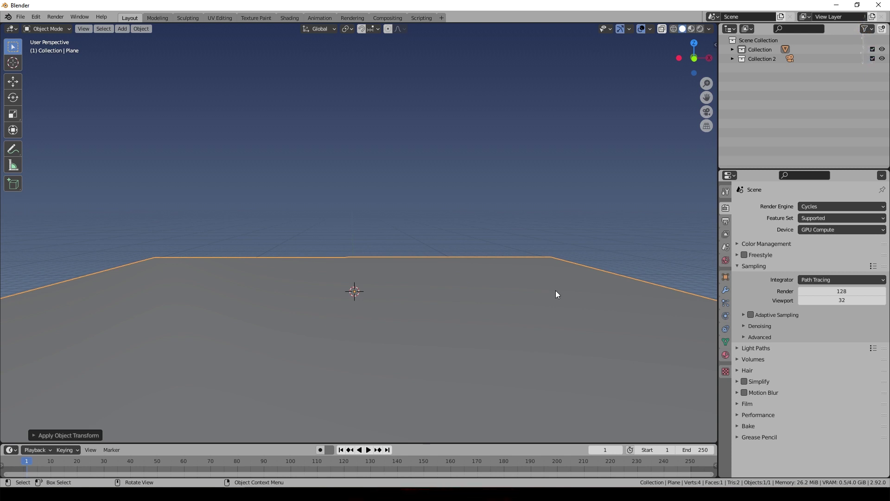
{"action": "key", "text": "ctrl+s"}
Step: Subdivide the whole plane in Edit Mode with 2 cuts
{"action": "key", "text": "Tab"}
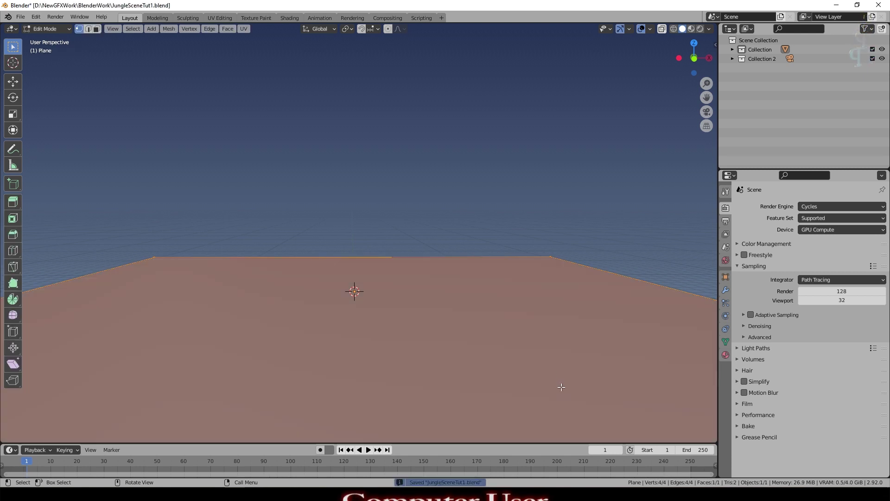
{"action": "scroll", "coordinate": [533, 369], "scroll_direction": "down", "scroll_amount": 1}
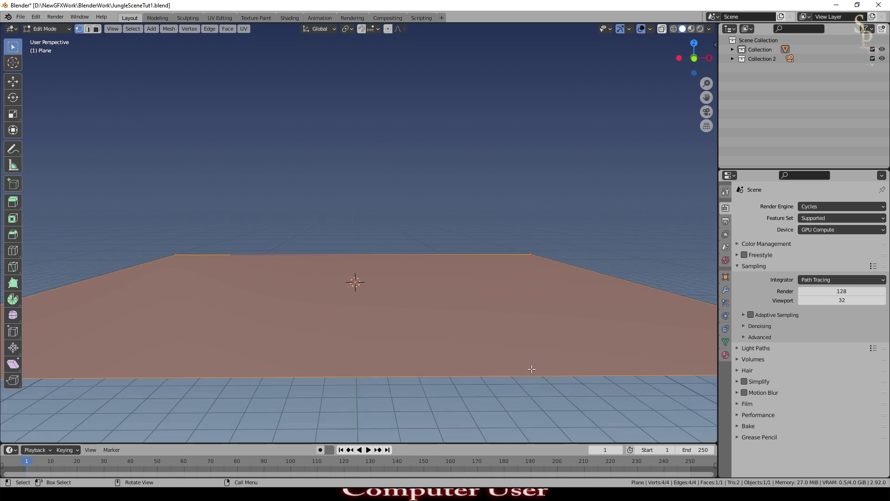
{"action": "right_click", "coordinate": [506, 335]}
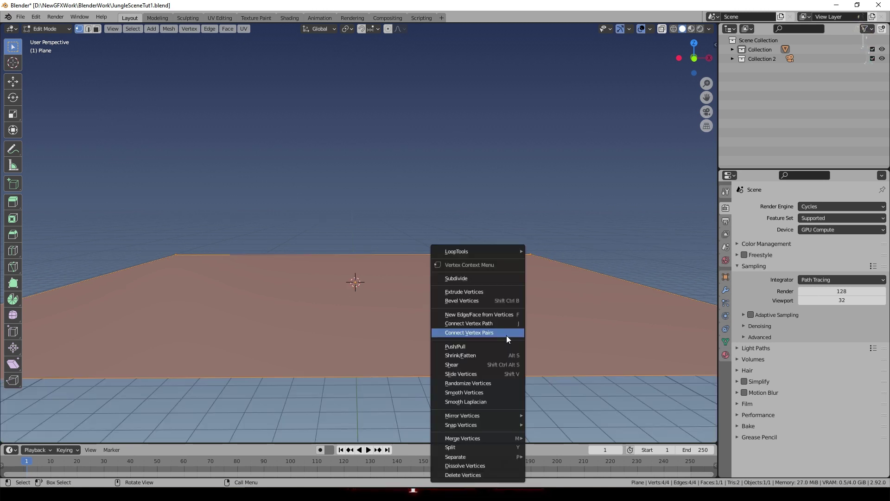
{"action": "left_click", "coordinate": [478, 279]}
{"action": "left_click", "coordinate": [36, 436]}
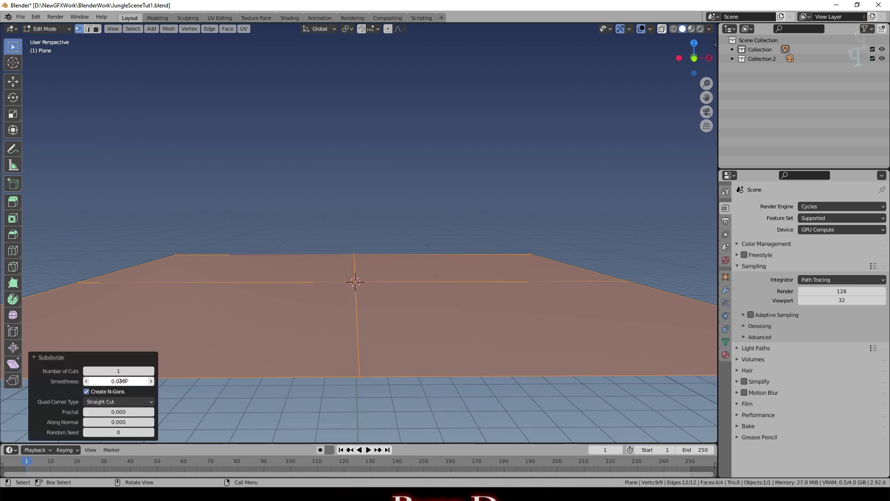
{"action": "left_click", "coordinate": [151, 371]}
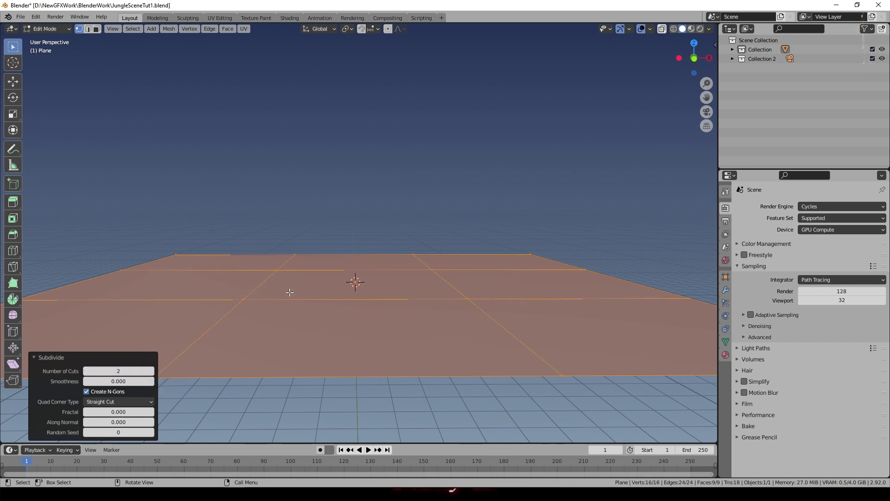
Step: Subdivide the ground mesh again with 2 cuts and a fractal value of 0.750
{"action": "right_click", "coordinate": [345, 292]}
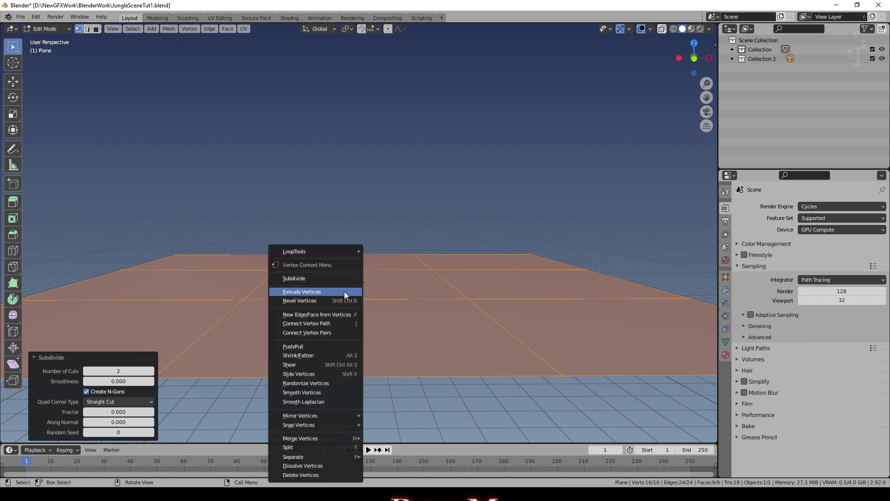
{"action": "left_click", "coordinate": [339, 278]}
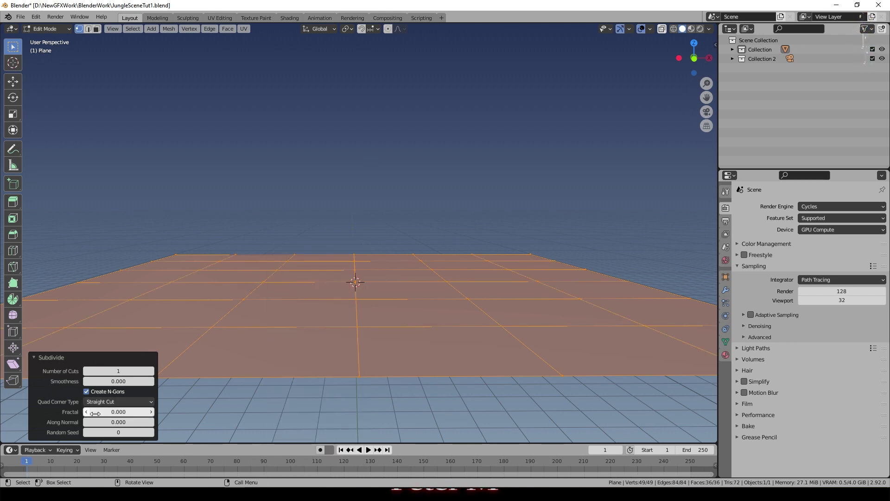
{"action": "left_click_drag", "start_coordinate": [118, 411], "coordinate": [149, 412]}
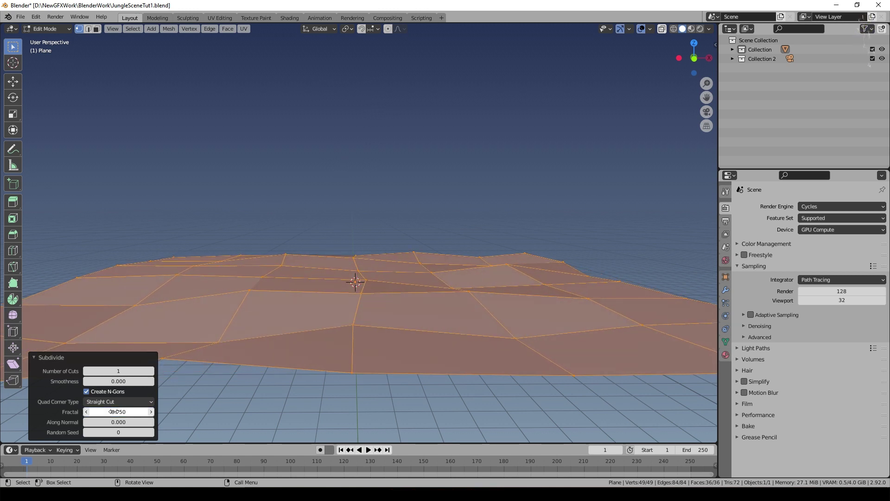
{"action": "mouse_move", "coordinate": [418, 335]}
{"action": "middle_mouse_down"}
{"action": "mouse_move", "coordinate": [427, 346]}
{"action": "mouse_move", "coordinate": [373, 313]}
{"action": "mouse_move", "coordinate": [420, 338]}
{"action": "middle_mouse_up"}
{"action": "left_click", "coordinate": [152, 371]}
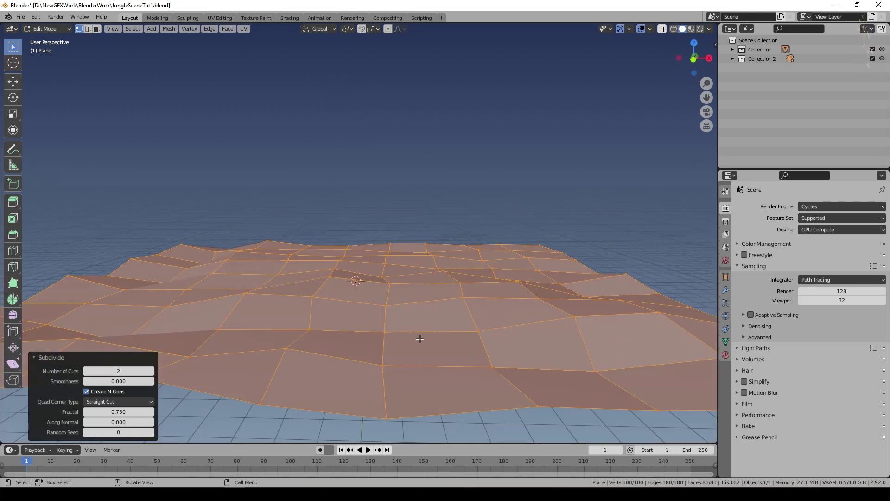
Step: Scale the terrain's relief along the Z axis by about 1.92
{"action": "key", "text": "s"}
{"action": "key", "text": "z"}
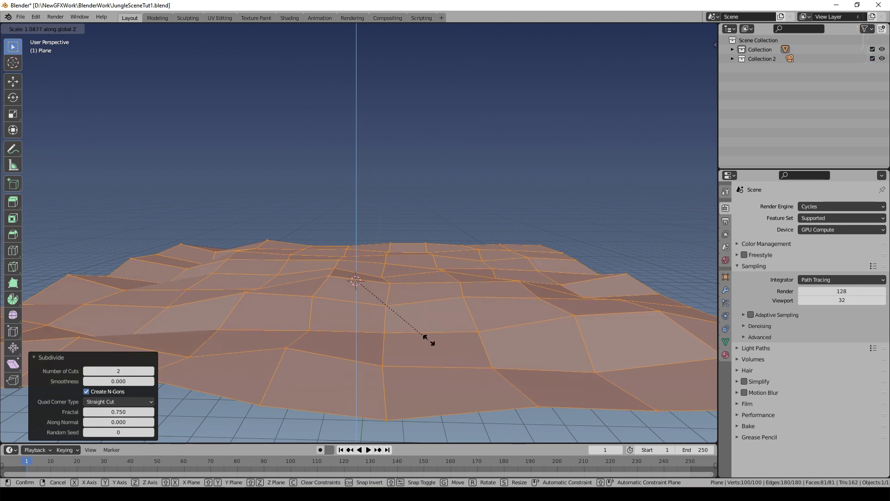
{"action": "left_click", "coordinate": [497, 368]}
Step: Subdivide the terrain once more with 1 cut and a fractal value of about 1.63
{"action": "right_click", "coordinate": [389, 343]}
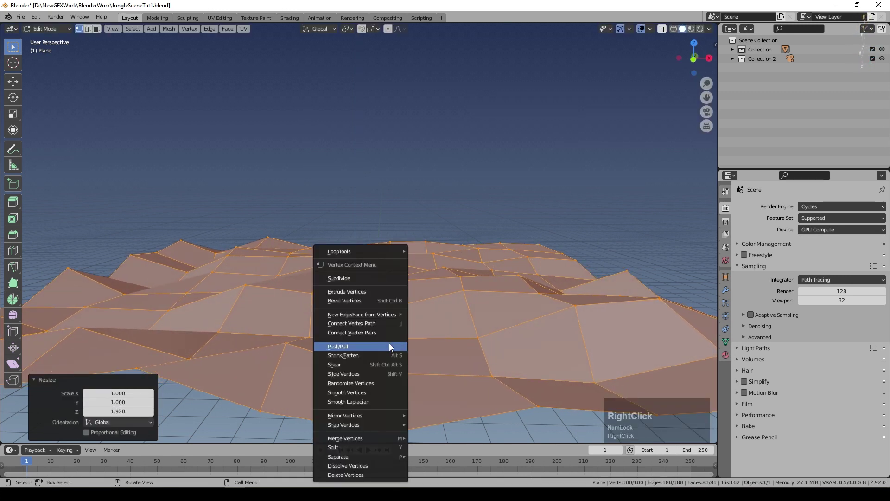
{"action": "left_click", "coordinate": [361, 258]}
{"action": "left_click_drag", "start_coordinate": [119, 412], "coordinate": [176, 407]}
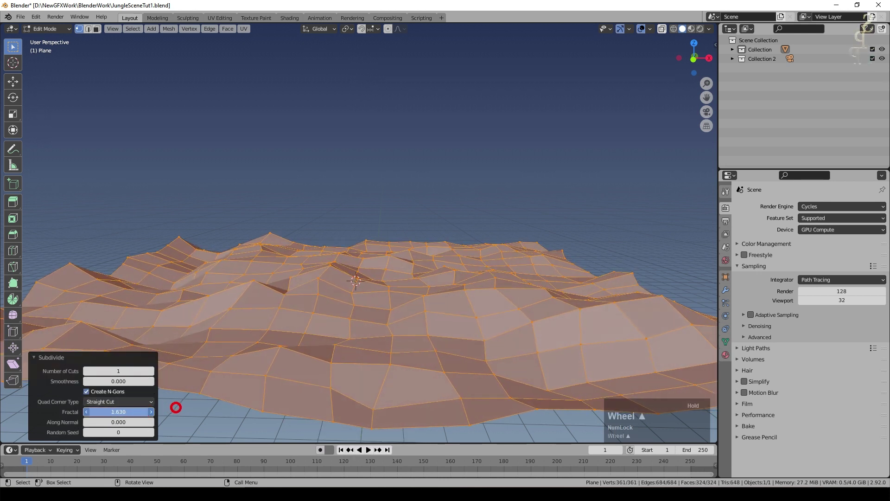
{"action": "scroll", "coordinate": [383, 301], "scroll_direction": "up", "scroll_amount": 1}
{"action": "scroll", "coordinate": [383, 301], "scroll_direction": "down", "scroll_amount": 2}
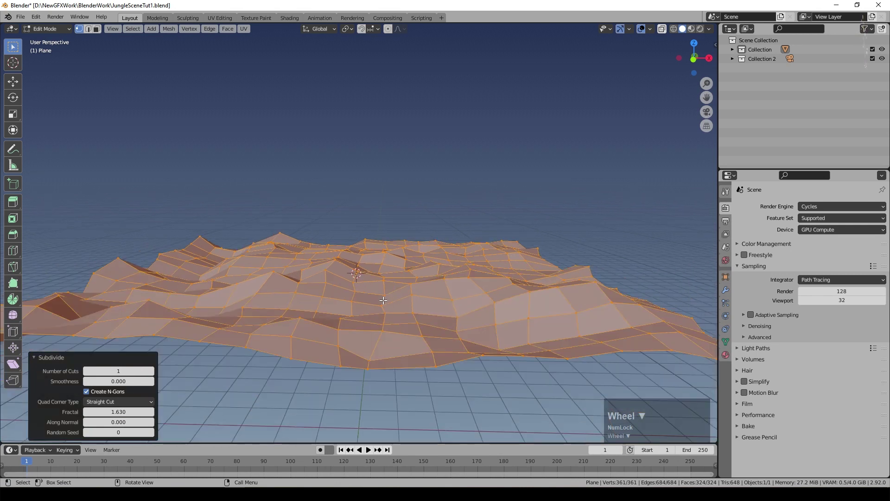
Step: Scale the subdivided terrain slightly along the Z axis to accentuate its bumps
{"action": "scroll", "coordinate": [377, 298], "scroll_direction": "up", "scroll_amount": 2}
{"action": "key", "text": "s"}
{"action": "key", "text": "z"}
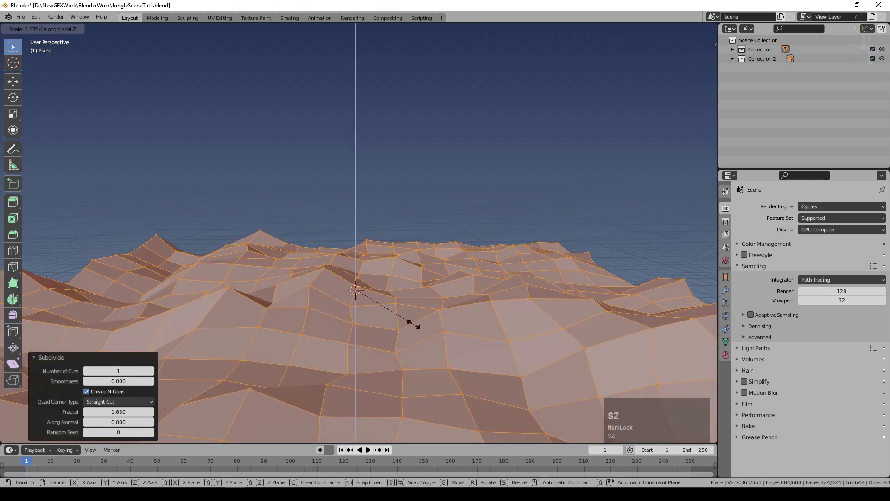
{"action": "left_click", "coordinate": [411, 323]}
Step: Return to Object Mode and give the ground a level 2 Subdivision modifier, showing its modifier settings
{"action": "scroll", "coordinate": [410, 324], "scroll_direction": "down", "scroll_amount": 1}
{"action": "scroll", "coordinate": [411, 323], "scroll_direction": "down", "scroll_amount": 3}
{"action": "key", "text": "Tab"}
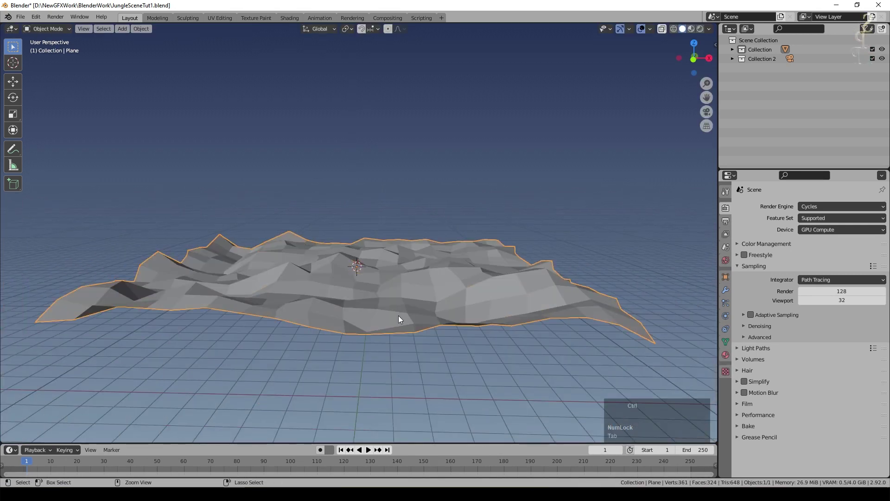
{"action": "key", "text": "ctrl+2"}
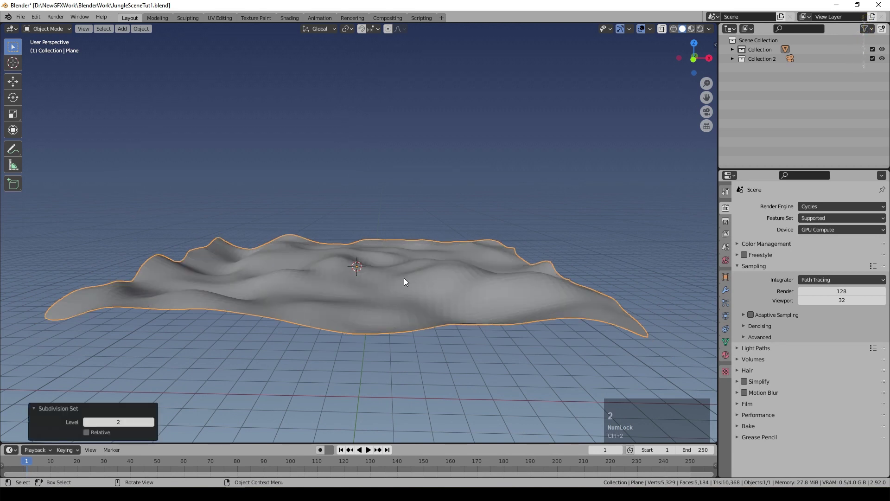
{"action": "left_click", "coordinate": [726, 290]}
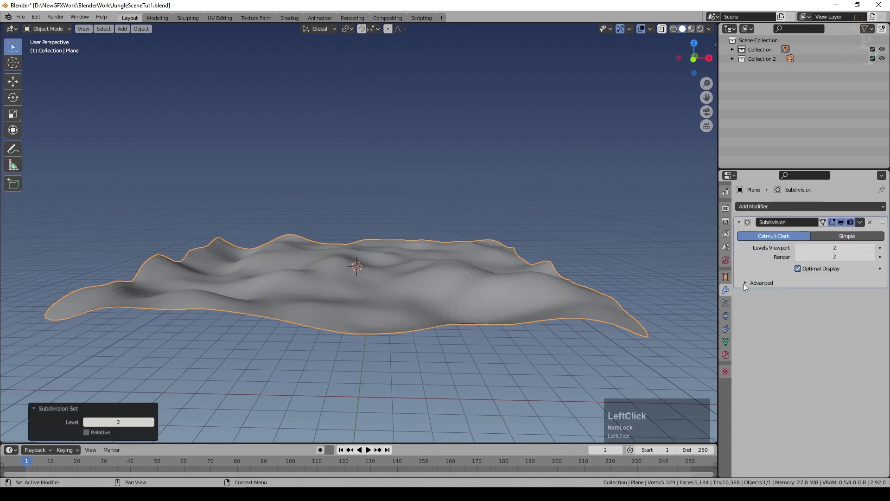
Step: Apply smooth shading to the ground object
{"action": "scroll", "coordinate": [463, 311], "scroll_direction": "up", "scroll_amount": 2}
{"action": "right_click", "coordinate": [462, 312]}
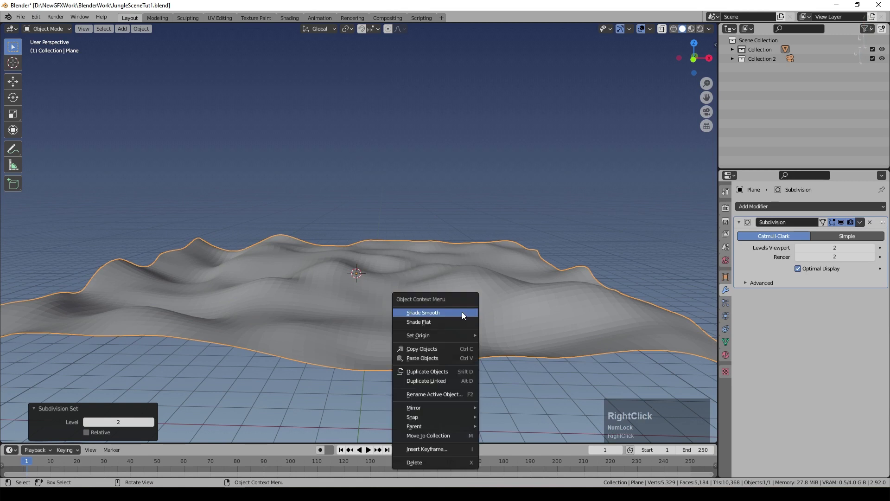
{"action": "left_click", "coordinate": [454, 310]}
{"action": "mouse_move", "coordinate": [495, 324]}
{"action": "middle_mouse_down"}
{"action": "mouse_move", "coordinate": [473, 320]}
{"action": "mouse_move", "coordinate": [496, 335]}
{"action": "middle_mouse_up"}
Step: Select the border edges along the terrain's two sides and far end in Edit Mode, and enable proportional editing
{"action": "key", "text": "Tab"}
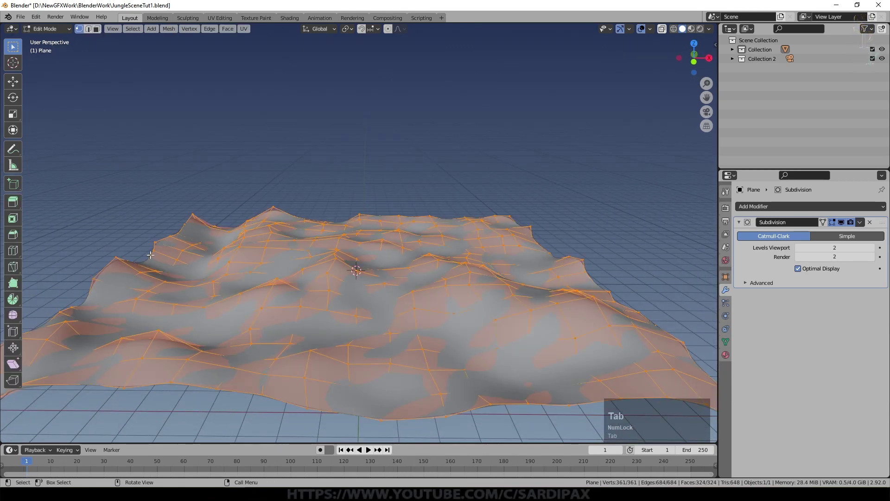
{"action": "left_click", "coordinate": [152, 256], "text": "alt"}
{"action": "left_click", "coordinate": [389, 215], "text": "alt+shift"}
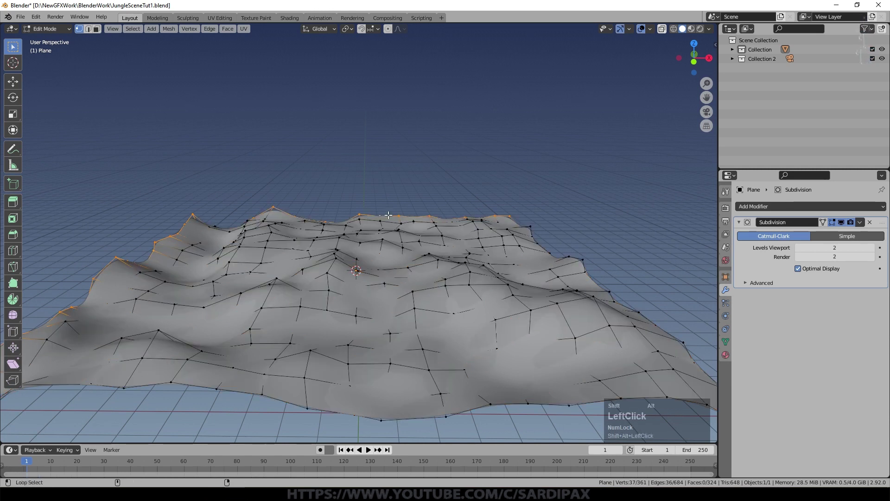
{"action": "left_click", "coordinate": [601, 279], "text": "alt+shift"}
{"action": "key", "text": "o"}
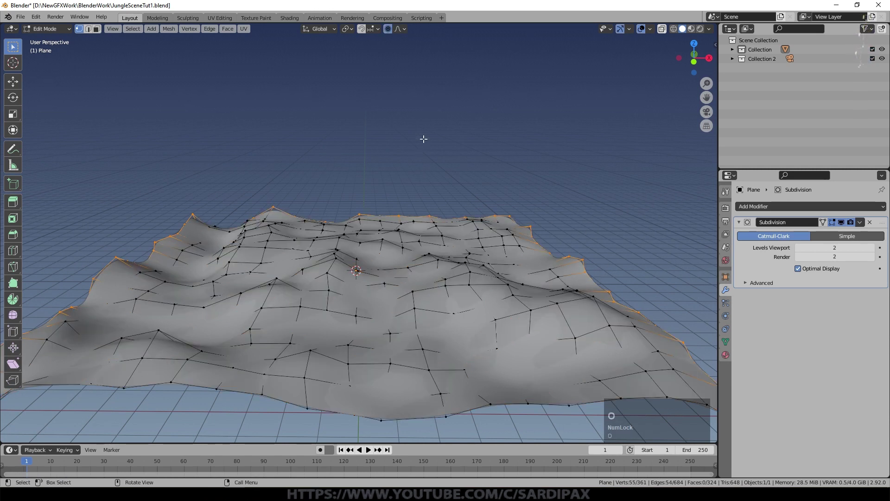
Step: Try raising the selected borders along Z, enlarging the proportional size to 1.21
{"action": "key", "text": "g"}
{"action": "key", "text": "z"}
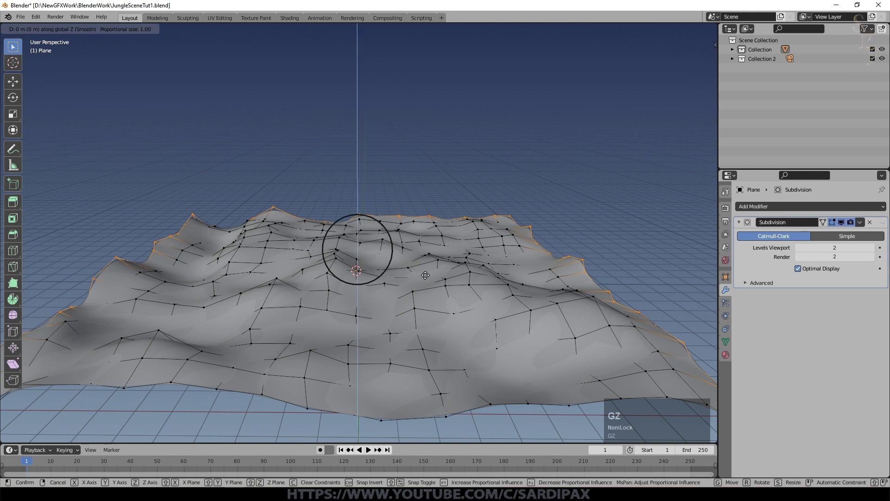
{"action": "scroll", "coordinate": [426, 262], "scroll_direction": "down", "scroll_amount": 2}
{"action": "scroll", "coordinate": [425, 258], "scroll_direction": "down", "scroll_amount": 2}
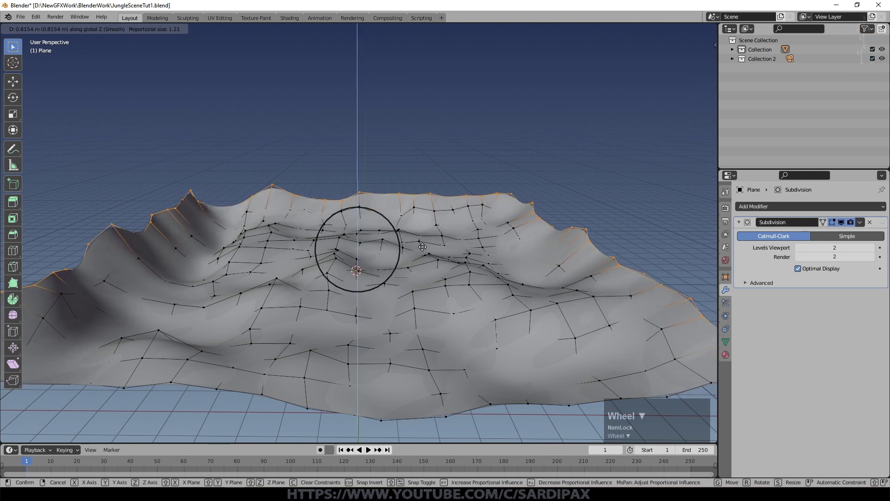
{"action": "left_click", "coordinate": [426, 249]}
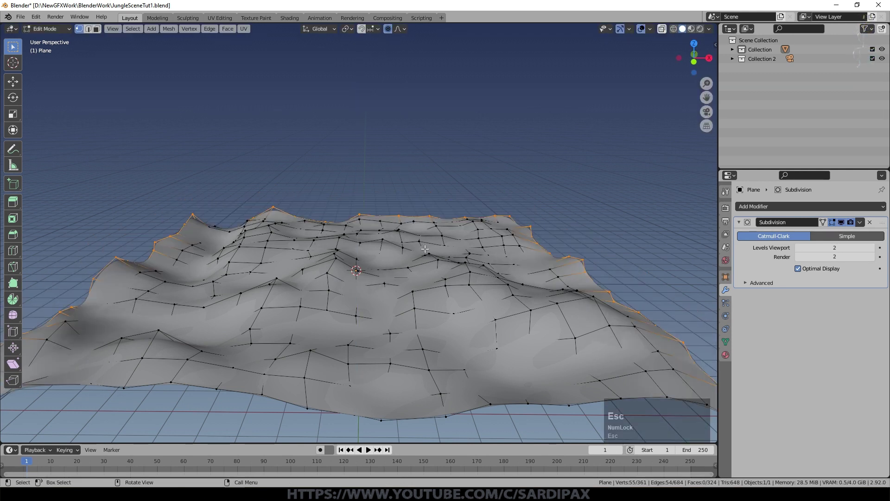
Step: Grow the border selection by one step and raise it about 0.96 m along Z with proportional falloff
{"action": "key", "text": "ctrl+KP_Add"}
{"action": "key", "text": "u"}
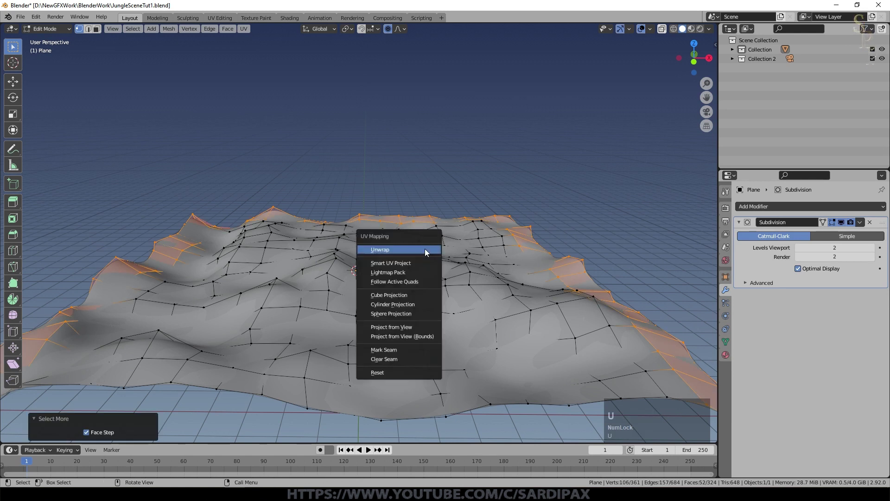
{"action": "key", "text": "Escape"}
{"action": "key", "text": "g"}
{"action": "key", "text": "z"}
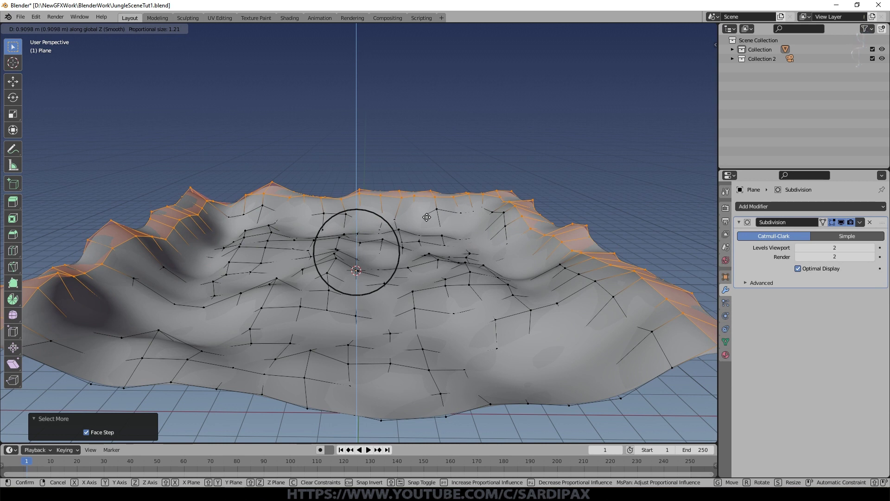
{"action": "left_click", "coordinate": [427, 215]}
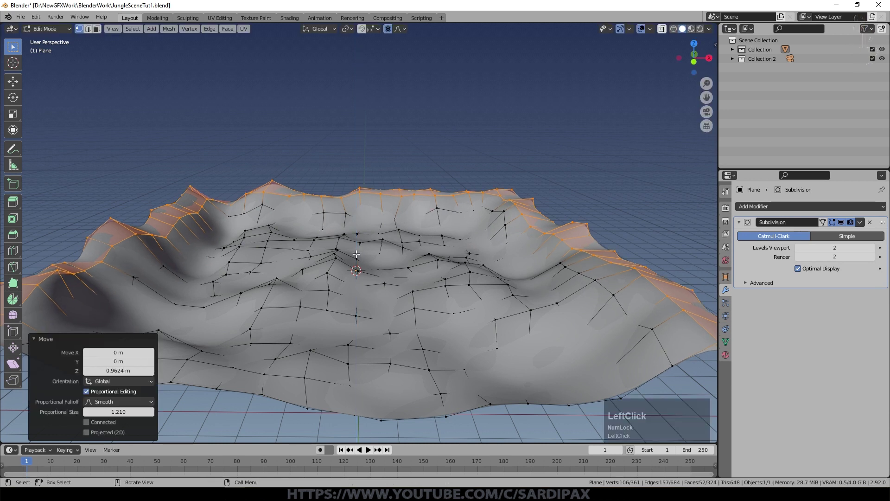
Step: Shrink the selection to the outermost border vertices, disable proportional editing, and lower them about 0.21 m along Z
{"action": "middle_click_drag", "start_coordinate": [371, 284], "coordinate": [371, 276]}
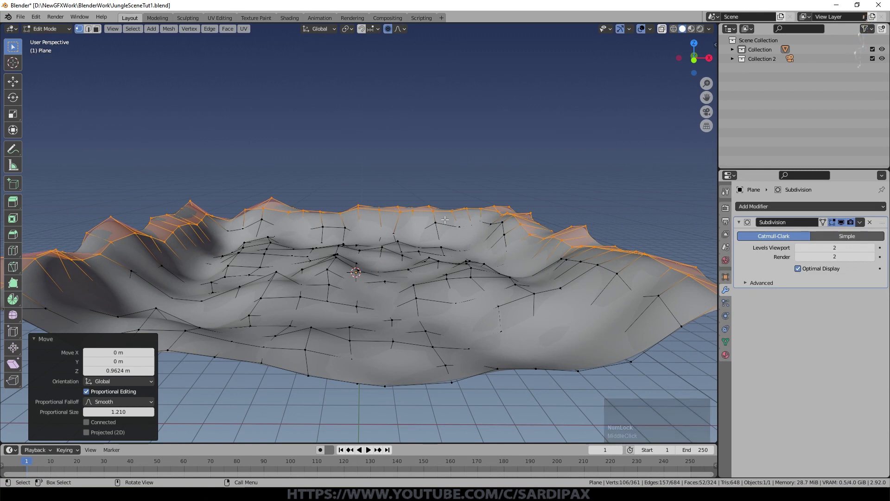
{"action": "key", "text": "ctrl+KP_Subtract"}
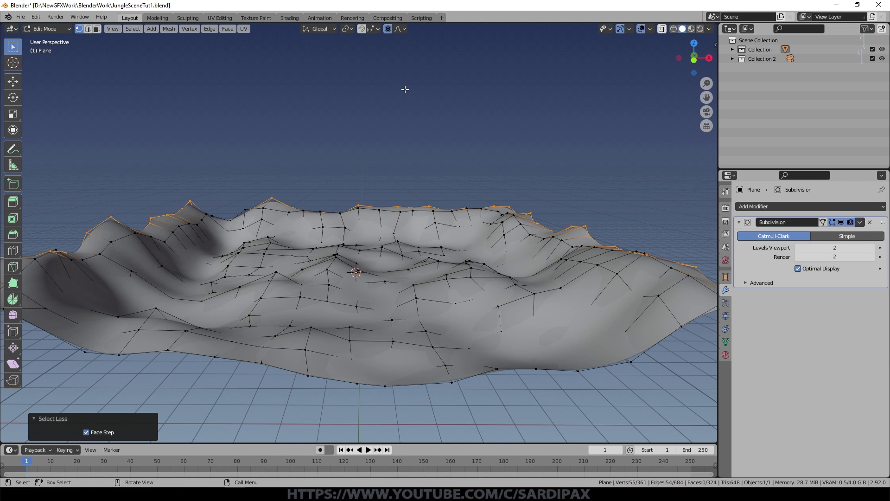
{"action": "key", "text": "o"}
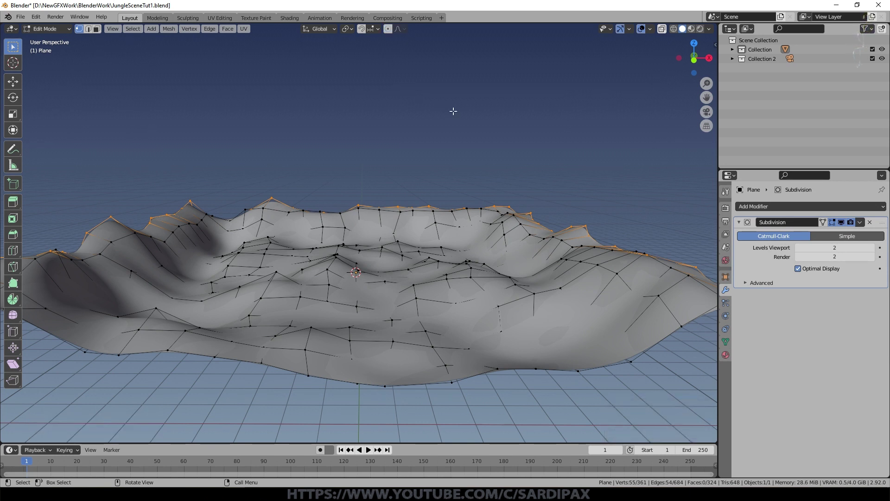
{"action": "key", "text": "g"}
{"action": "key", "text": "z"}
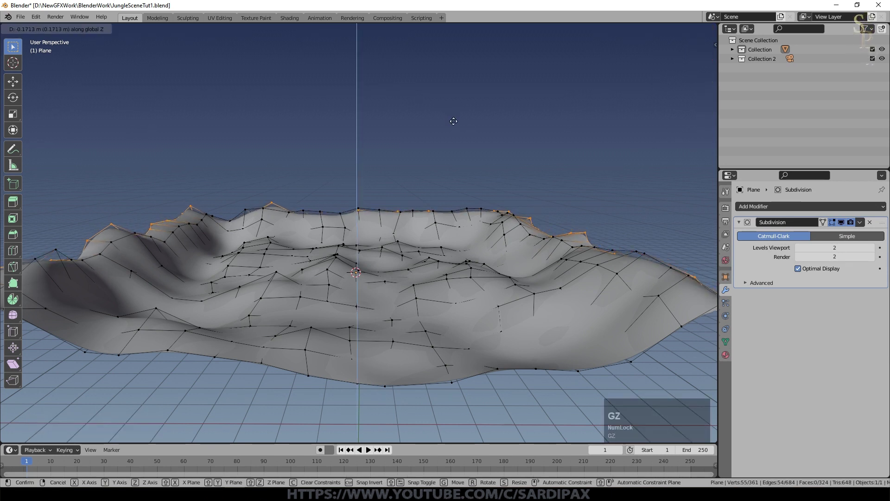
{"action": "left_click", "coordinate": [199, 165]}
Step: Flatten the height differences of the selected border vertices by scaling them to about 0.35 along Z
{"action": "scroll", "coordinate": [510, 156], "scroll_direction": "up", "scroll_amount": 3}
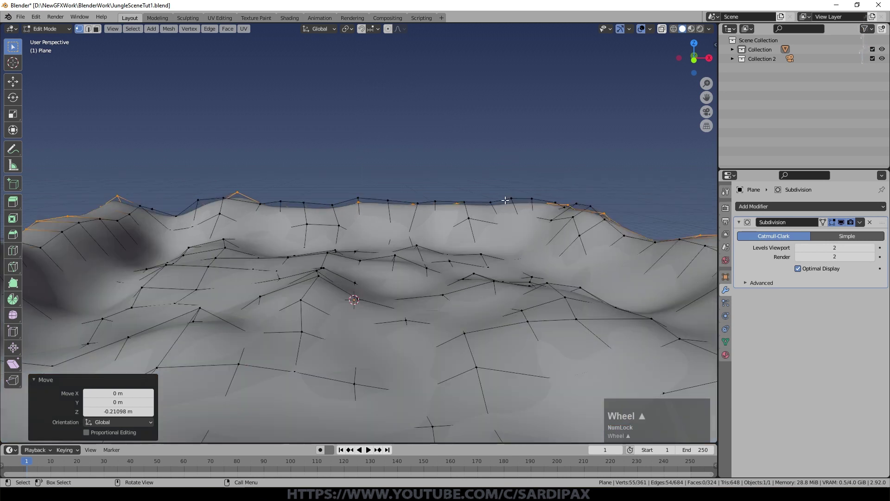
{"action": "middle_click_drag", "start_coordinate": [511, 156], "coordinate": [507, 186]}
{"action": "key", "text": "s"}
{"action": "key", "text": "z"}
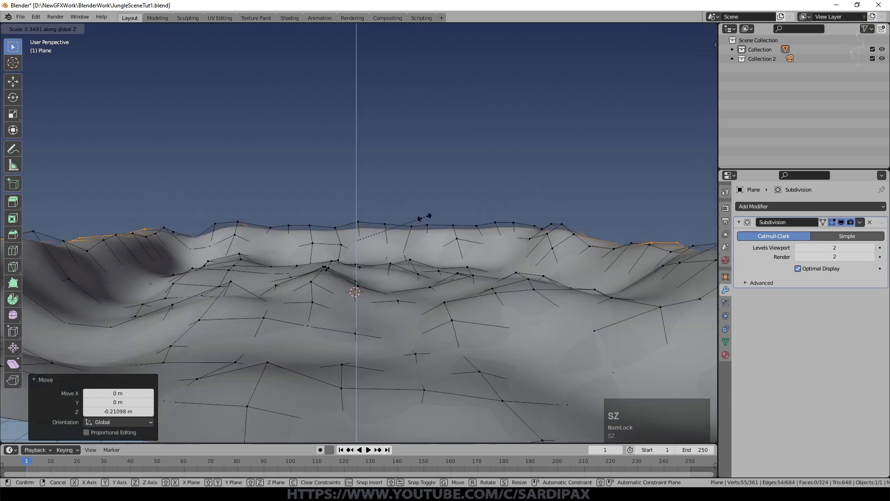
{"action": "left_click", "coordinate": [424, 217]}
Step: Lower the border vertices about 0.2 m more along Z and check the banks in Object Mode
{"action": "scroll", "coordinate": [478, 210], "scroll_direction": "down", "scroll_amount": 2}
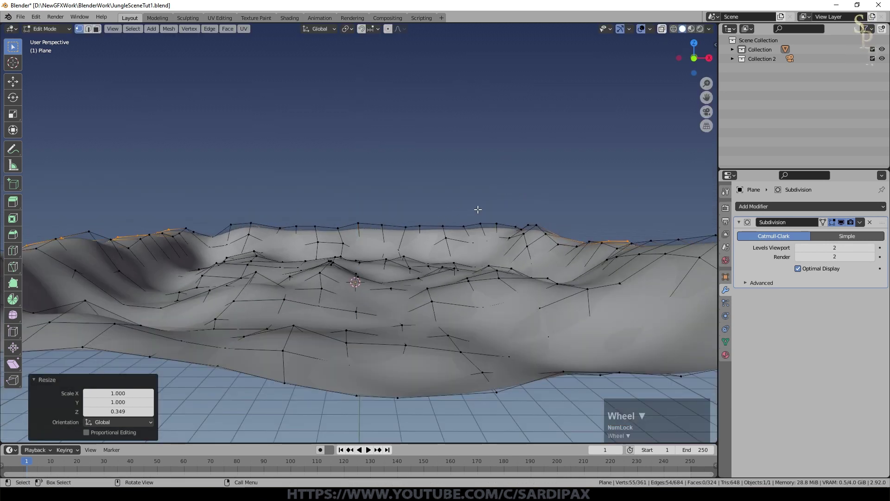
{"action": "scroll", "coordinate": [371, 192], "scroll_direction": "down", "scroll_amount": 1}
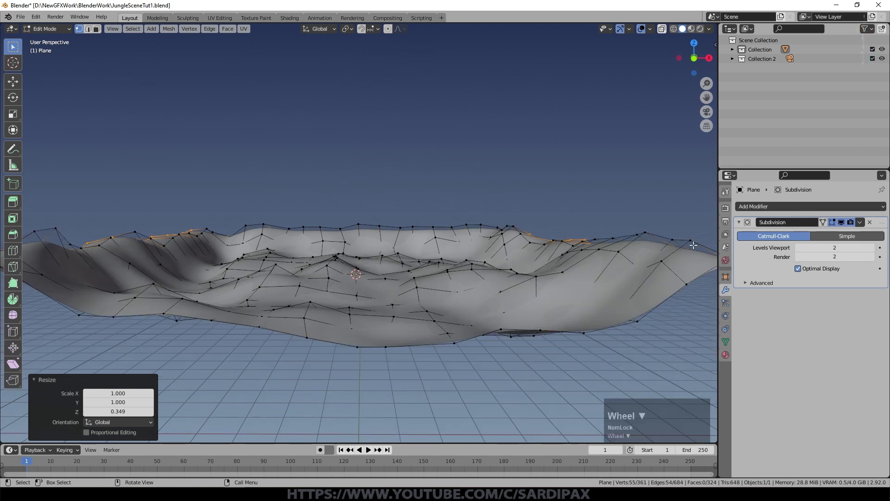
{"action": "key", "text": "g"}
{"action": "key", "text": "z"}
{"action": "left_click", "coordinate": [484, 201]}
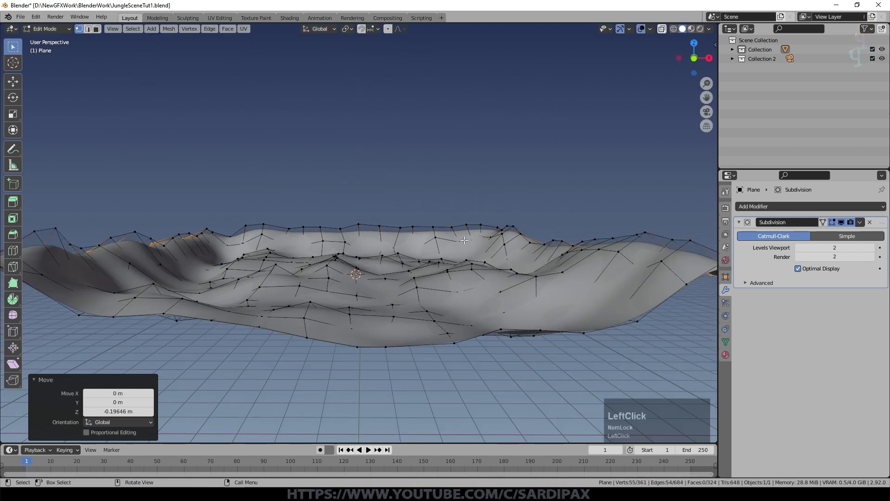
{"action": "key", "text": "Tab"}
{"action": "middle_click_drag", "start_coordinate": [449, 247], "coordinate": [446, 261]}
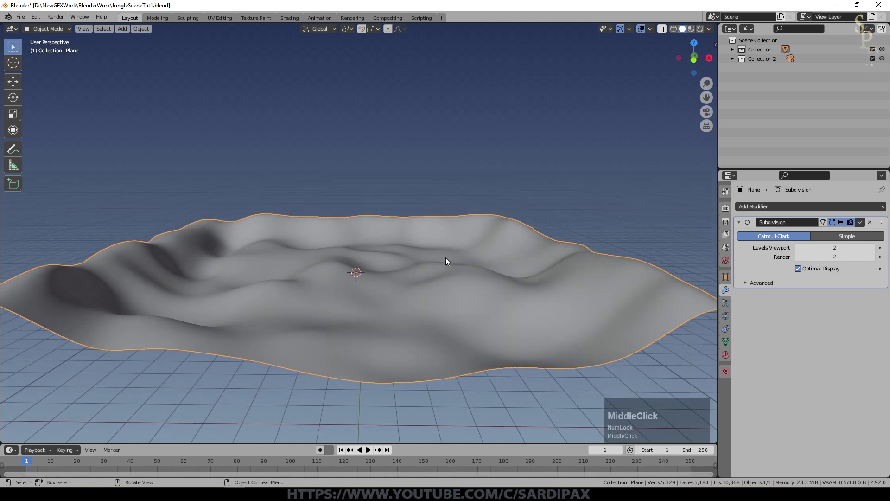
{"action": "middle_click_drag", "start_coordinate": [635, 275], "coordinate": [410, 317]}
{"action": "middle_click_drag", "start_coordinate": [642, 284], "coordinate": [497, 280]}
Step: Clear the selection in Edit Mode and circle-select a winding strip of vertices from the near edge towards the far right for the stream bed
{"action": "key", "text": "Tab"}
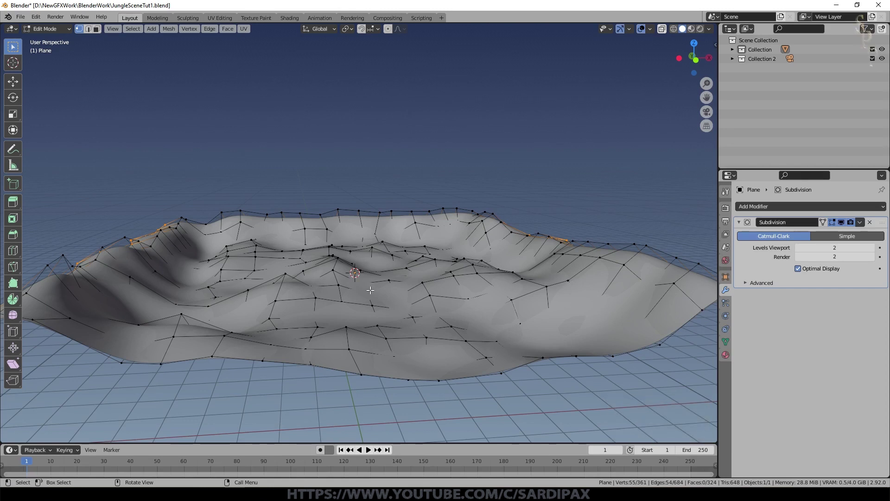
{"action": "key", "text": "KP_7"}
{"action": "scroll", "coordinate": [421, 291], "scroll_direction": "down", "scroll_amount": 2}
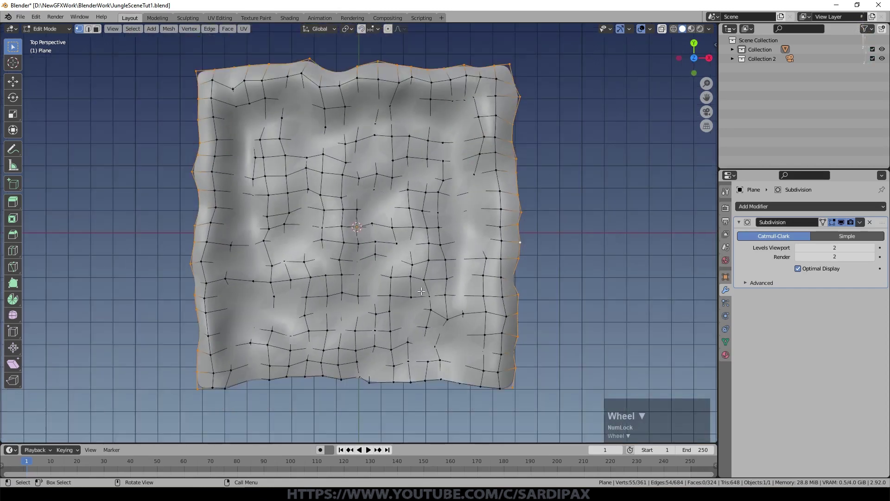
{"action": "key", "text": "KP_5"}
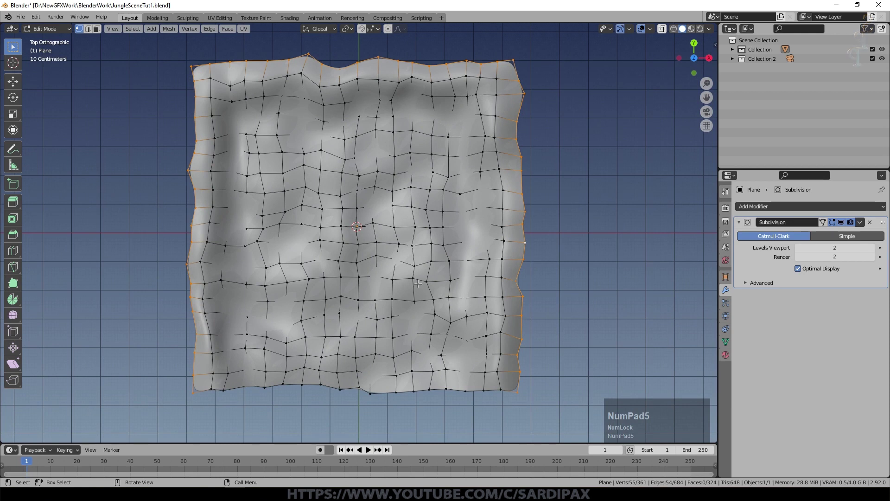
{"action": "key", "text": "a"}
{"action": "key", "text": "a"}
{"action": "key", "text": "c"}
{"action": "scroll", "coordinate": [416, 284], "scroll_direction": "down", "scroll_amount": 1}
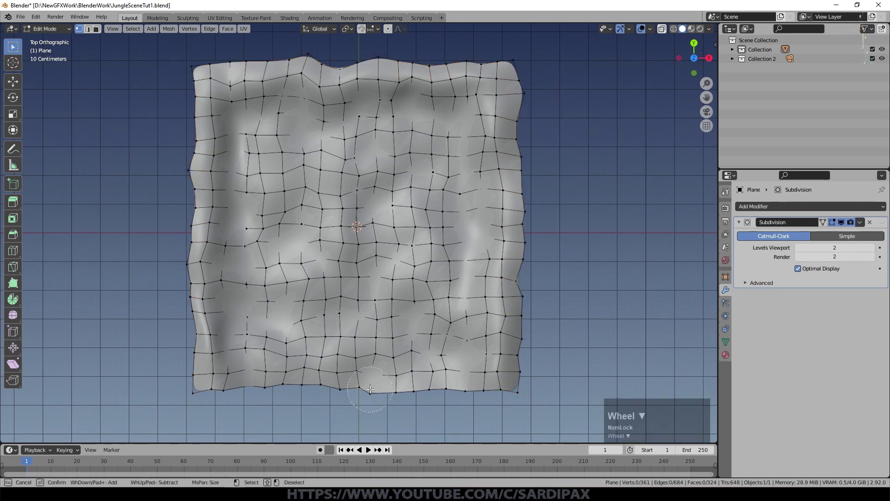
{"action": "mouse_move", "coordinate": [315, 384]}
{"action": "left_mouse_down"}
{"action": "mouse_move", "coordinate": [346, 336]}
{"action": "mouse_move", "coordinate": [352, 266]}
{"action": "mouse_move", "coordinate": [386, 216]}
{"action": "mouse_move", "coordinate": [400, 164]}
{"action": "mouse_move", "coordinate": [439, 135]}
{"action": "left_mouse_up"}
{"action": "middle_click_drag", "start_coordinate": [439, 135], "coordinate": [582, 310]}
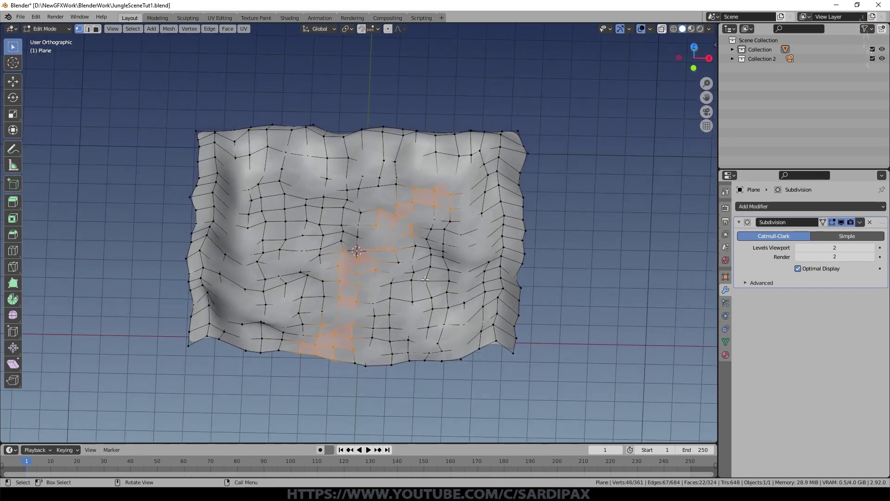
Step: Add a vertex group named "Stream" and assign the selected strip to it with weight 1.000
{"action": "left_click", "coordinate": [725, 341]}
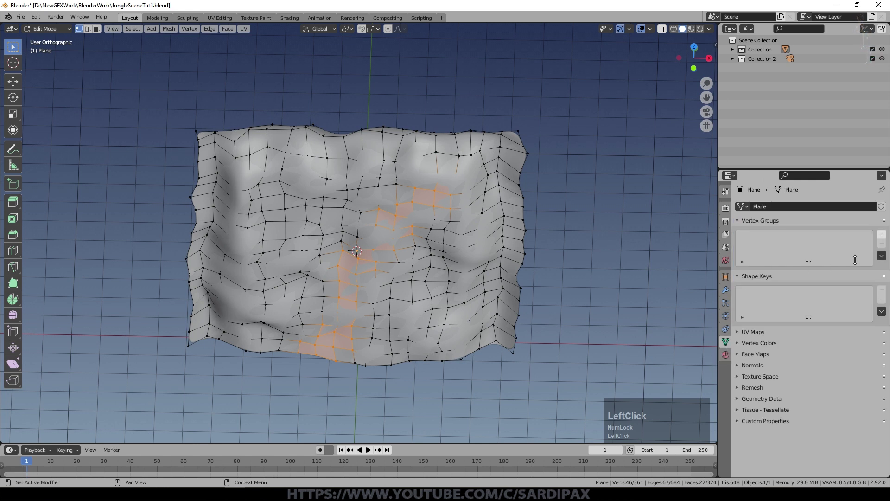
{"action": "left_click", "coordinate": [881, 235]}
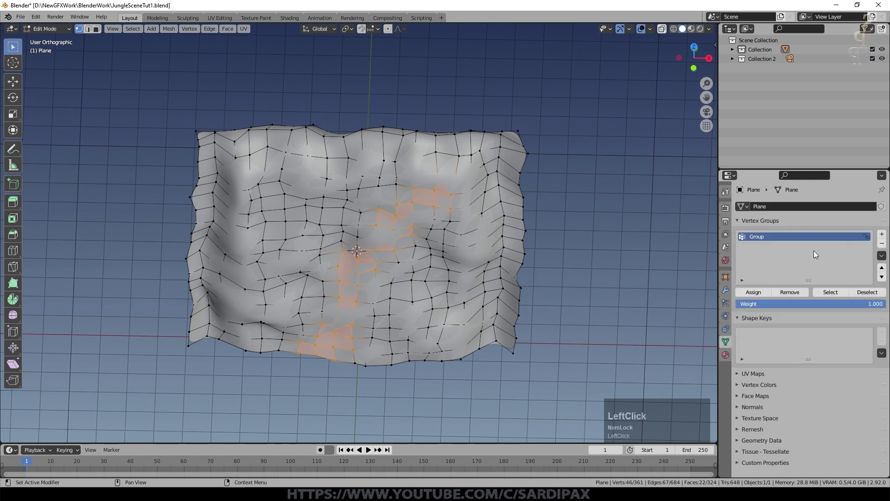
{"action": "type", "text": "Stream"}
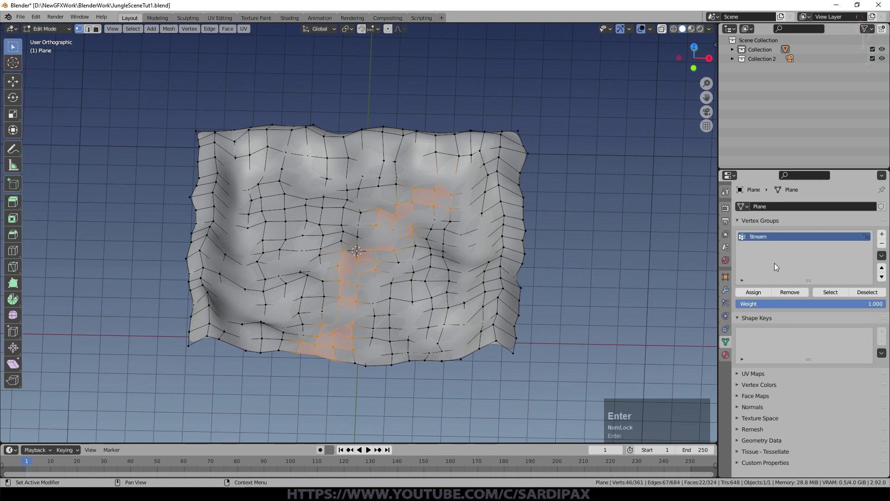
{"action": "key", "text": "Tab"}
Step: Switch the ground to Weight Paint and smear the Stream weights outward along the path's middle and lower edges
{"action": "left_click", "coordinate": [57, 29]}
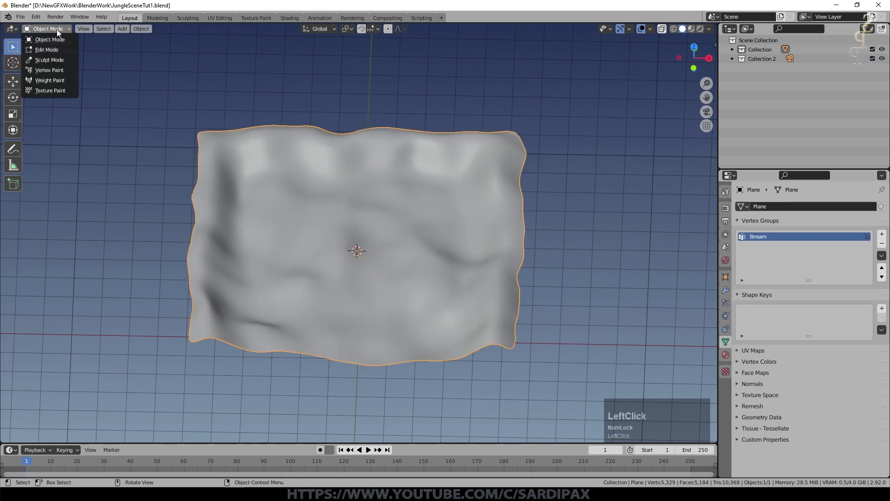
{"action": "left_click", "coordinate": [48, 80]}
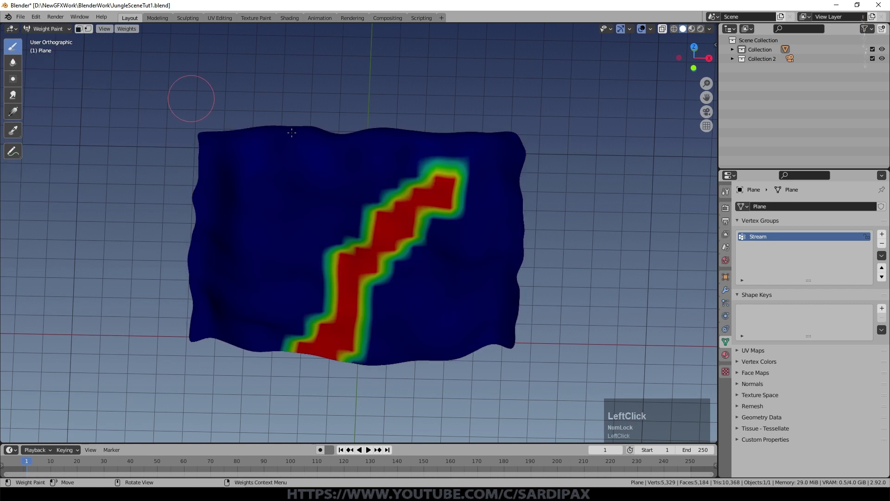
{"action": "left_click", "coordinate": [13, 95]}
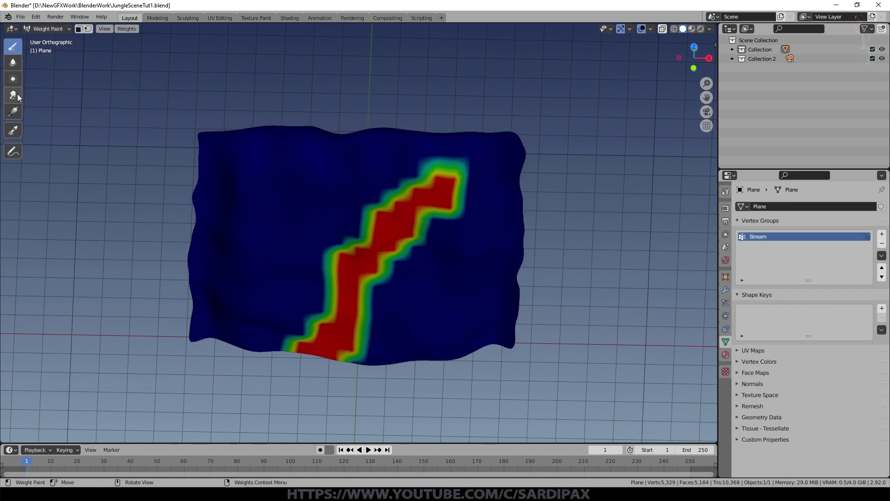
{"action": "mouse_move", "coordinate": [392, 230]}
{"action": "left_mouse_down"}
{"action": "mouse_move", "coordinate": [327, 303]}
{"action": "mouse_move", "coordinate": [329, 320]}
{"action": "mouse_move", "coordinate": [335, 304]}
{"action": "mouse_move", "coordinate": [318, 310]}
{"action": "left_mouse_up"}
{"action": "left_click_drag", "start_coordinate": [372, 276], "coordinate": [370, 286]}
{"action": "right_click", "coordinate": [358, 252]}
Step: Subdivide the whole ground mesh with 1 cut, Smoothness 1.000 and Fractal 0
{"action": "key", "text": "Tab"}
{"action": "key", "text": "a"}
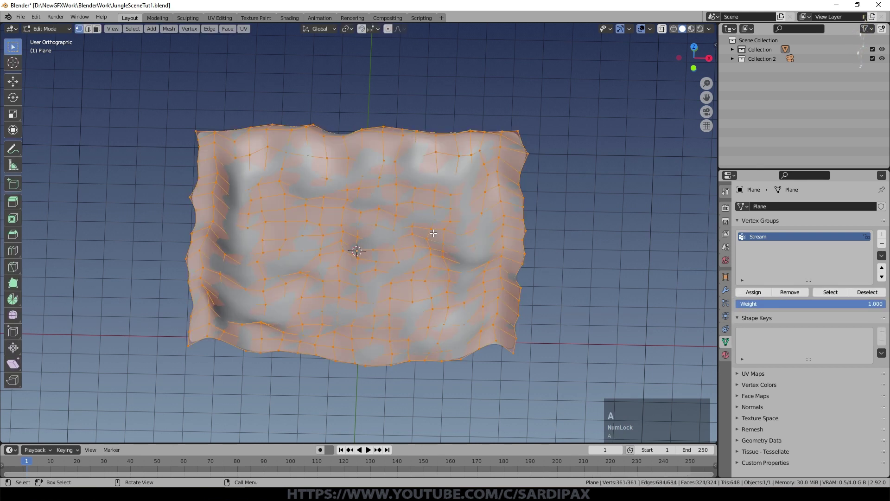
{"action": "right_click", "coordinate": [433, 234]}
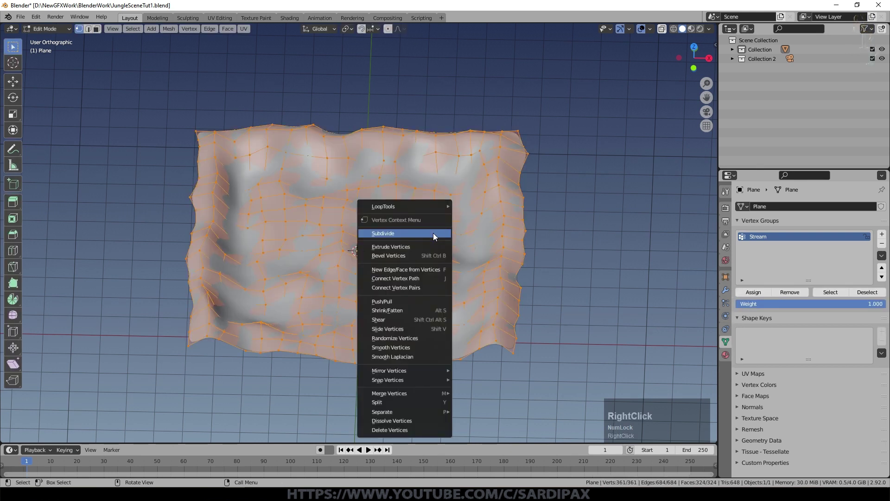
{"action": "left_click", "coordinate": [433, 234]}
{"action": "left_click", "coordinate": [110, 411]}
{"action": "type", "text": "0"}
{"action": "key", "text": "KP_Enter"}
{"action": "left_click_drag", "start_coordinate": [117, 381], "coordinate": [212, 381]}
{"action": "left_click_drag", "start_coordinate": [274, 382], "coordinate": [274, 382]}
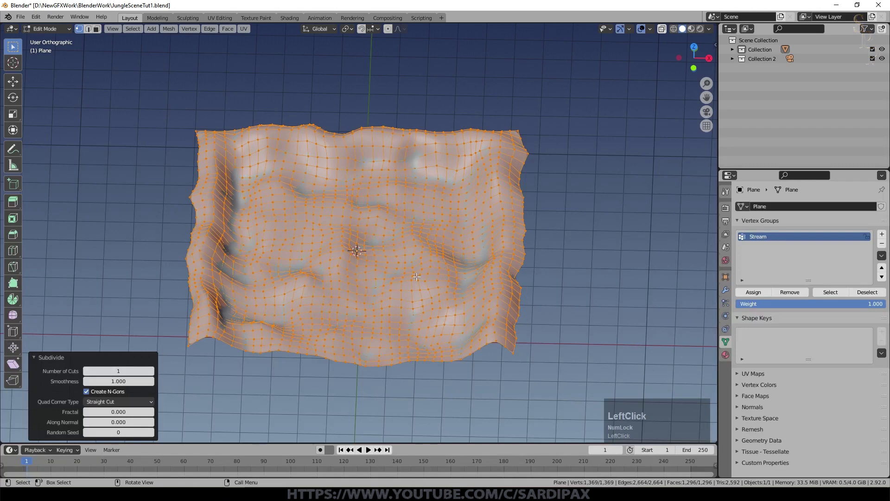
Step: Return to Weight Paint and smear the blocky borders of the Stream weights along the middle and far end of the path
{"action": "key", "text": "Tab"}
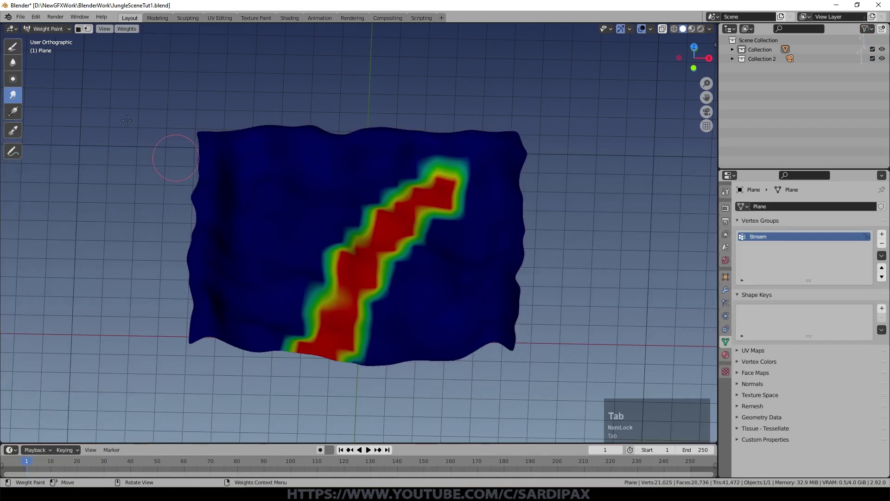
{"action": "scroll", "coordinate": [346, 263], "scroll_direction": "up", "scroll_amount": 5}
{"action": "mouse_move", "coordinate": [346, 263]}
{"action": "left_mouse_down"}
{"action": "mouse_move", "coordinate": [393, 240]}
{"action": "mouse_move", "coordinate": [343, 260]}
{"action": "left_mouse_up"}
{"action": "left_click_drag", "start_coordinate": [449, 278], "coordinate": [378, 371]}
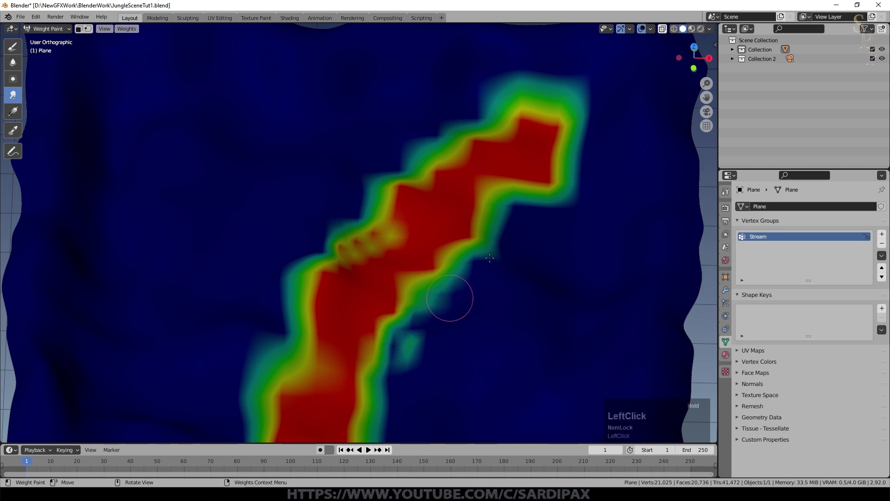
{"action": "left_click_drag", "start_coordinate": [541, 189], "coordinate": [473, 237]}
{"action": "mouse_move", "coordinate": [575, 134]}
{"action": "left_mouse_down"}
{"action": "mouse_move", "coordinate": [557, 181]}
{"action": "mouse_move", "coordinate": [524, 200]}
{"action": "left_mouse_up"}
{"action": "left_click_drag", "start_coordinate": [496, 107], "coordinate": [551, 89]}
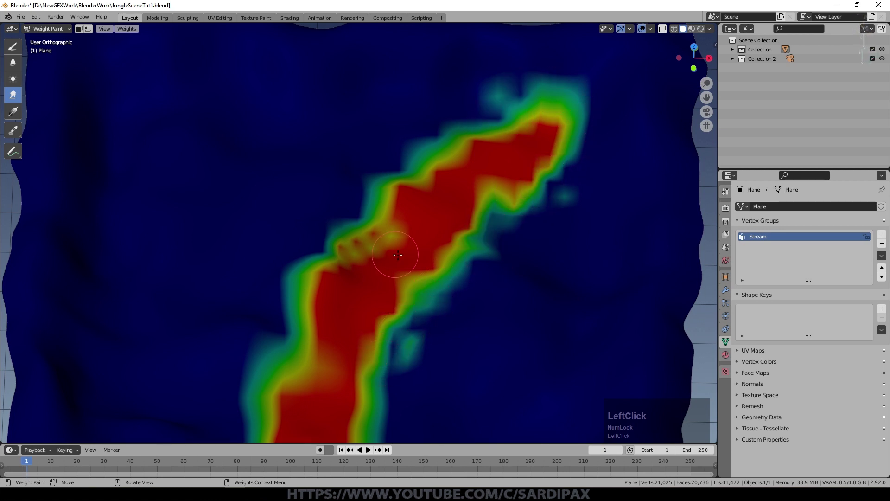
Step: Smear the Stream weights along both edges of the near half to give the path a softer, irregular outline
{"action": "scroll", "coordinate": [395, 254], "scroll_direction": "down", "scroll_amount": 3}
{"action": "mouse_move", "coordinate": [369, 377]}
{"action": "left_mouse_down"}
{"action": "mouse_move", "coordinate": [352, 387]}
{"action": "mouse_move", "coordinate": [339, 382]}
{"action": "mouse_move", "coordinate": [356, 377]}
{"action": "mouse_move", "coordinate": [350, 394]}
{"action": "left_mouse_up"}
{"action": "left_click_drag", "start_coordinate": [310, 354], "coordinate": [290, 353]}
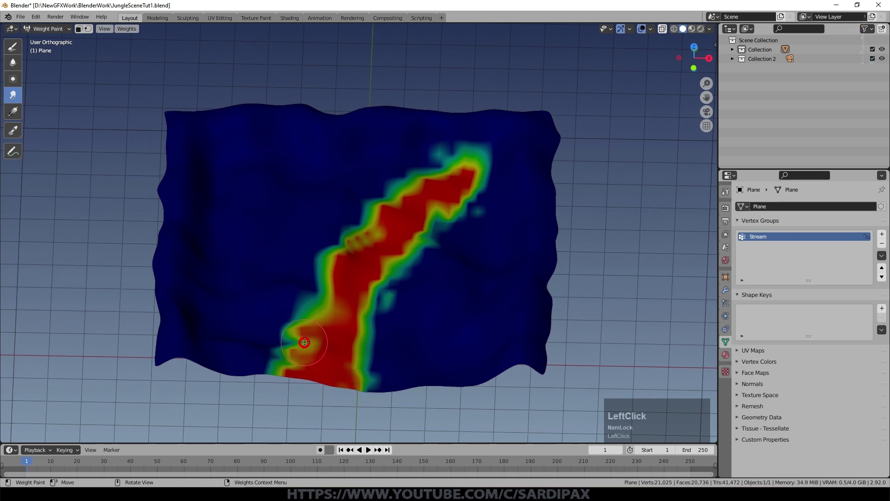
{"action": "left_click_drag", "start_coordinate": [342, 284], "coordinate": [314, 299]}
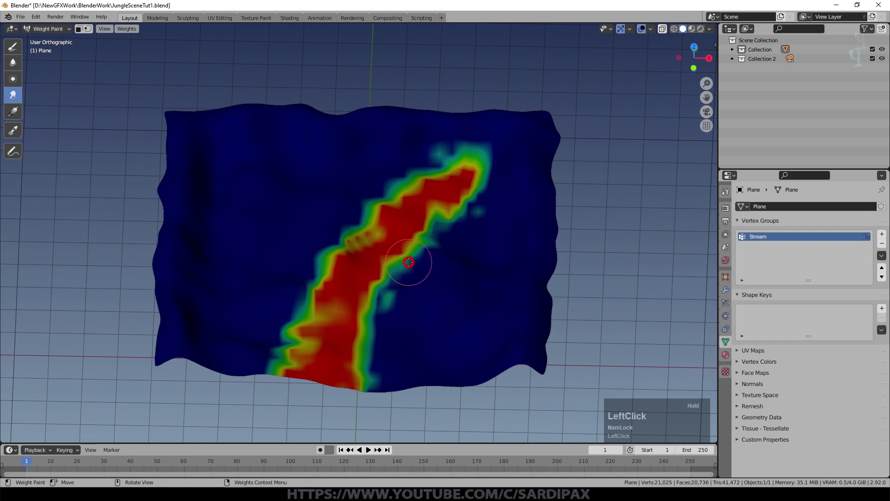
{"action": "left_click_drag", "start_coordinate": [410, 267], "coordinate": [386, 320]}
{"action": "left_click_drag", "start_coordinate": [395, 262], "coordinate": [402, 278]}
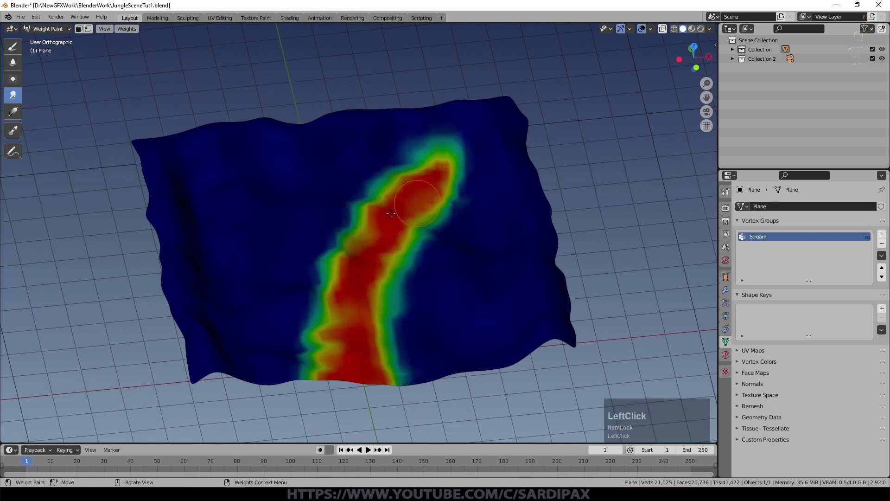
{"action": "left_click_drag", "start_coordinate": [350, 261], "coordinate": [330, 279]}
{"action": "left_click_drag", "start_coordinate": [397, 326], "coordinate": [399, 354]}
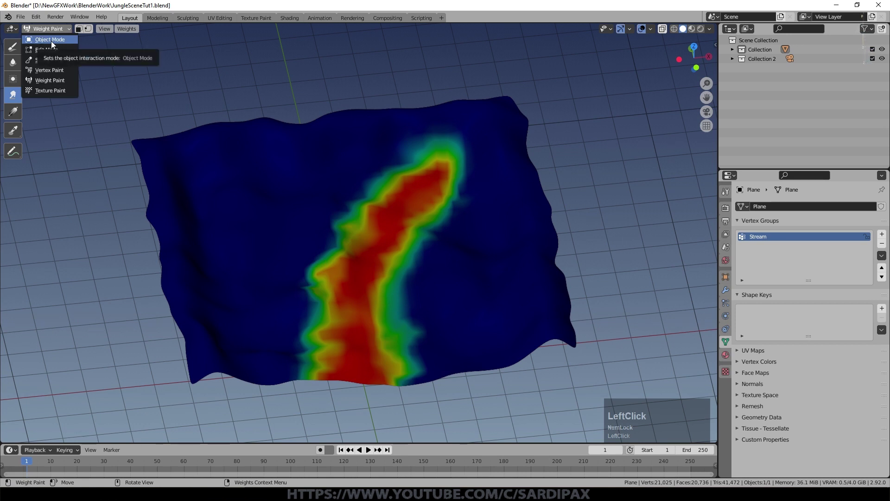
Step: Select only the Stream group's vertices in Edit Mode, shrink the selection by one step, and enable proportional editing
{"action": "left_click", "coordinate": [47, 49]}
{"action": "key", "text": "a"}
{"action": "key", "text": "a"}
{"action": "left_click", "coordinate": [830, 292]}
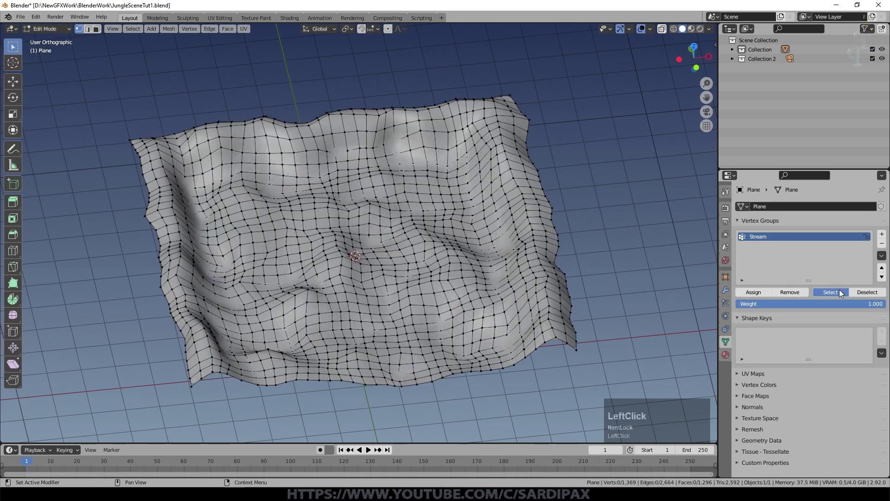
{"action": "scroll", "coordinate": [455, 212], "scroll_direction": "up", "scroll_amount": 1}
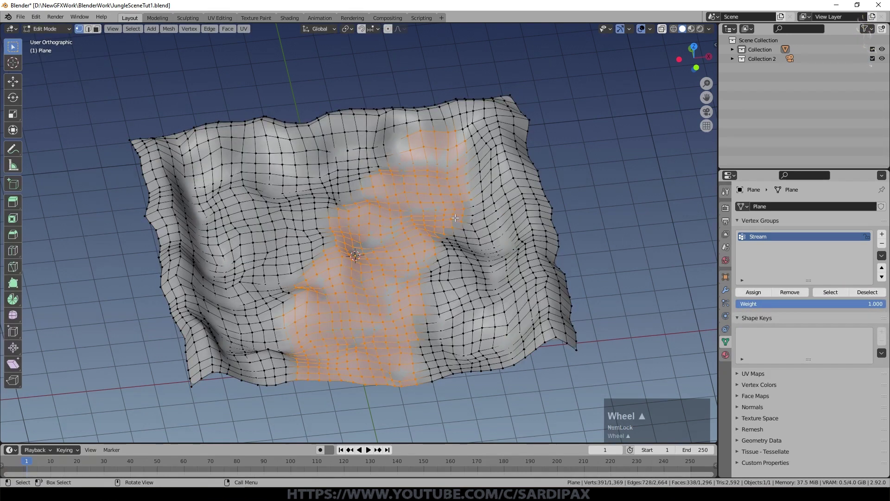
{"action": "middle_click_drag", "start_coordinate": [455, 218], "coordinate": [455, 199]}
{"action": "key", "text": "ctrl+KP_Subtract"}
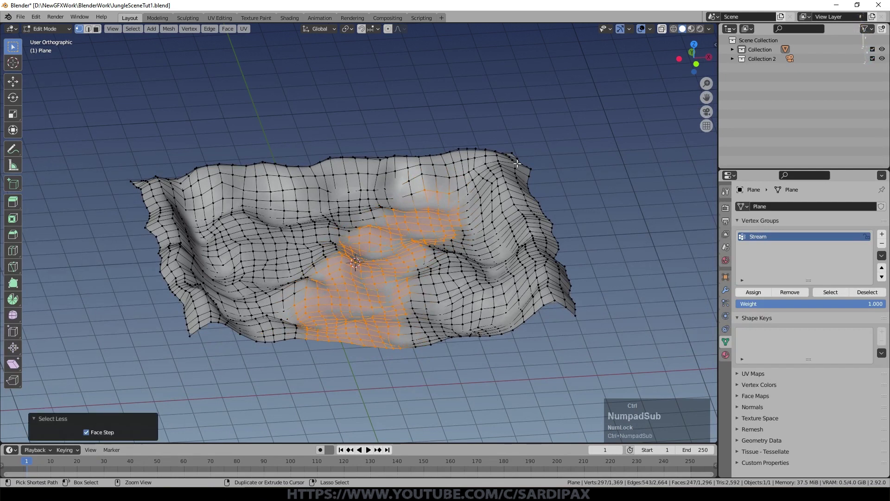
{"action": "key", "text": "o"}
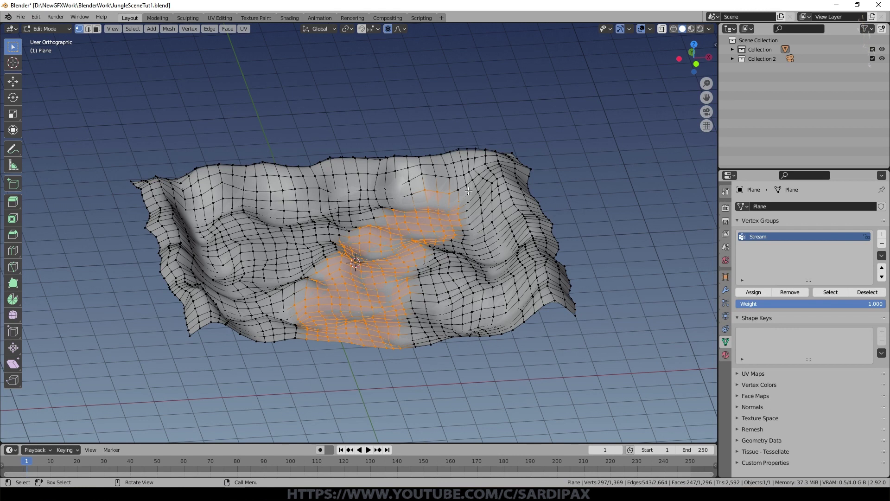
Step: Flatten the selected stream vertices by scaling them to about 0.313 along Z with a proportional size of about 0.62
{"action": "key", "text": "s"}
{"action": "key", "text": "z"}
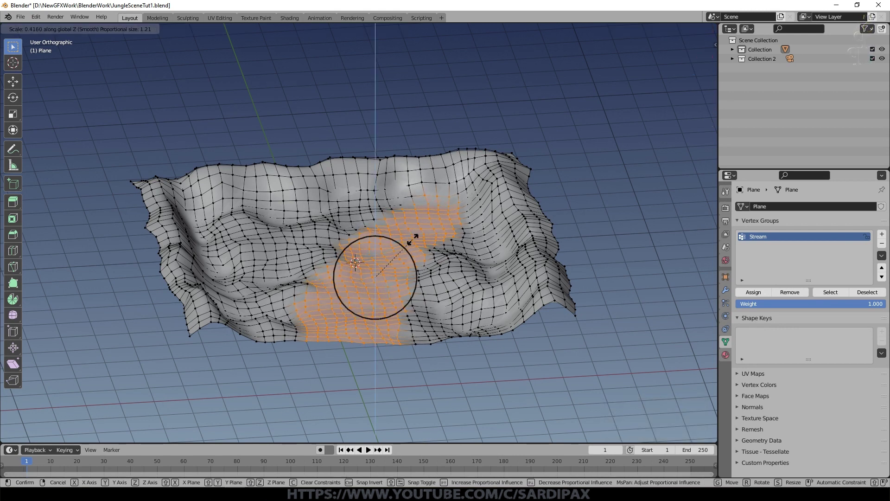
{"action": "scroll", "coordinate": [411, 239], "scroll_direction": "up", "scroll_amount": 7}
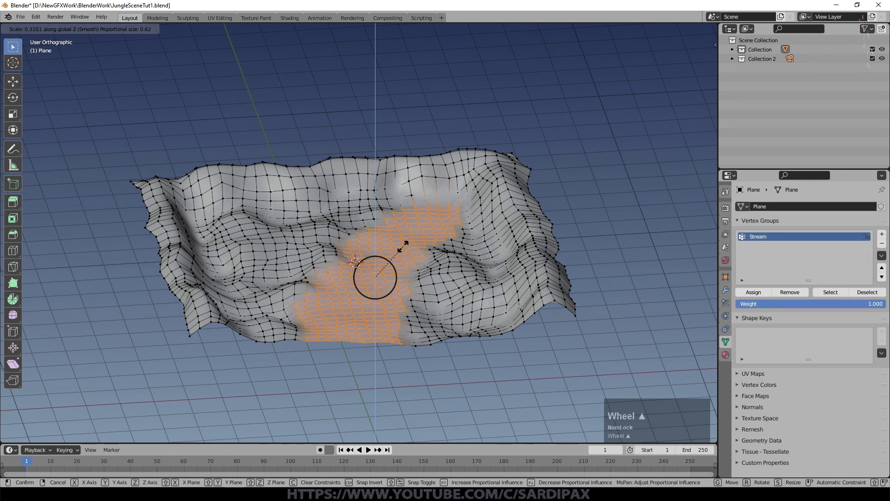
{"action": "left_click", "coordinate": [402, 249]}
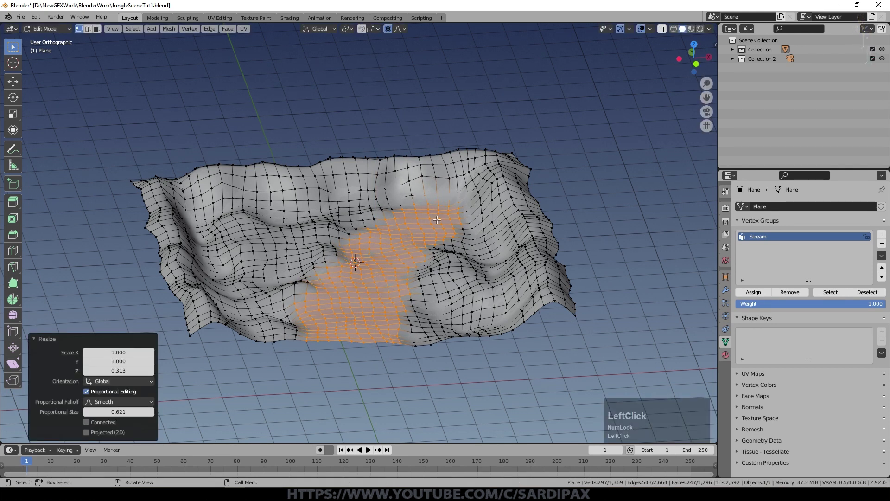
Step: Lower the flattened stream bed along Z with a proportional size of about 0.47, return to Object Mode and save the file
{"action": "key", "text": "g"}
{"action": "key", "text": "z"}
{"action": "scroll", "coordinate": [437, 227], "scroll_direction": "up", "scroll_amount": 2}
{"action": "scroll", "coordinate": [436, 232], "scroll_direction": "up", "scroll_amount": 1}
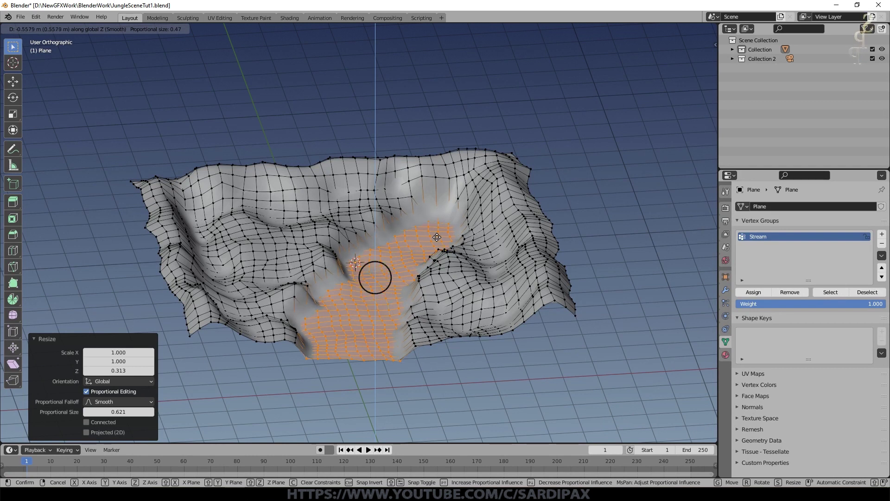
{"action": "left_click", "coordinate": [436, 229]}
{"action": "key", "text": "Tab"}
{"action": "middle_click_drag", "start_coordinate": [435, 241], "coordinate": [425, 227]}
{"action": "middle_click_drag", "start_coordinate": [391, 270], "coordinate": [379, 293]}
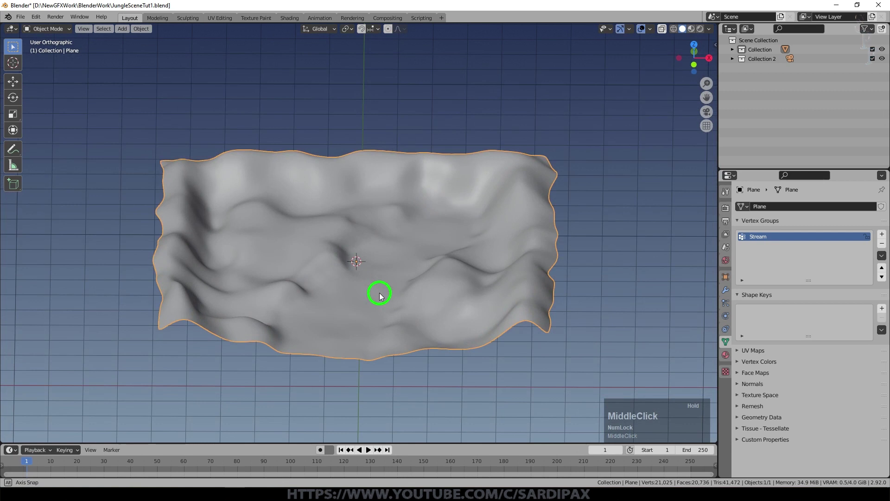
{"action": "key", "text": "ctrl+s"}
Step: Expand Collection and rename the terrain plane object as Ground
{"action": "left_click", "coordinate": [732, 50]}
{"action": "double_click", "coordinate": [764, 59]}
{"action": "type", "text": "Ground"}
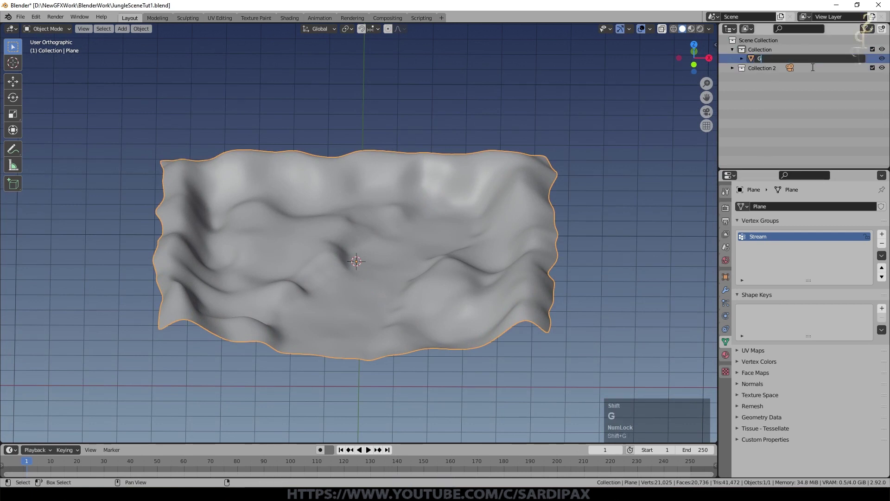
{"action": "key", "text": "Return"}
Step: Add a mesh plane at the 3D cursor and rename the object as Water
{"action": "key", "text": "shift+a"}
{"action": "mouse_move", "coordinate": [397, 172]}
{"action": "left_click", "coordinate": [430, 174]}
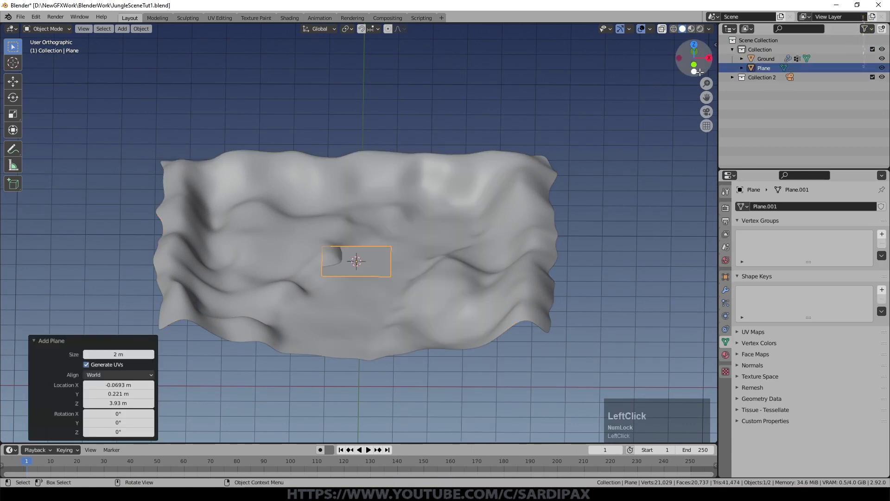
{"action": "double_click", "coordinate": [761, 68]}
{"action": "type", "text": "Water"}
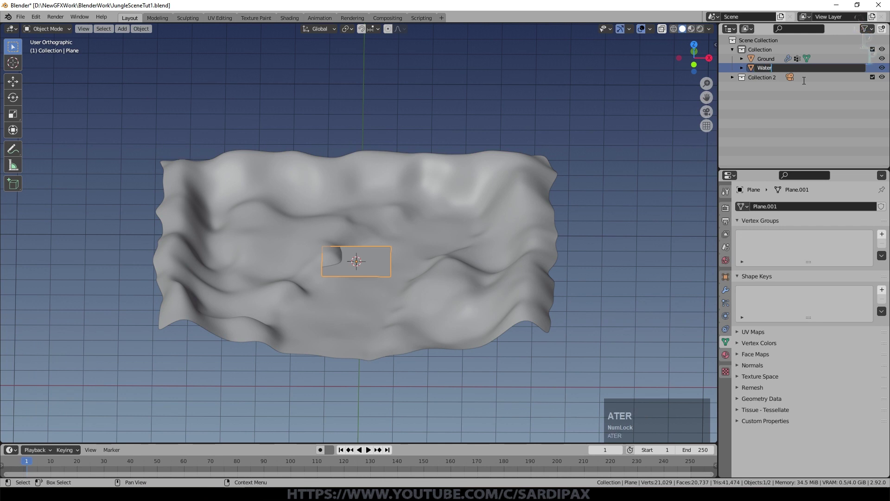
{"action": "key", "text": "Return"}
Step: Scale up the Water plane by about 4.17 and again by about 1.32 so it spans nearly the whole ground
{"action": "key", "text": "s"}
{"action": "left_click", "coordinate": [480, 308]}
{"action": "key", "text": "KP_7"}
{"action": "key", "text": "s"}
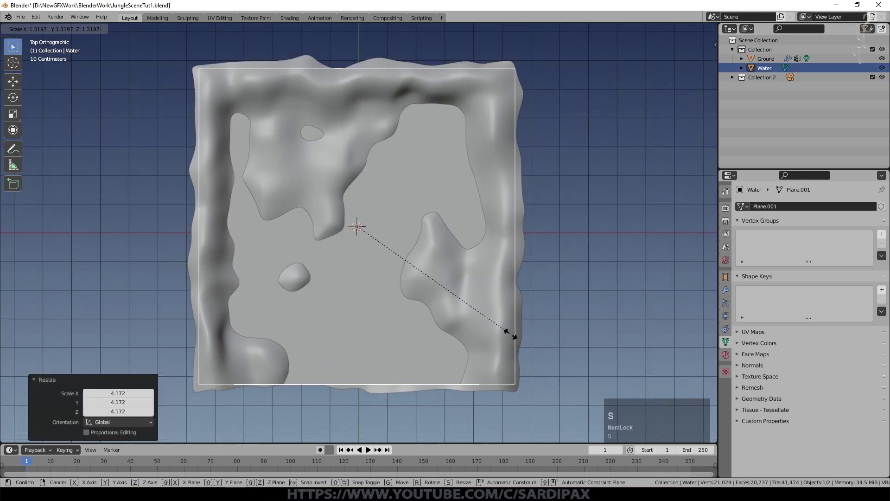
{"action": "left_click", "coordinate": [508, 334]}
{"action": "middle_click_drag", "start_coordinate": [515, 338], "coordinate": [533, 272]}
Step: Create a new material on the Water plane and name it Water
{"action": "left_click", "coordinate": [725, 357]}
{"action": "left_click", "coordinate": [790, 237]}
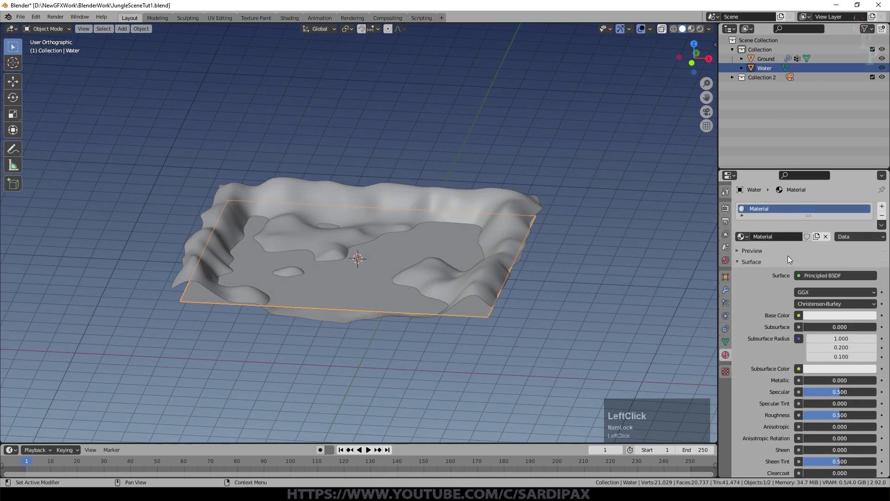
{"action": "double_click", "coordinate": [783, 237]}
{"action": "type", "text": "Water"}
{"action": "key", "text": "Return"}
Step: Give the Water material a pale blue-violet base colour and copy that colour to its viewport display colour
{"action": "left_click", "coordinate": [839, 315]}
{"action": "left_click", "coordinate": [835, 211]}
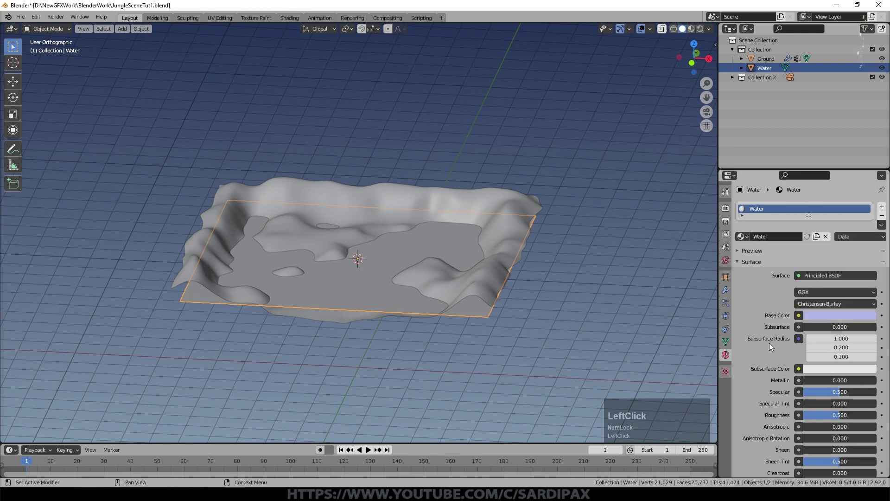
{"action": "scroll", "coordinate": [811, 329], "scroll_direction": "down", "scroll_amount": 10}
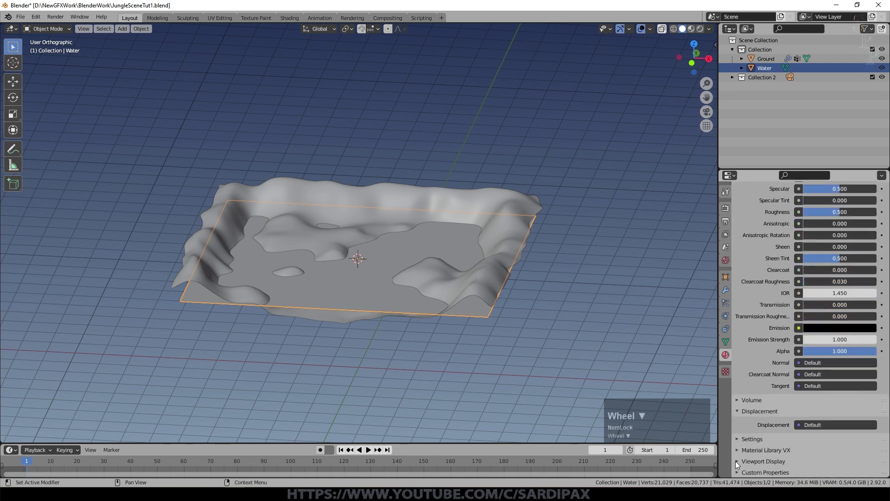
{"action": "scroll", "coordinate": [768, 434], "scroll_direction": "down", "scroll_amount": 1}
{"action": "key", "text": "ctrl+v"}
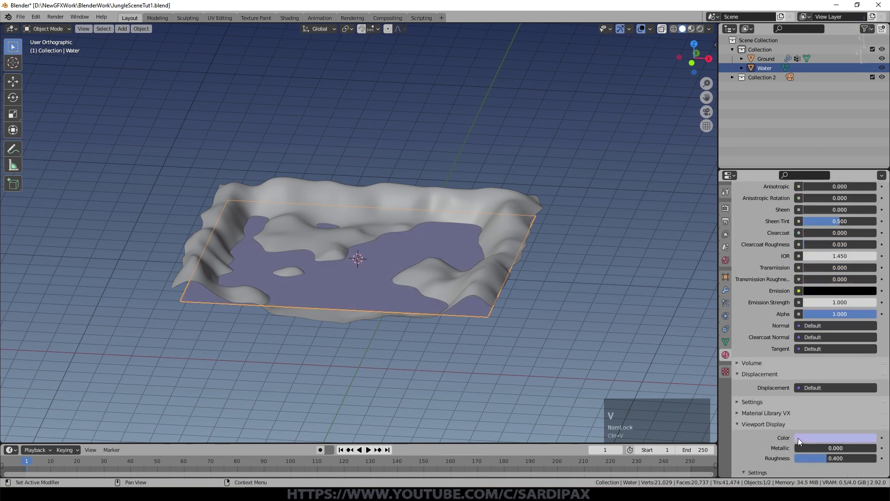
Step: Lower the Water plane along Z towards the level of the stream bed
{"action": "scroll", "coordinate": [444, 358], "scroll_direction": "up", "scroll_amount": 1}
{"action": "key", "text": "g"}
{"action": "key", "text": "z"}
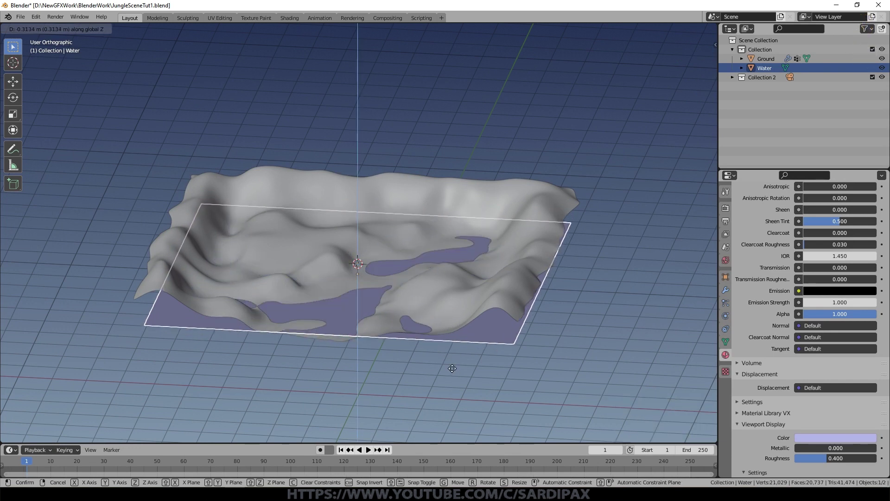
{"action": "left_click", "coordinate": [452, 368]}
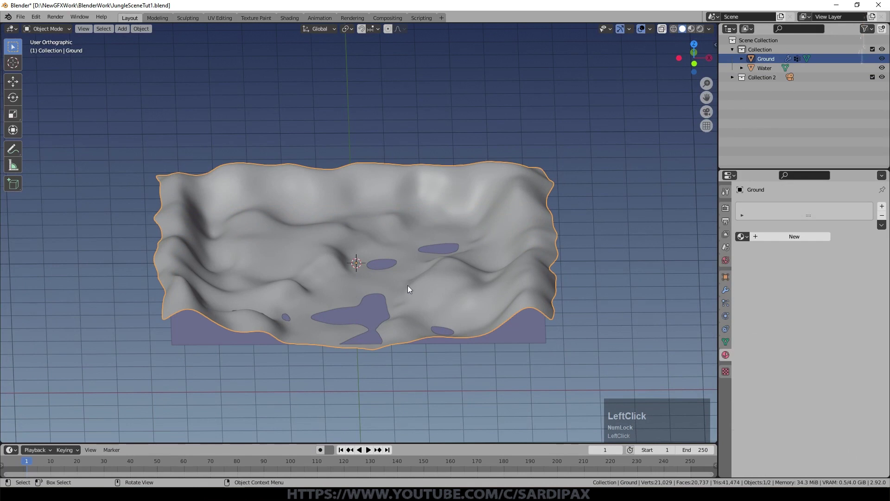
Step: Shrink the Ground's stream vertex selection by one step in Edit Mode and lower it along Z below the water
{"action": "key", "text": "Tab"}
{"action": "key", "text": "ctrl+KP_Subtract"}
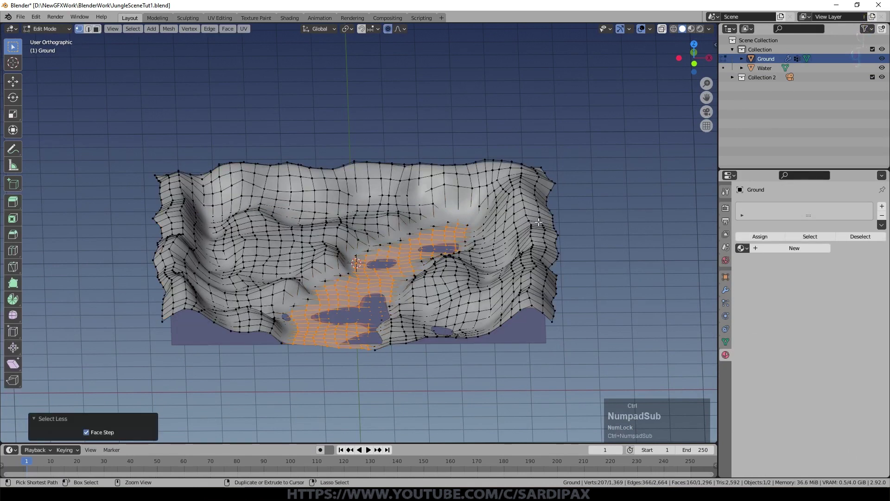
{"action": "key", "text": "g"}
{"action": "key", "text": "z"}
{"action": "left_click", "coordinate": [483, 307]}
Step: Raise the Ground vertex at the stray puddle near the front edge, beside the stream, along Z and return to Object Mode
{"action": "left_click", "coordinate": [443, 331]}
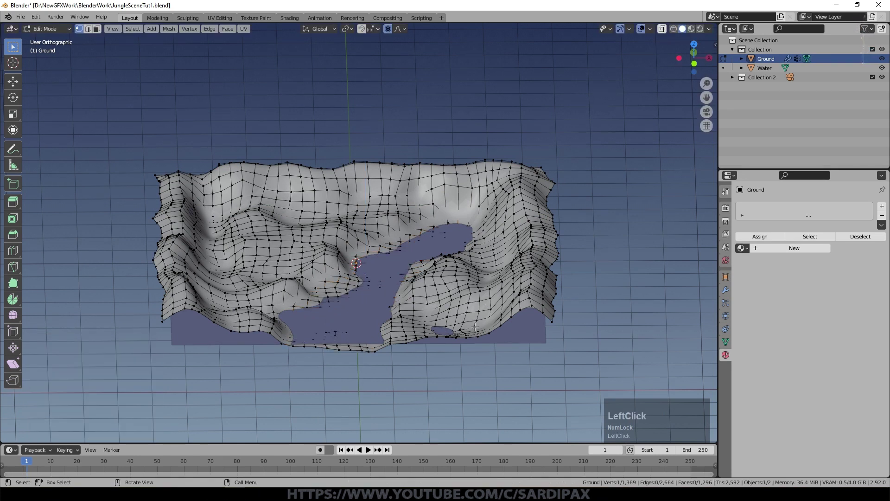
{"action": "key", "text": "g"}
{"action": "key", "text": "z"}
{"action": "left_click", "coordinate": [465, 320]}
{"action": "key", "text": "Tab"}
Step: Raise two vertices in the middle stretch of the stream along Z with proportional editing, by about 0.07 m and 0.13 m
{"action": "key", "text": "Tab"}
{"action": "scroll", "coordinate": [342, 368], "scroll_direction": "up", "scroll_amount": 2}
{"action": "left_click", "coordinate": [392, 310]}
{"action": "key", "text": "g"}
{"action": "key", "text": "z"}
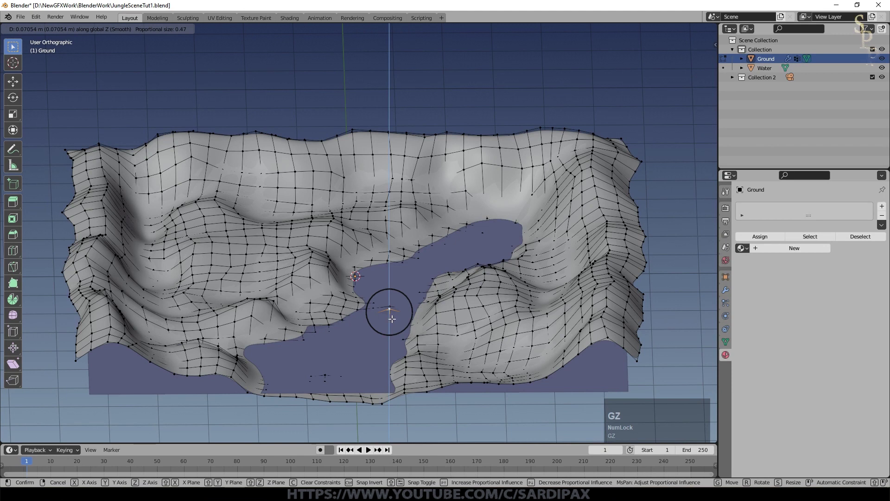
{"action": "left_click", "coordinate": [392, 319]}
{"action": "left_click", "coordinate": [422, 275]}
{"action": "key", "text": "g"}
{"action": "key", "text": "z"}
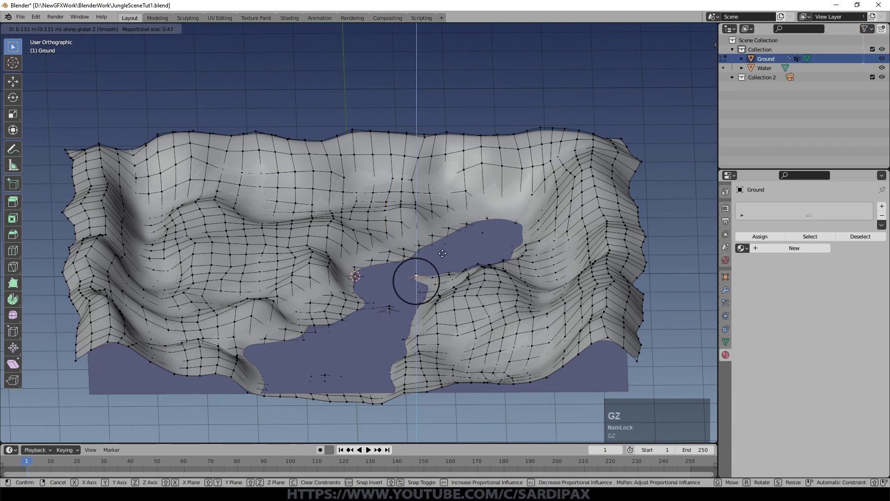
{"action": "left_click", "coordinate": [444, 256]}
{"action": "left_click", "coordinate": [471, 248]}
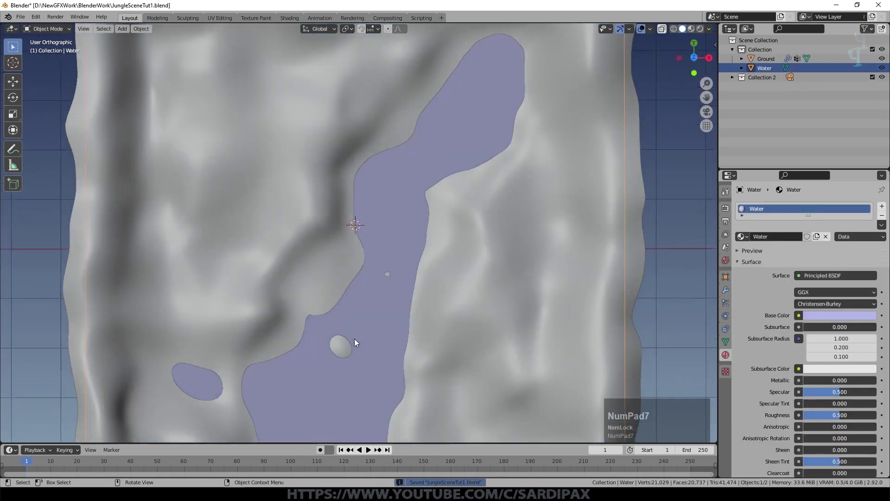
Step: Select all of the Ground mesh in Edit Mode, unwrap its UVs with Unwrap, and return to Object Mode
{"action": "scroll", "coordinate": [353, 331], "scroll_direction": "down", "scroll_amount": 4}
{"action": "left_click", "coordinate": [328, 303]}
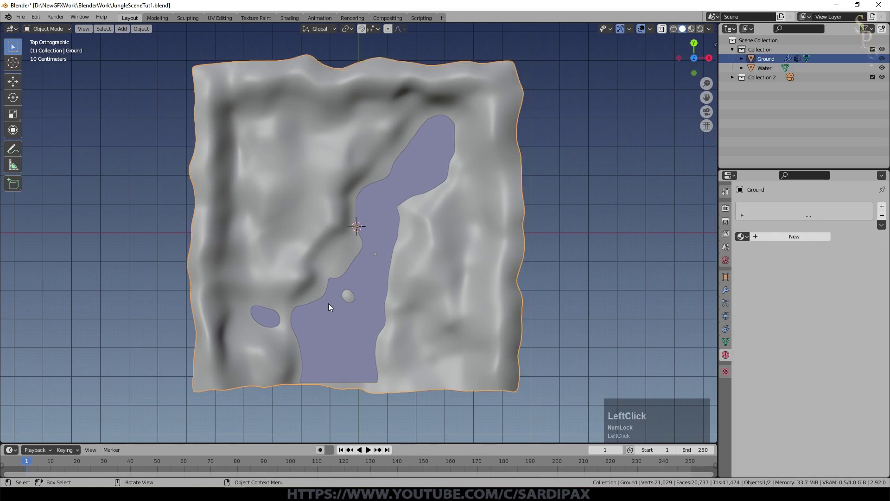
{"action": "key", "text": "Tab"}
{"action": "key", "text": "a"}
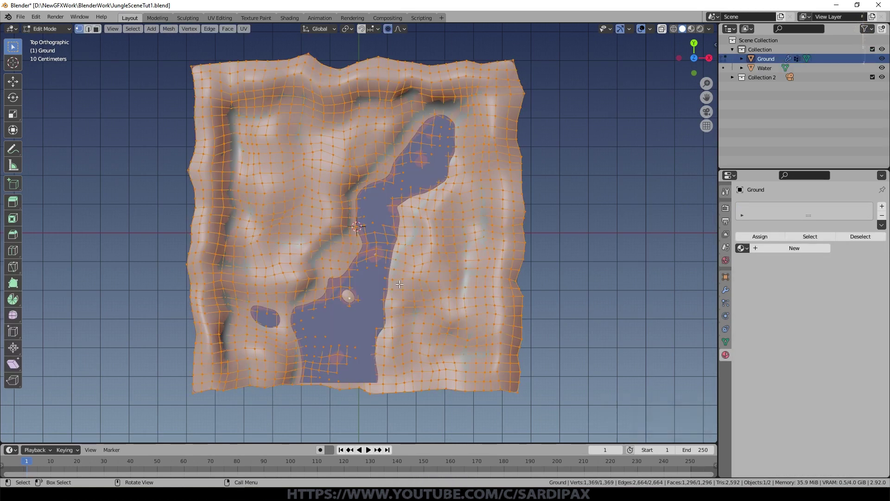
{"action": "key", "text": "u"}
{"action": "left_click", "coordinate": [464, 291]}
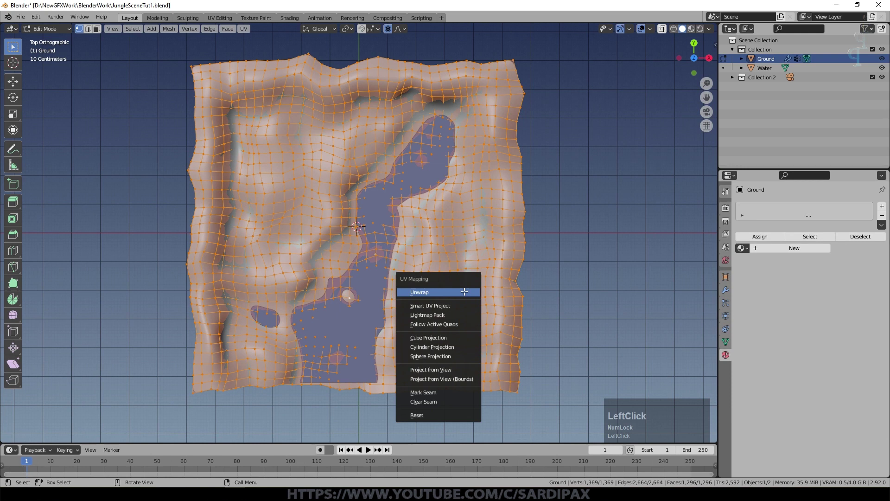
{"action": "key", "text": "Tab"}
Step: Add a single rock at the 3D cursor with the Rock Generator
{"action": "middle_click_drag", "start_coordinate": [505, 377], "coordinate": [378, 341]}
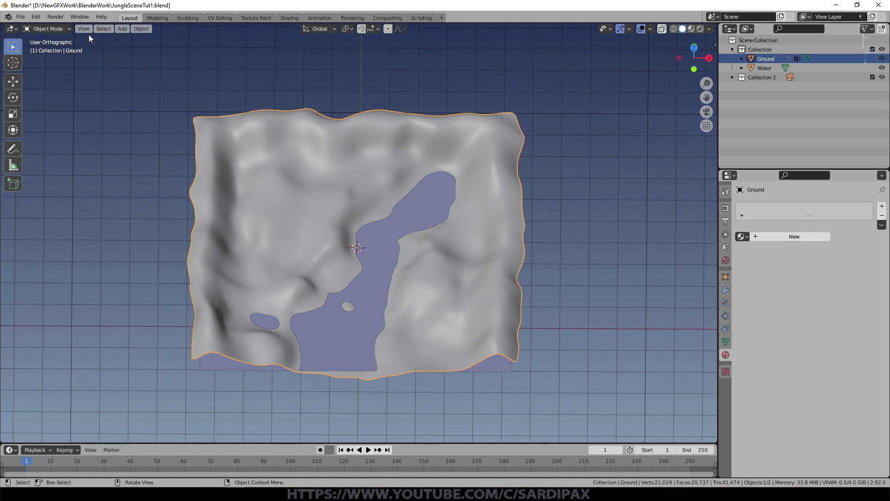
{"action": "left_click", "coordinate": [342, 178]}
{"action": "key", "text": "shift+a"}
{"action": "mouse_move", "coordinate": [342, 178]}
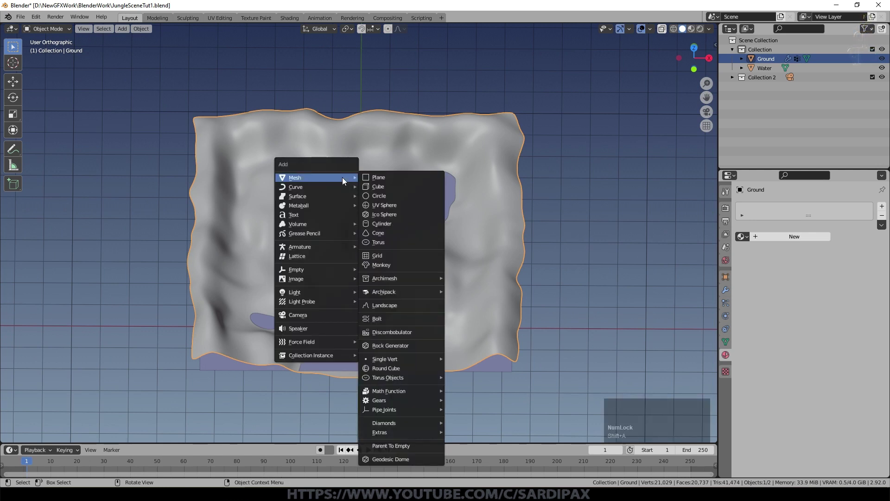
{"action": "left_click", "coordinate": [391, 346]}
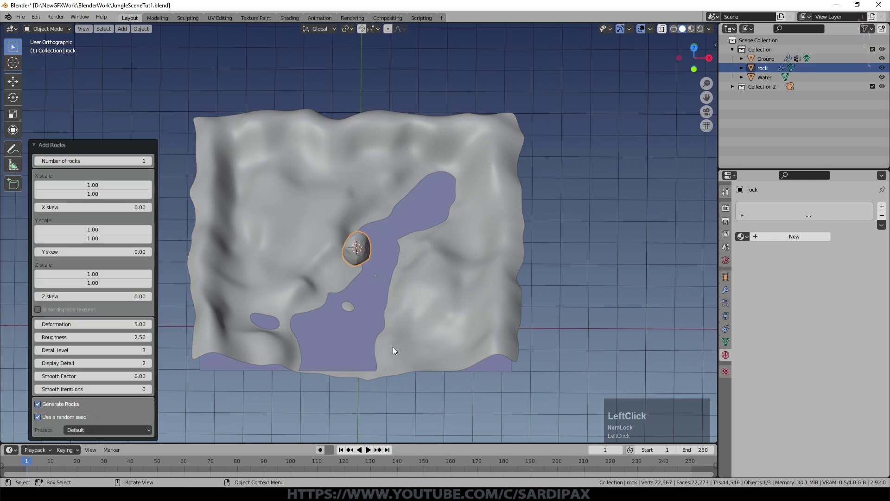
Step: Search the add-ons in Preferences for "rock" and close the window
{"action": "left_click", "coordinate": [35, 17]}
{"action": "left_click", "coordinate": [63, 149]}
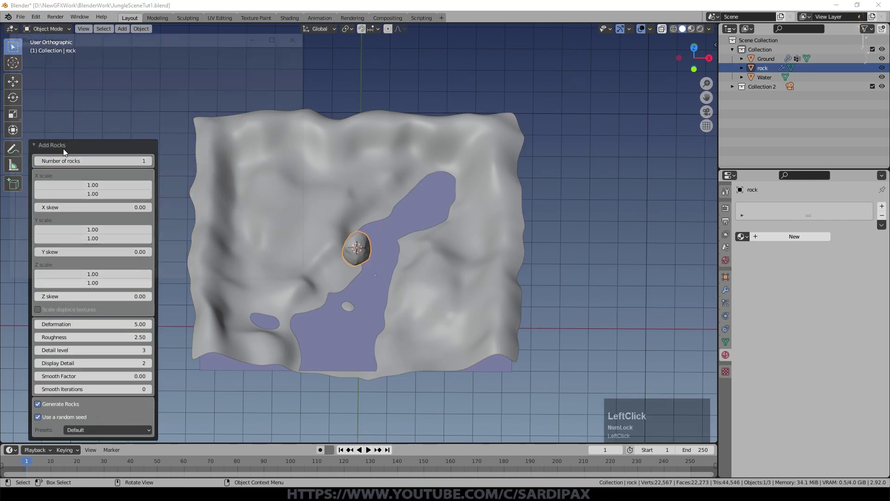
{"action": "left_click", "coordinate": [260, 62]}
{"action": "type", "text": "rock"}
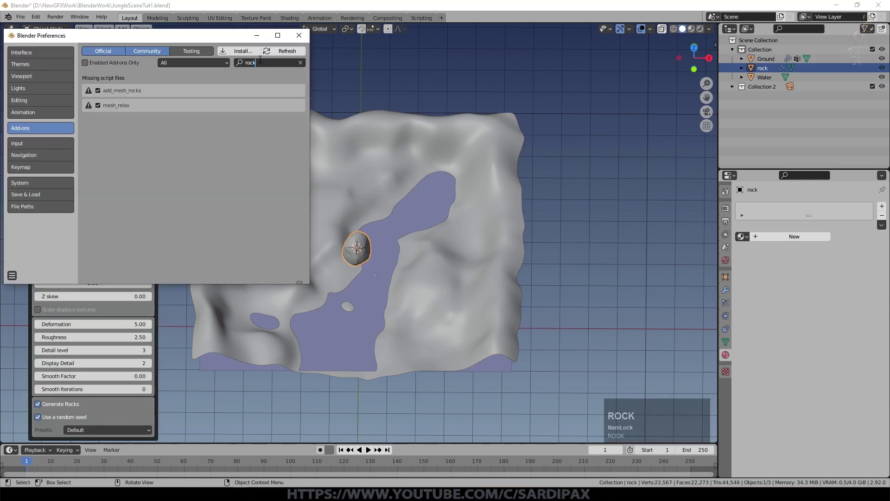
{"action": "left_click", "coordinate": [299, 35]}
Step: Set the rock's X scale to 1.37 and 4.21, Z scale to 0.86 and 1.14, and Roughness to 1.48
{"action": "scroll", "coordinate": [368, 228], "scroll_direction": "up", "scroll_amount": 1}
{"action": "middle_click_drag", "start_coordinate": [368, 228], "coordinate": [373, 208]}
{"action": "scroll", "coordinate": [391, 211], "scroll_direction": "up", "scroll_amount": 6}
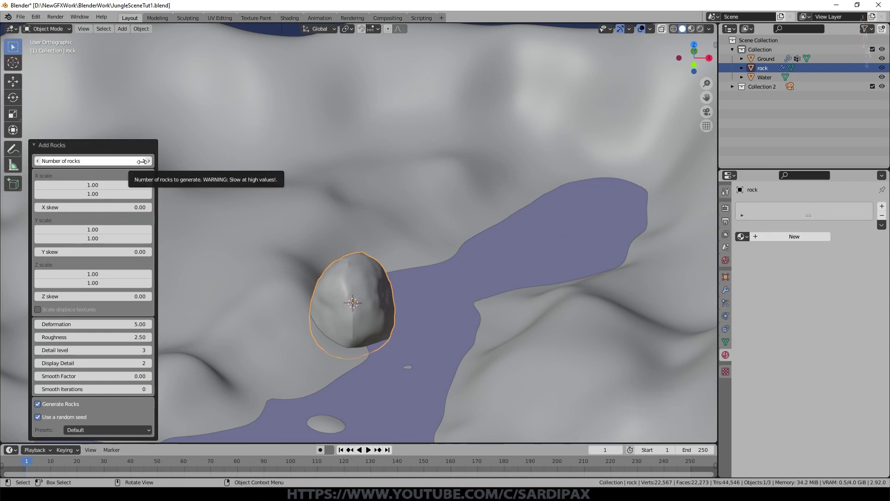
{"action": "left_click_drag", "start_coordinate": [111, 185], "coordinate": [203, 190]}
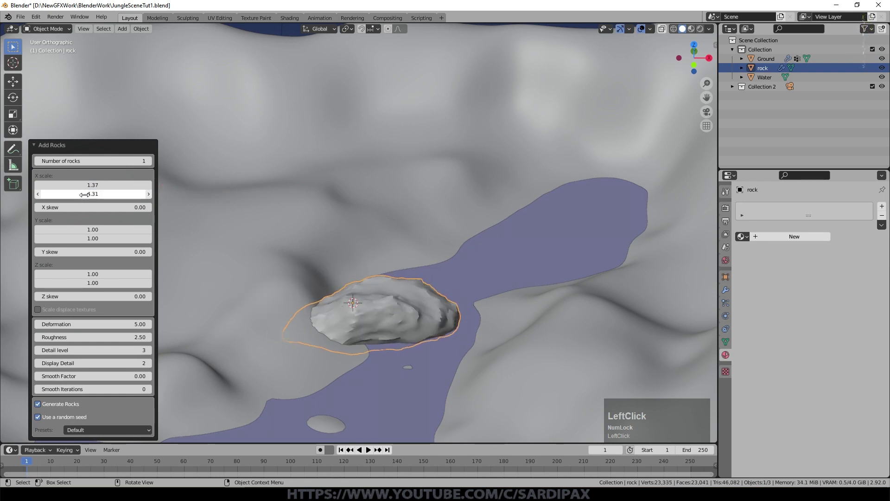
{"action": "left_click_drag", "start_coordinate": [106, 197], "coordinate": [129, 195]}
{"action": "left_click_drag", "start_coordinate": [95, 337], "coordinate": [76, 337]}
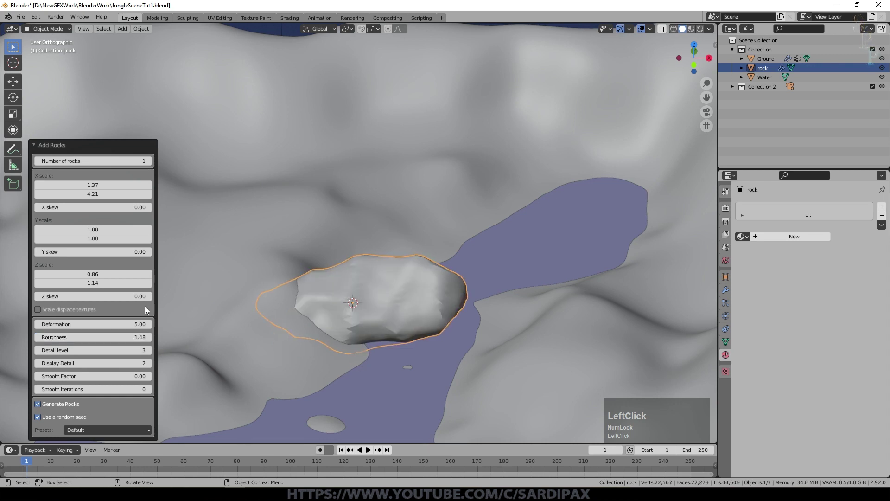
Step: Set the rock's Detail level to 4, Smooth Factor to 0.12 and Smooth Iterations to 1
{"action": "left_click", "coordinate": [150, 350]}
{"action": "left_click", "coordinate": [149, 376]}
{"action": "left_click", "coordinate": [148, 376]}
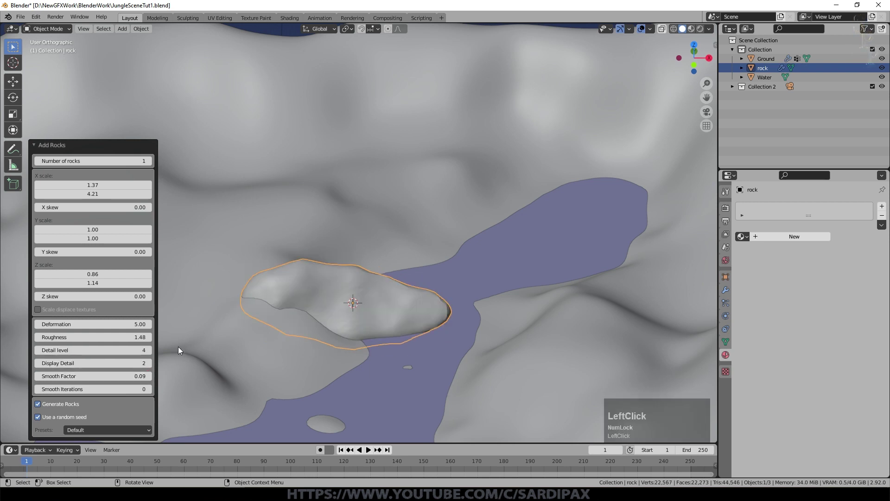
{"action": "left_click", "coordinate": [149, 375]}
{"action": "middle_click_drag", "start_coordinate": [304, 303], "coordinate": [367, 269]}
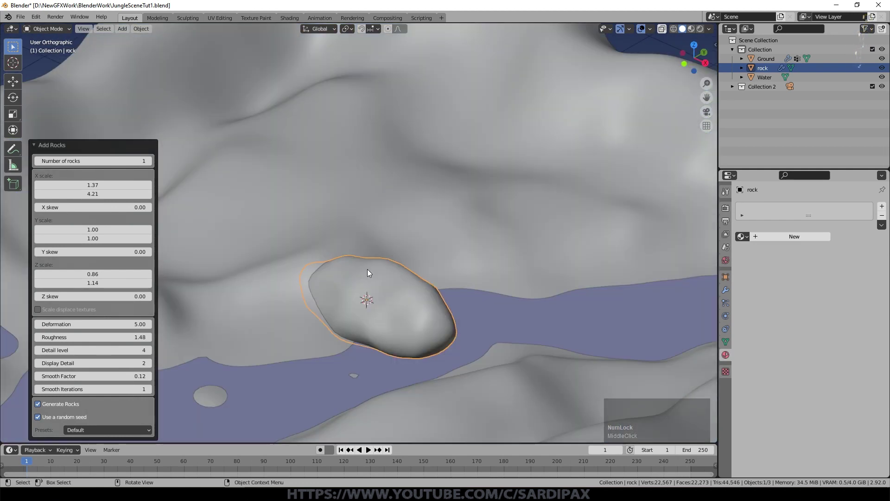
{"action": "scroll", "coordinate": [368, 269], "scroll_direction": "down", "scroll_amount": 3}
{"action": "scroll", "coordinate": [310, 227], "scroll_direction": "down", "scroll_amount": 3}
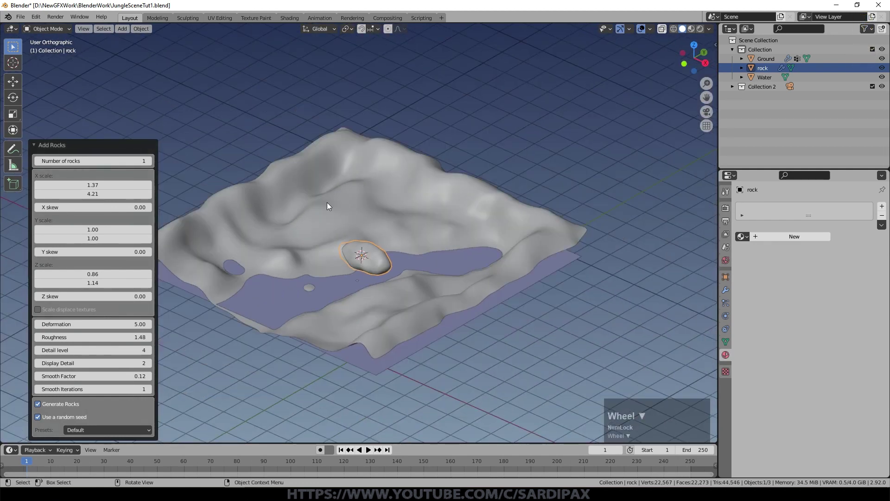
Step: Move the rock off the terrain to empty space, by about 7.93 m in X, 6.06 m in Y and -1.13 m in Z
{"action": "key", "text": "g"}
{"action": "left_click", "coordinate": [658, 233]}
{"action": "middle_click_drag", "start_coordinate": [547, 207], "coordinate": [366, 207]}
{"action": "scroll", "coordinate": [422, 188], "scroll_direction": "up", "scroll_amount": 1}
{"action": "middle_click_drag", "start_coordinate": [420, 191], "coordinate": [383, 209]}
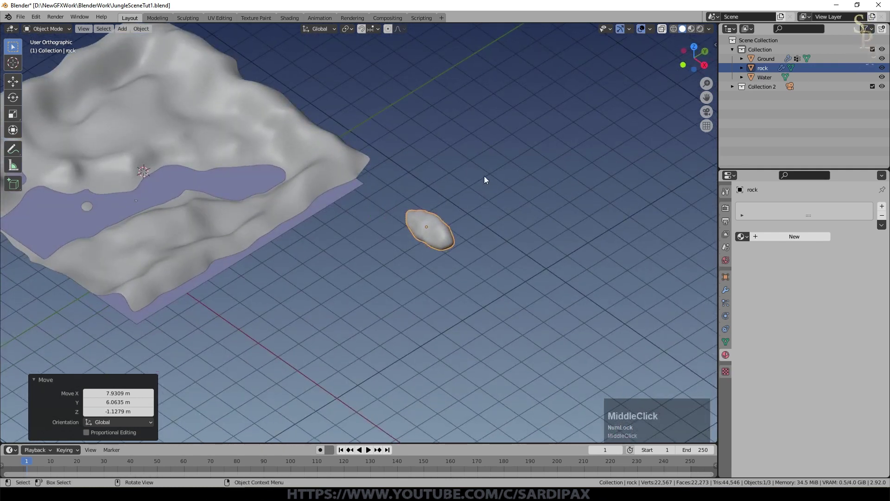
Step: Scale the generated rock to 0.72 along the global Z axis
{"action": "scroll", "coordinate": [499, 202], "scroll_direction": "up", "scroll_amount": 4}
{"action": "key", "text": "s"}
{"action": "key", "text": "Escape"}
{"action": "key", "text": "s"}
{"action": "key", "text": "z"}
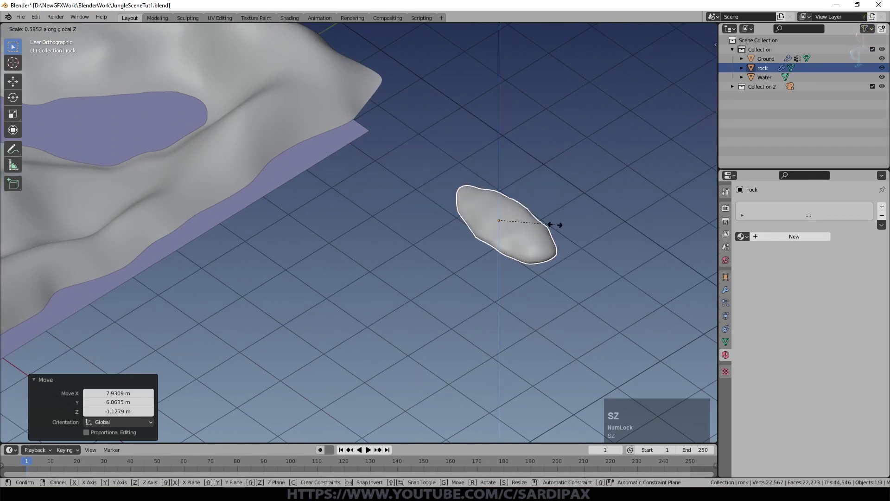
{"action": "left_click", "coordinate": [510, 240]}
{"action": "middle_click_drag", "start_coordinate": [510, 240], "coordinate": [493, 210]}
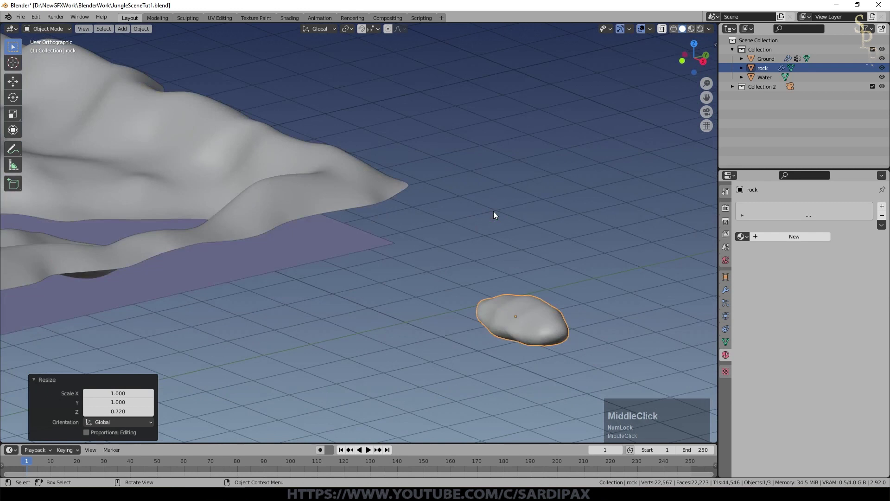
Step: Inspect the generated rock's base mesh in Edit Mode, return to Object Mode and view the rock from above
{"action": "key", "text": "KP_Decimal"}
{"action": "key", "text": "Tab"}
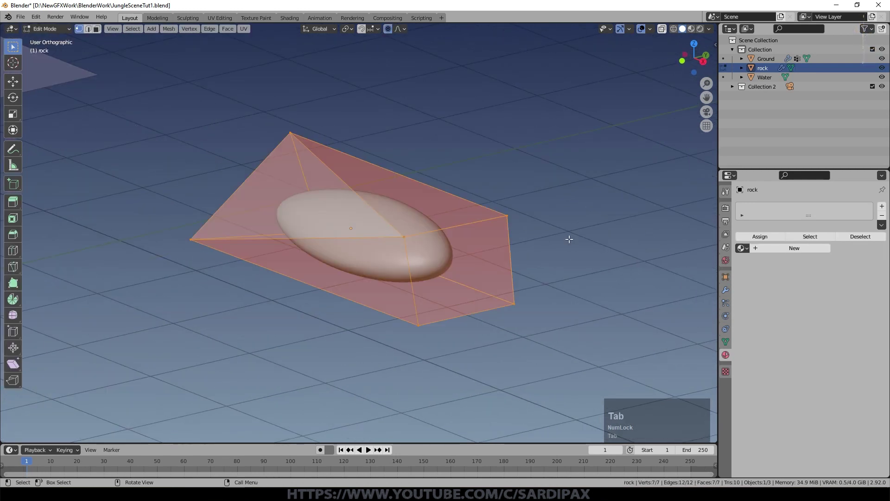
{"action": "scroll", "coordinate": [392, 208], "scroll_direction": "down", "scroll_amount": 2}
{"action": "key", "text": "Tab"}
{"action": "middle_click_drag", "start_coordinate": [297, 212], "coordinate": [357, 241]}
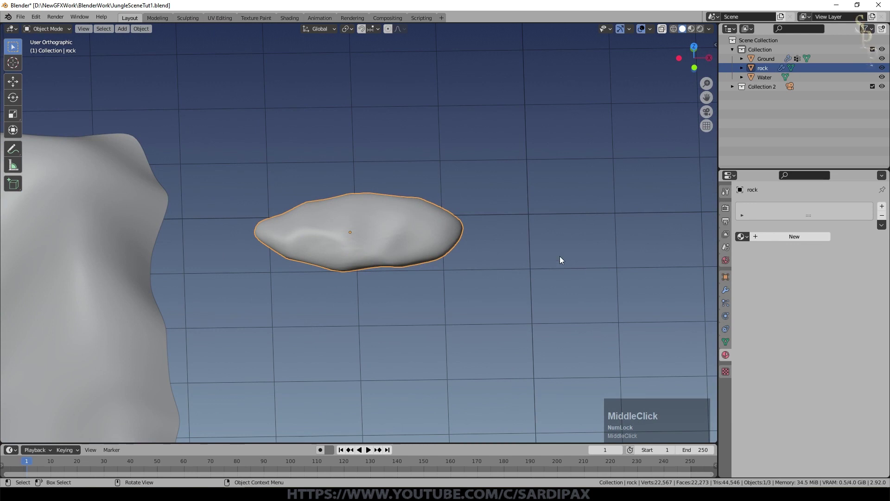
{"action": "scroll", "coordinate": [560, 256], "scroll_direction": "down", "scroll_amount": 2}
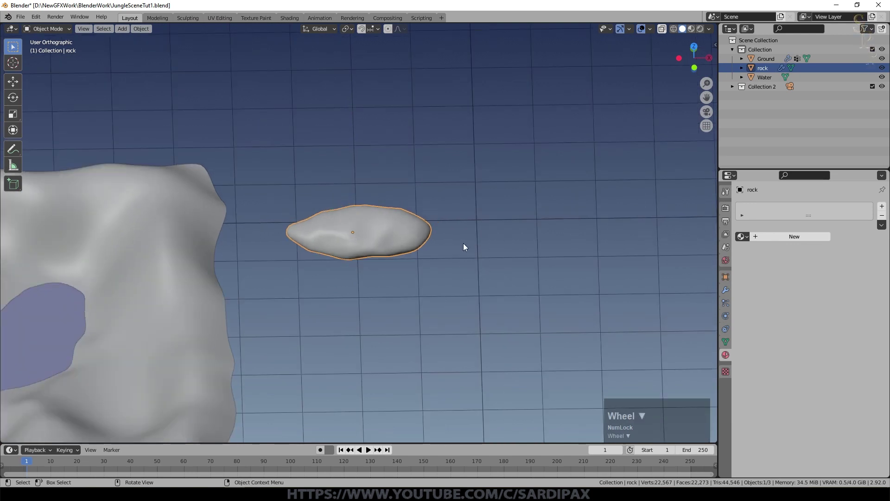
Step: Append the objects rock, rock.001, rock.002 and rock.003 from JunglePath1.blend
{"action": "left_click", "coordinate": [21, 18]}
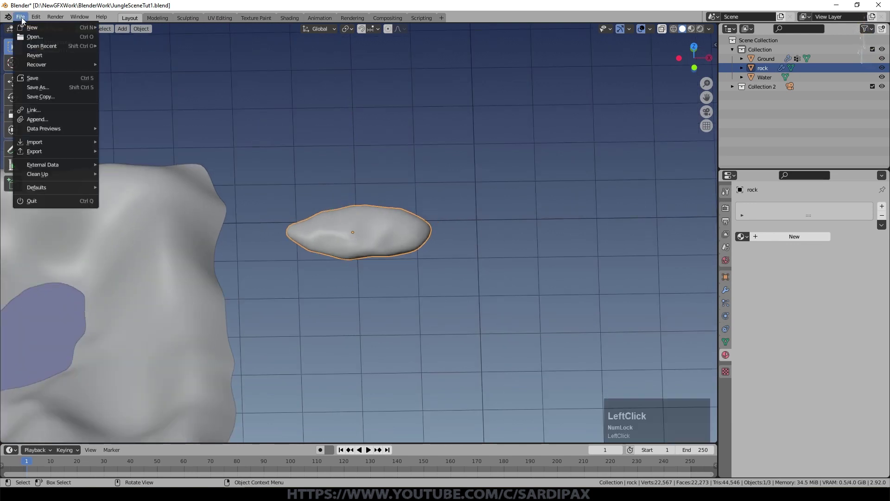
{"action": "left_click", "coordinate": [35, 119]}
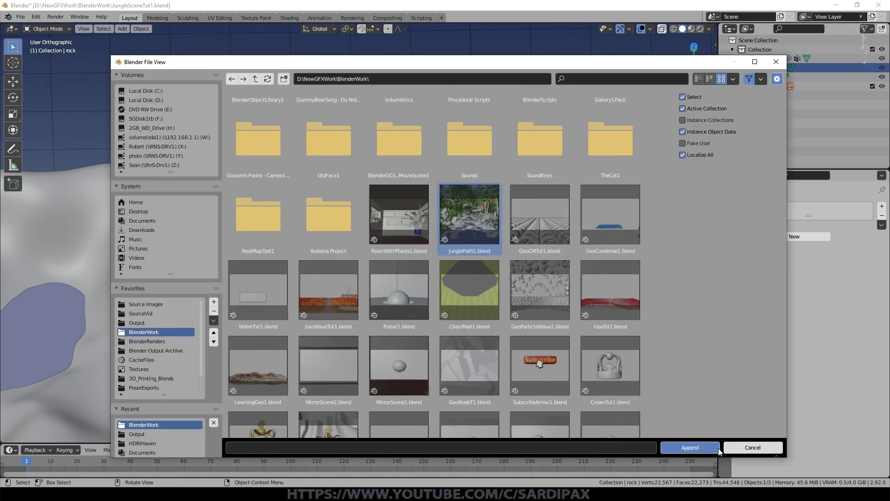
{"action": "double_click", "coordinate": [471, 218]}
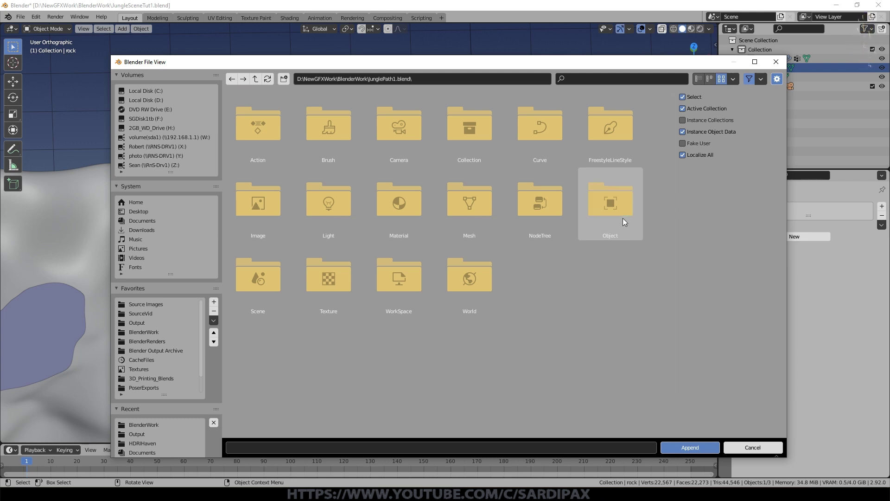
{"action": "double_click", "coordinate": [611, 210]}
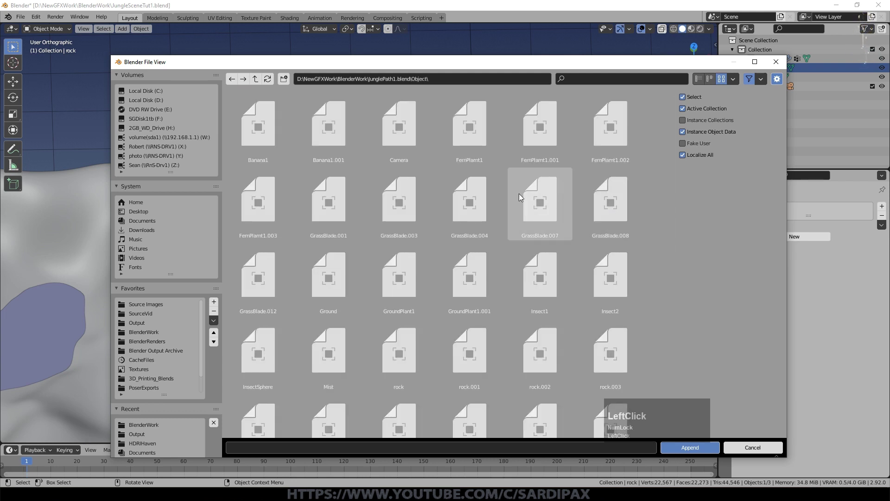
{"action": "scroll", "coordinate": [519, 194], "scroll_direction": "down", "scroll_amount": 5}
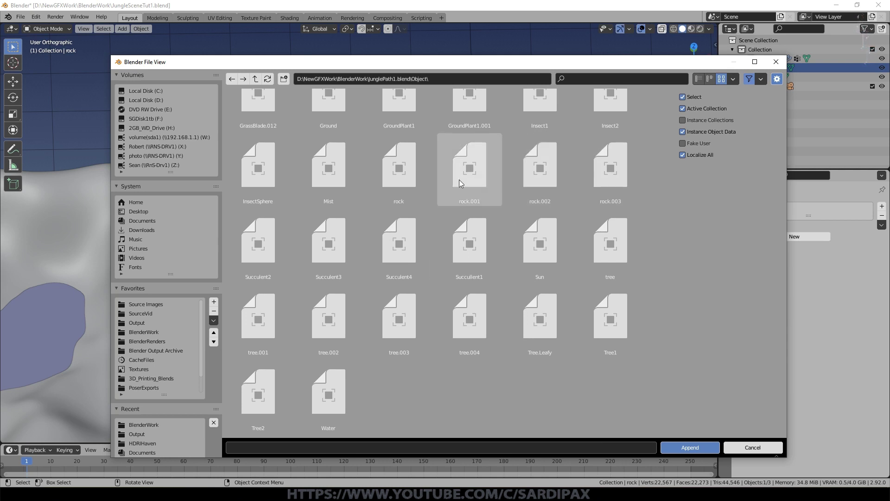
{"action": "left_click", "coordinate": [402, 178]}
{"action": "left_click", "coordinate": [605, 187], "text": "shift"}
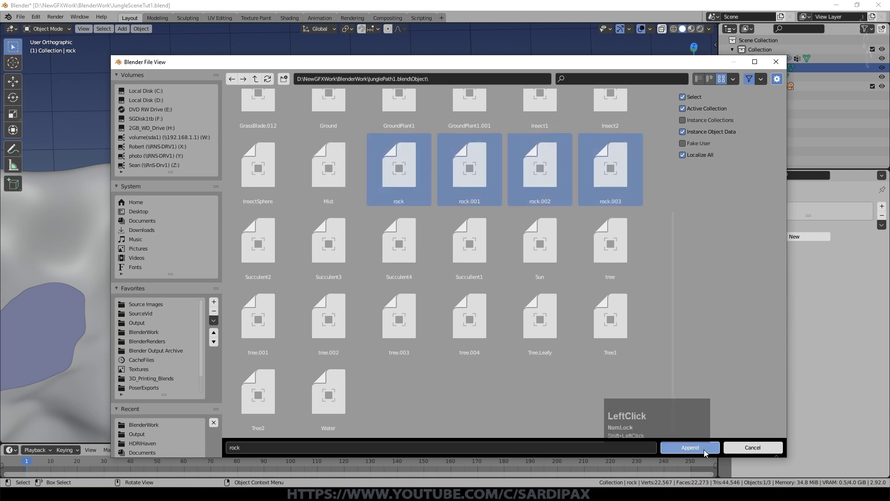
{"action": "left_click", "coordinate": [690, 448]}
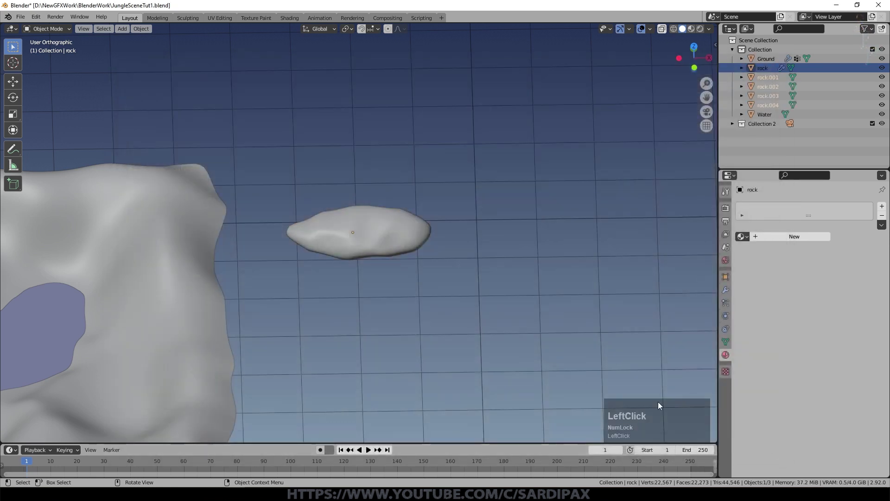
Step: Move the four appended rocks by about 23.54 m in X, -38.73 m in Y and -46.87 m in Z
{"action": "scroll", "coordinate": [371, 278], "scroll_direction": "down", "scroll_amount": 4}
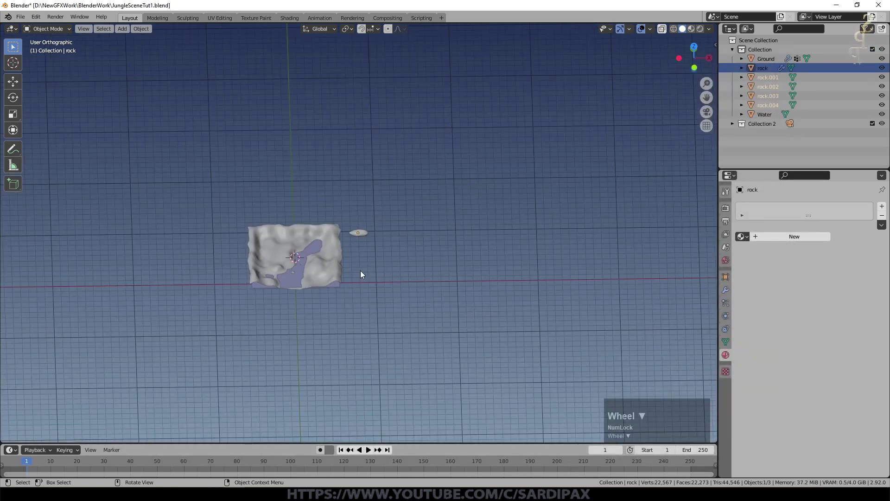
{"action": "scroll", "coordinate": [360, 271], "scroll_direction": "up", "scroll_amount": 3}
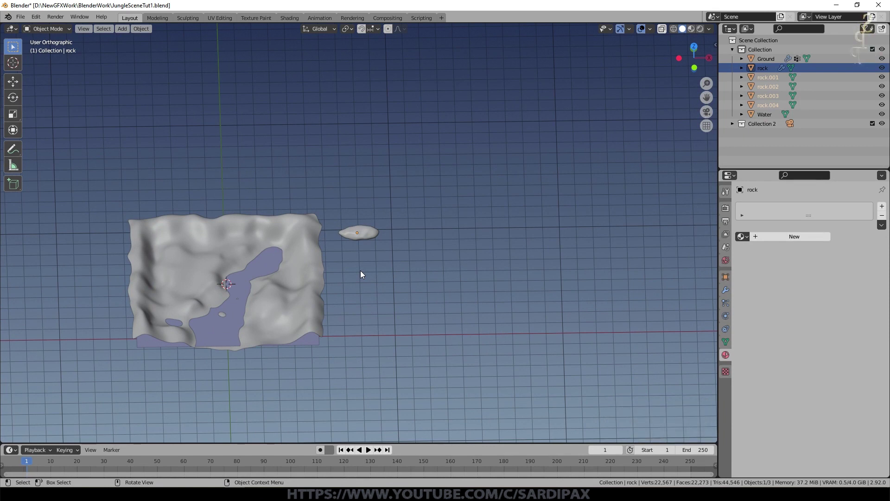
{"action": "scroll", "coordinate": [364, 277], "scroll_direction": "up", "scroll_amount": 5}
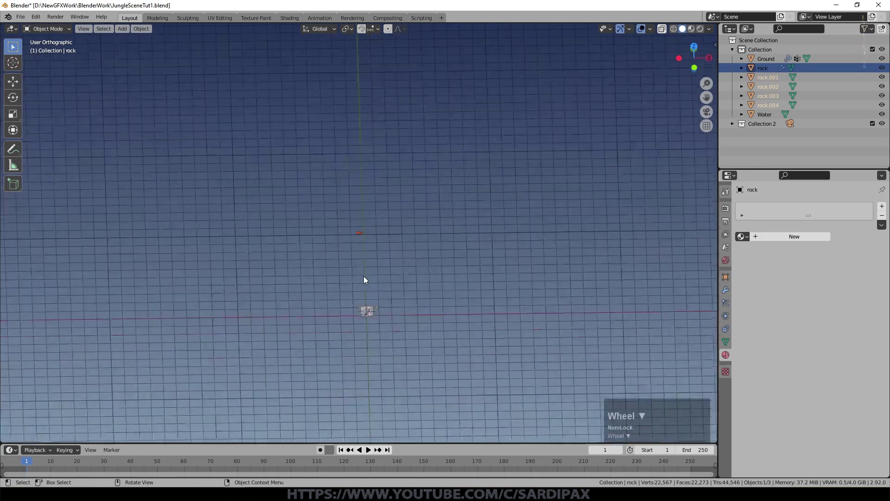
{"action": "key", "text": "g"}
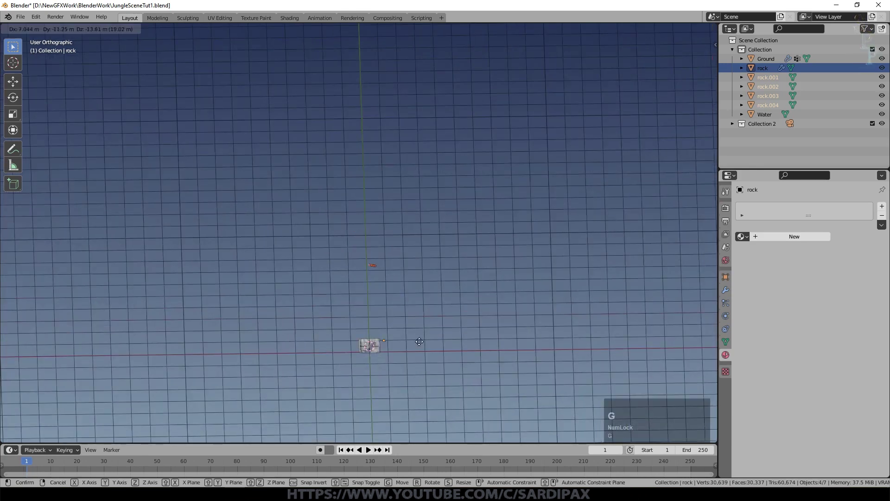
{"action": "left_click", "coordinate": [446, 404]}
{"action": "scroll", "coordinate": [438, 346], "scroll_direction": "up", "scroll_amount": 8}
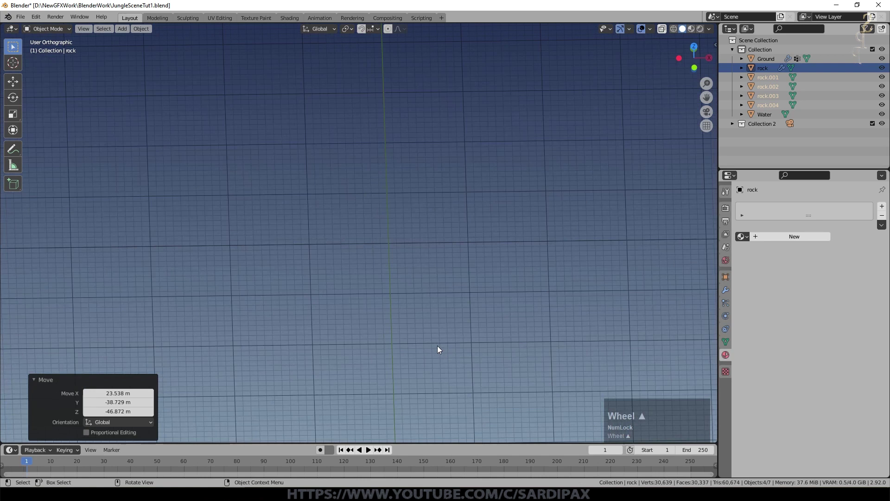
Step: Delete the generated rock without a material and select the widest appended rock, rock.001
{"action": "scroll", "coordinate": [280, 216], "scroll_direction": "down", "scroll_amount": 5}
{"action": "key", "text": "x"}
{"action": "left_click", "coordinate": [367, 252]}
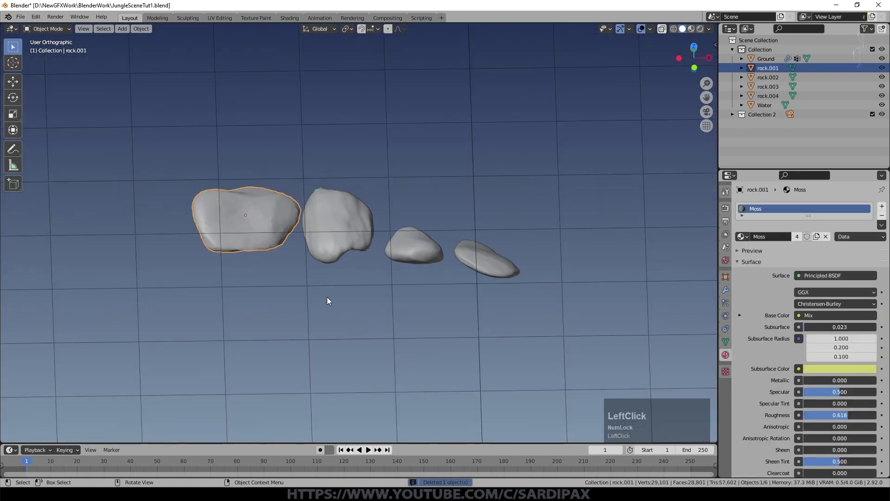
Step: Save the scene file with the four appended rocks in it
{"action": "mouse_move", "coordinate": [327, 297]}
{"action": "middle_mouse_down"}
{"action": "mouse_move", "coordinate": [348, 280]}
{"action": "mouse_move", "coordinate": [175, 246]}
{"action": "mouse_move", "coordinate": [147, 252]}
{"action": "mouse_move", "coordinate": [349, 312]}
{"action": "mouse_move", "coordinate": [331, 287]}
{"action": "middle_mouse_up"}
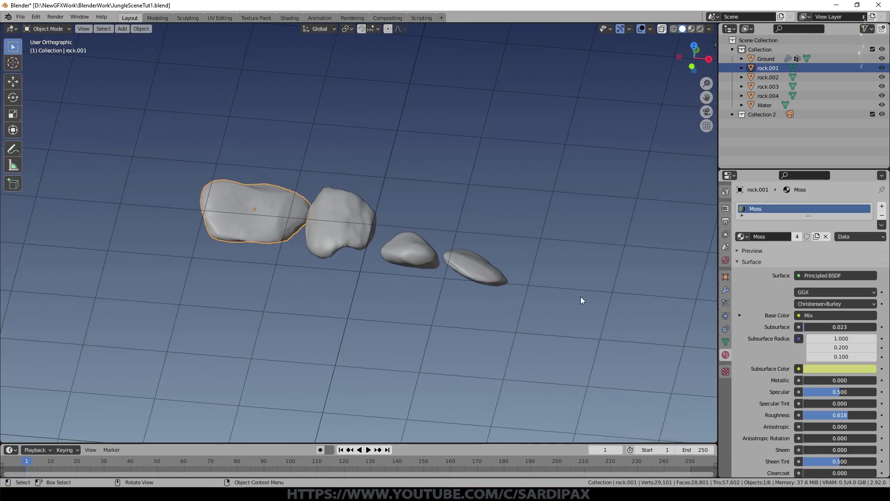
{"action": "key", "text": "ctrl+s"}
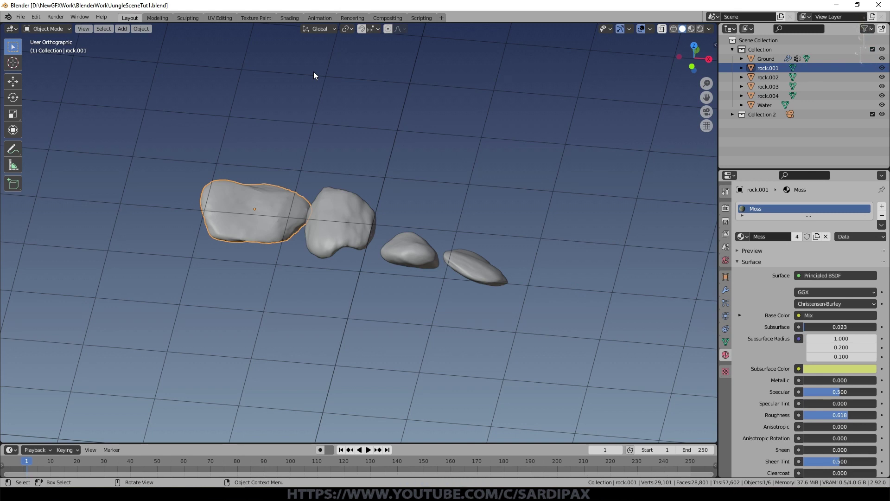
{"action": "middle_click_drag", "start_coordinate": [314, 71], "coordinate": [329, 181]}
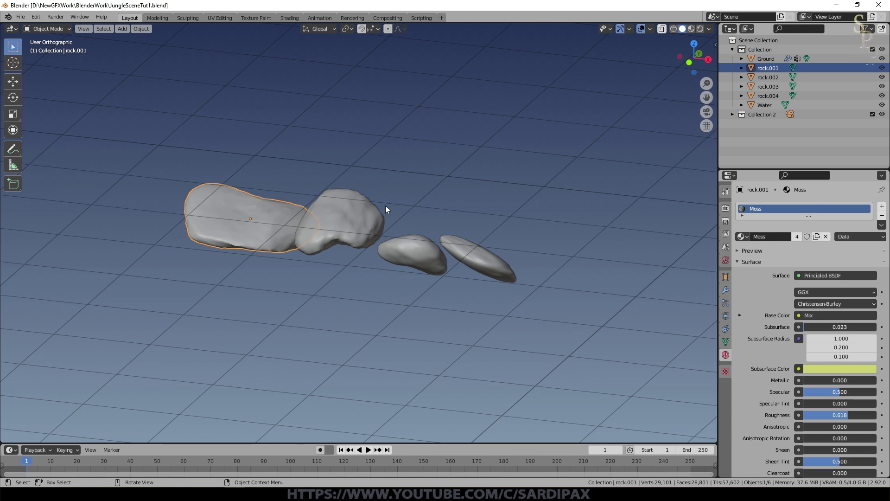
{"action": "scroll", "coordinate": [415, 234], "scroll_direction": "down", "scroll_amount": 4}
{"action": "middle_click_drag", "start_coordinate": [416, 235], "coordinate": [431, 251]}
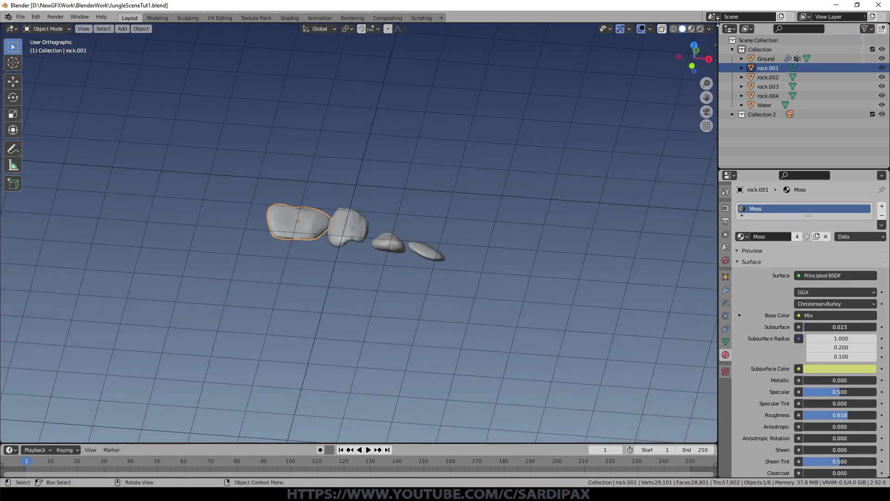
Step: Split the viewport horizontally into a large Shader Editor above and a Material Preview view of the rocks below
{"action": "left_click_drag", "start_coordinate": [718, 23], "coordinate": [713, 192]}
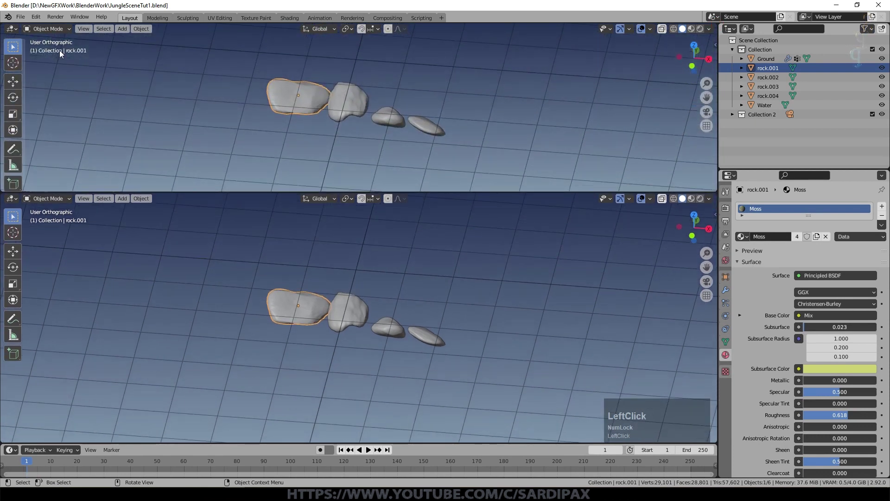
{"action": "left_click", "coordinate": [10, 29]}
{"action": "left_click", "coordinate": [28, 109]}
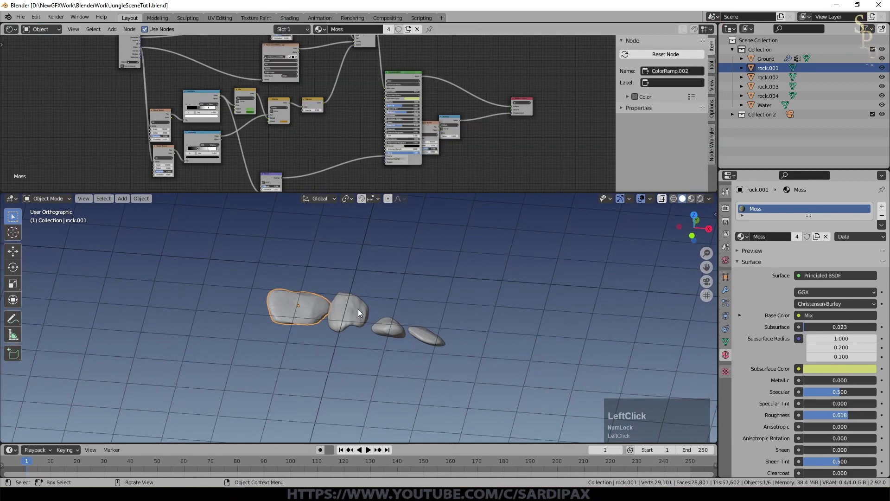
{"action": "left_click_drag", "start_coordinate": [419, 192], "coordinate": [427, 299]}
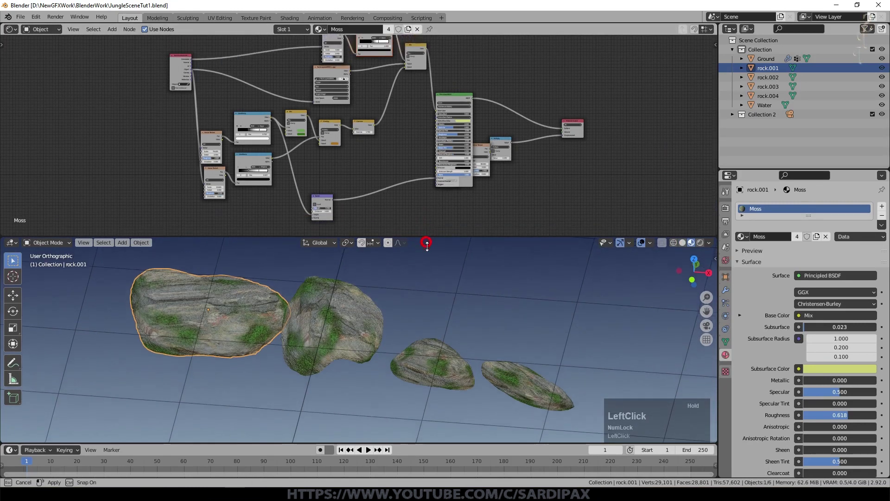
Step: Examine the Moss material's node network, especially how the Texture Coordinate node feeds the noise and image textures
{"action": "scroll", "coordinate": [394, 175], "scroll_direction": "up", "scroll_amount": 3}
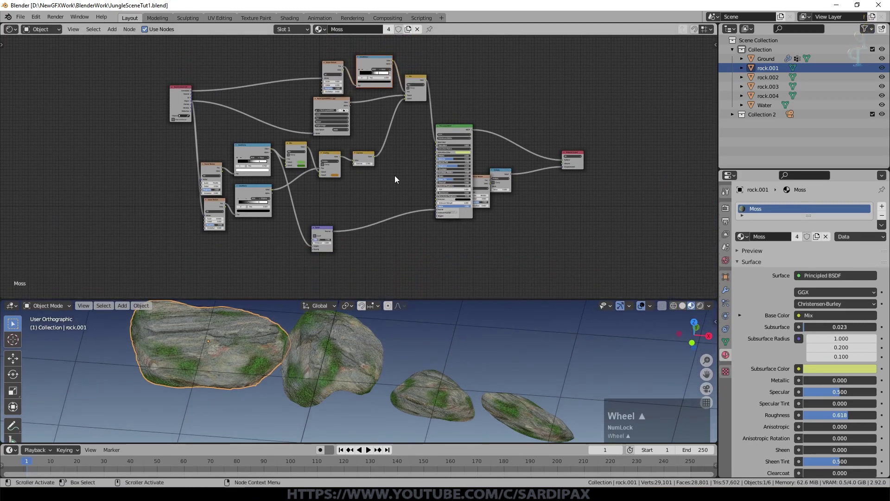
{"action": "middle_click_drag", "start_coordinate": [328, 211], "coordinate": [549, 231]}
{"action": "scroll", "coordinate": [489, 234], "scroll_direction": "up", "scroll_amount": 2}
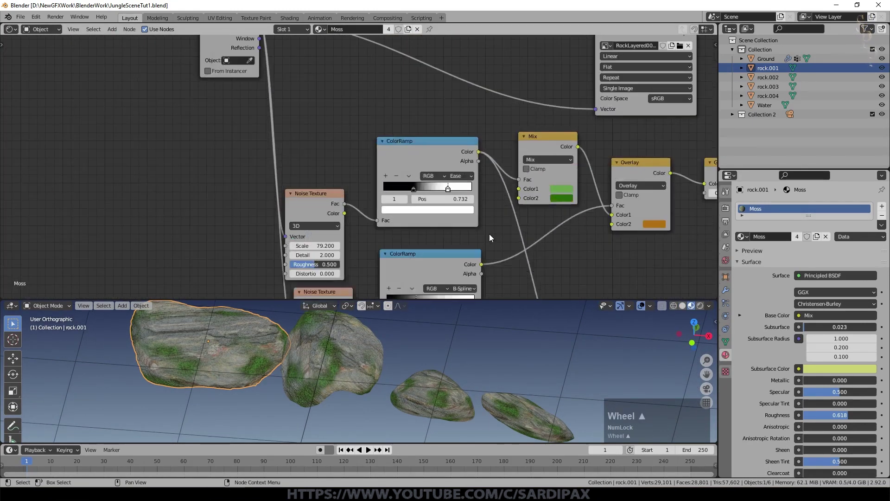
{"action": "scroll", "coordinate": [340, 136], "scroll_direction": "down", "scroll_amount": 5}
{"action": "middle_click_drag", "start_coordinate": [337, 96], "coordinate": [394, 150]}
{"action": "left_click_drag", "start_coordinate": [317, 86], "coordinate": [273, 104]}
{"action": "scroll", "coordinate": [353, 123], "scroll_direction": "up", "scroll_amount": 2}
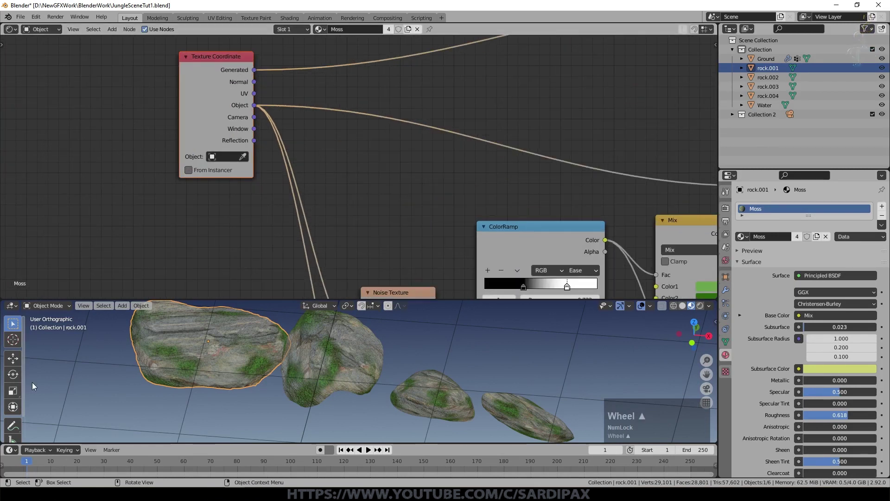
{"action": "scroll", "coordinate": [360, 132], "scroll_direction": "down", "scroll_amount": 3}
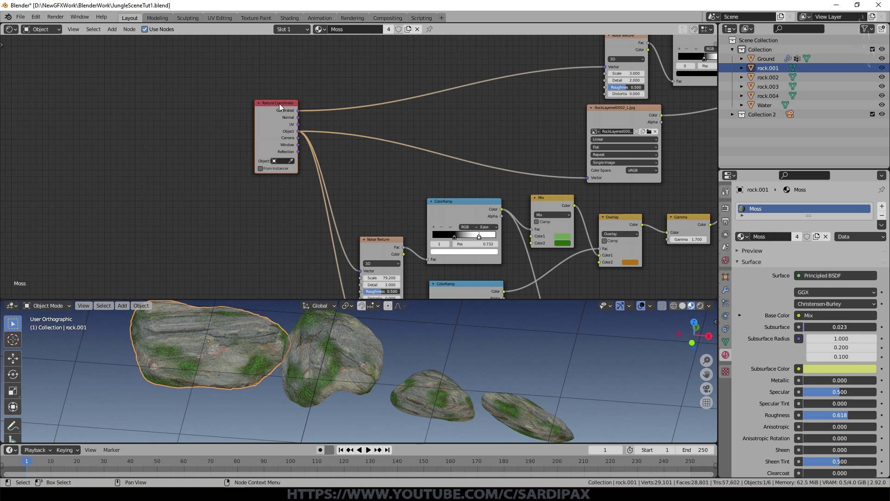
{"action": "scroll", "coordinate": [255, 353], "scroll_direction": "up", "scroll_amount": 1}
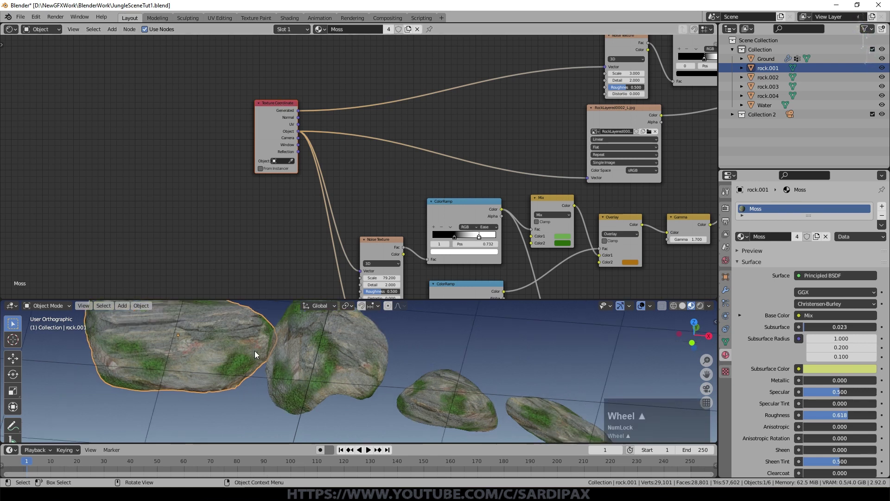
Step: Rearrange the Moss material's nodes, spacing out the Texture Coordinate, Noise Texture, ColorRamp, Mix and rock image texture nodes
{"action": "middle_click_drag", "start_coordinate": [427, 178], "coordinate": [241, 175]}
{"action": "left_click_drag", "start_coordinate": [85, 100], "coordinate": [80, 97]}
{"action": "scroll", "coordinate": [371, 170], "scroll_direction": "down", "scroll_amount": 3}
{"action": "left_click_drag", "start_coordinate": [426, 64], "coordinate": [388, 44]}
{"action": "left_click_drag", "start_coordinate": [485, 51], "coordinate": [469, 38]}
{"action": "left_click_drag", "start_coordinate": [556, 83], "coordinate": [558, 78]}
{"action": "left_click_drag", "start_coordinate": [444, 120], "coordinate": [441, 110]}
Step: Browse the Rock and Stone textures folder and load RockLayered0002_L.jpg into the rock image texture node
{"action": "scroll", "coordinate": [472, 121], "scroll_direction": "up", "scroll_amount": 5}
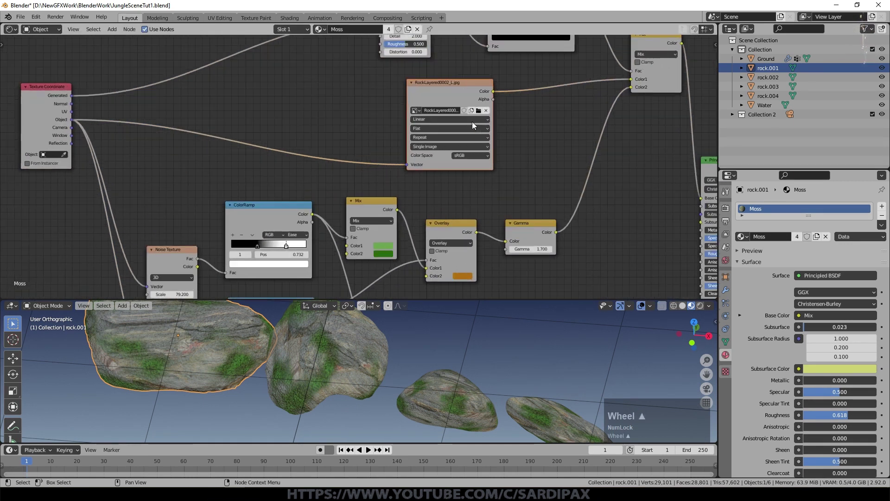
{"action": "middle_click_drag", "start_coordinate": [490, 116], "coordinate": [424, 163]}
{"action": "scroll", "coordinate": [384, 133], "scroll_direction": "up", "scroll_amount": 2}
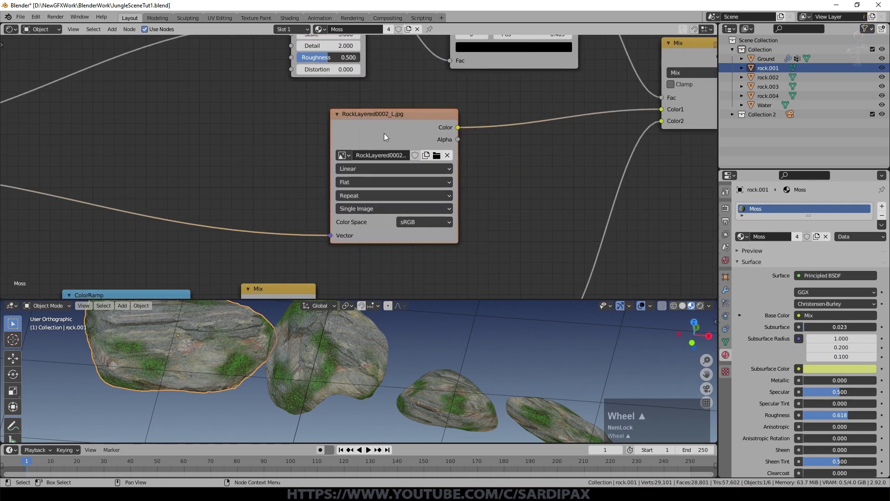
{"action": "left_click", "coordinate": [436, 155]}
{"action": "left_click_drag", "start_coordinate": [436, 175], "coordinate": [412, 62]}
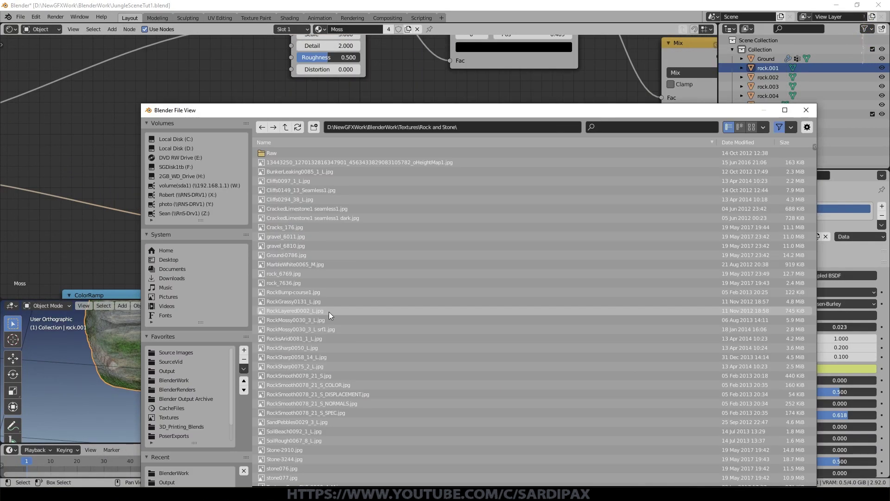
{"action": "left_click", "coordinate": [329, 312]}
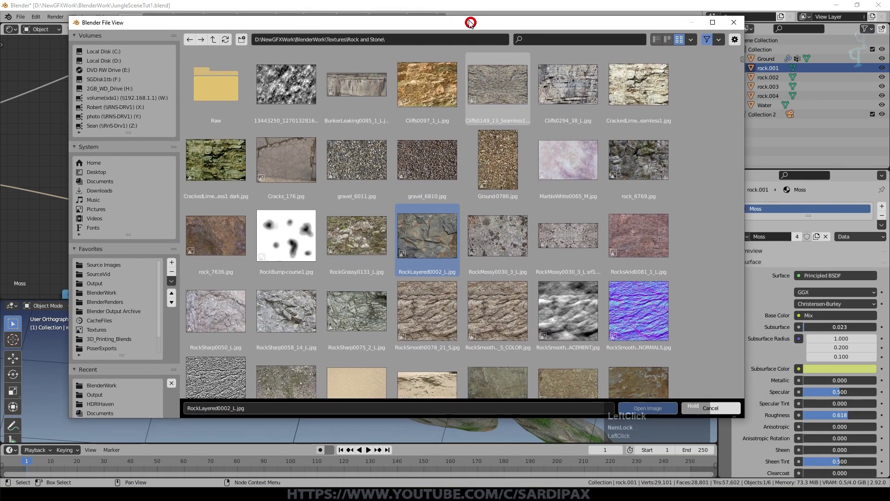
{"action": "left_click", "coordinate": [421, 243]}
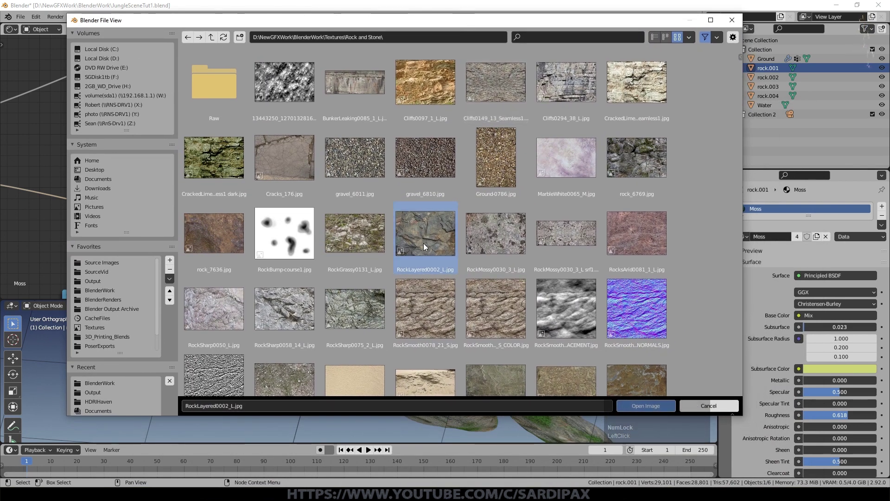
{"action": "double_click", "coordinate": [424, 245]}
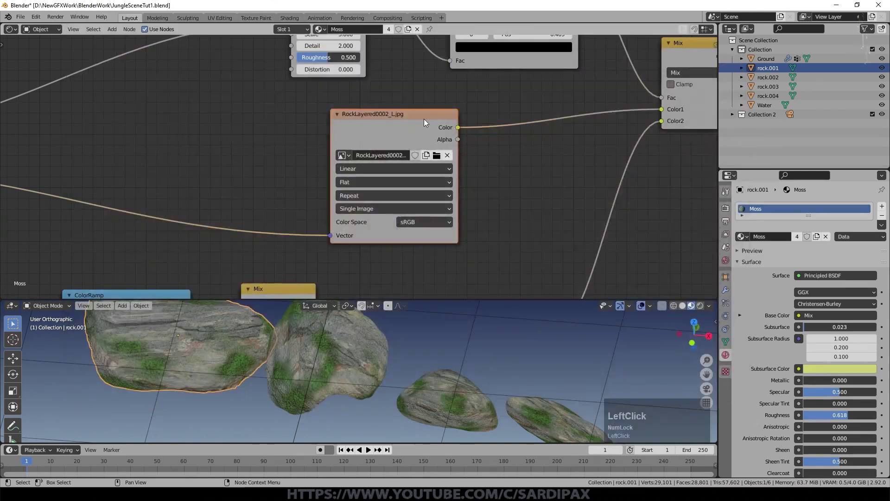
Step: Link the rock image's Color directly to the Principled BSDF's Base Color, and relink the final Mix node's Color in its place
{"action": "scroll", "coordinate": [432, 122], "scroll_direction": "down", "scroll_amount": 1}
{"action": "middle_click_drag", "start_coordinate": [522, 169], "coordinate": [363, 187]}
{"action": "middle_click_drag", "start_coordinate": [463, 146], "coordinate": [420, 81]}
{"action": "scroll", "coordinate": [371, 127], "scroll_direction": "down", "scroll_amount": 1}
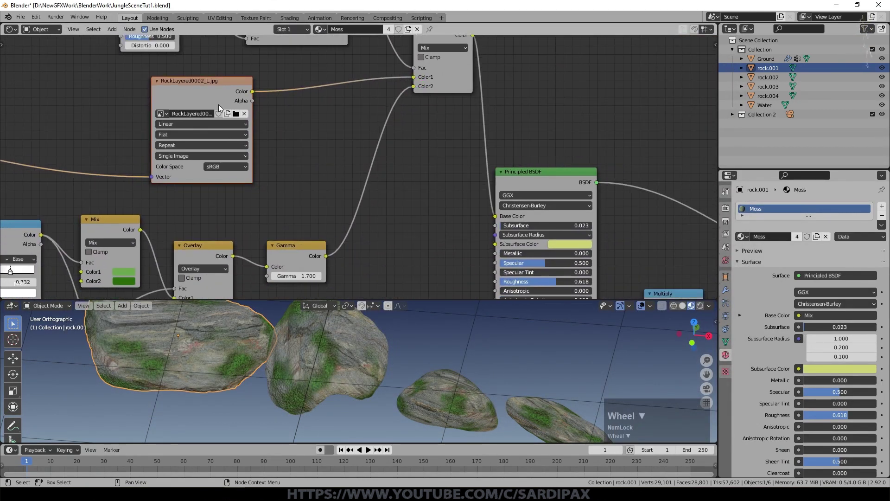
{"action": "left_click_drag", "start_coordinate": [252, 91], "coordinate": [495, 216]}
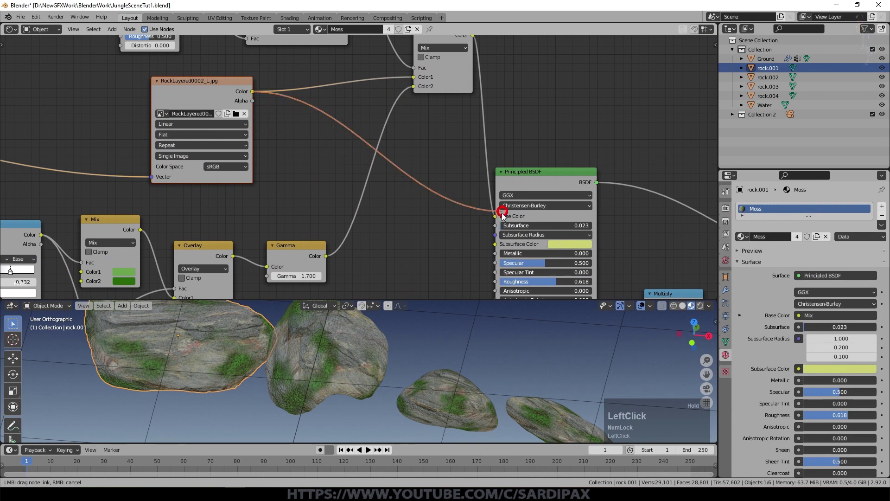
{"action": "scroll", "coordinate": [363, 367], "scroll_direction": "down", "scroll_amount": 1}
{"action": "left_click_drag", "start_coordinate": [491, 57], "coordinate": [514, 238]}
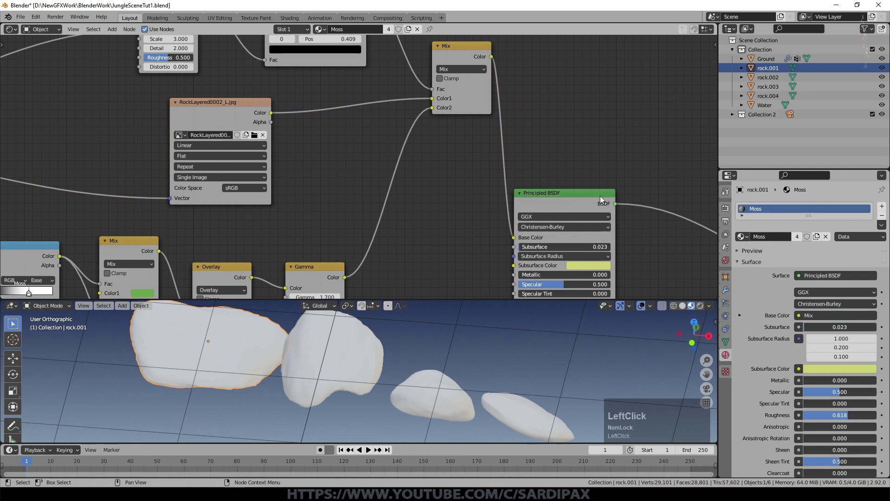
Step: Slightly reposition the Texture Coordinate node and the fine Noise Texture node feeding the moss colour
{"action": "scroll", "coordinate": [354, 165], "scroll_direction": "down", "scroll_amount": 10}
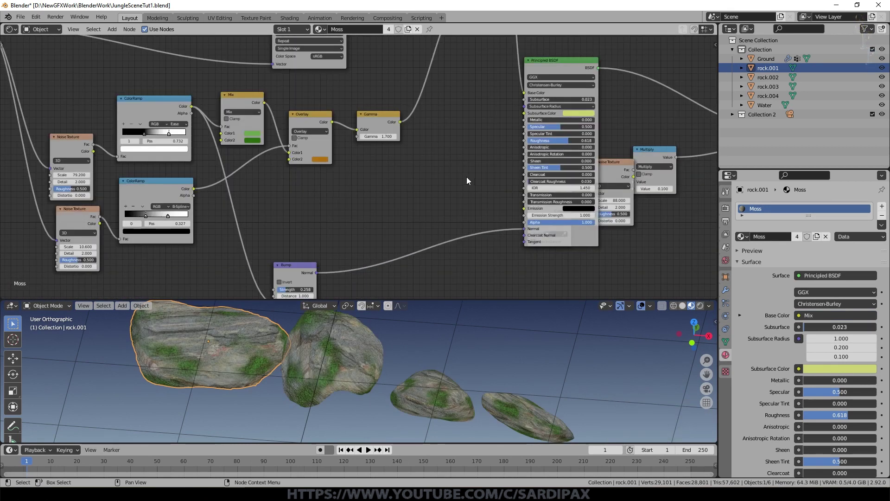
{"action": "middle_click_drag", "start_coordinate": [442, 133], "coordinate": [439, 154]}
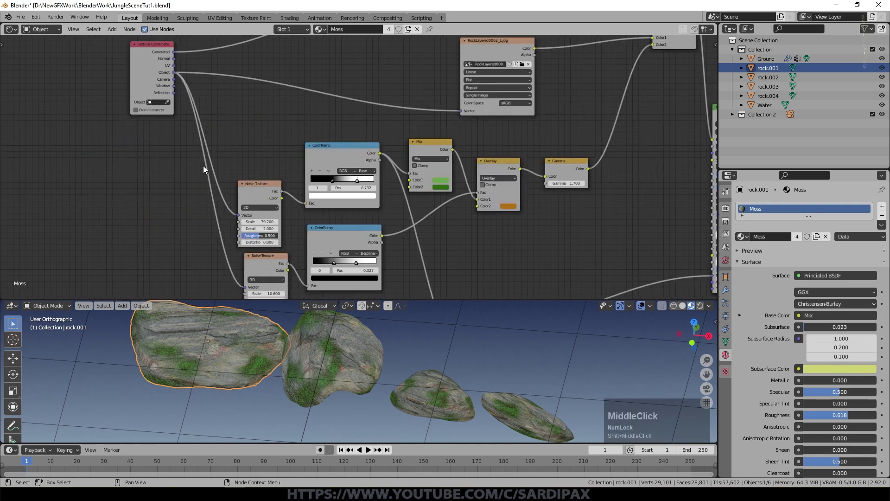
{"action": "left_click_drag", "start_coordinate": [151, 49], "coordinate": [144, 53]}
{"action": "middle_click_drag", "start_coordinate": [424, 219], "coordinate": [344, 188]}
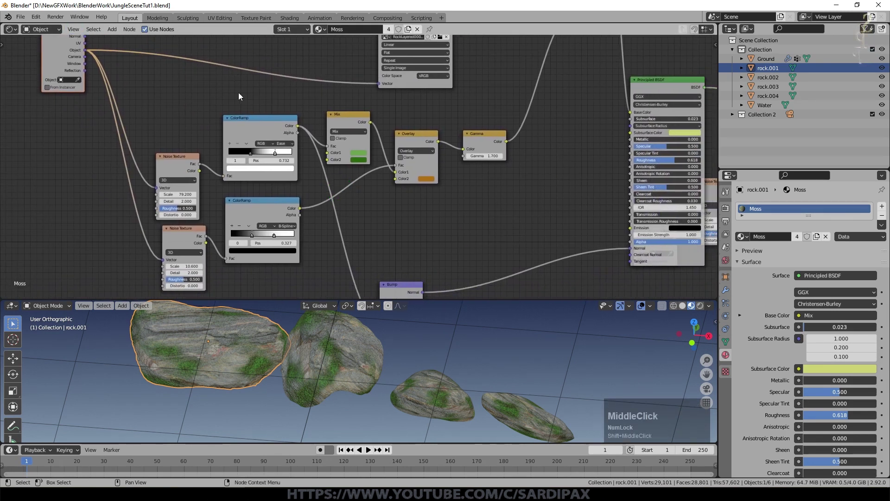
{"action": "scroll", "coordinate": [259, 127], "scroll_direction": "up", "scroll_amount": 1}
{"action": "left_click_drag", "start_coordinate": [155, 155], "coordinate": [164, 137]}
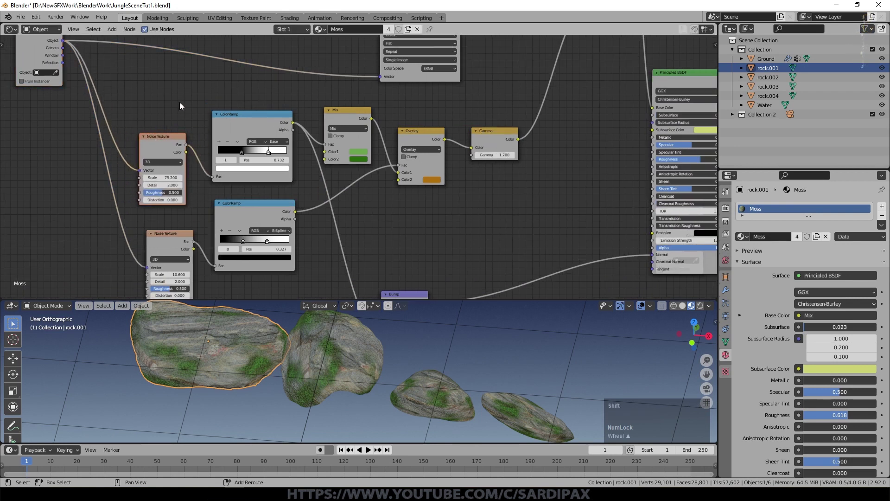
{"action": "scroll", "coordinate": [180, 102], "scroll_direction": "up", "scroll_amount": 2}
{"action": "middle_click_drag", "start_coordinate": [384, 160], "coordinate": [354, 139]}
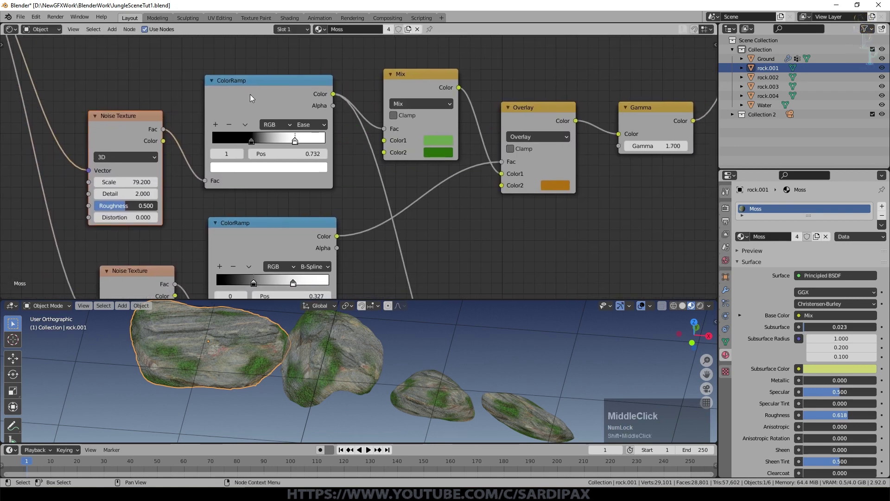
Step: Reposition the green Mix, orange Overlay and Gamma nodes that build the moss colour
{"action": "scroll", "coordinate": [357, 135], "scroll_direction": "down", "scroll_amount": 2}
{"action": "left_click_drag", "start_coordinate": [391, 112], "coordinate": [392, 97]}
{"action": "middle_click_drag", "start_coordinate": [378, 177], "coordinate": [343, 191], "text": "shift"}
{"action": "scroll", "coordinate": [366, 130], "scroll_direction": "up", "scroll_amount": 3}
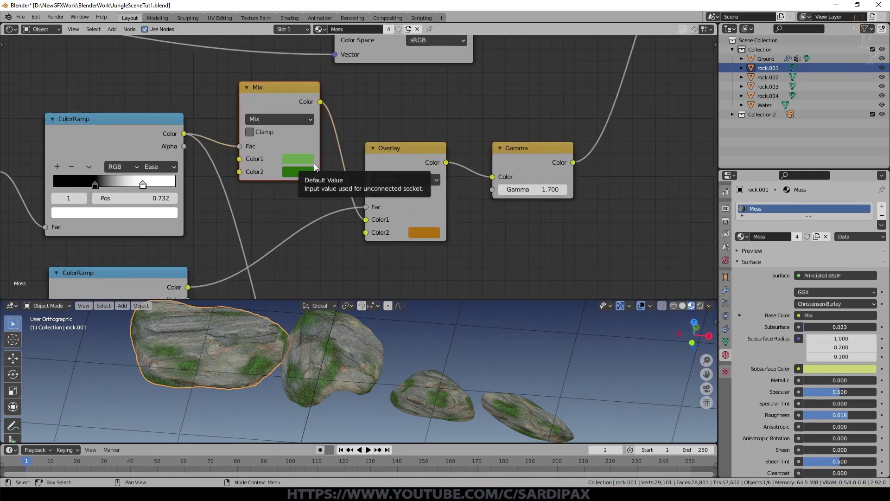
{"action": "left_click_drag", "start_coordinate": [400, 148], "coordinate": [398, 137]}
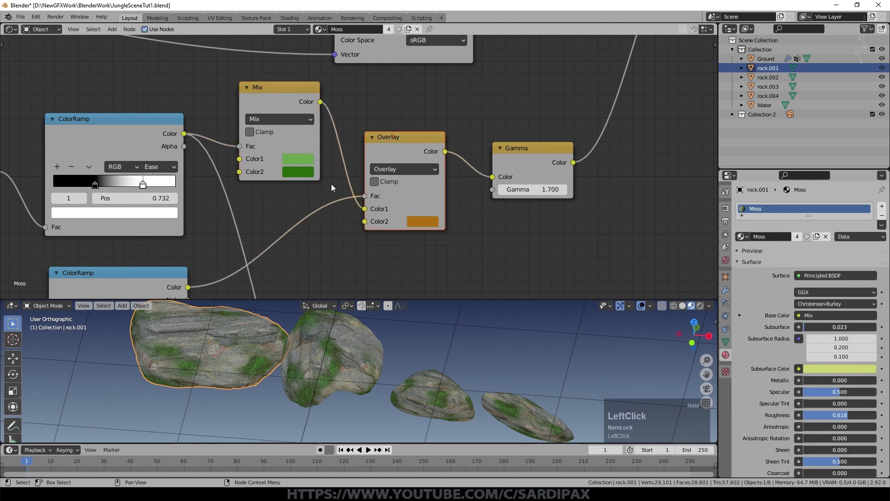
{"action": "scroll", "coordinate": [325, 188], "scroll_direction": "down", "scroll_amount": 1}
{"action": "scroll", "coordinate": [333, 237], "scroll_direction": "down", "scroll_amount": 2}
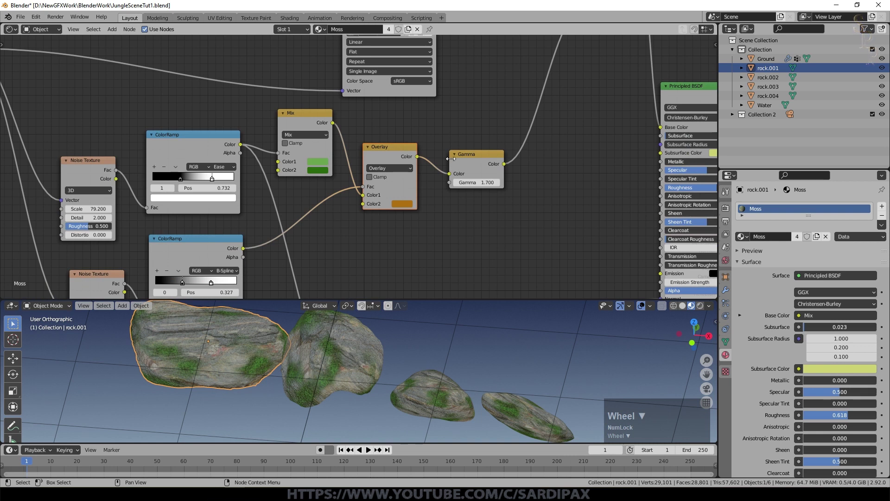
{"action": "middle_click_drag", "start_coordinate": [437, 210], "coordinate": [357, 253]}
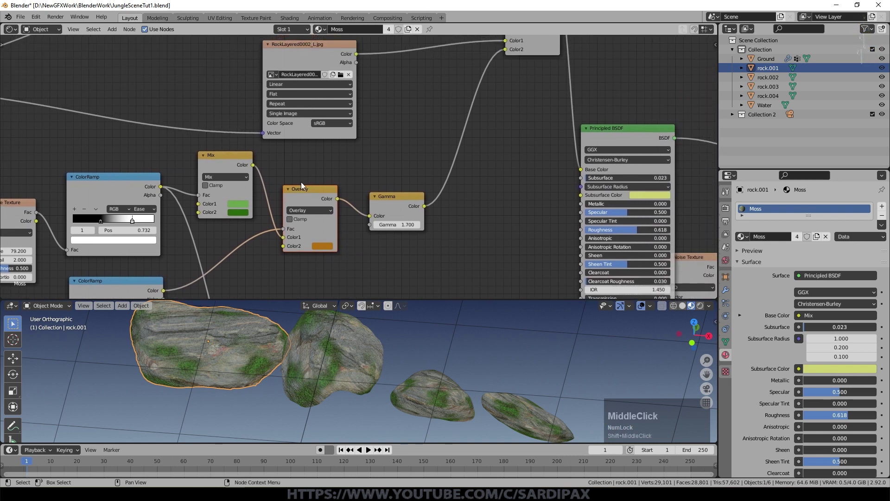
{"action": "left_click_drag", "start_coordinate": [405, 196], "coordinate": [397, 190]}
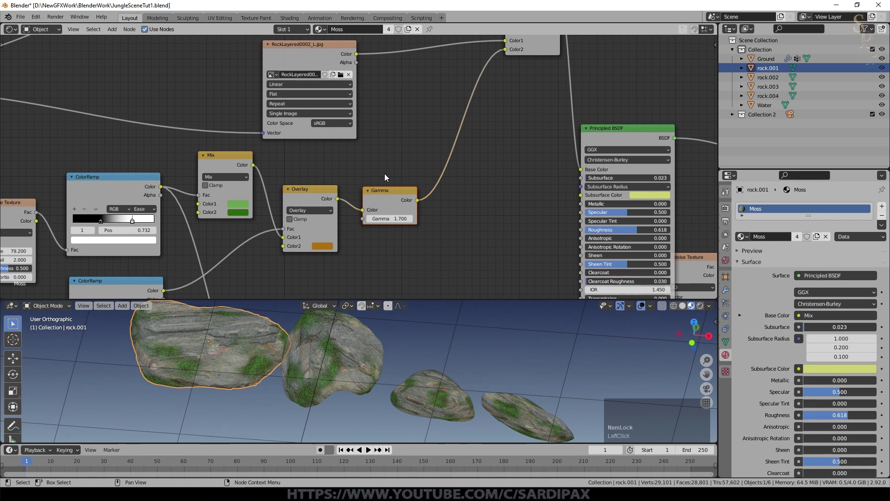
Step: Reposition the final Mix node that blends rock and moss, along with the rock image texture node
{"action": "middle_click_drag", "start_coordinate": [517, 84], "coordinate": [502, 104]}
{"action": "mouse_move", "coordinate": [503, 80]}
{"action": "left_mouse_down"}
{"action": "mouse_move", "coordinate": [503, 101]}
{"action": "mouse_move", "coordinate": [502, 91]}
{"action": "left_mouse_up"}
{"action": "scroll", "coordinate": [96, 245], "scroll_direction": "down", "scroll_amount": 3}
{"action": "scroll", "coordinate": [97, 247], "scroll_direction": "down", "scroll_amount": 1}
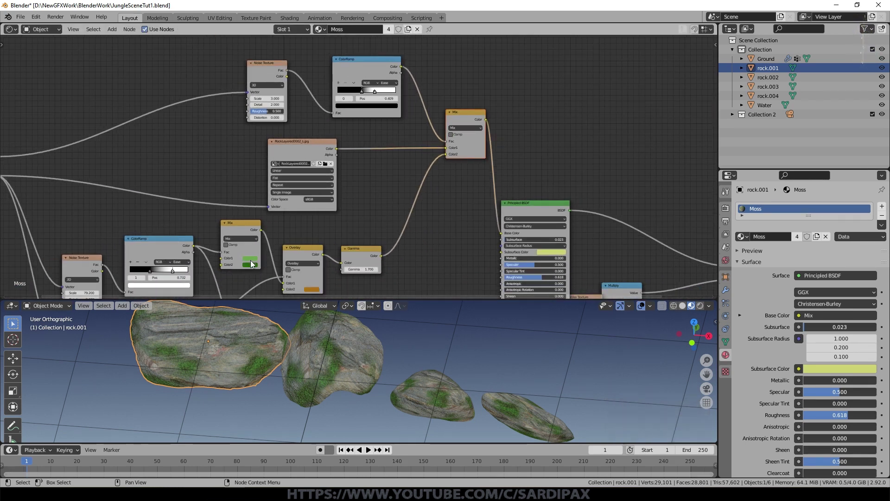
{"action": "left_click_drag", "start_coordinate": [456, 113], "coordinate": [460, 115]}
{"action": "middle_click_drag", "start_coordinate": [448, 132], "coordinate": [514, 194]}
{"action": "left_click_drag", "start_coordinate": [376, 204], "coordinate": [375, 201]}
{"action": "middle_click_drag", "start_coordinate": [375, 191], "coordinate": [346, 199]}
Step: Adjust the positions of the moss mask's Noise Texture node and the final Mix node it drives
{"action": "scroll", "coordinate": [346, 199], "scroll_direction": "up", "scroll_amount": 2}
{"action": "scroll", "coordinate": [347, 200], "scroll_direction": "up", "scroll_amount": 1}
{"action": "left_click_drag", "start_coordinate": [284, 149], "coordinate": [288, 139]}
{"action": "scroll", "coordinate": [213, 180], "scroll_direction": "down", "scroll_amount": 3}
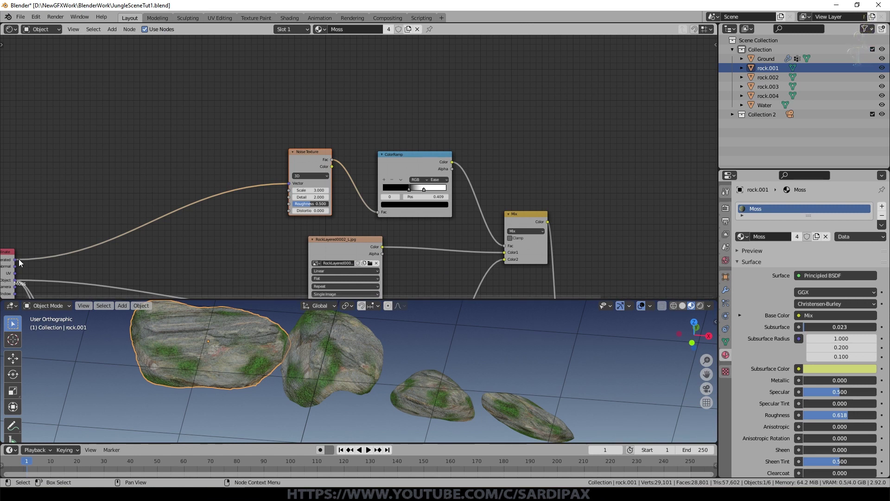
{"action": "scroll", "coordinate": [267, 154], "scroll_direction": "up", "scroll_amount": 2}
{"action": "left_click", "coordinate": [271, 155]}
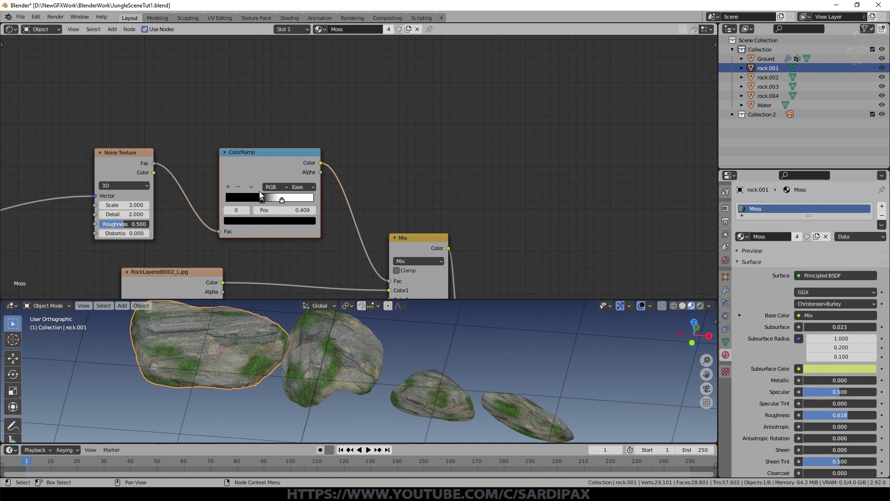
{"action": "left_click_drag", "start_coordinate": [415, 243], "coordinate": [412, 216]}
Step: Set the moss mask Noise Texture's scale to 2.8 and adjust its ColorRamp stops, with the white stop at 0.591
{"action": "middle_click_drag", "start_coordinate": [468, 188], "coordinate": [473, 116]}
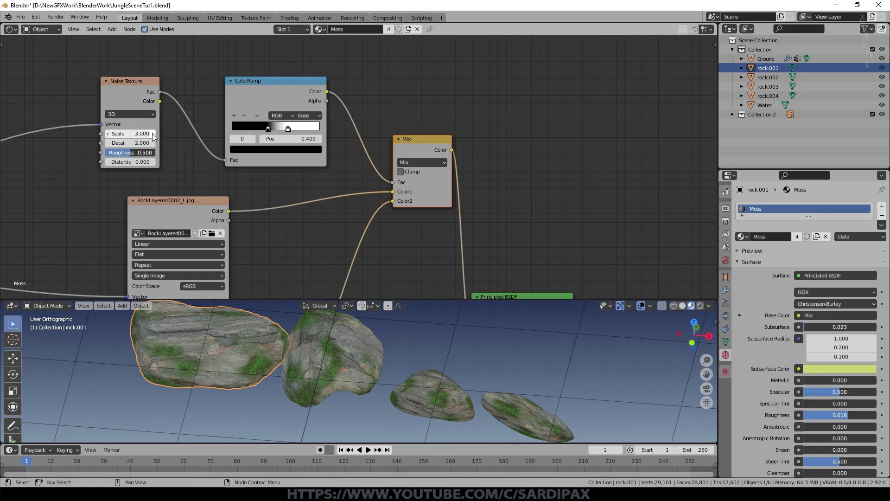
{"action": "left_click", "coordinate": [152, 136]}
{"action": "left_click", "coordinate": [152, 136]}
{"action": "left_click", "coordinate": [152, 136]}
{"action": "mouse_move", "coordinate": [110, 134]}
{"action": "left_mouse_down"}
{"action": "mouse_move", "coordinate": [129, 134]}
{"action": "mouse_move", "coordinate": [116, 134]}
{"action": "left_mouse_up"}
{"action": "mouse_move", "coordinate": [268, 129]}
{"action": "left_mouse_down"}
{"action": "mouse_move", "coordinate": [229, 132]}
{"action": "mouse_move", "coordinate": [330, 131]}
{"action": "mouse_move", "coordinate": [263, 130]}
{"action": "mouse_move", "coordinate": [284, 129]}
{"action": "left_mouse_up"}
{"action": "left_click", "coordinate": [278, 128]}
Step: Slightly move the final Mix node and the second Texture Coordinate node feeding the displacement noise
{"action": "left_click_drag", "start_coordinate": [412, 139], "coordinate": [409, 133]}
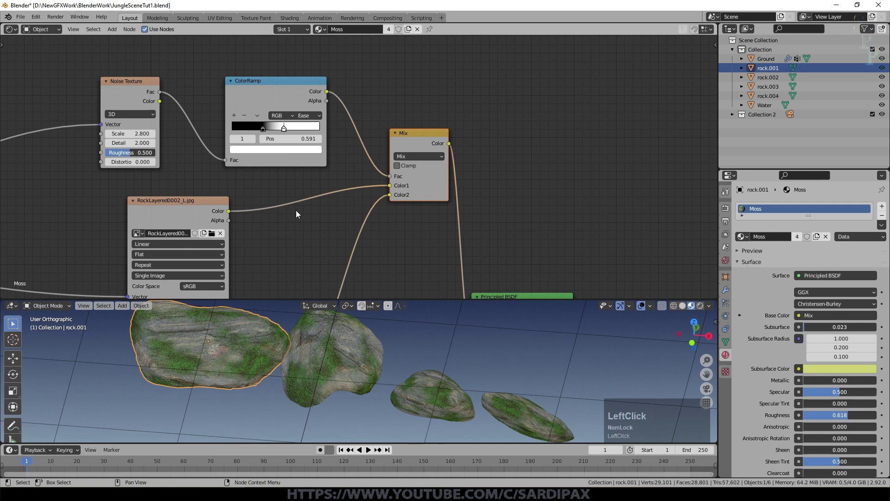
{"action": "scroll", "coordinate": [310, 220], "scroll_direction": "down", "scroll_amount": 4}
{"action": "middle_click_drag", "start_coordinate": [488, 168], "coordinate": [452, 93], "text": "shift"}
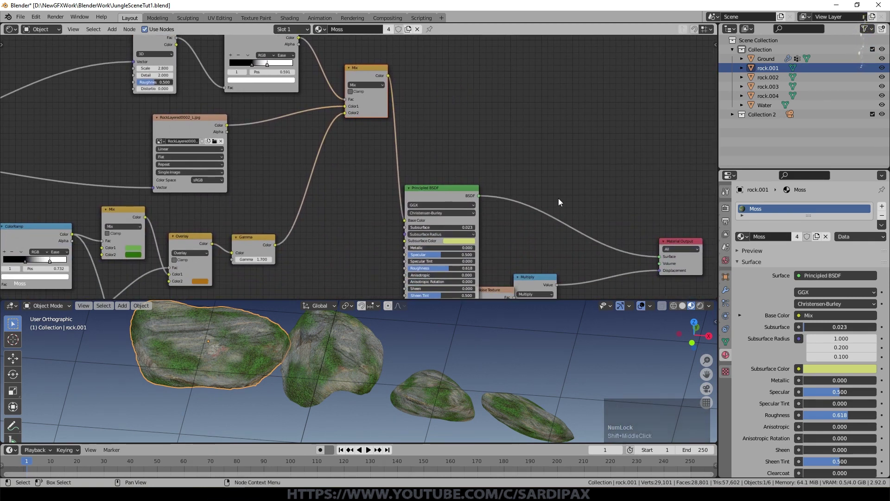
{"action": "scroll", "coordinate": [559, 199], "scroll_direction": "down", "scroll_amount": 3}
{"action": "left_click_drag", "start_coordinate": [386, 242], "coordinate": [384, 247]}
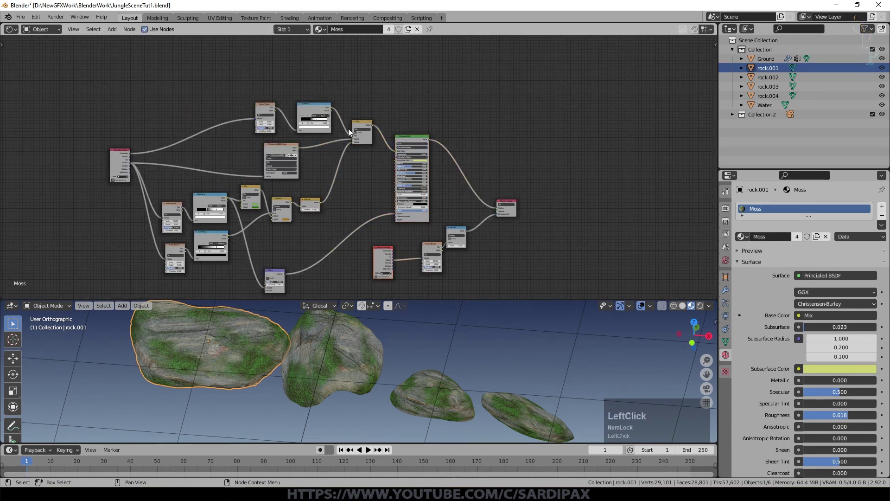
Step: Set the scale of the fine Noise Texture behind the green moss colours to 82.1
{"action": "middle_click_drag", "start_coordinate": [288, 231], "coordinate": [539, 154]}
{"action": "scroll", "coordinate": [369, 179], "scroll_direction": "up", "scroll_amount": 15}
{"action": "left_click", "coordinate": [175, 71]}
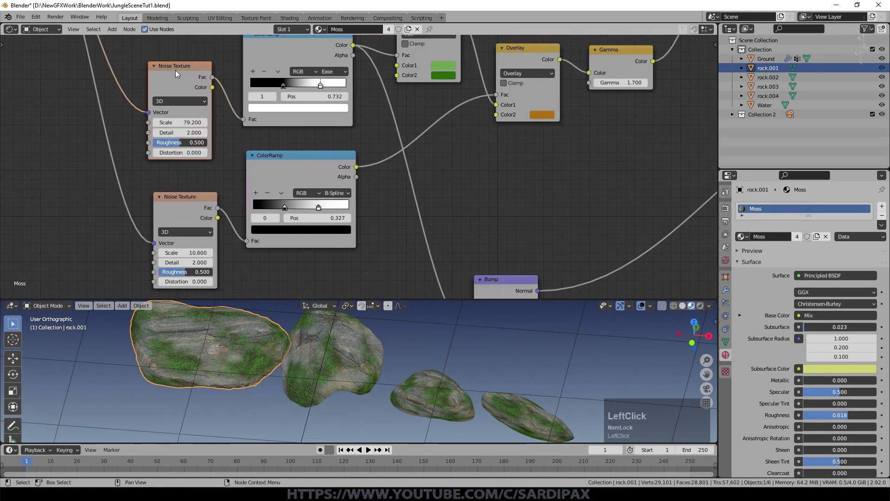
{"action": "scroll", "coordinate": [246, 343], "scroll_direction": "up", "scroll_amount": 5}
{"action": "middle_click_drag", "start_coordinate": [247, 344], "coordinate": [394, 348], "text": "shift"}
{"action": "left_click_drag", "start_coordinate": [173, 124], "coordinate": [175, 124]}
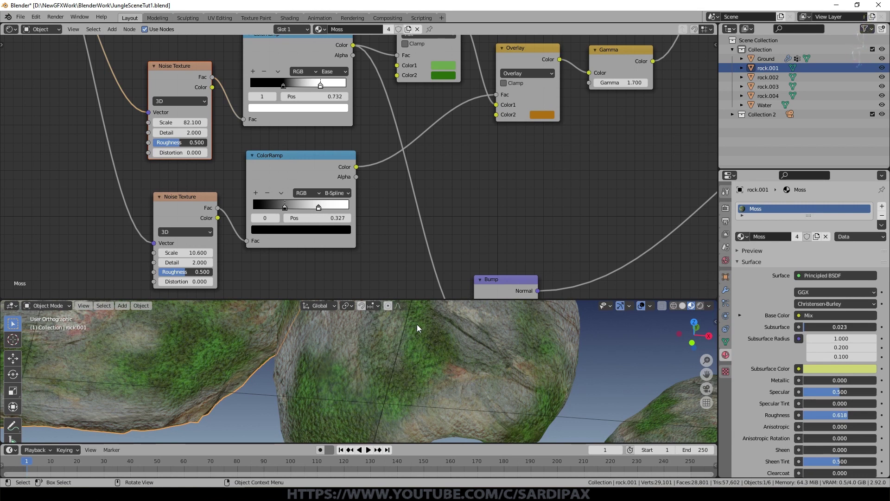
Step: Narrow the green moss ColorRamp's gradient, moving its white stop inward and setting its black stop to 0.327
{"action": "left_click_drag", "start_coordinate": [283, 84], "coordinate": [304, 87]}
{"action": "left_click_drag", "start_coordinate": [303, 87], "coordinate": [283, 87]}
{"action": "left_click", "coordinate": [279, 85]}
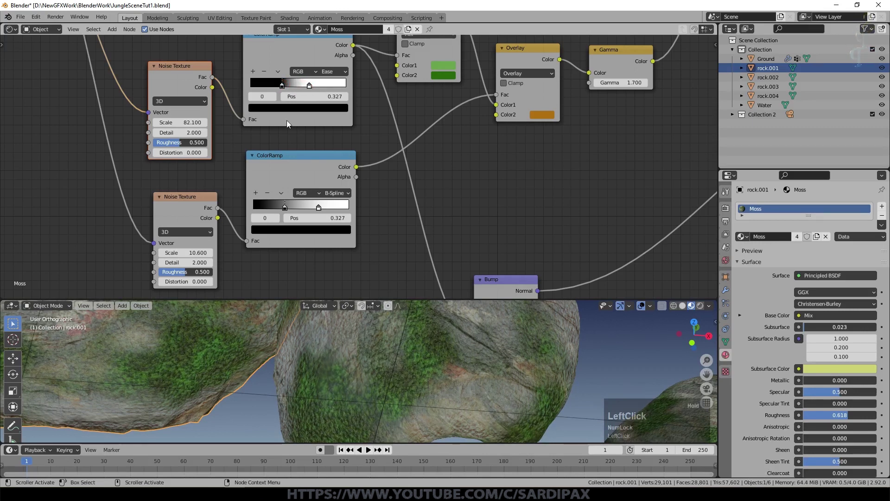
Step: Reposition the green Mix node and the coarse Noise Texture and B-Spline ColorRamp nodes that drive the Overlay
{"action": "scroll", "coordinate": [437, 68], "scroll_direction": "down", "scroll_amount": 4}
{"action": "left_click_drag", "start_coordinate": [408, 58], "coordinate": [406, 60]}
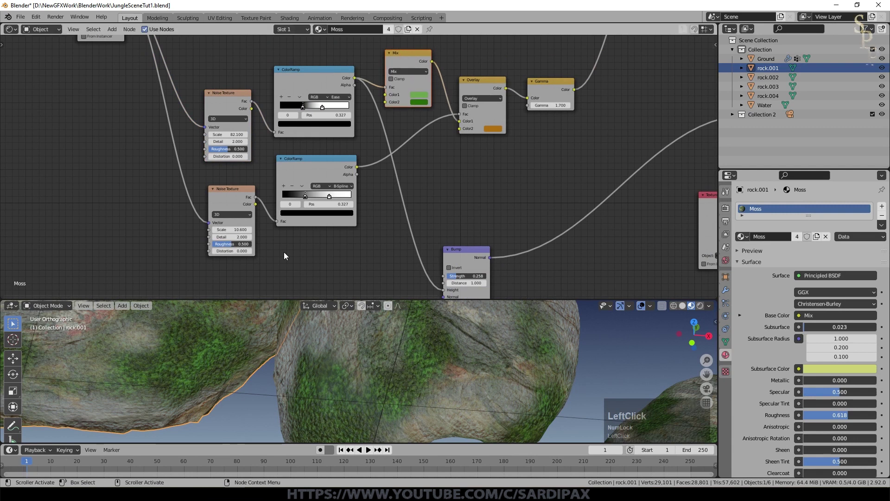
{"action": "middle_click_drag", "start_coordinate": [298, 234], "coordinate": [330, 199], "text": "shift"}
{"action": "scroll", "coordinate": [321, 205], "scroll_direction": "up", "scroll_amount": 6}
{"action": "left_click_drag", "start_coordinate": [221, 151], "coordinate": [221, 152]}
{"action": "left_click_drag", "start_coordinate": [324, 110], "coordinate": [324, 115]}
{"action": "middle_click_drag", "start_coordinate": [358, 236], "coordinate": [331, 271], "text": "shift"}
{"action": "scroll", "coordinate": [283, 190], "scroll_direction": "down", "scroll_amount": 1}
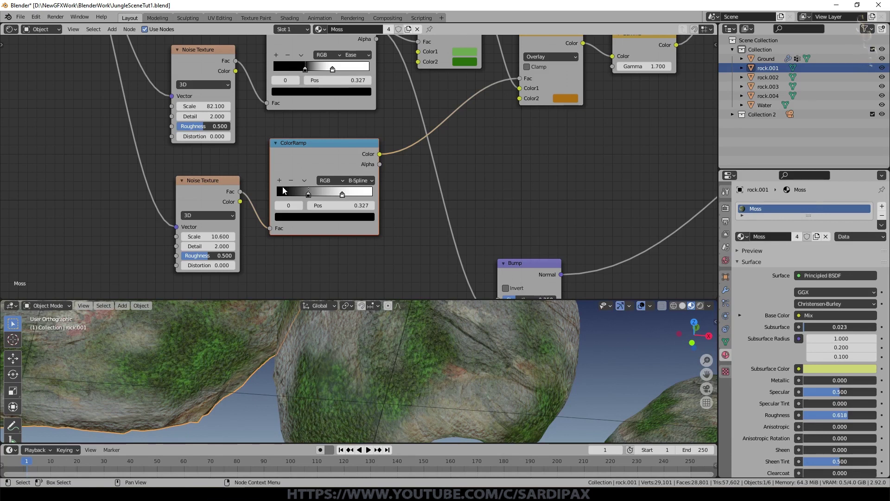
Step: Set the coarse Noise Texture's scale to 10.8 and the white stop of its B-Spline ColorRamp to 0.605
{"action": "left_click_drag", "start_coordinate": [204, 180], "coordinate": [195, 181]}
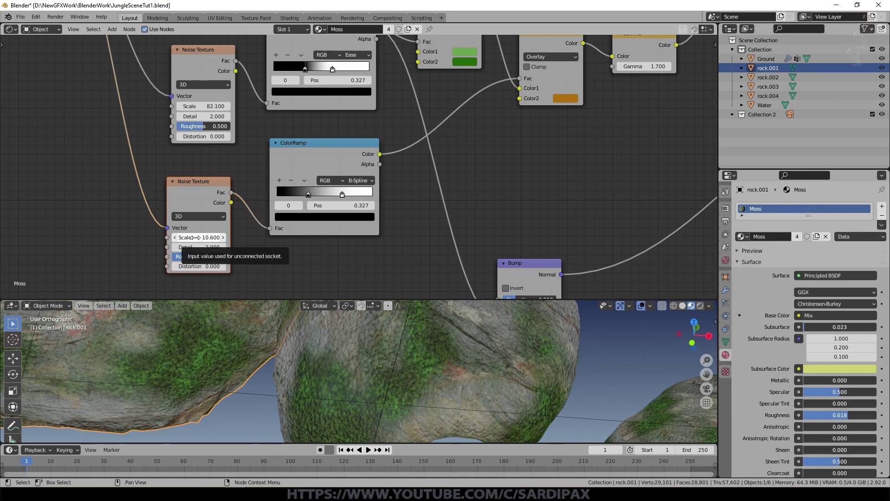
{"action": "left_click_drag", "start_coordinate": [195, 237], "coordinate": [200, 237]}
{"action": "middle_click_drag", "start_coordinate": [227, 167], "coordinate": [167, 213]}
{"action": "middle_click_drag", "start_coordinate": [449, 188], "coordinate": [377, 200]}
{"action": "left_click_drag", "start_coordinate": [410, 95], "coordinate": [406, 83]}
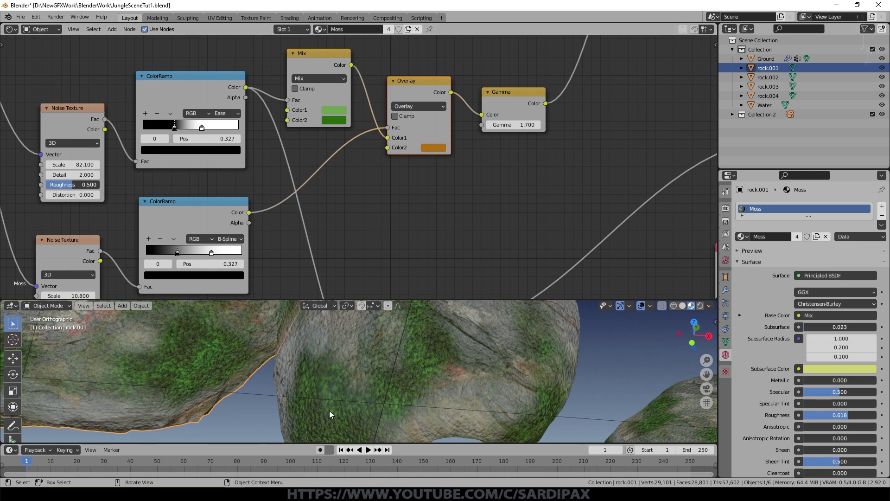
{"action": "mouse_move", "coordinate": [211, 253]}
{"action": "left_mouse_down"}
{"action": "mouse_move", "coordinate": [235, 251]}
{"action": "mouse_move", "coordinate": [185, 253]}
{"action": "mouse_move", "coordinate": [204, 253]}
{"action": "left_mouse_up"}
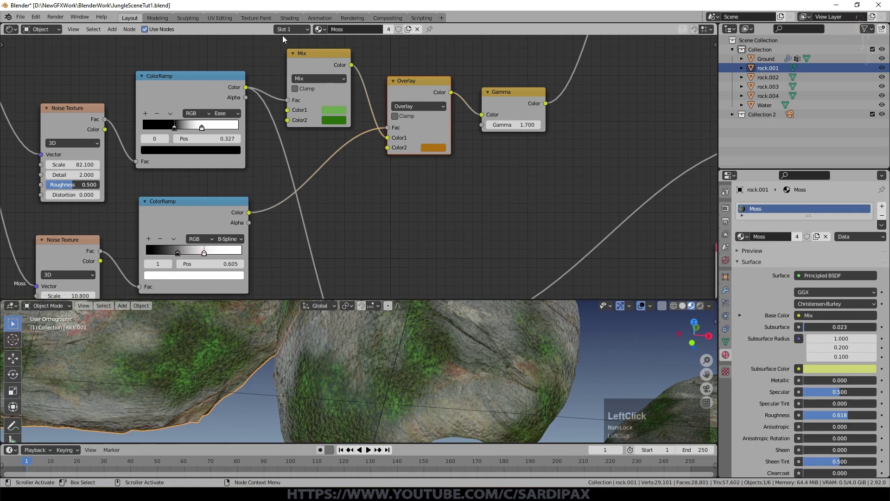
{"action": "middle_click_drag", "start_coordinate": [396, 203], "coordinate": [374, 165]}
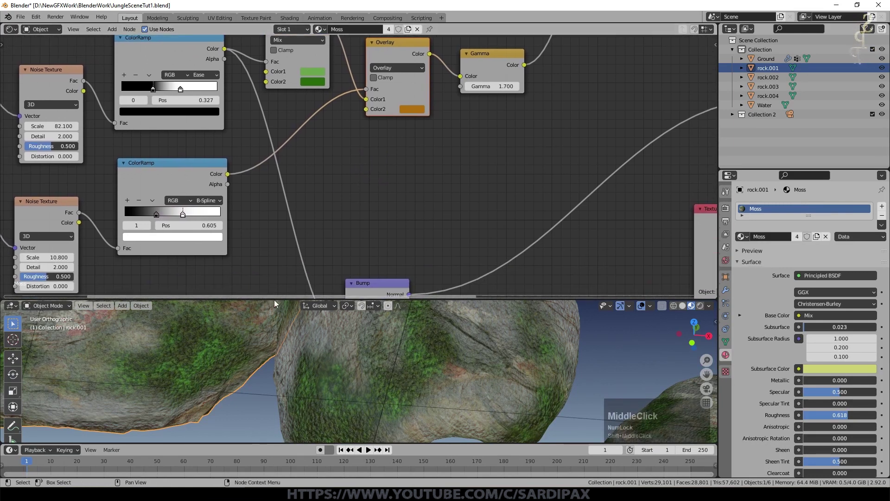
Step: Move the Bump node up, closer to the level of the ColorRamp nodes
{"action": "scroll", "coordinate": [267, 358], "scroll_direction": "down", "scroll_amount": 2}
{"action": "scroll", "coordinate": [267, 358], "scroll_direction": "down", "scroll_amount": 1}
{"action": "scroll", "coordinate": [267, 358], "scroll_direction": "up", "scroll_amount": 2}
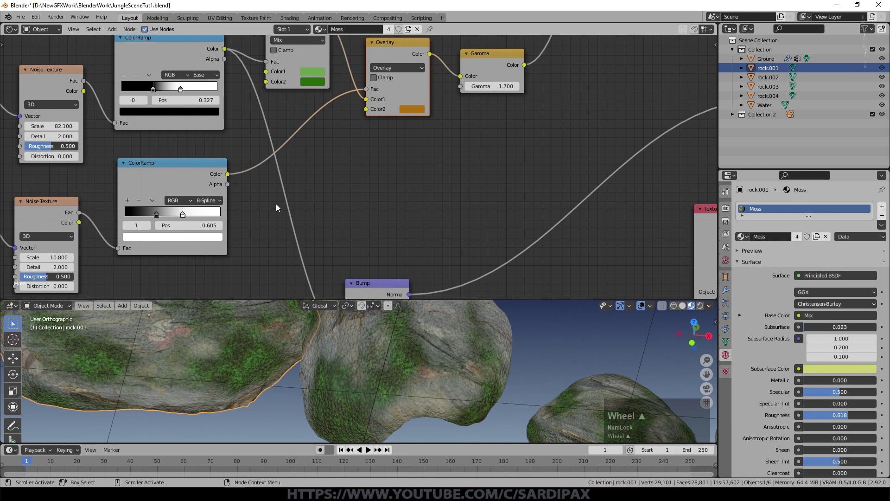
{"action": "scroll", "coordinate": [345, 104], "scroll_direction": "down", "scroll_amount": 6}
{"action": "scroll", "coordinate": [345, 105], "scroll_direction": "up", "scroll_amount": 3}
{"action": "left_click_drag", "start_coordinate": [213, 41], "coordinate": [217, 47]}
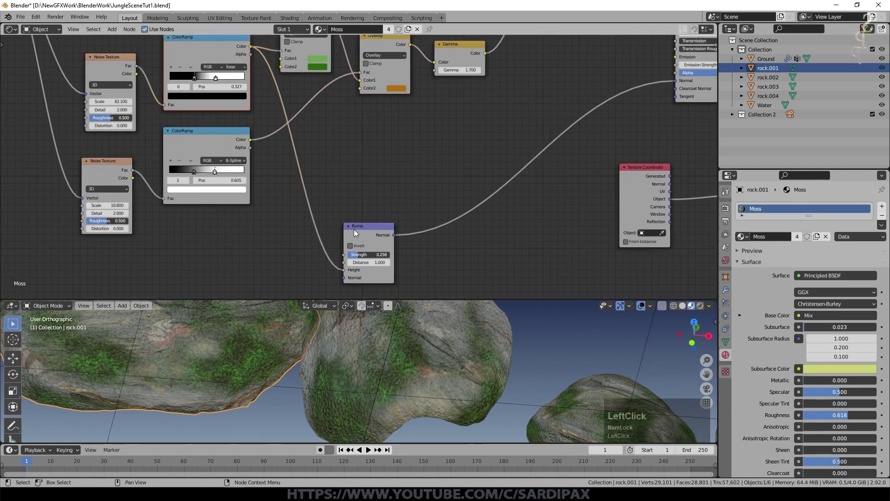
{"action": "left_click_drag", "start_coordinate": [354, 229], "coordinate": [351, 164]}
{"action": "scroll", "coordinate": [356, 167], "scroll_direction": "up", "scroll_amount": 6}
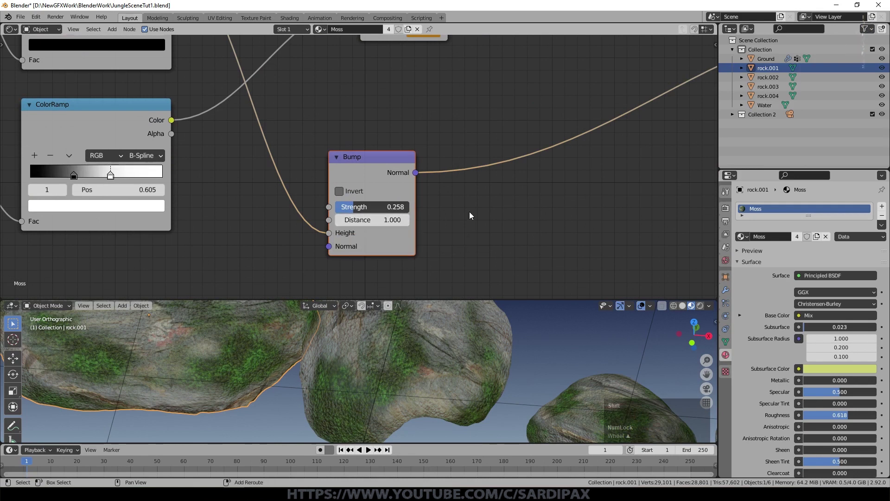
Step: Check the bumpy moss surface close up on the rocks and shift the Bump node a little nearer the Principled BSDF
{"action": "scroll", "coordinate": [470, 213], "scroll_direction": "down", "scroll_amount": 1}
{"action": "middle_click_drag", "start_coordinate": [412, 200], "coordinate": [111, 244], "text": "shift"}
{"action": "middle_click_drag", "start_coordinate": [413, 185], "coordinate": [284, 276], "text": "shift"}
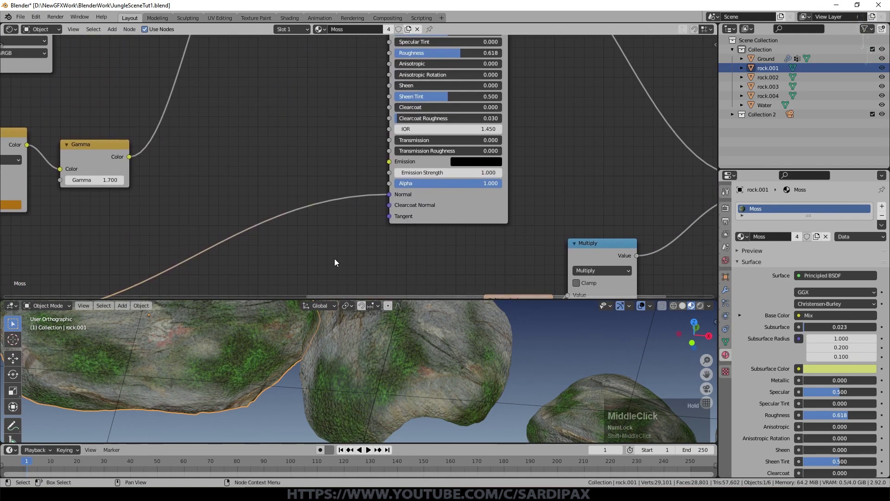
{"action": "scroll", "coordinate": [398, 376], "scroll_direction": "up", "scroll_amount": 5}
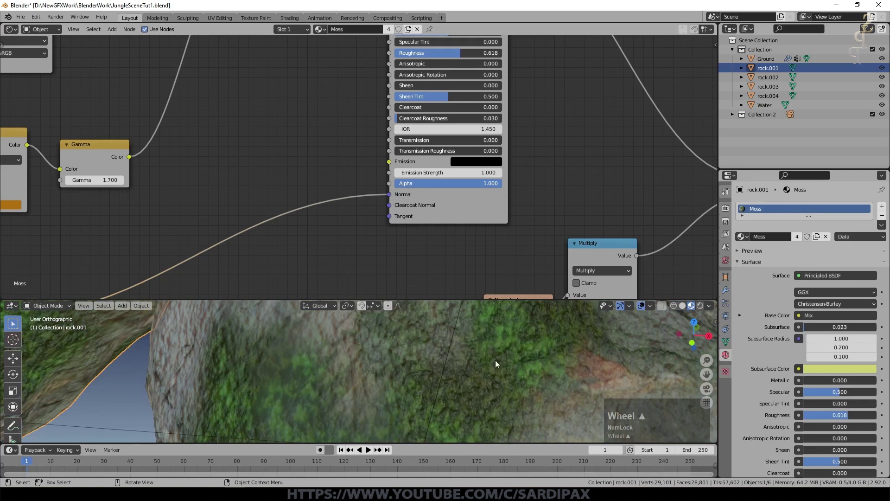
{"action": "scroll", "coordinate": [478, 362], "scroll_direction": "down", "scroll_amount": 2}
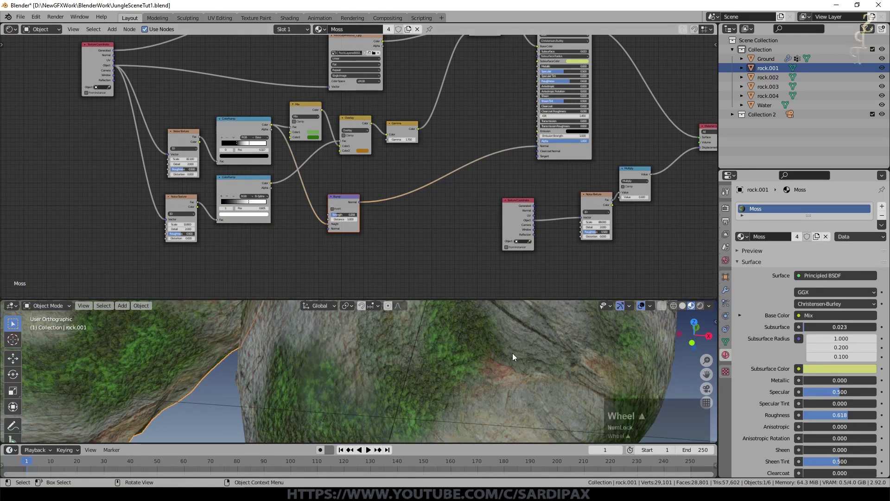
{"action": "scroll", "coordinate": [570, 373], "scroll_direction": "up", "scroll_amount": 2}
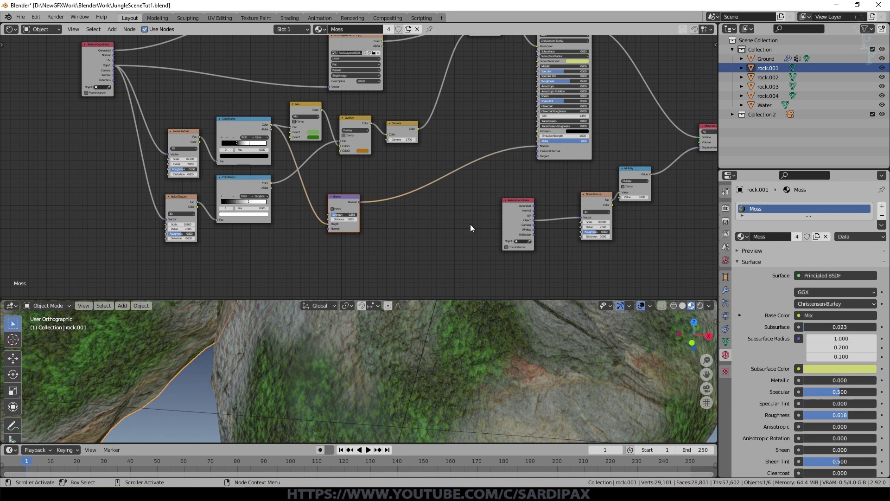
{"action": "middle_click_drag", "start_coordinate": [430, 241], "coordinate": [383, 255], "text": "shift"}
{"action": "left_click_drag", "start_coordinate": [307, 213], "coordinate": [333, 203]}
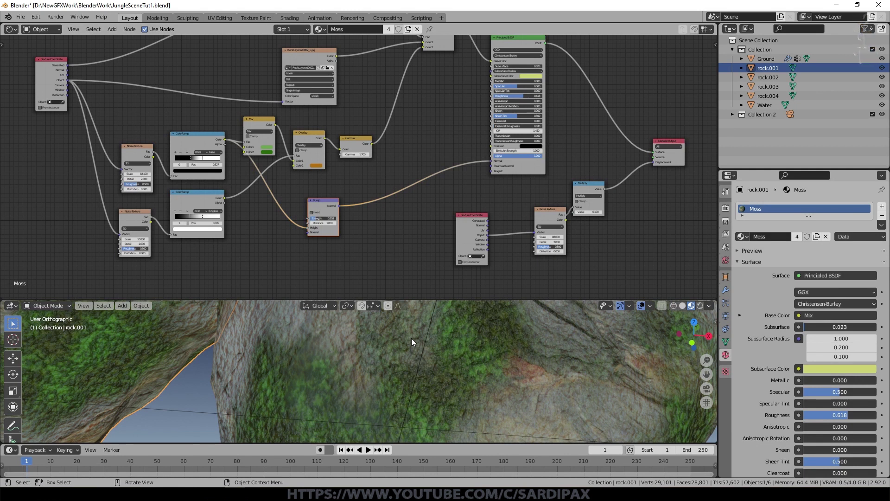
Step: Reposition the Texture Coordinate and Noise Texture nodes that feed the displacement, and set that noise's scale to 87.9
{"action": "scroll", "coordinate": [374, 211], "scroll_direction": "up", "scroll_amount": 2}
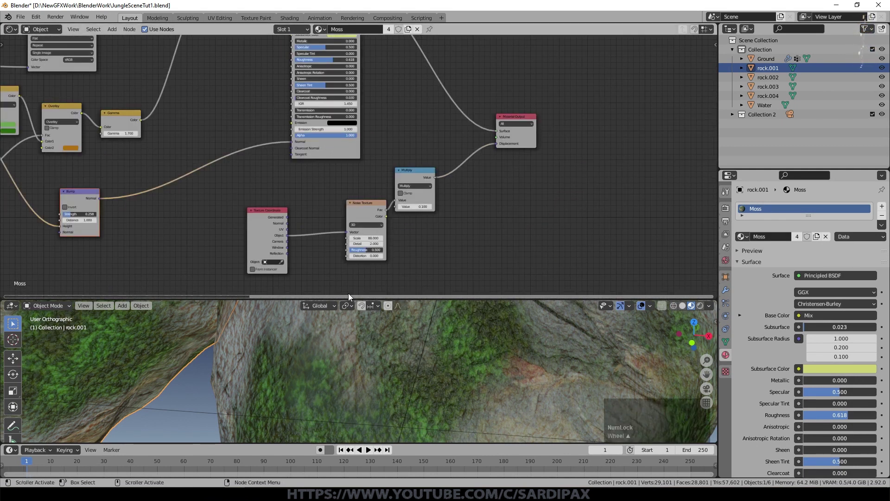
{"action": "middle_click_drag", "start_coordinate": [319, 226], "coordinate": [332, 180]}
{"action": "scroll", "coordinate": [341, 179], "scroll_direction": "up", "scroll_amount": 6}
{"action": "mouse_move", "coordinate": [246, 157]}
{"action": "left_mouse_down"}
{"action": "mouse_move", "coordinate": [240, 161]}
{"action": "mouse_move", "coordinate": [250, 161]}
{"action": "left_mouse_up"}
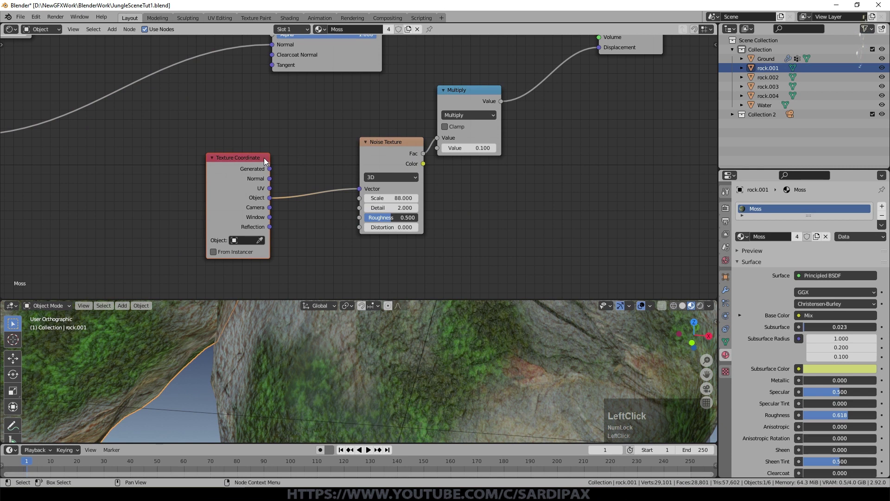
{"action": "left_click_drag", "start_coordinate": [383, 142], "coordinate": [343, 137]}
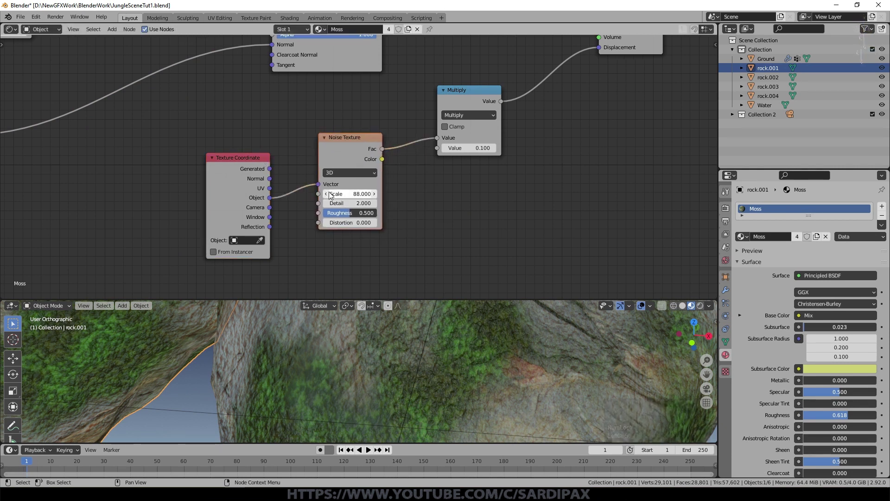
{"action": "left_click_drag", "start_coordinate": [345, 194], "coordinate": [345, 195]}
Step: Try a value of 1 in the Multiply node that drives the material's displacement
{"action": "middle_click_drag", "start_coordinate": [448, 96], "coordinate": [341, 175]}
{"action": "scroll", "coordinate": [421, 233], "scroll_direction": "up", "scroll_amount": 2}
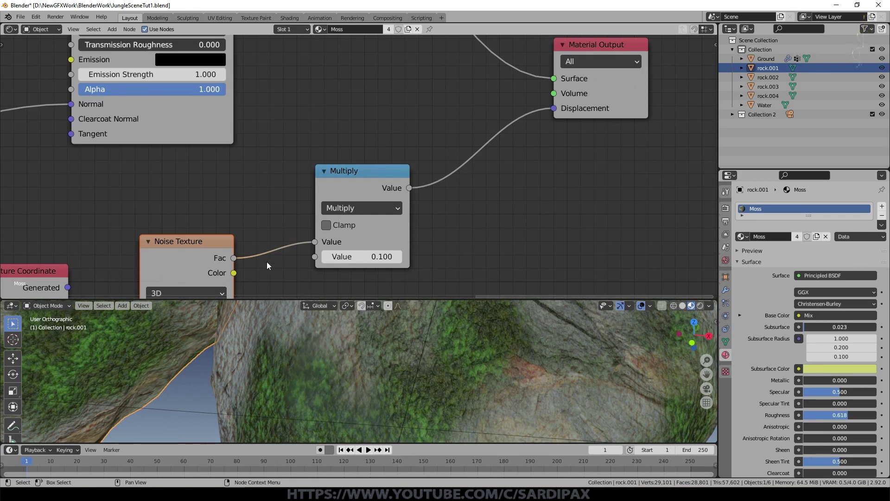
{"action": "left_click", "coordinate": [359, 256]}
{"action": "type", "text": "1"}
{"action": "key", "text": "Return"}
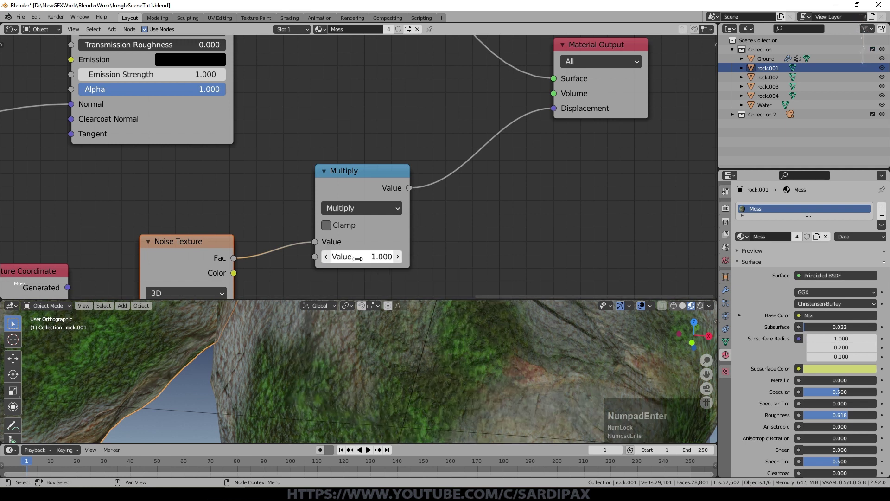
{"action": "scroll", "coordinate": [500, 335], "scroll_direction": "down", "scroll_amount": 2}
Step: Restore the displacement Multiply node's value to 0.1
{"action": "mouse_move", "coordinate": [372, 257]}
{"action": "left_mouse_down"}
{"action": "mouse_move", "coordinate": [358, 255]}
{"action": "mouse_move", "coordinate": [372, 256]}
{"action": "left_mouse_up"}
{"action": "left_click", "coordinate": [373, 257]}
{"action": "type", "text": ".1"}
{"action": "key", "text": "Return"}
Step: Review the complete Moss node tree alongside its look on the rocks
{"action": "scroll", "coordinate": [469, 376], "scroll_direction": "down", "scroll_amount": 3}
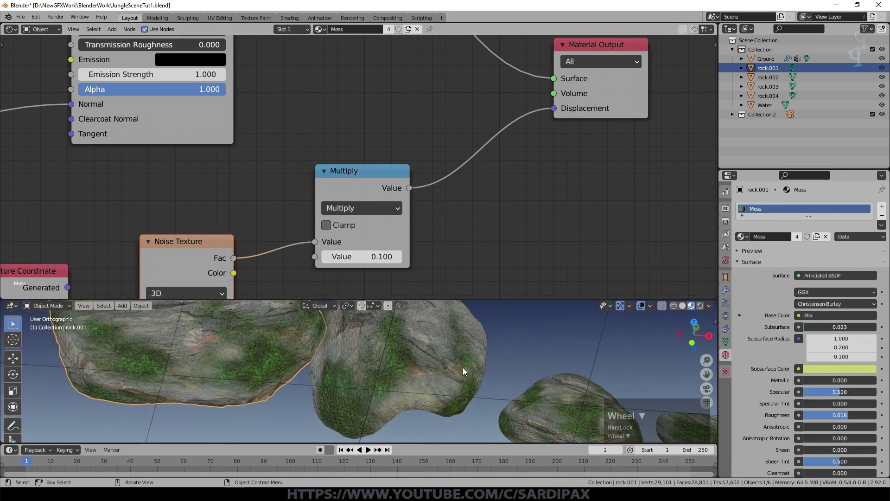
{"action": "scroll", "coordinate": [496, 172], "scroll_direction": "down", "scroll_amount": 12}
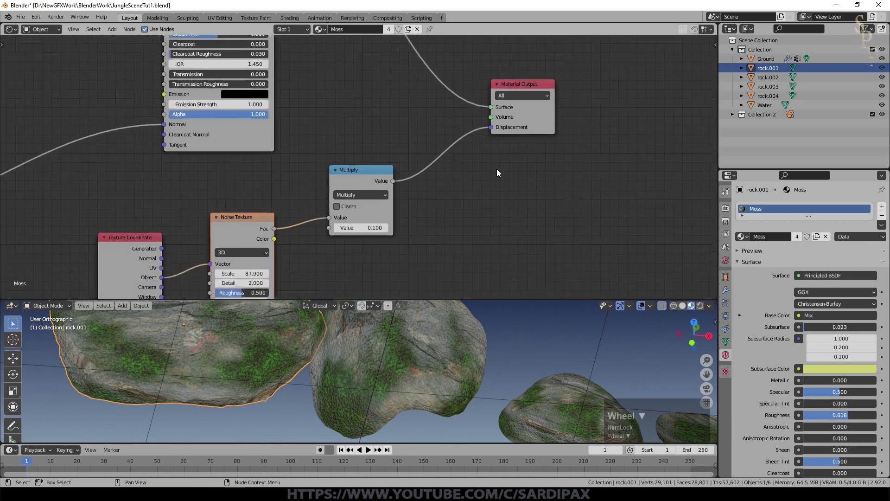
{"action": "middle_click_drag", "start_coordinate": [314, 153], "coordinate": [543, 199]}
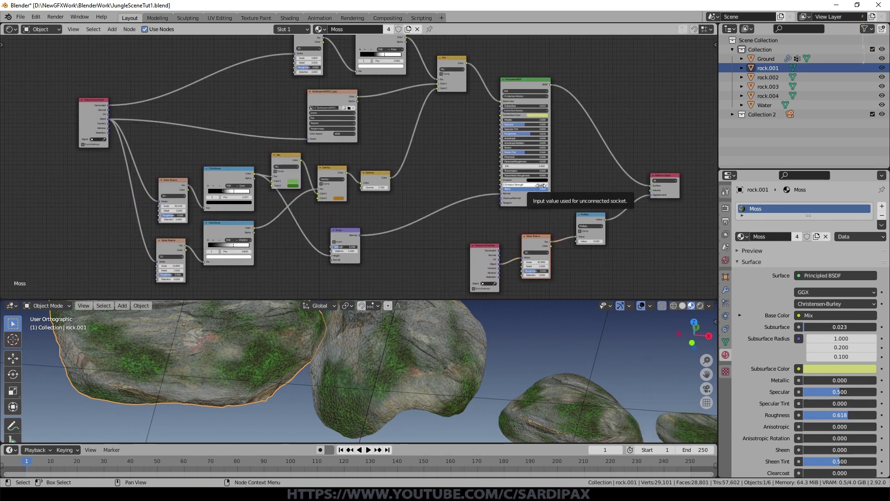
{"action": "scroll", "coordinate": [441, 212], "scroll_direction": "up", "scroll_amount": 3}
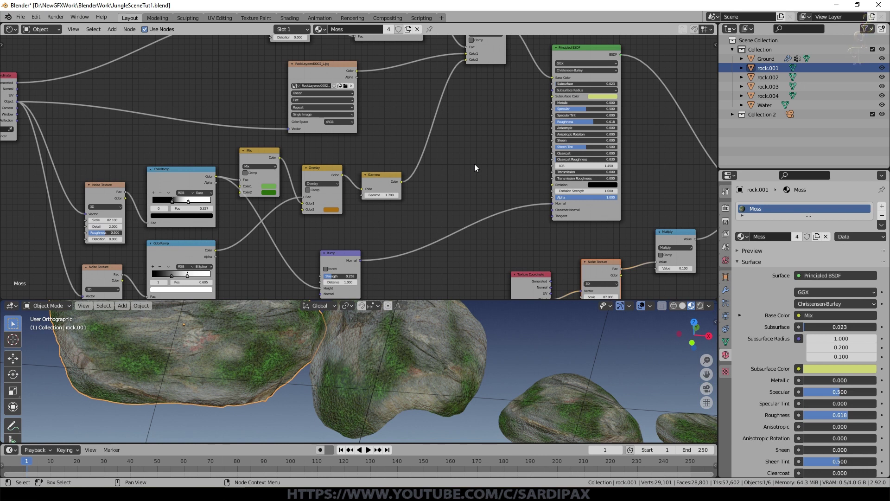
Step: Select all four rocks and move them into a new collection named Rocks
{"action": "scroll", "coordinate": [474, 163], "scroll_direction": "down", "scroll_amount": 2}
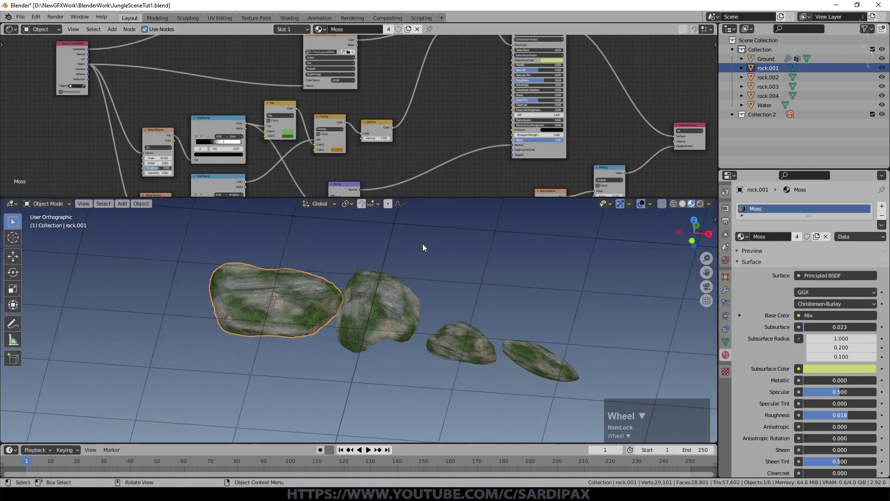
{"action": "scroll", "coordinate": [360, 228], "scroll_direction": "down", "scroll_amount": 2}
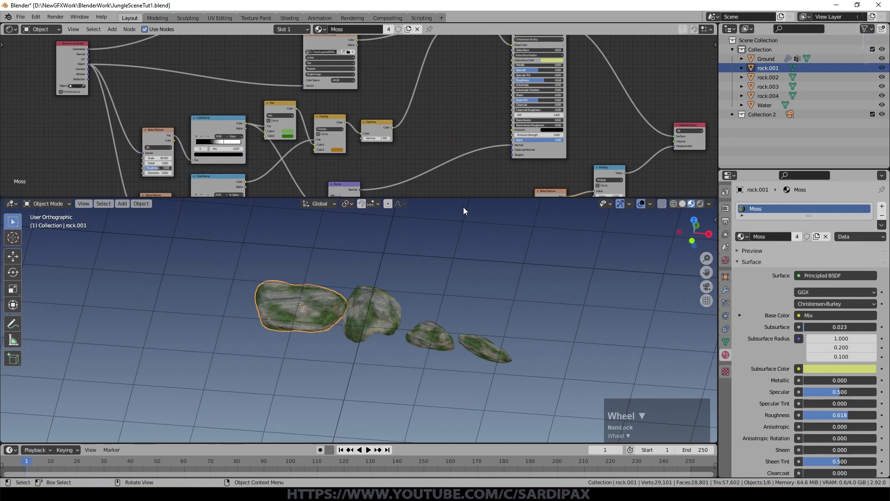
{"action": "left_click", "coordinate": [359, 316], "text": "shift"}
{"action": "left_click", "coordinate": [438, 340], "text": "shift"}
{"action": "left_click", "coordinate": [486, 349], "text": "shift"}
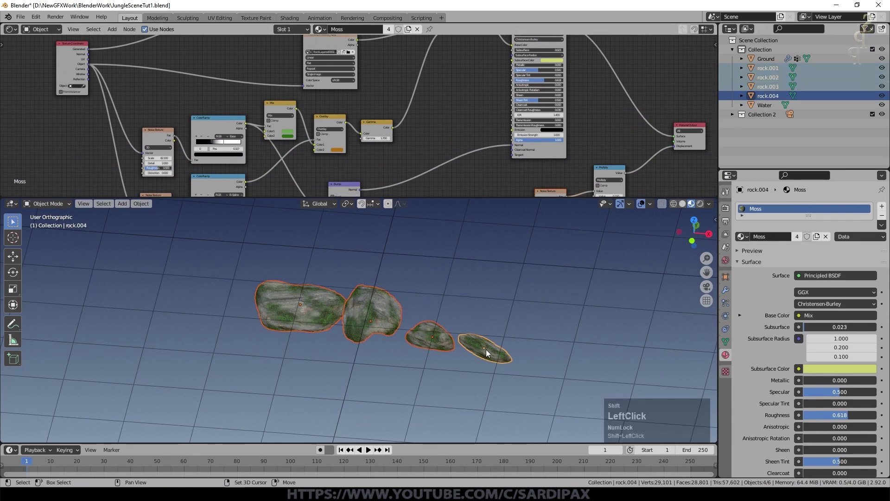
{"action": "key", "text": "m"}
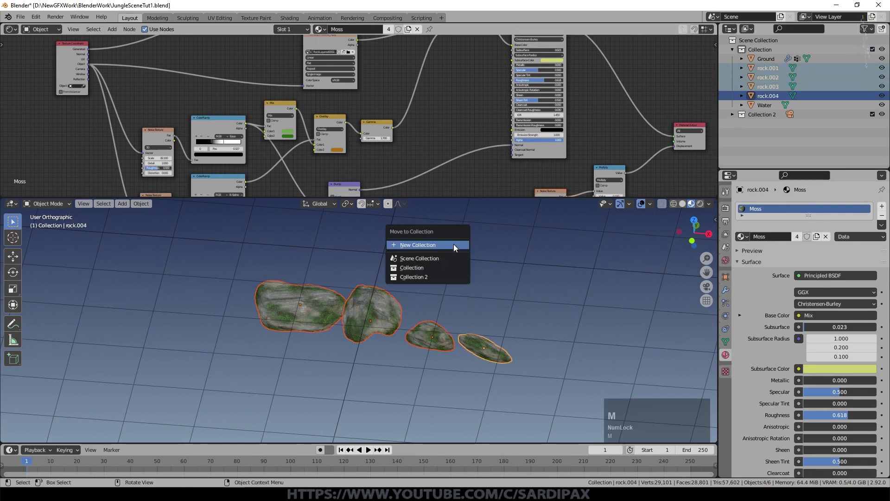
{"action": "left_click", "coordinate": [453, 245]}
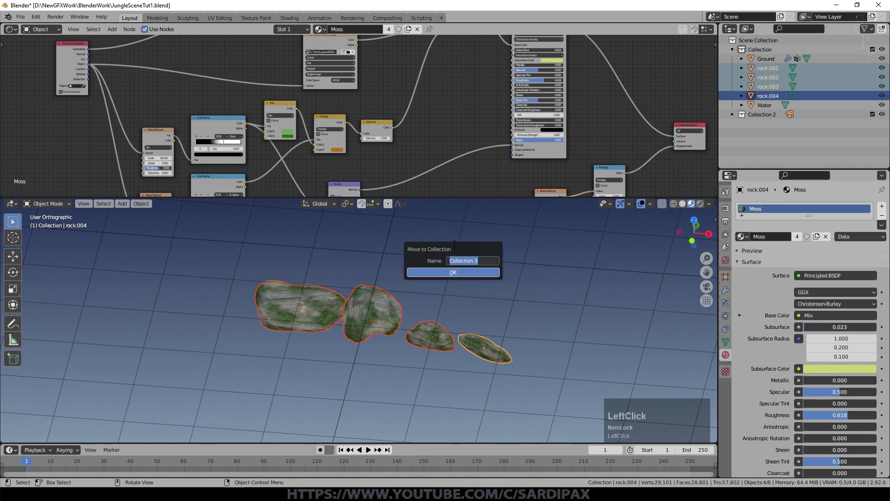
{"action": "type", "text": "Rocks"}
{"action": "key", "text": "Return"}
Step: Give the Ground object a new material with an Image Texture node connected to the Principled BSDF's Base Color
{"action": "scroll", "coordinate": [310, 240], "scroll_direction": "down", "scroll_amount": 5}
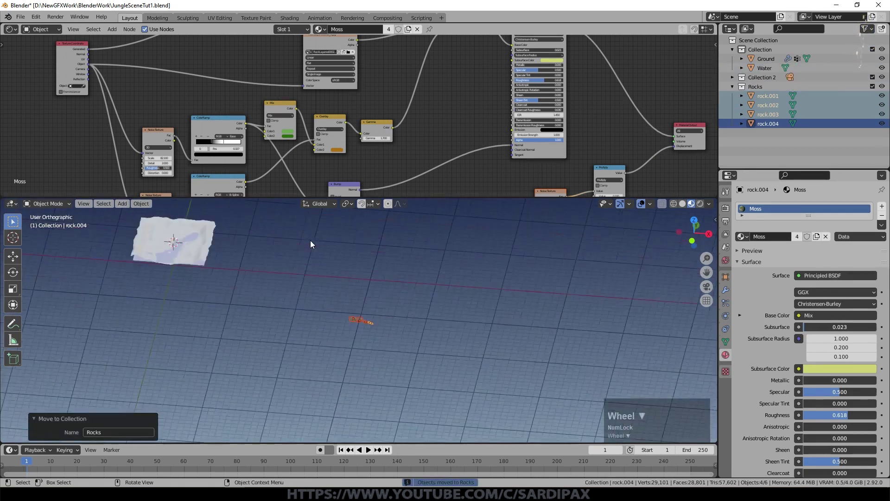
{"action": "left_click", "coordinate": [196, 233]}
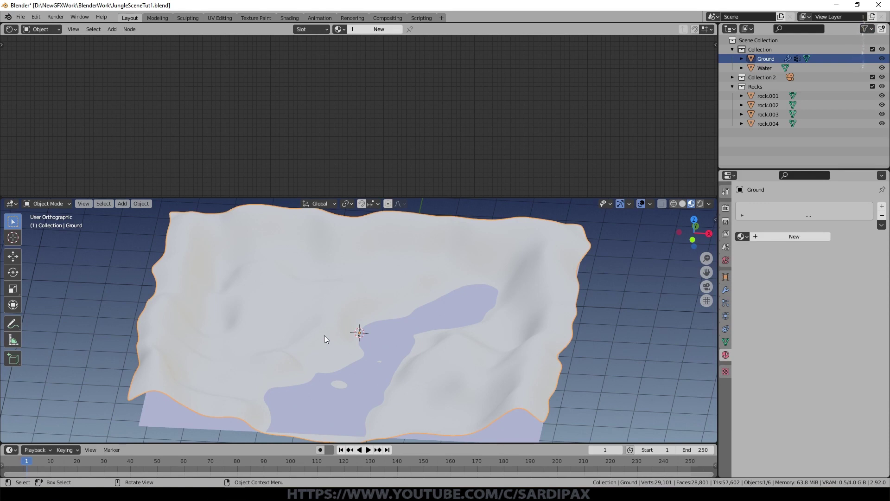
{"action": "left_click", "coordinate": [380, 29]}
{"action": "left_click", "coordinate": [112, 29]}
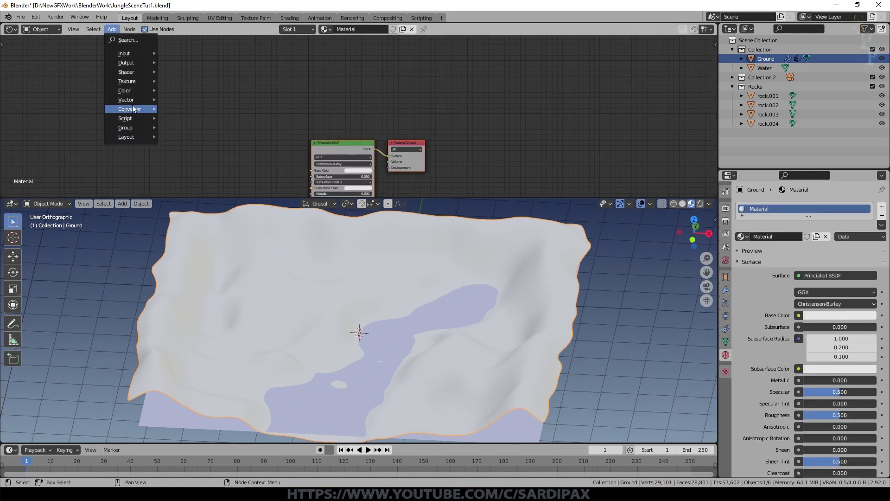
{"action": "mouse_move", "coordinate": [127, 82]}
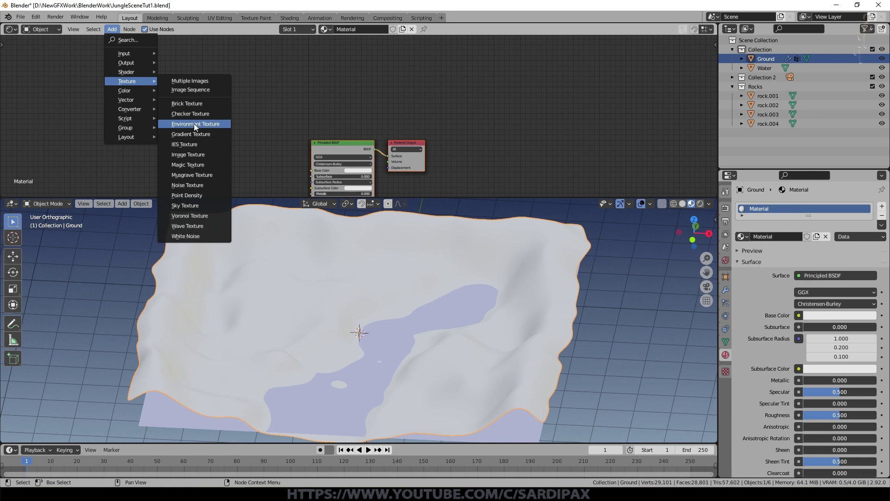
{"action": "left_click", "coordinate": [195, 155]}
{"action": "left_click", "coordinate": [181, 128]}
{"action": "left_click_drag", "start_coordinate": [269, 85], "coordinate": [363, 132]}
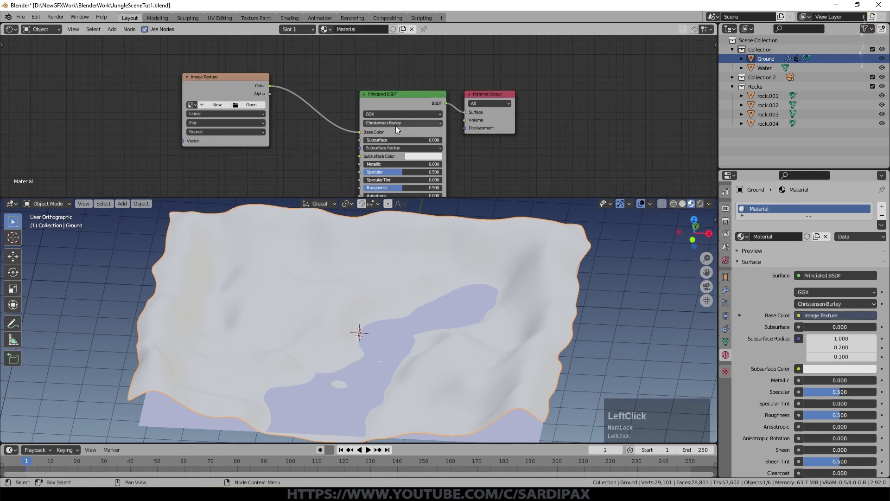
Step: Load the leaf-litter image Ground-0197.jpg into the Ground material's Image Texture node
{"action": "left_click", "coordinate": [250, 105]}
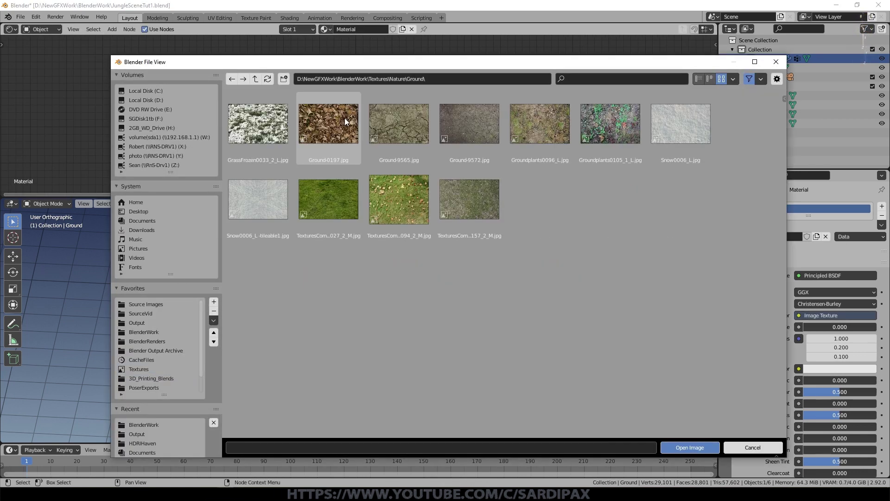
{"action": "left_click", "coordinate": [344, 119]}
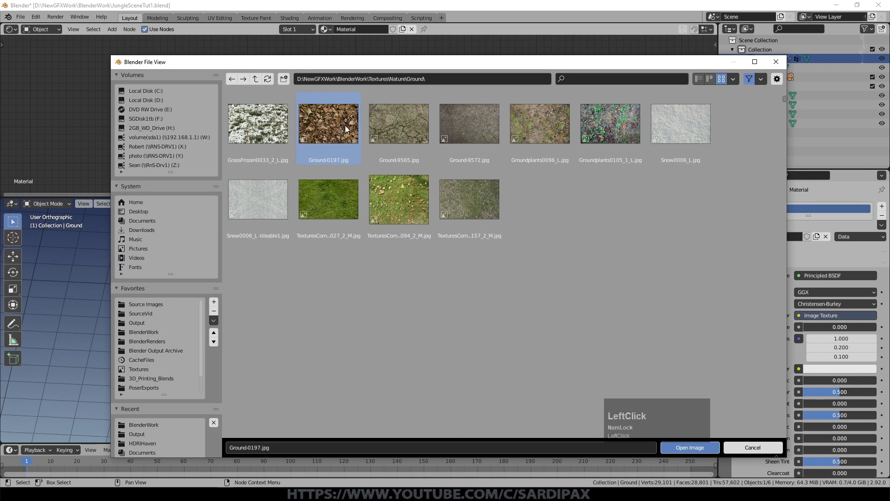
{"action": "left_click", "coordinate": [690, 447]}
{"action": "scroll", "coordinate": [389, 233], "scroll_direction": "down", "scroll_amount": 1}
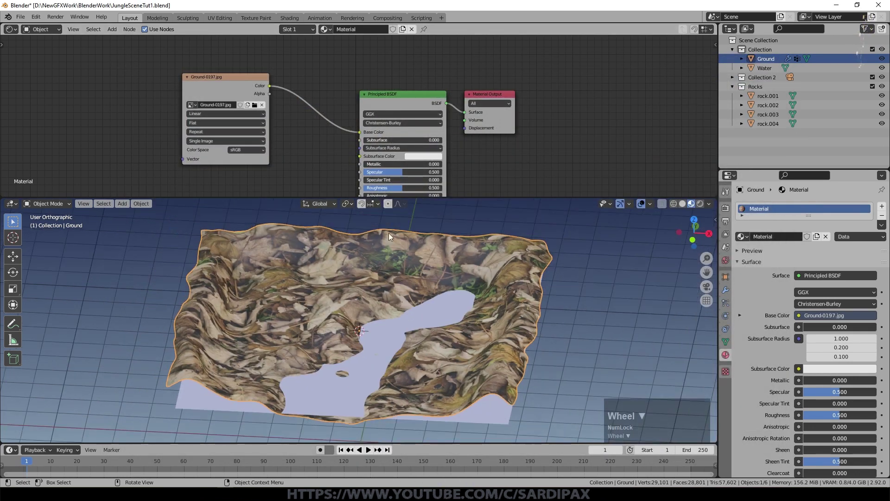
{"action": "scroll", "coordinate": [396, 108], "scroll_direction": "down", "scroll_amount": 2}
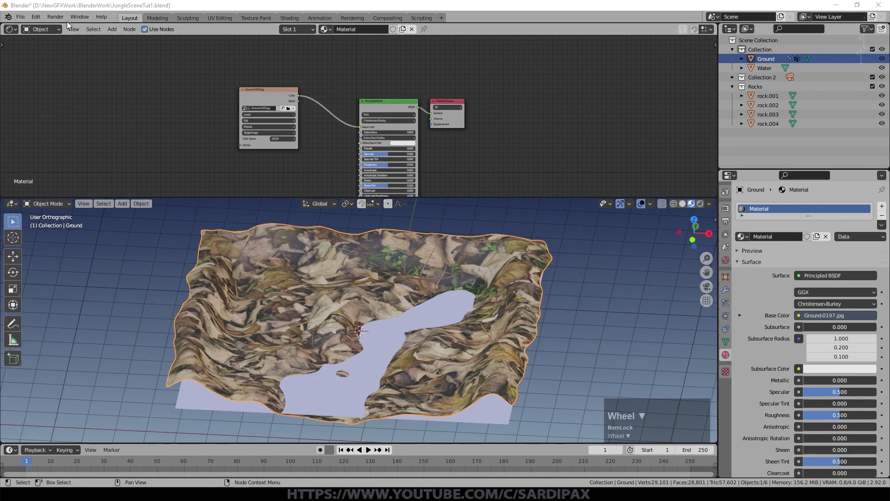
Step: Switch the node area to the UV Editor and show the Ground's full UV layout with its whole mesh selected in Edit Mode
{"action": "left_click", "coordinate": [10, 28]}
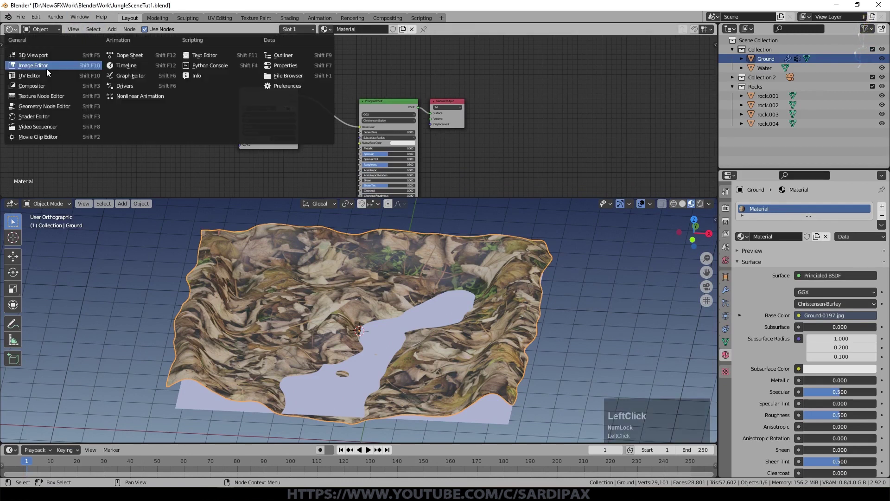
{"action": "left_click", "coordinate": [40, 74]}
{"action": "key", "text": "Tab"}
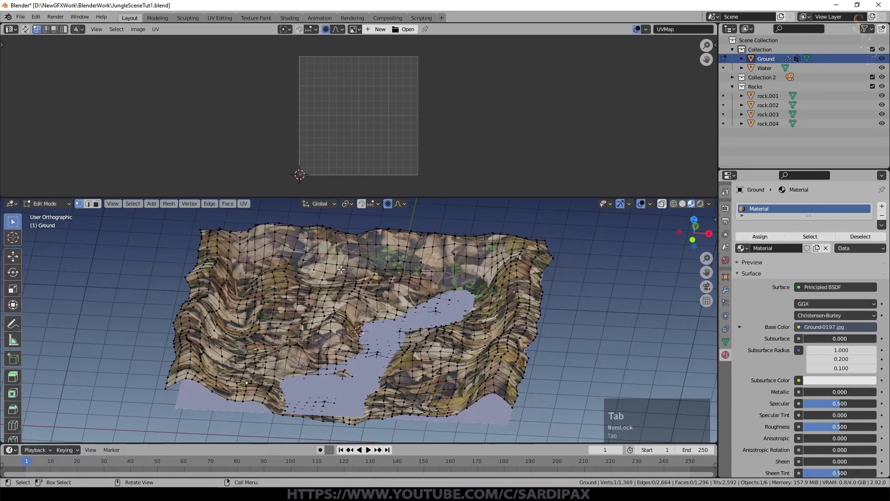
{"action": "key", "text": "a"}
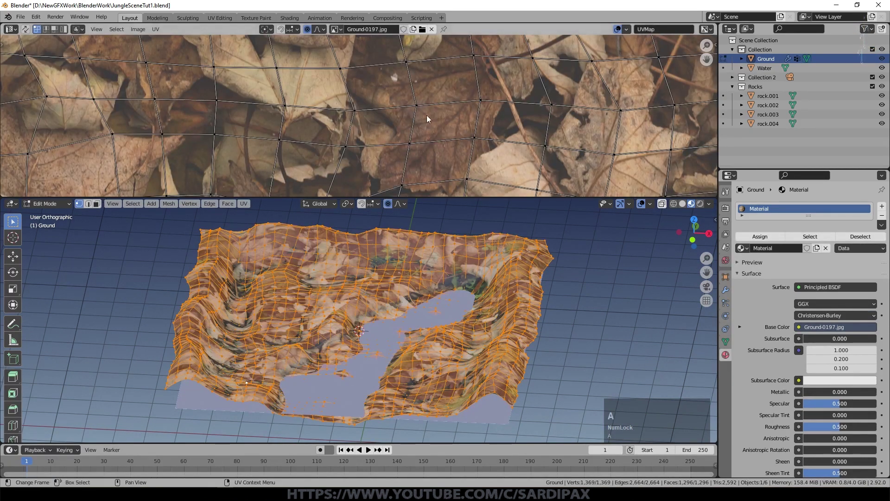
{"action": "scroll", "coordinate": [426, 115], "scroll_direction": "down", "scroll_amount": 6}
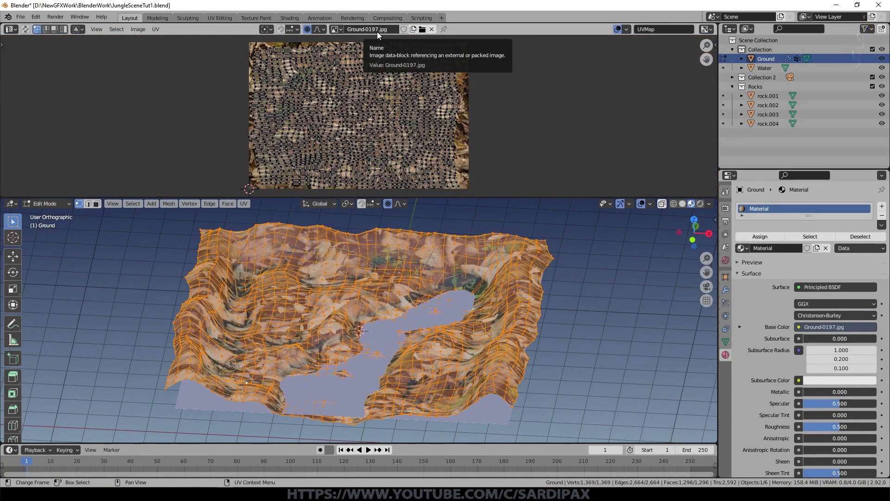
Step: Select the Ground's whole UV layout and scale it up so the leaf-litter image tiles many times across the mesh
{"action": "scroll", "coordinate": [414, 126], "scroll_direction": "down", "scroll_amount": 4}
{"action": "key", "text": "a"}
{"action": "scroll", "coordinate": [411, 138], "scroll_direction": "down", "scroll_amount": 2}
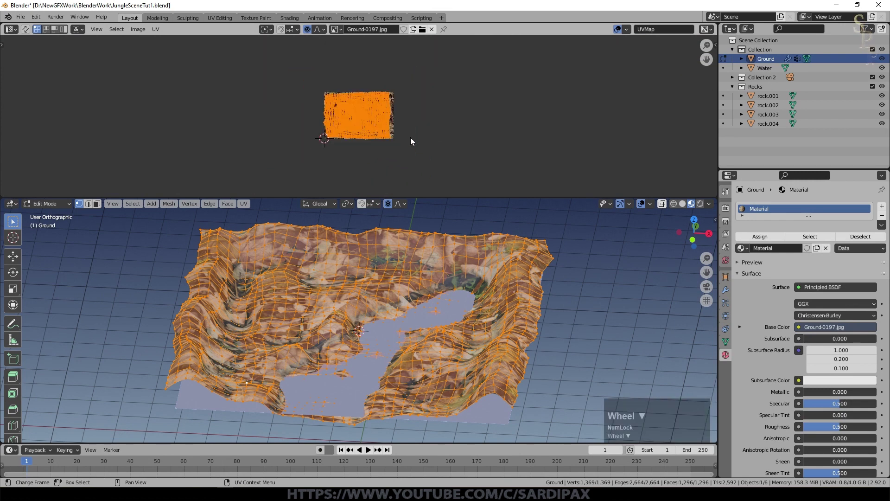
{"action": "key", "text": "s"}
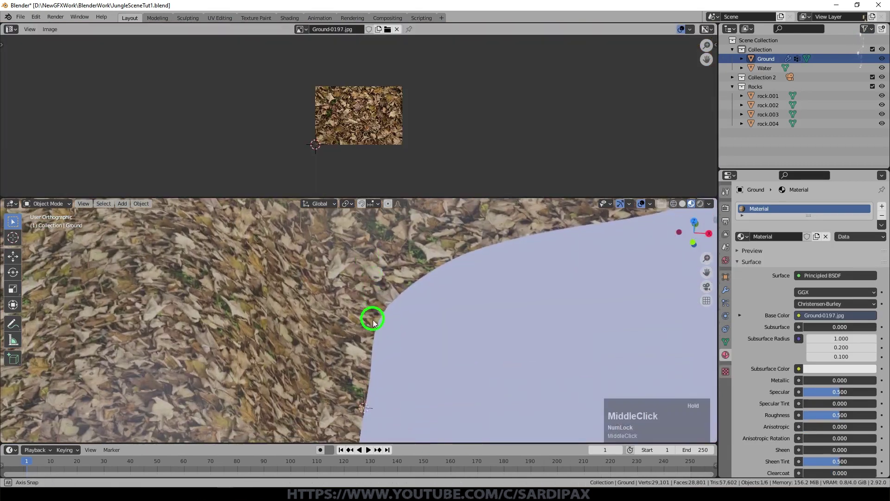
{"action": "middle_click_drag", "start_coordinate": [370, 318], "coordinate": [339, 318]}
{"action": "scroll", "coordinate": [339, 318], "scroll_direction": "down", "scroll_amount": 2}
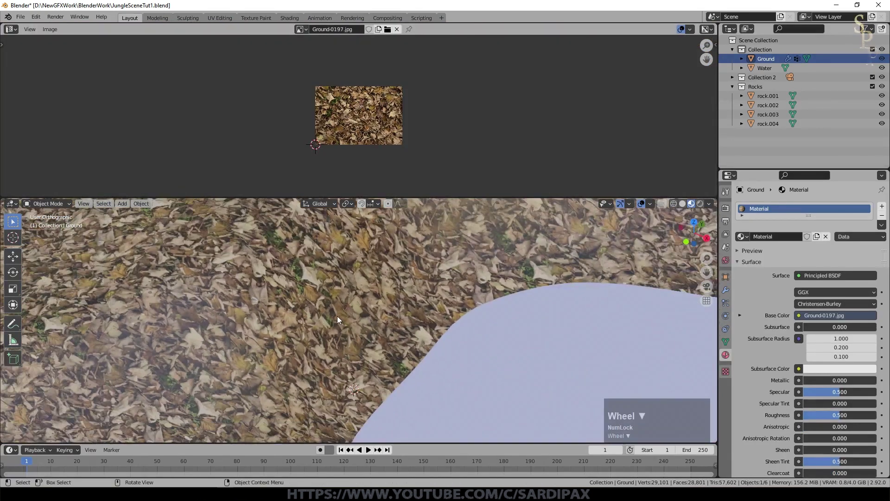
{"action": "scroll", "coordinate": [380, 325], "scroll_direction": "down", "scroll_amount": 3}
{"action": "middle_click_drag", "start_coordinate": [396, 302], "coordinate": [468, 242]}
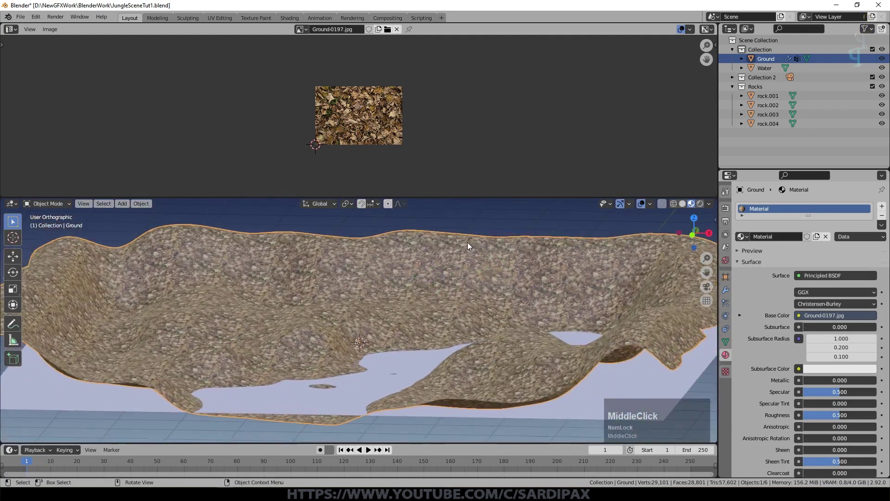
{"action": "scroll", "coordinate": [467, 242], "scroll_direction": "up", "scroll_amount": 2}
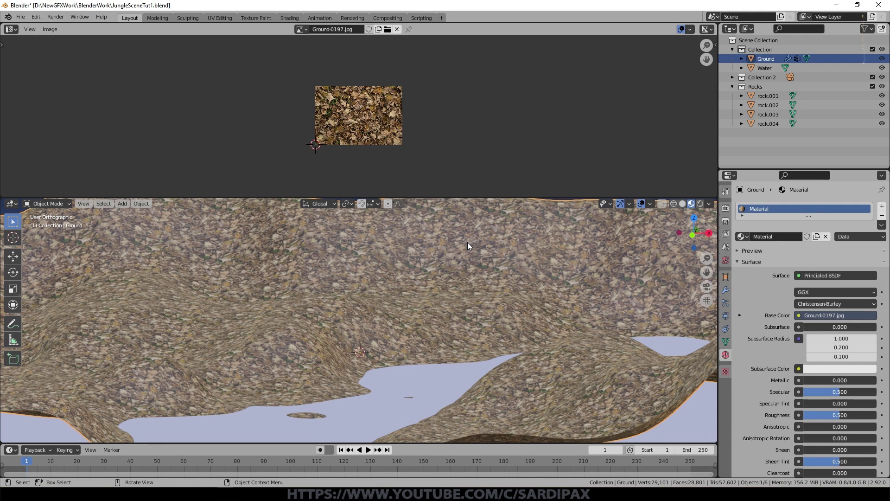
{"action": "scroll", "coordinate": [375, 104], "scroll_direction": "up", "scroll_amount": 2}
Step: Return the upper area to the Shader Editor and duplicate the Ground-0197.jpg Image Texture node, placing the copy below the original
{"action": "left_click", "coordinate": [11, 28]}
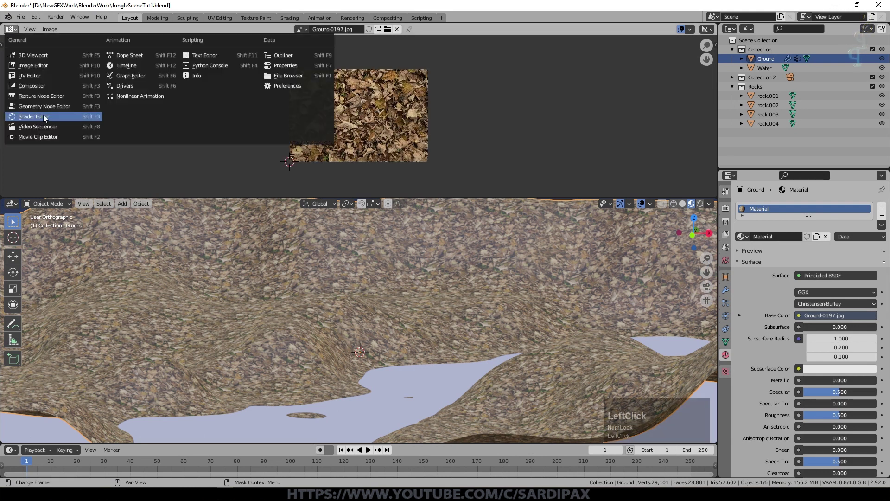
{"action": "left_click", "coordinate": [41, 115]}
{"action": "left_click_drag", "start_coordinate": [254, 93], "coordinate": [247, 84]}
{"action": "key", "text": "shift+d"}
{"action": "left_click", "coordinate": [245, 152]}
{"action": "scroll", "coordinate": [294, 152], "scroll_direction": "up", "scroll_amount": 5}
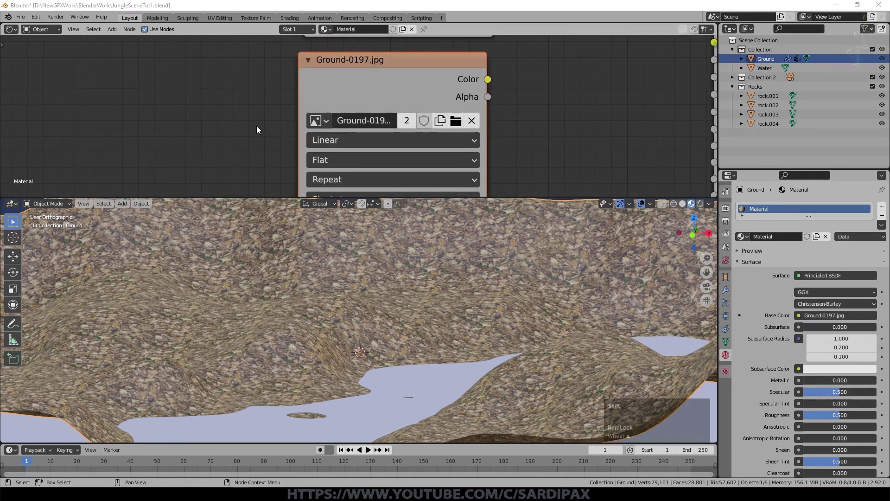
Step: Add a Mapping node beside the duplicated Image Texture and link its Vector output to that texture's Vector input
{"action": "scroll", "coordinate": [257, 126], "scroll_direction": "down", "scroll_amount": 6}
{"action": "key", "text": "shift+a"}
{"action": "left_click", "coordinate": [288, 104]}
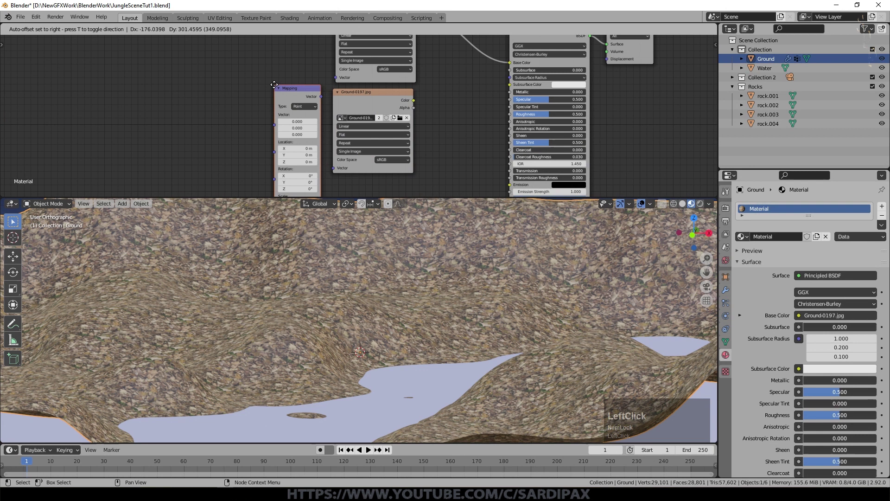
{"action": "left_click", "coordinate": [318, 109]}
{"action": "left_click_drag", "start_coordinate": [321, 96], "coordinate": [333, 168]}
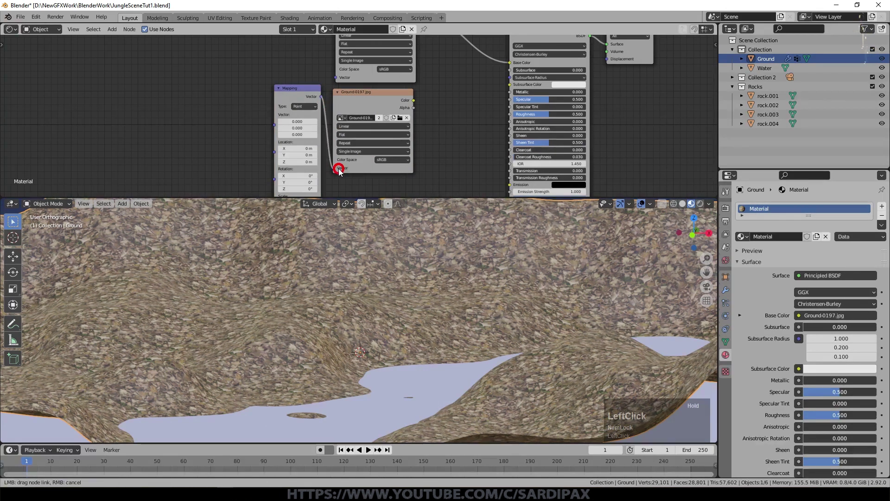
Step: Add a Texture Coordinate node and link its UV output to the original Image Texture and to the Mapping node's Vector input
{"action": "key", "text": "shift+a"}
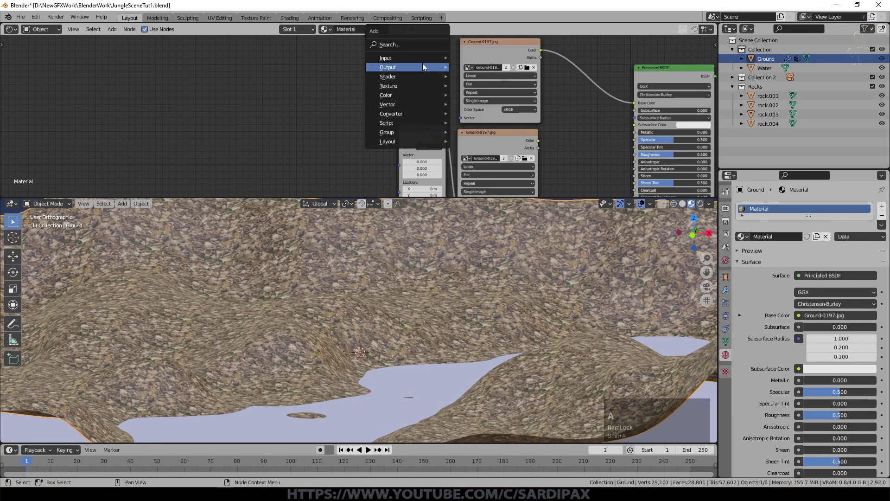
{"action": "mouse_move", "coordinate": [420, 58]}
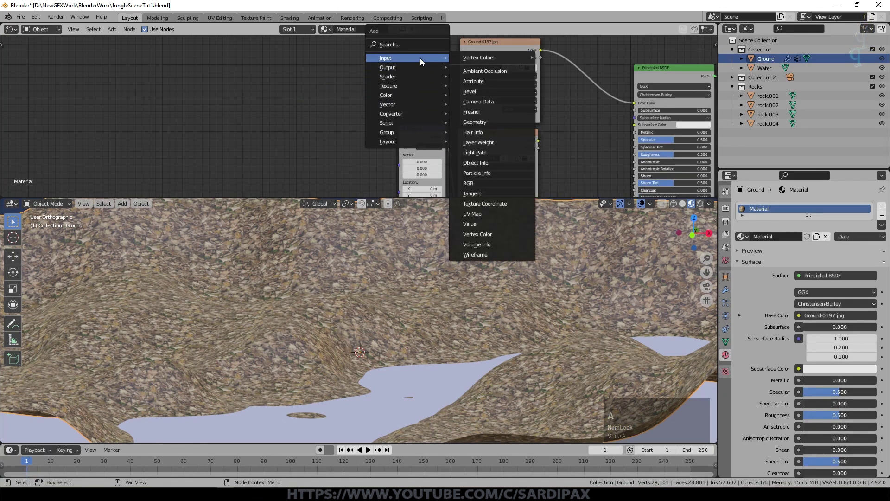
{"action": "left_click", "coordinate": [483, 204]}
{"action": "left_click", "coordinate": [367, 95]}
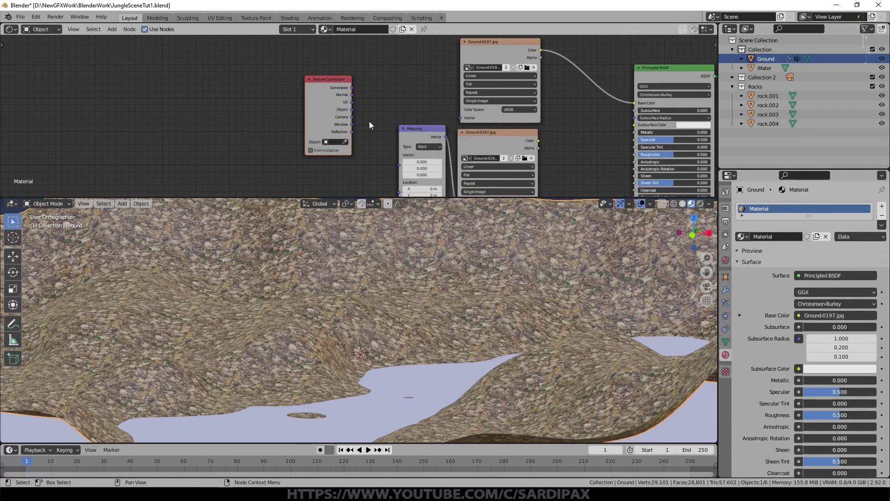
{"action": "left_click_drag", "start_coordinate": [352, 102], "coordinate": [468, 121]}
{"action": "left_click_drag", "start_coordinate": [351, 102], "coordinate": [399, 155]}
Step: Insert a Mix node between the original Image Texture and Base Color, and connect the duplicated texture's Color to Color2
{"action": "middle_click_drag", "start_coordinate": [561, 140], "coordinate": [550, 143]}
{"action": "left_click", "coordinate": [111, 29]}
{"action": "mouse_move", "coordinate": [122, 90]}
{"action": "left_click", "coordinate": [197, 139]}
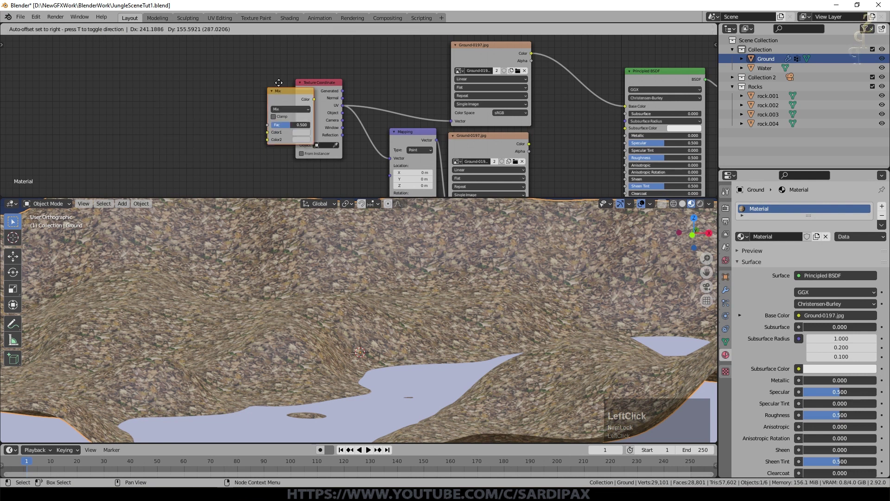
{"action": "left_click", "coordinate": [562, 60]}
{"action": "middle_click_drag", "start_coordinate": [533, 141], "coordinate": [409, 138]}
{"action": "left_click_drag", "start_coordinate": [409, 139], "coordinate": [444, 107]}
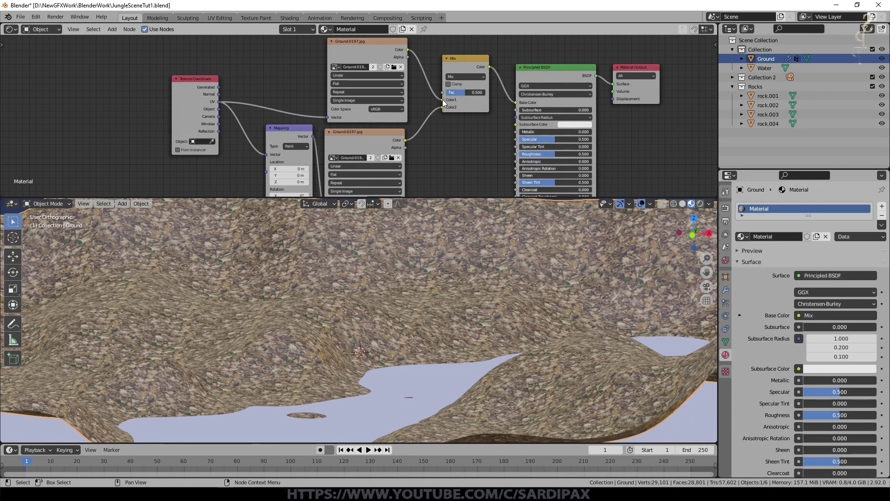
Step: Set the Mix node's Fac to 1.000 and the Mapping node's Z rotation to 100°
{"action": "left_click_drag", "start_coordinate": [453, 93], "coordinate": [477, 90]}
{"action": "scroll", "coordinate": [485, 234], "scroll_direction": "up", "scroll_amount": 6}
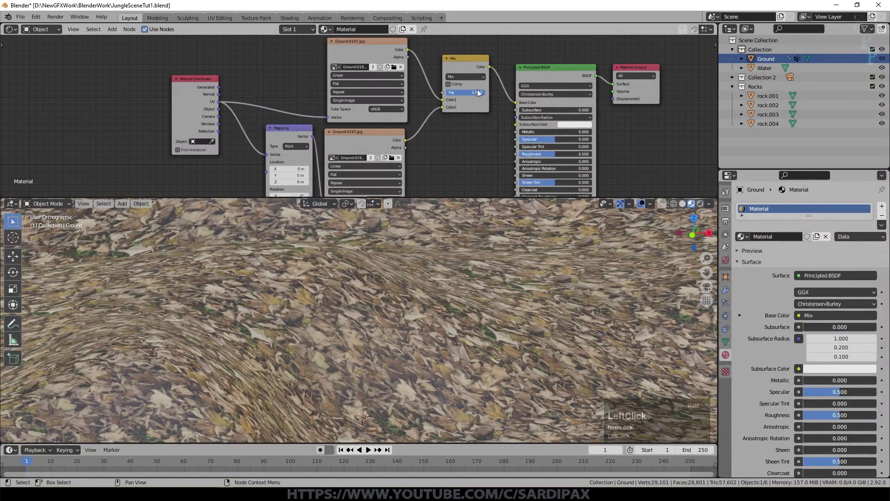
{"action": "scroll", "coordinate": [332, 137], "scroll_direction": "down", "scroll_amount": 2}
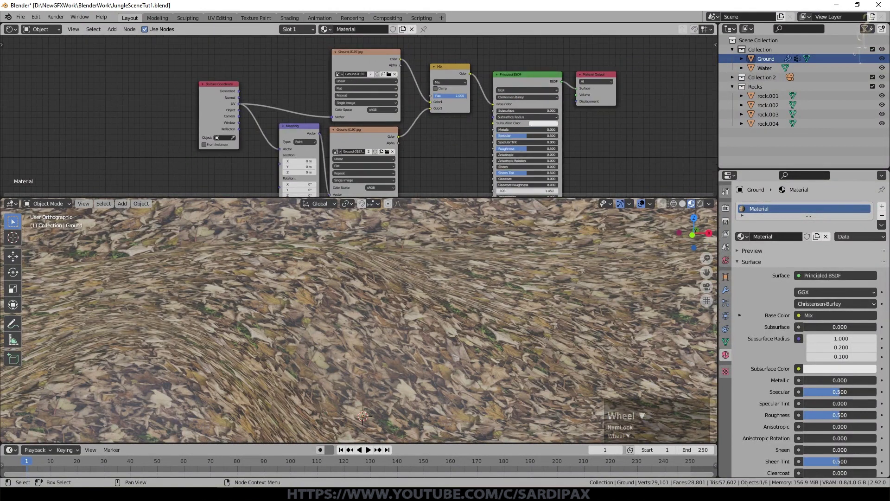
{"action": "middle_click_drag", "start_coordinate": [301, 193], "coordinate": [311, 155]}
{"action": "scroll", "coordinate": [311, 156], "scroll_direction": "up", "scroll_amount": 5}
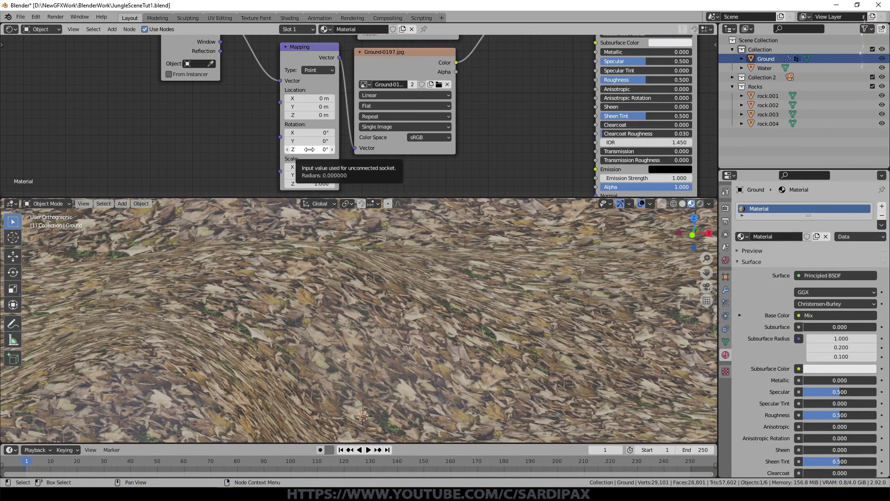
{"action": "left_click", "coordinate": [309, 149]}
{"action": "type", "text": "1"}
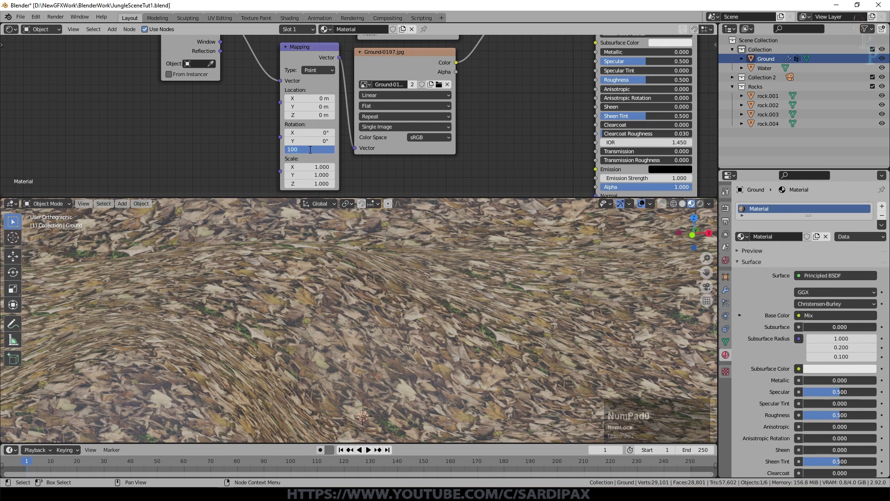
{"action": "type", "text": "00"}
{"action": "key", "text": "Return"}
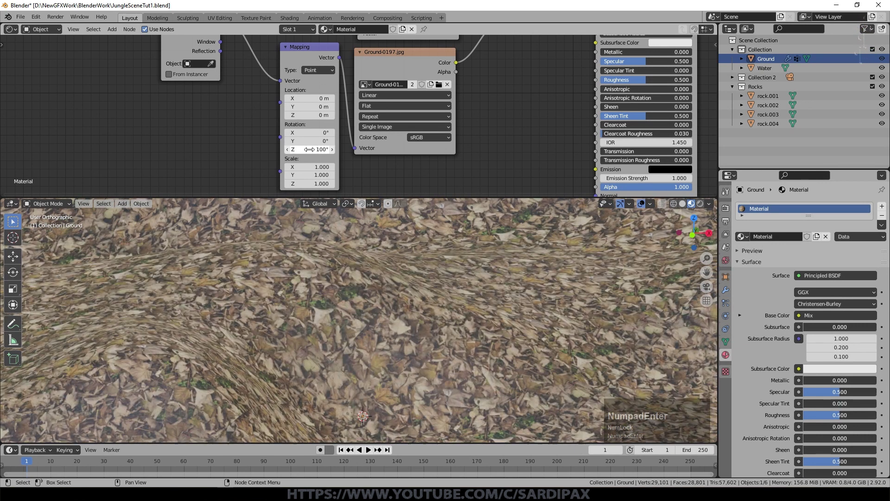
Step: Compare the two leaf textures by lowering the Mix Fac to 0.000, and blend them with Fac at 0.408
{"action": "middle_click_drag", "start_coordinate": [503, 57], "coordinate": [333, 191]}
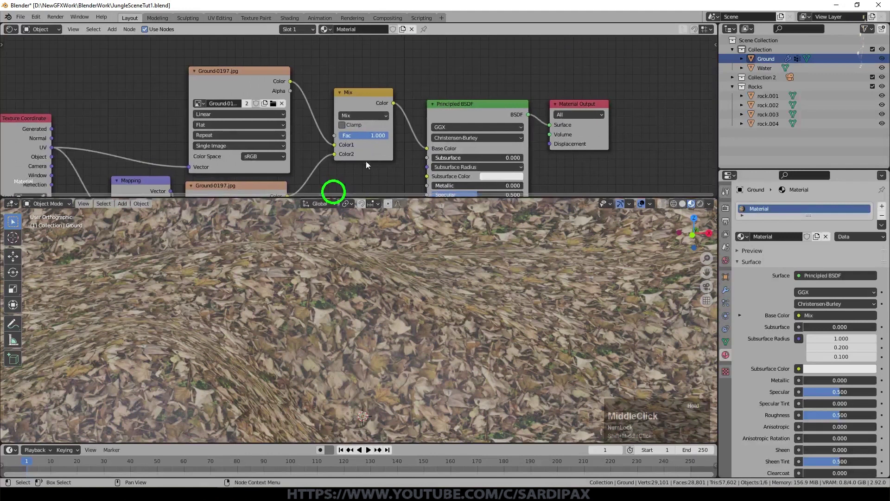
{"action": "left_click_drag", "start_coordinate": [383, 133], "coordinate": [257, 130]}
{"action": "scroll", "coordinate": [335, 304], "scroll_direction": "down", "scroll_amount": 1}
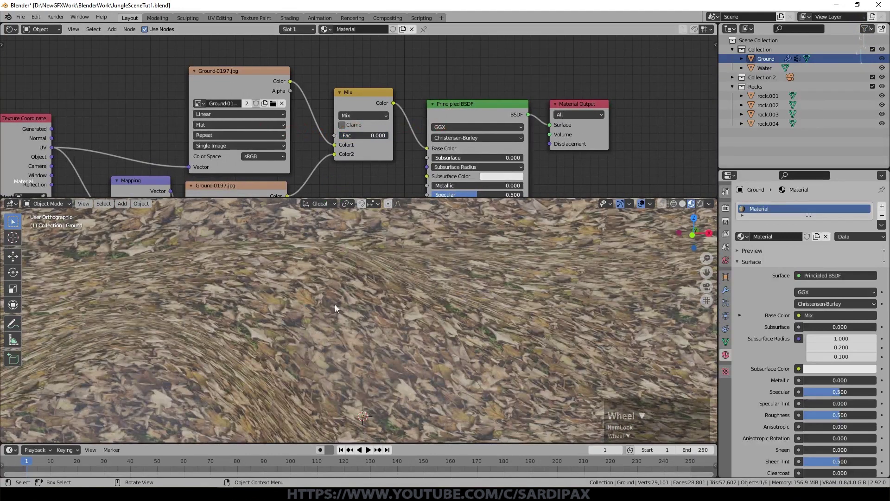
{"action": "mouse_move", "coordinate": [368, 133]}
{"action": "left_mouse_down"}
{"action": "mouse_move", "coordinate": [452, 137]}
{"action": "mouse_move", "coordinate": [215, 145]}
{"action": "left_mouse_up"}
{"action": "mouse_move", "coordinate": [369, 134]}
{"action": "left_mouse_down"}
{"action": "mouse_move", "coordinate": [403, 129]}
{"action": "mouse_move", "coordinate": [357, 127]}
{"action": "mouse_move", "coordinate": [384, 129]}
{"action": "mouse_move", "coordinate": [375, 126]}
{"action": "left_mouse_up"}
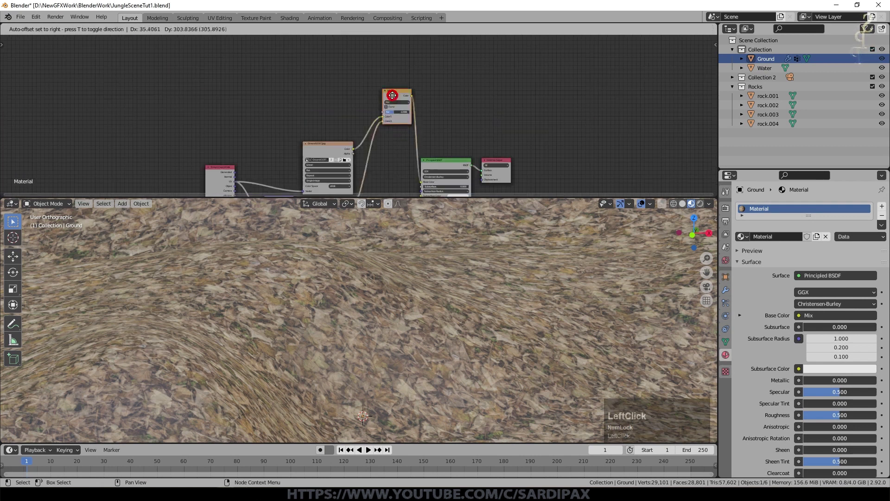
Step: Move the Mix node up above the other nodes and add a Noise Texture node in the free space beside it
{"action": "left_click_drag", "start_coordinate": [394, 94], "coordinate": [396, 95]}
{"action": "middle_click_drag", "start_coordinate": [305, 66], "coordinate": [349, 113]}
{"action": "scroll", "coordinate": [333, 88], "scroll_direction": "up", "scroll_amount": 5}
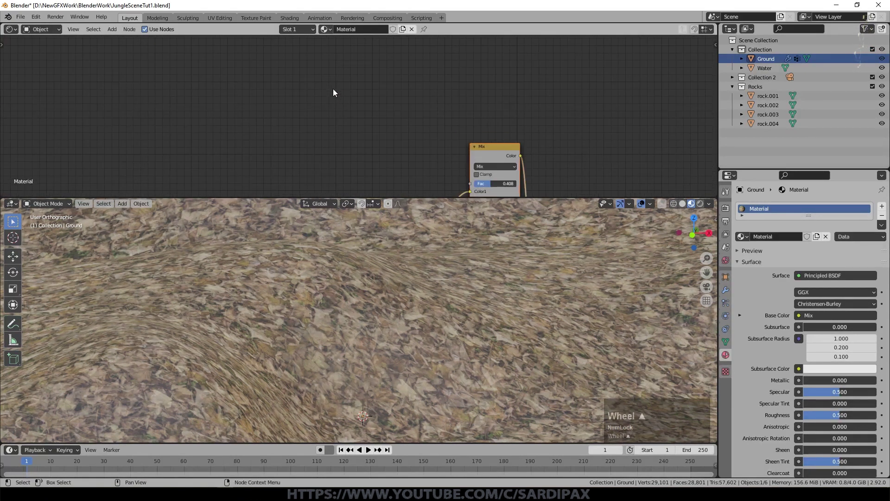
{"action": "left_click", "coordinate": [112, 29]}
{"action": "mouse_move", "coordinate": [129, 82]}
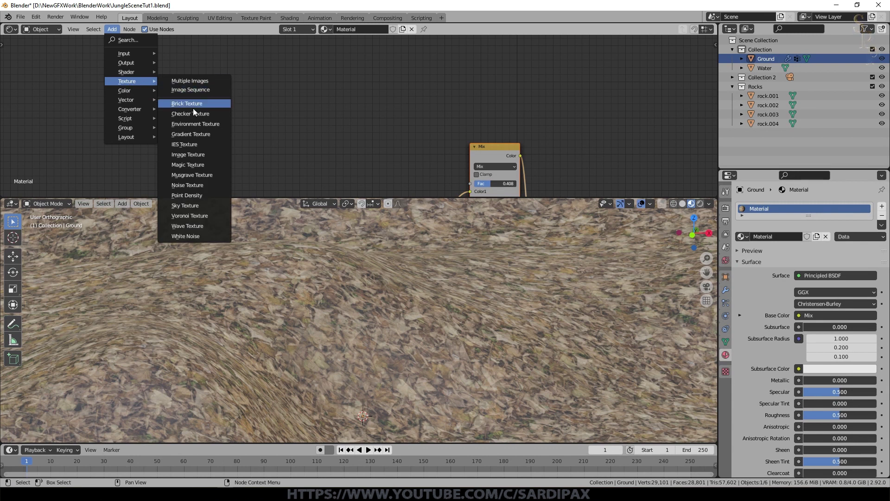
{"action": "left_click", "coordinate": [184, 184]}
{"action": "left_click", "coordinate": [263, 110]}
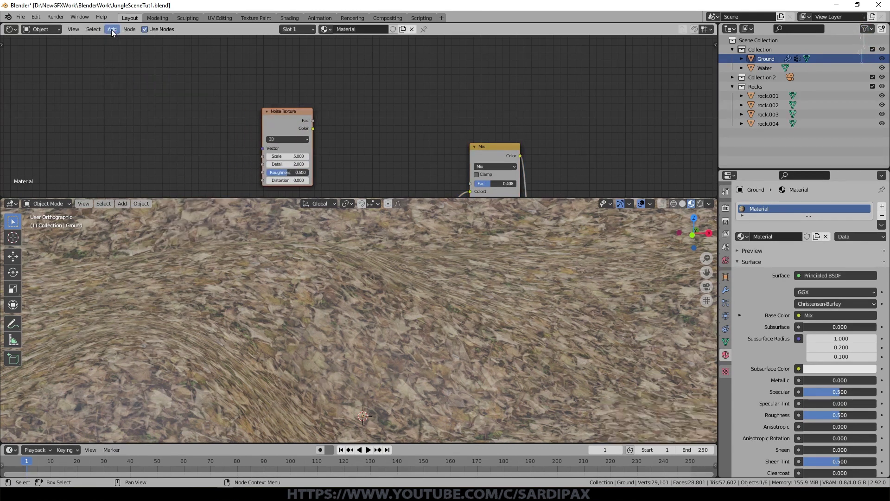
Step: Add a ColorRamp node next to the Noise Texture and link the noise's Fac output to the ramp's Fac input
{"action": "left_click", "coordinate": [112, 30]}
{"action": "mouse_move", "coordinate": [129, 109]}
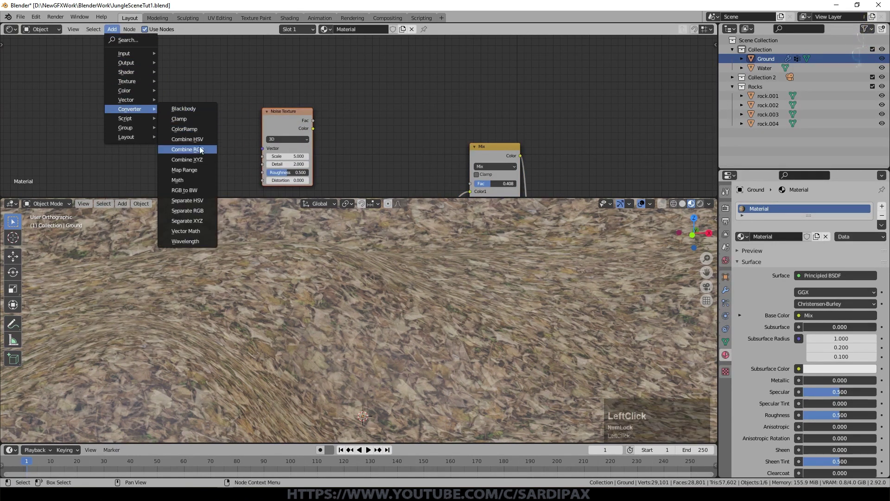
{"action": "left_click", "coordinate": [194, 126]}
{"action": "left_click", "coordinate": [328, 69]}
{"action": "scroll", "coordinate": [315, 102], "scroll_direction": "up", "scroll_amount": 1}
{"action": "left_click_drag", "start_coordinate": [306, 122], "coordinate": [323, 146]}
{"action": "scroll", "coordinate": [404, 147], "scroll_direction": "down", "scroll_amount": 4}
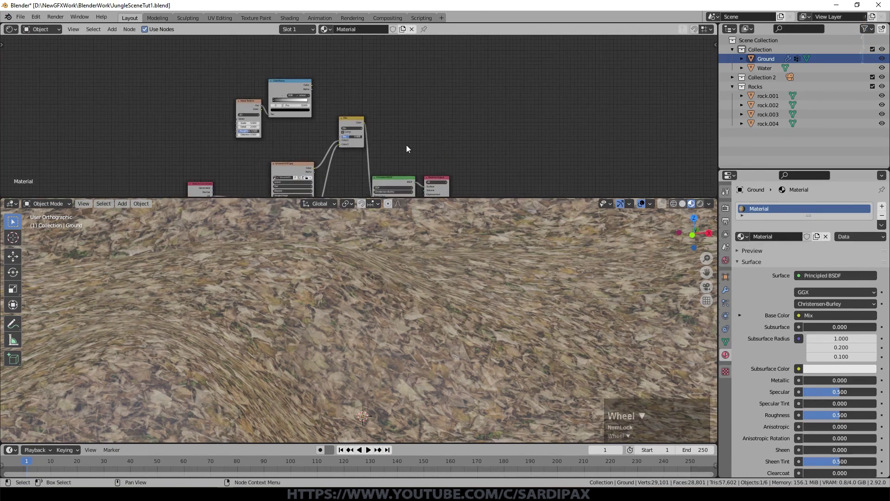
Step: Connect the ColorRamp's Color output to the Principled BSDF's Base Color to preview the noise pattern on the ground
{"action": "scroll", "coordinate": [309, 81], "scroll_direction": "up", "scroll_amount": 3}
{"action": "scroll", "coordinate": [349, 82], "scroll_direction": "up", "scroll_amount": 1}
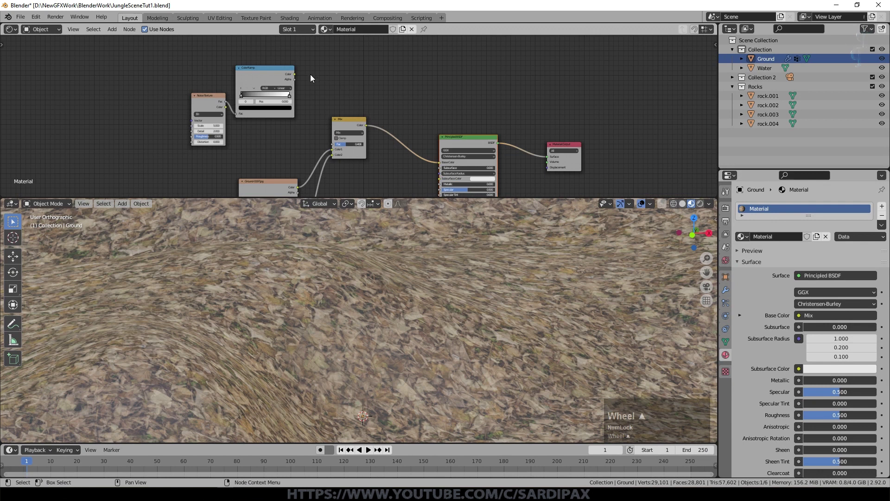
{"action": "left_click_drag", "start_coordinate": [294, 74], "coordinate": [443, 163]}
{"action": "scroll", "coordinate": [377, 304], "scroll_direction": "down", "scroll_amount": 5}
{"action": "middle_click_drag", "start_coordinate": [336, 283], "coordinate": [336, 307]}
{"action": "scroll", "coordinate": [336, 306], "scroll_direction": "up", "scroll_amount": 3}
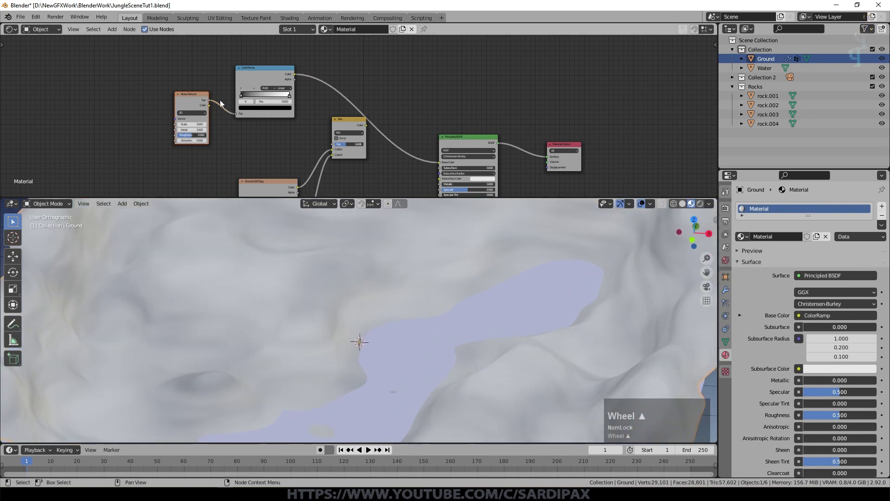
Step: Move the ColorRamp's black and white stops closer together, with white at 0.759, and link the Texture Coordinate's UV output to the Noise Texture's Vector
{"action": "left_click_drag", "start_coordinate": [243, 95], "coordinate": [275, 98]}
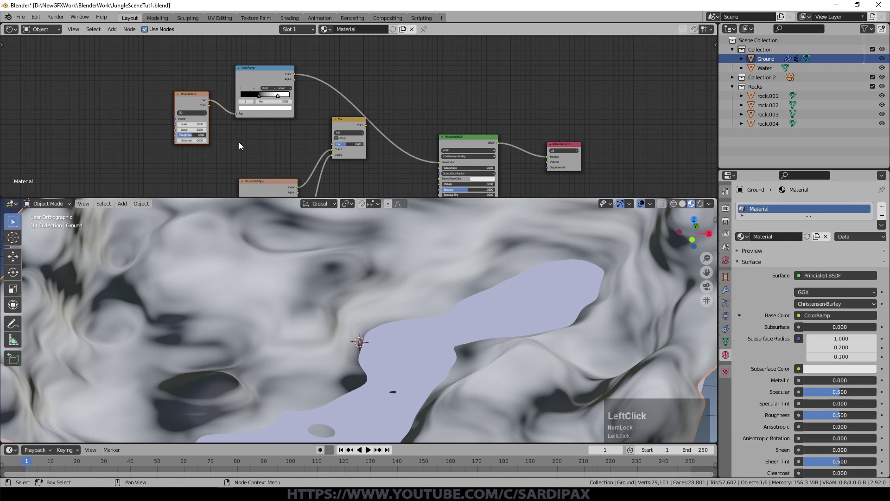
{"action": "scroll", "coordinate": [240, 143], "scroll_direction": "down", "scroll_amount": 1}
{"action": "left_click_drag", "start_coordinate": [210, 182], "coordinate": [301, 79]}
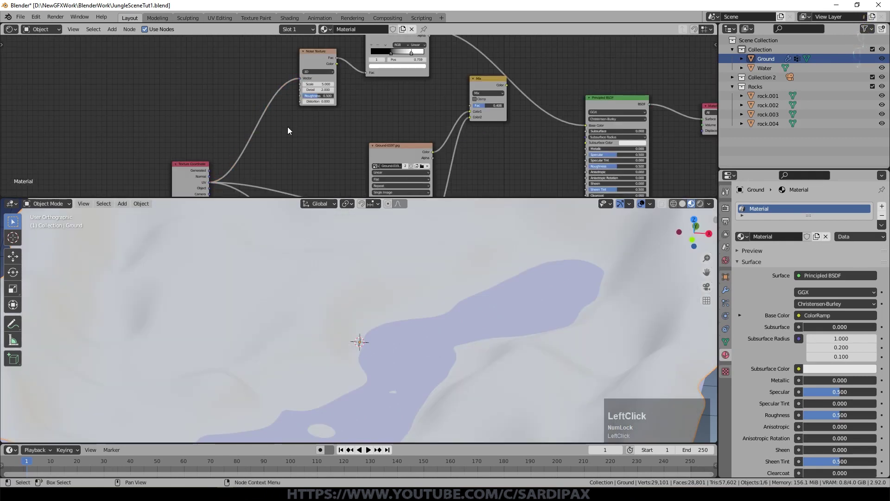
{"action": "scroll", "coordinate": [367, 112], "scroll_direction": "up", "scroll_amount": 4}
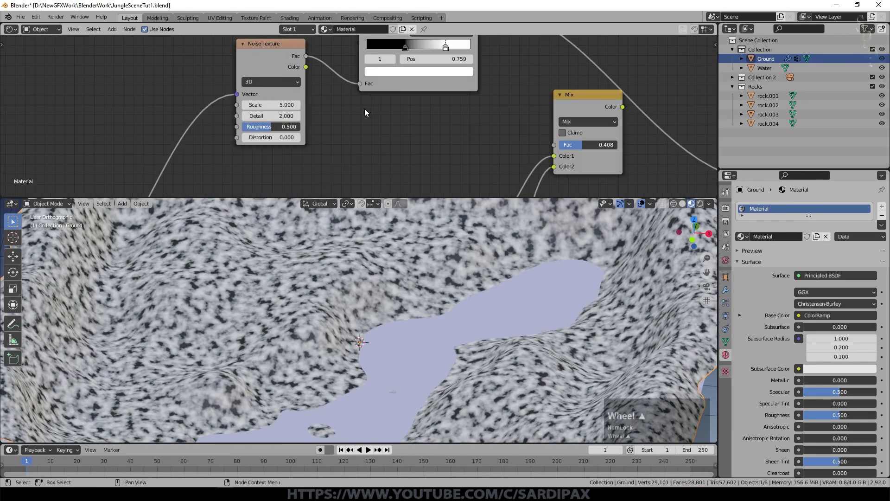
Step: View the ground through the camera and set the Noise Texture's Scale to 1
{"action": "key", "text": "KP_0"}
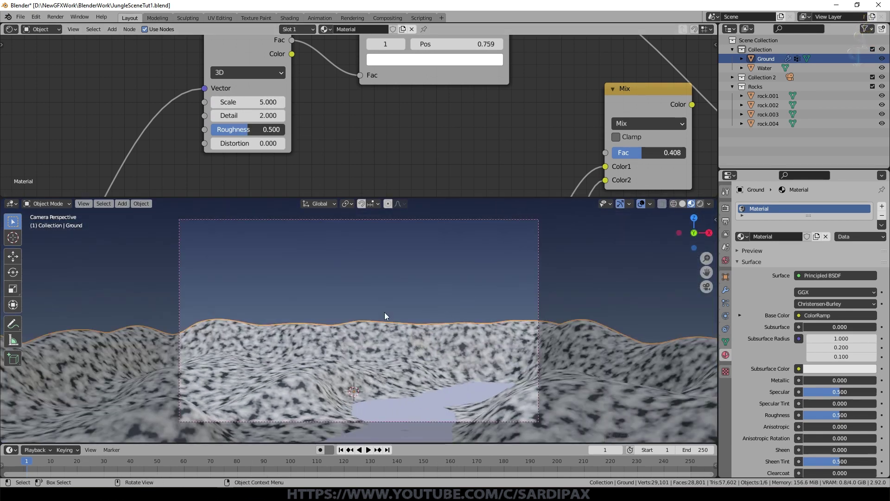
{"action": "scroll", "coordinate": [385, 313], "scroll_direction": "up", "scroll_amount": 1}
{"action": "scroll", "coordinate": [279, 149], "scroll_direction": "up", "scroll_amount": 5}
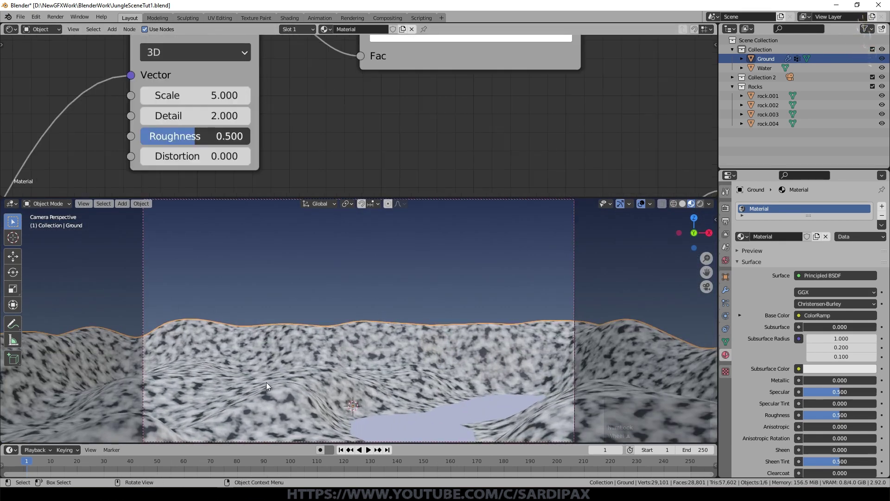
{"action": "left_click", "coordinate": [199, 100]}
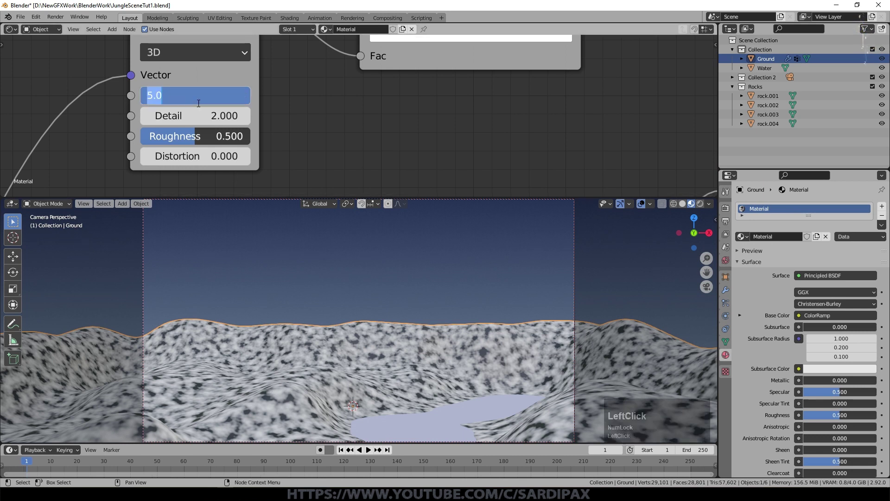
{"action": "type", "text": "2"}
{"action": "key", "text": "Return"}
{"action": "left_click", "coordinate": [199, 103]}
{"action": "type", "text": "41"}
{"action": "key", "text": "KP_Enter"}
Step: Move the noise ColorRamp's black stop to position 0.414 and set the ramp's interpolation to Ease
{"action": "scroll", "coordinate": [393, 80], "scroll_direction": "down", "scroll_amount": 4}
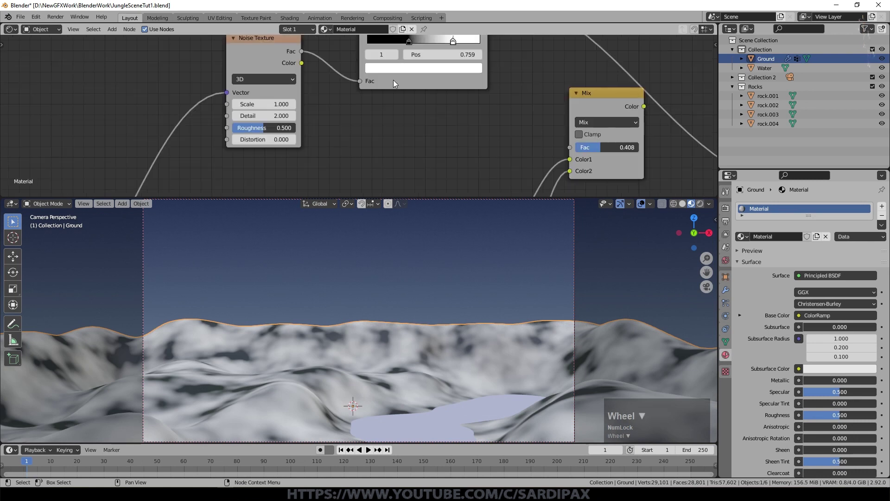
{"action": "left_click", "coordinate": [397, 56]}
{"action": "left_click_drag", "start_coordinate": [396, 56], "coordinate": [429, 56]}
{"action": "left_click_drag", "start_coordinate": [395, 57], "coordinate": [403, 57]}
{"action": "left_click_drag", "start_coordinate": [457, 44], "coordinate": [458, 43]}
{"action": "left_click", "coordinate": [454, 43]}
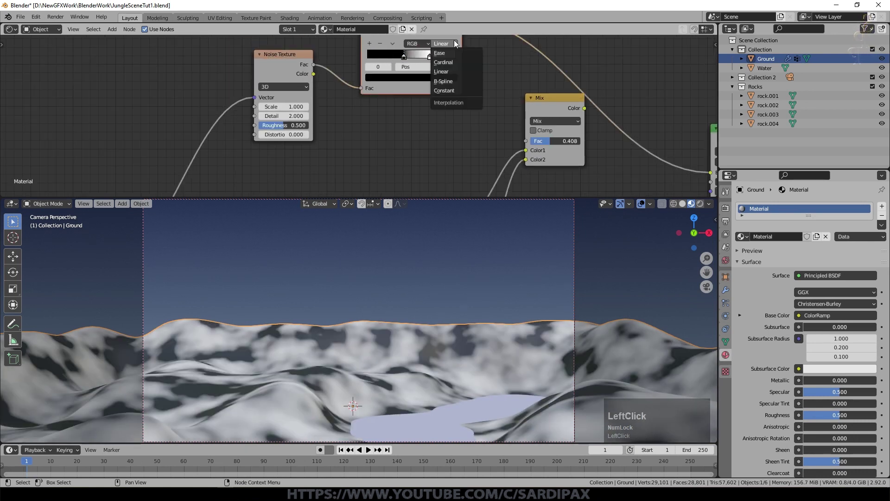
{"action": "left_click", "coordinate": [455, 51]}
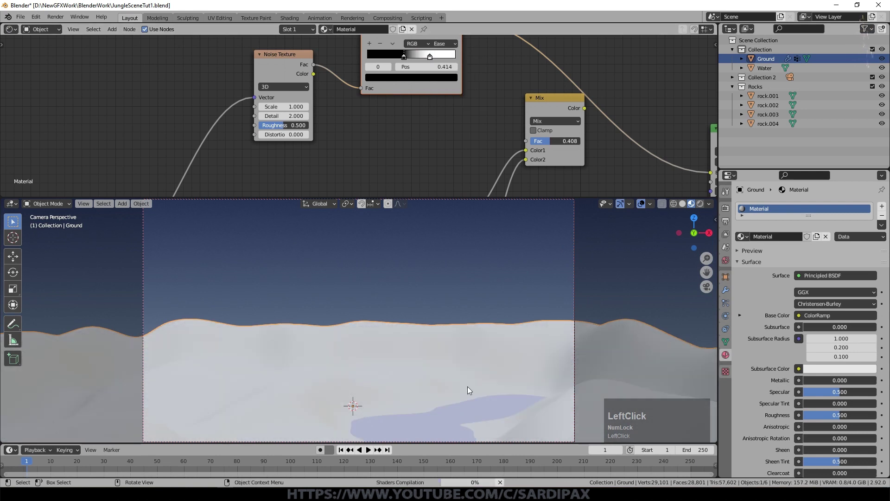
{"action": "middle_click_drag", "start_coordinate": [397, 316], "coordinate": [365, 387]}
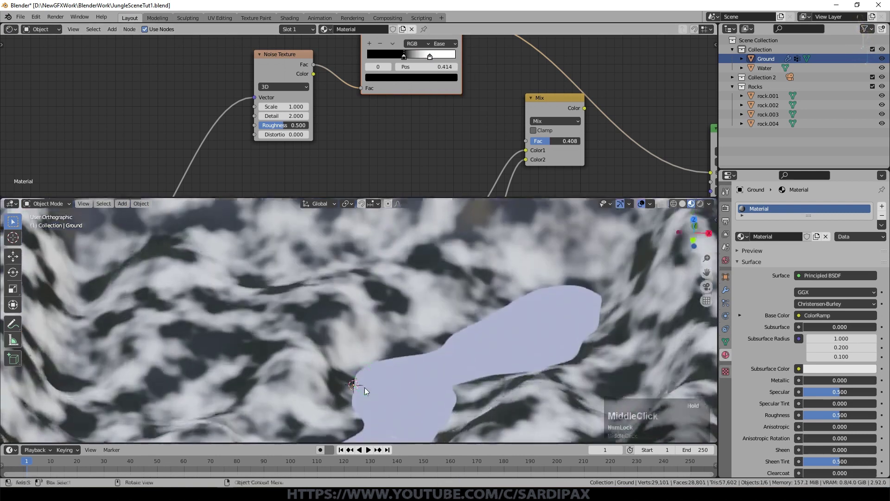
{"action": "scroll", "coordinate": [364, 388], "scroll_direction": "down", "scroll_amount": 3}
{"action": "scroll", "coordinate": [536, 121], "scroll_direction": "down", "scroll_amount": 2}
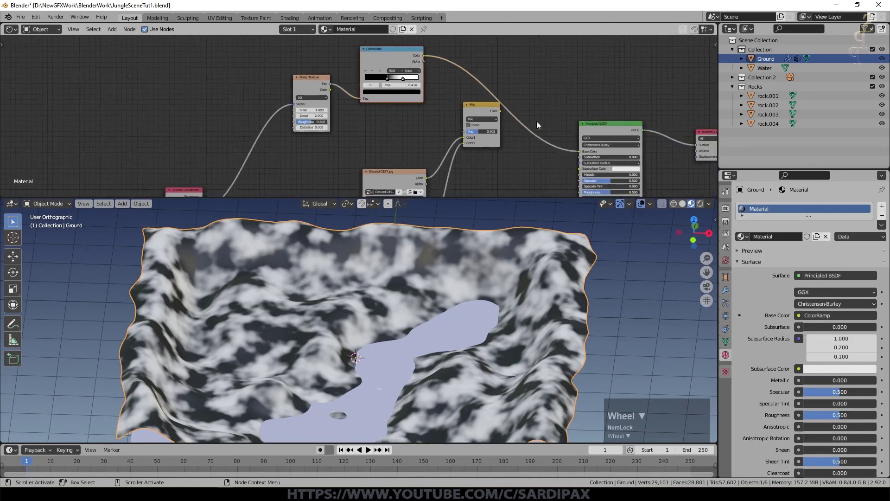
Step: Link the Mix node's Color to the Principled BSDF's Base Color and the ColorRamp's Color to the Mix node's Fac
{"action": "left_click_drag", "start_coordinate": [499, 112], "coordinate": [580, 151]}
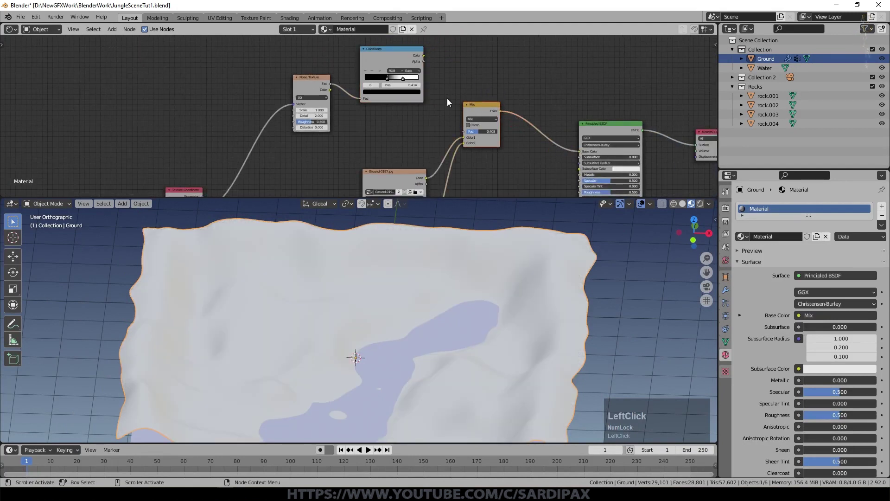
{"action": "left_click_drag", "start_coordinate": [392, 49], "coordinate": [482, 135]}
{"action": "scroll", "coordinate": [447, 68], "scroll_direction": "up", "scroll_amount": 2}
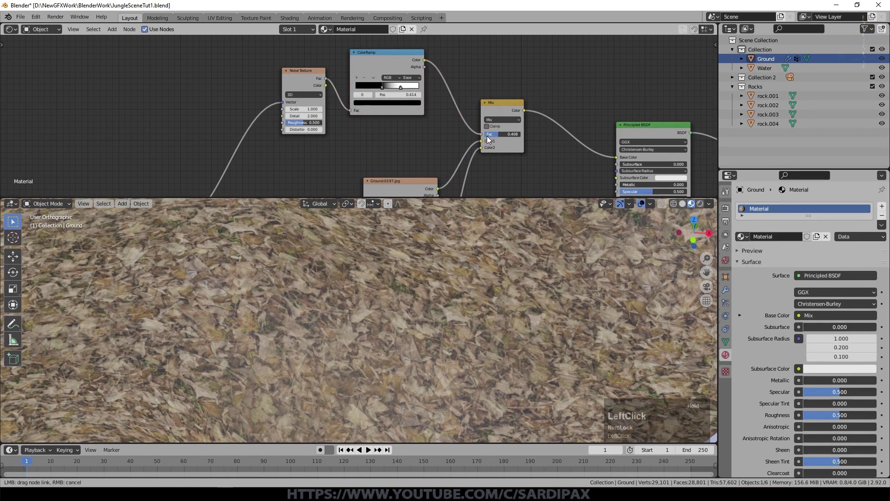
{"action": "key", "text": "KP_0"}
{"action": "middle_click_drag", "start_coordinate": [358, 335], "coordinate": [357, 253], "text": "shift"}
{"action": "scroll", "coordinate": [216, 333], "scroll_direction": "up", "scroll_amount": 6}
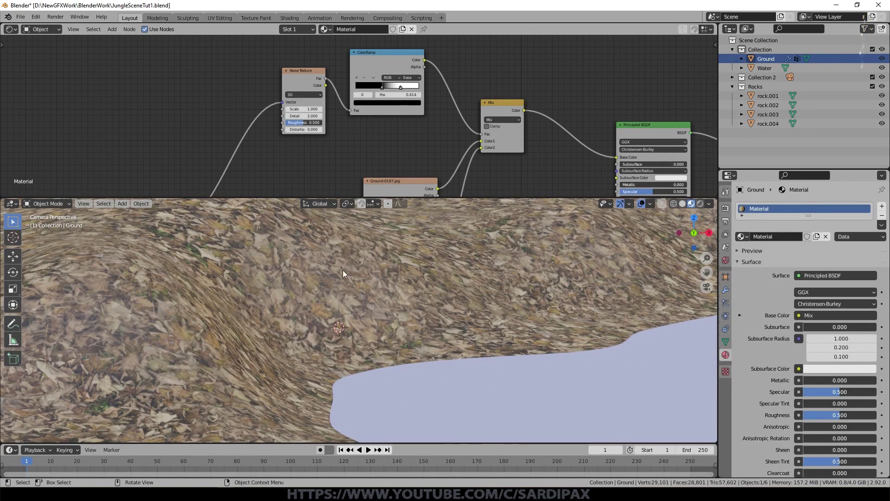
{"action": "scroll", "coordinate": [199, 385], "scroll_direction": "up", "scroll_amount": 1}
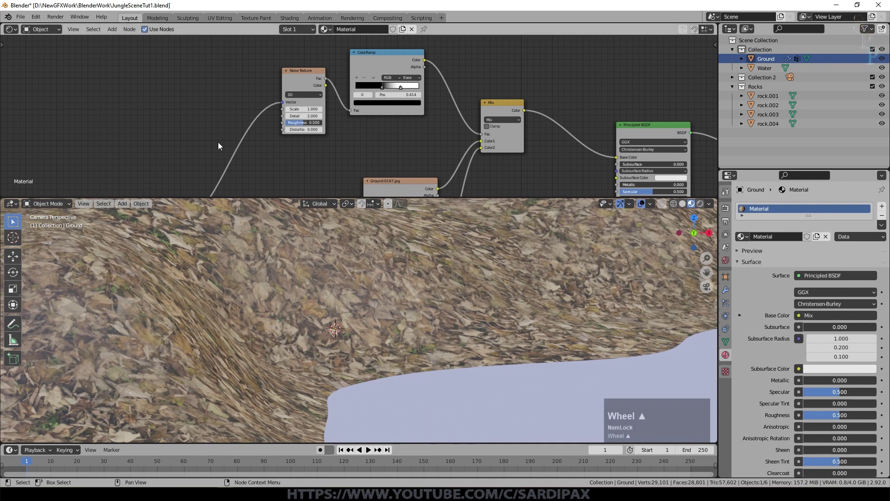
{"action": "scroll", "coordinate": [283, 290], "scroll_direction": "up", "scroll_amount": 2}
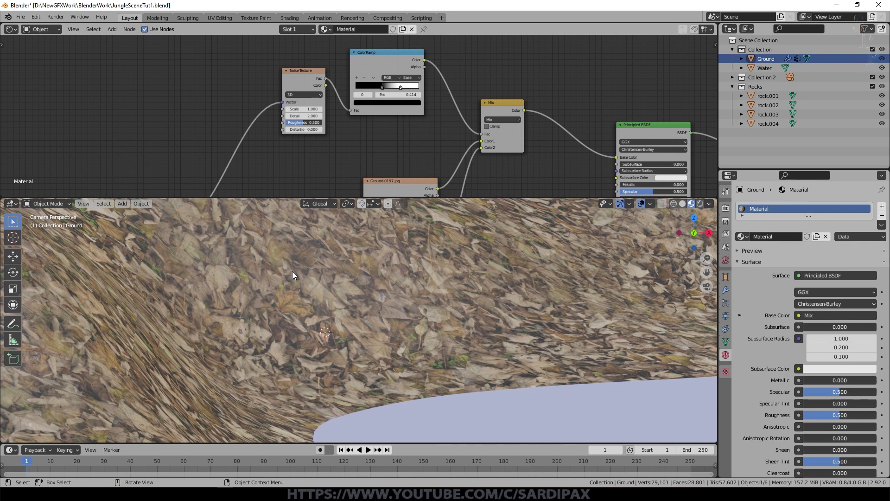
{"action": "scroll", "coordinate": [293, 272], "scroll_direction": "down", "scroll_amount": 2}
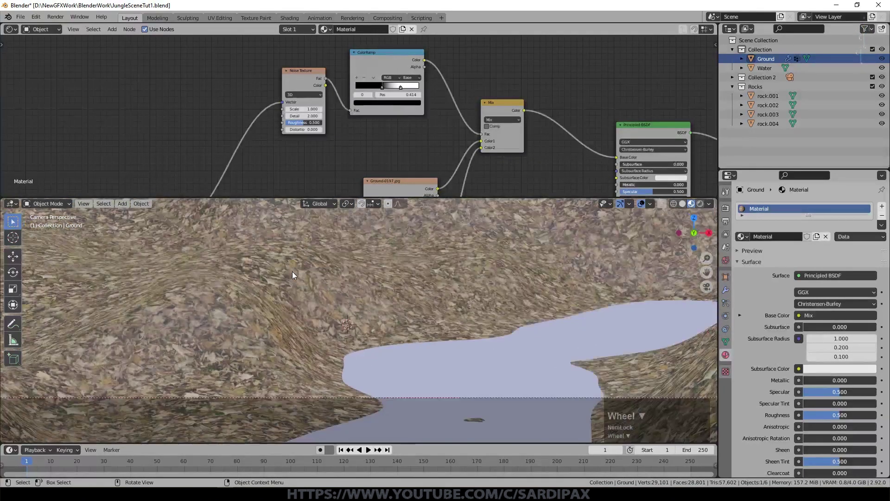
Step: Move the ColorRamp and Noise Texture nodes down closer to the image textures, and save the file
{"action": "scroll", "coordinate": [344, 99], "scroll_direction": "down", "scroll_amount": 4}
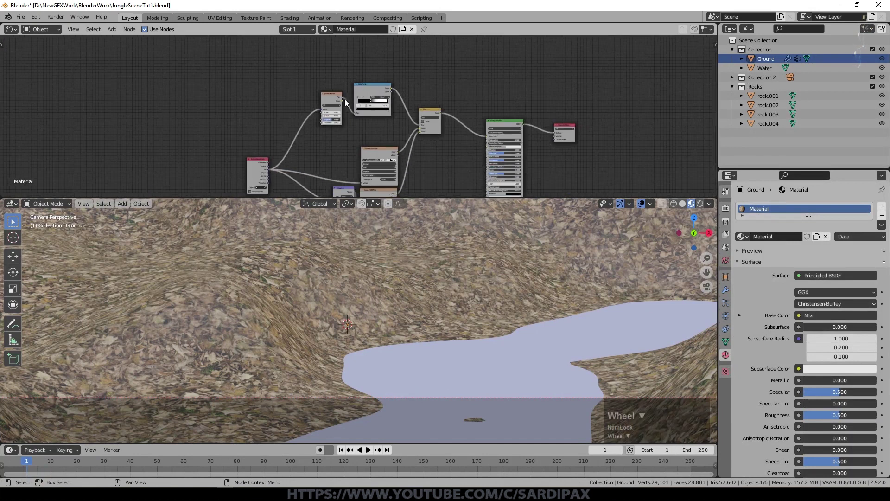
{"action": "left_click_drag", "start_coordinate": [372, 91], "coordinate": [377, 112]}
{"action": "left_click_drag", "start_coordinate": [332, 94], "coordinate": [326, 119]}
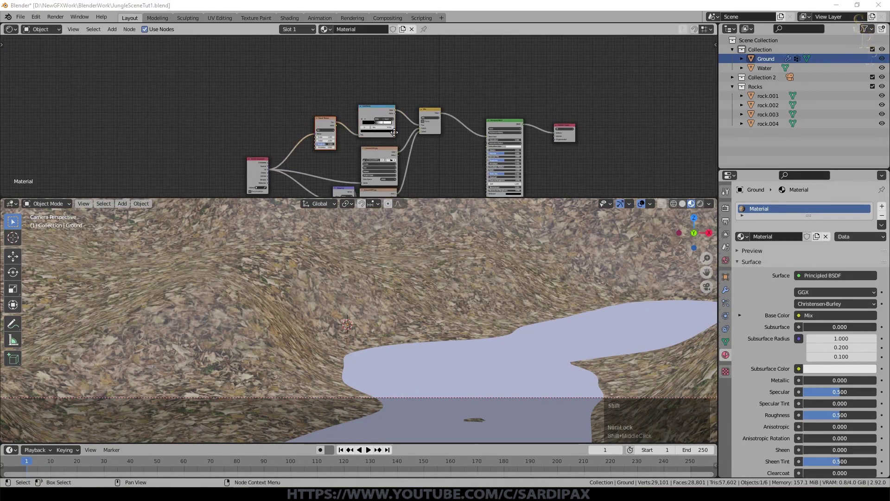
{"action": "middle_click_drag", "start_coordinate": [385, 139], "coordinate": [242, 86]}
{"action": "scroll", "coordinate": [416, 240], "scroll_direction": "up", "scroll_amount": 5}
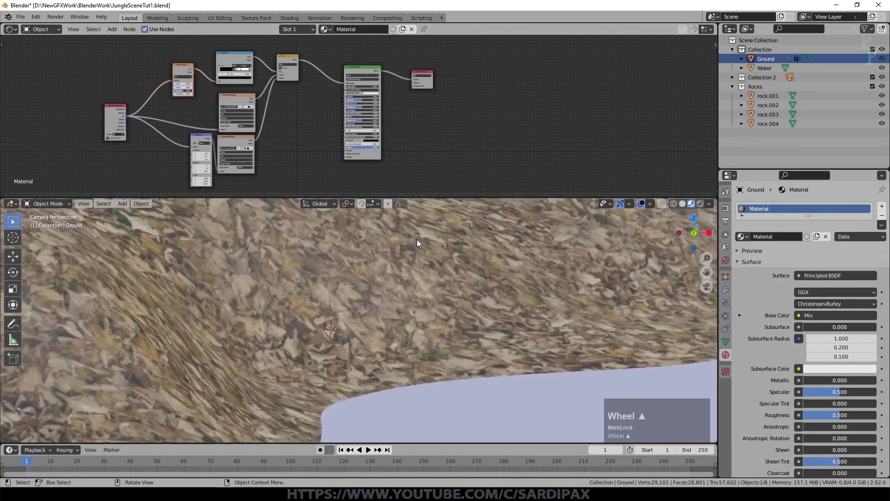
{"action": "mouse_move", "coordinate": [404, 255]}
{"action": "middle_mouse_down"}
{"action": "mouse_move", "coordinate": [411, 252]}
{"action": "mouse_move", "coordinate": [379, 273]}
{"action": "mouse_move", "coordinate": [416, 260]}
{"action": "mouse_move", "coordinate": [419, 268]}
{"action": "mouse_move", "coordinate": [410, 241]}
{"action": "middle_mouse_up"}
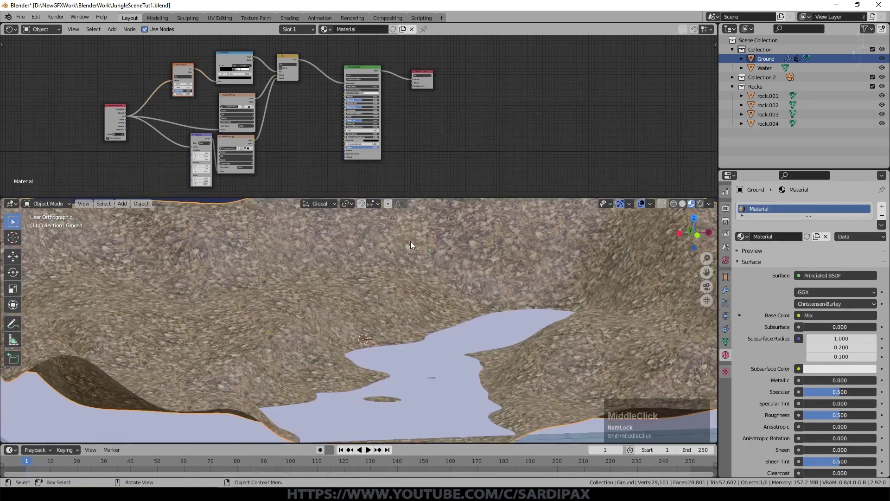
{"action": "key", "text": "ctrl+s"}
Step: Disconnect the Mix node from Base Color and add a second ColorRamp between it and the Principled BSDF, making room for the new node
{"action": "scroll", "coordinate": [358, 116], "scroll_direction": "up", "scroll_amount": 4}
{"action": "scroll", "coordinate": [307, 288], "scroll_direction": "up", "scroll_amount": 4}
{"action": "middle_click_drag", "start_coordinate": [360, 371], "coordinate": [419, 264], "text": "shift"}
{"action": "scroll", "coordinate": [417, 262], "scroll_direction": "up", "scroll_amount": 5}
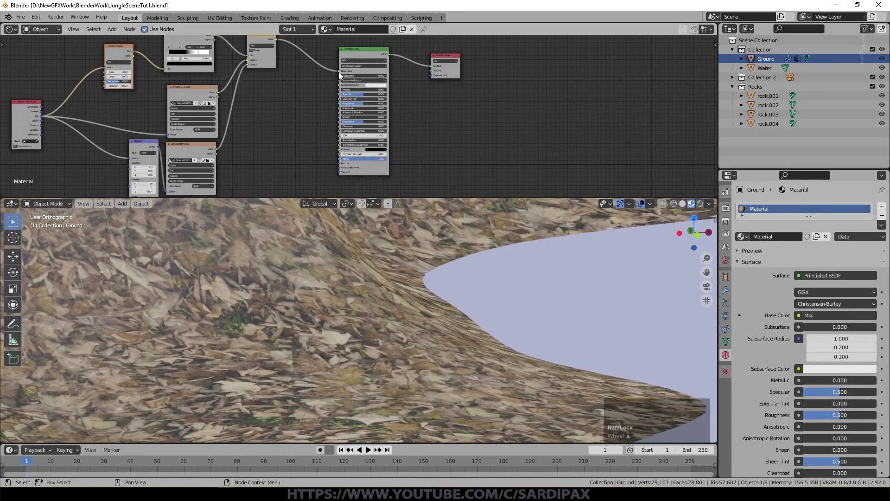
{"action": "left_click_drag", "start_coordinate": [339, 72], "coordinate": [303, 129]}
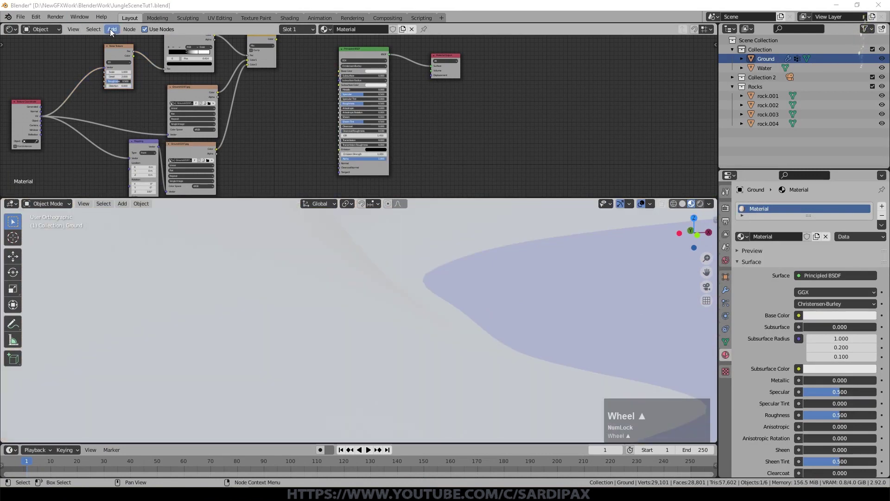
{"action": "left_click", "coordinate": [112, 29]}
{"action": "mouse_move", "coordinate": [124, 106]}
{"action": "left_click", "coordinate": [201, 124]}
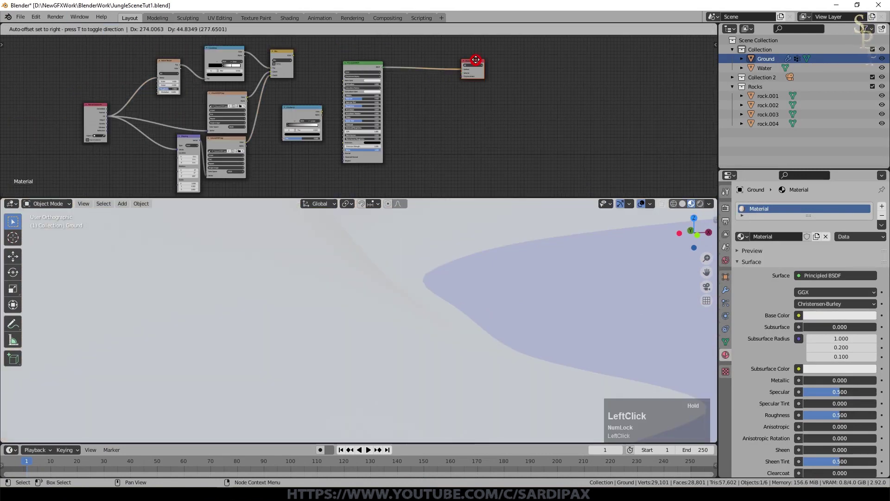
{"action": "left_click_drag", "start_coordinate": [360, 64], "coordinate": [423, 59]}
Step: Link the Mix node through the new ColorRamp to Base Color and narrow its stops, with white at 0.386
{"action": "scroll", "coordinate": [352, 78], "scroll_direction": "up", "scroll_amount": 5}
{"action": "left_click_drag", "start_coordinate": [262, 45], "coordinate": [301, 163]}
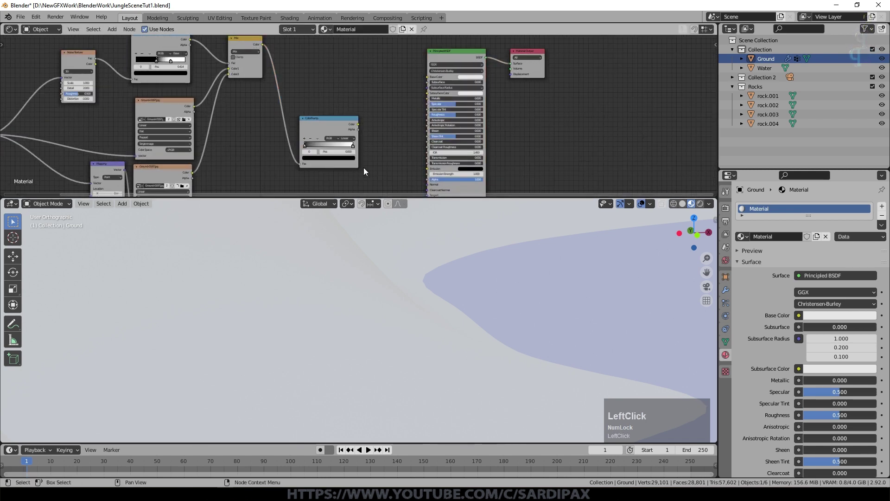
{"action": "left_click_drag", "start_coordinate": [359, 124], "coordinate": [427, 77]}
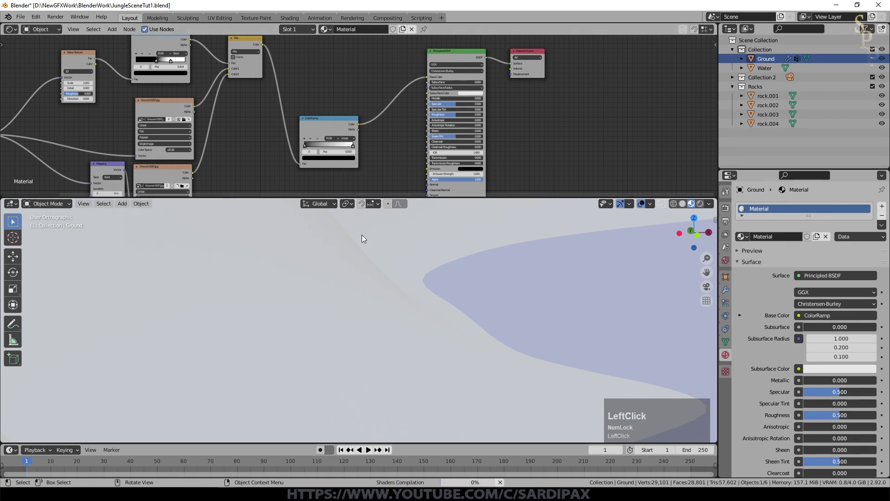
{"action": "left_click_drag", "start_coordinate": [306, 146], "coordinate": [324, 146]}
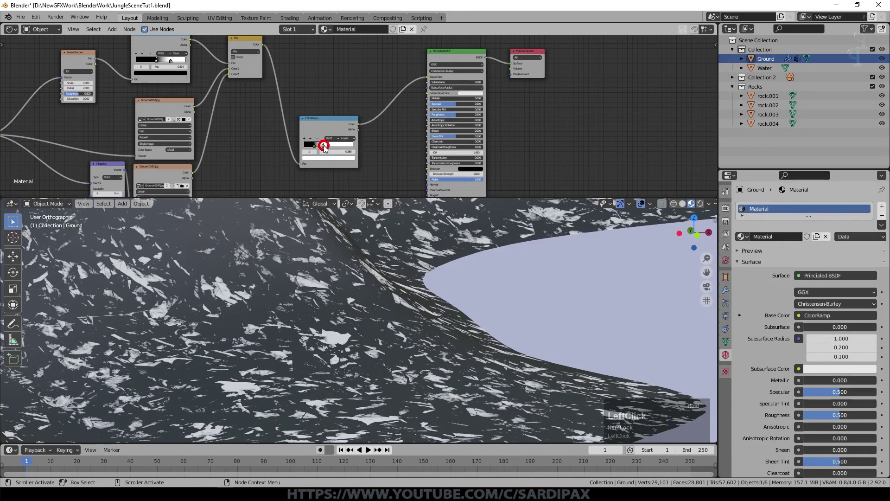
Step: Add a Bump node with the second ColorRamp's Color feeding its Height, and link its Normal output to the Principled BSDF's Normal
{"action": "left_click", "coordinate": [110, 29]}
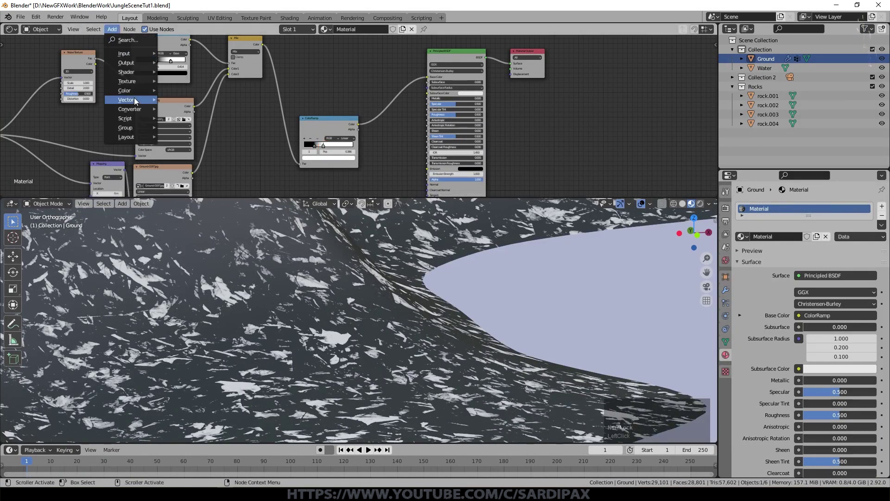
{"action": "mouse_move", "coordinate": [134, 99]}
{"action": "left_click", "coordinate": [187, 99]}
{"action": "left_click", "coordinate": [416, 172]}
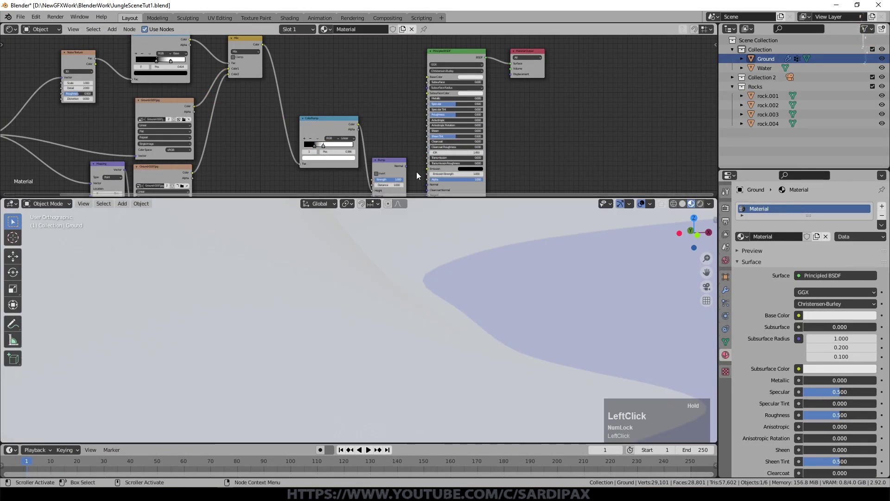
{"action": "middle_click_drag", "start_coordinate": [397, 123], "coordinate": [386, 88]}
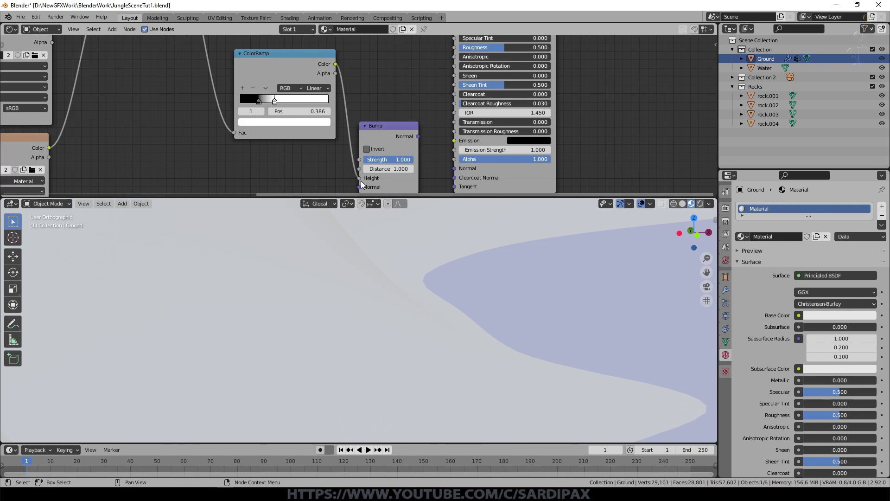
{"action": "left_click_drag", "start_coordinate": [418, 136], "coordinate": [462, 169]}
{"action": "middle_click_drag", "start_coordinate": [497, 191], "coordinate": [502, 158]}
{"action": "scroll", "coordinate": [338, 282], "scroll_direction": "up", "scroll_amount": 5}
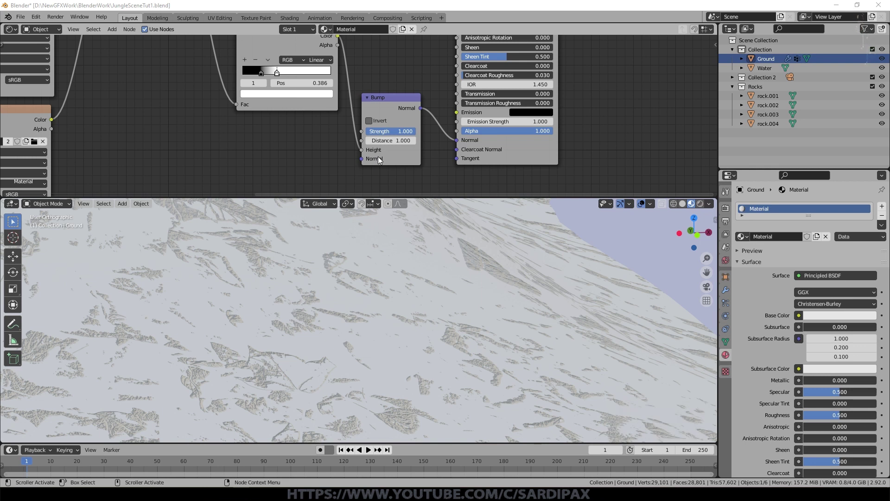
Step: Set the Bump node's Strength to 0.3
{"action": "left_click", "coordinate": [396, 132]}
{"action": "type", "text": "0.3"}
{"action": "key", "text": "KP_Enter"}
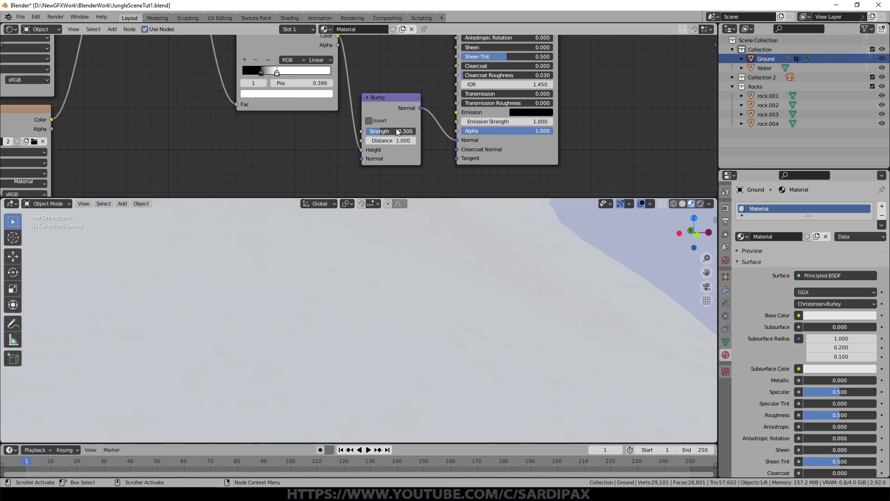
{"action": "mouse_move", "coordinate": [397, 131]}
{"action": "left_mouse_down"}
{"action": "mouse_move", "coordinate": [387, 133]}
{"action": "mouse_move", "coordinate": [399, 132]}
{"action": "left_mouse_up"}
Step: Reconnect the Mix node's Color output to the Principled BSDF's Base Color
{"action": "scroll", "coordinate": [373, 71], "scroll_direction": "down", "scroll_amount": 10}
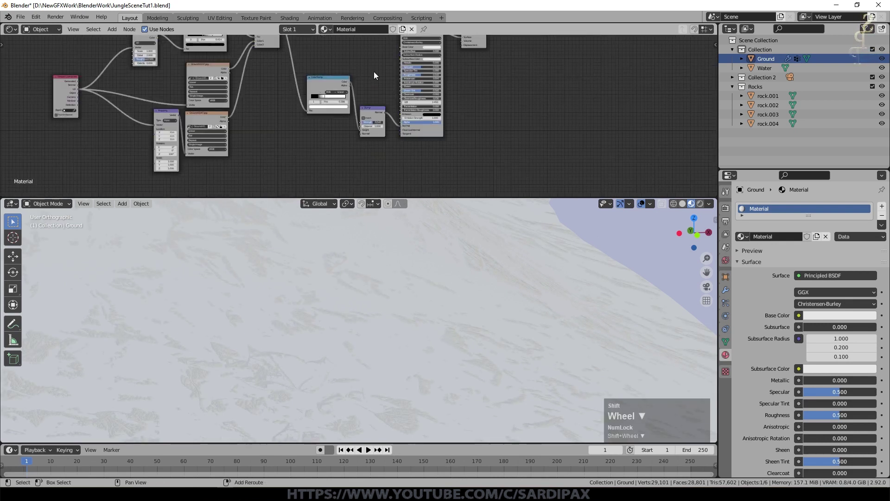
{"action": "middle_click_drag", "start_coordinate": [373, 71], "coordinate": [380, 171], "text": "shift"}
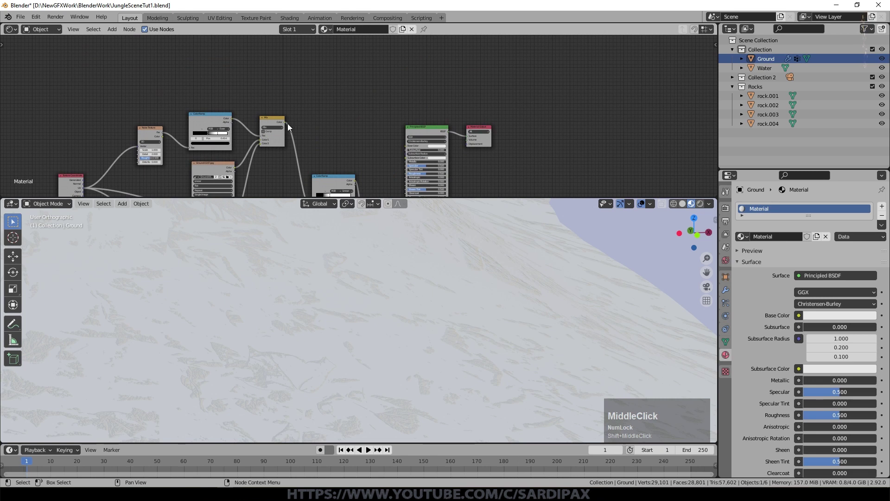
{"action": "left_click_drag", "start_coordinate": [284, 125], "coordinate": [406, 146]}
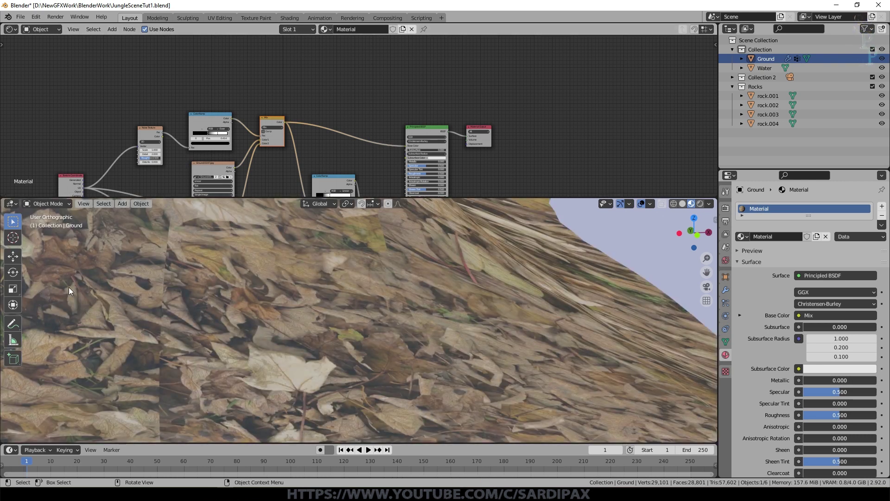
Step: Move the white stop of the noise mask's ColorRamp to position 0.877
{"action": "scroll", "coordinate": [69, 288], "scroll_direction": "down", "scroll_amount": 3}
{"action": "left_click", "coordinate": [224, 134]}
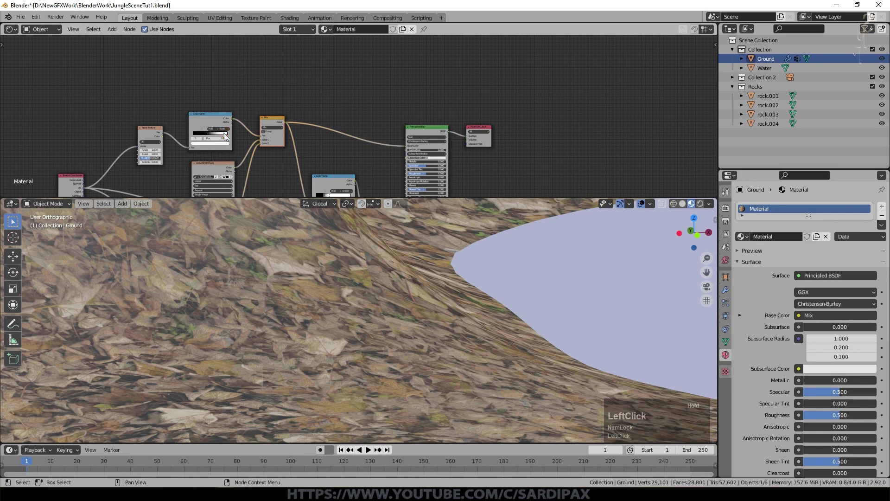
{"action": "scroll", "coordinate": [224, 133], "scroll_direction": "up", "scroll_amount": 2}
{"action": "scroll", "coordinate": [422, 278], "scroll_direction": "down", "scroll_amount": 3}
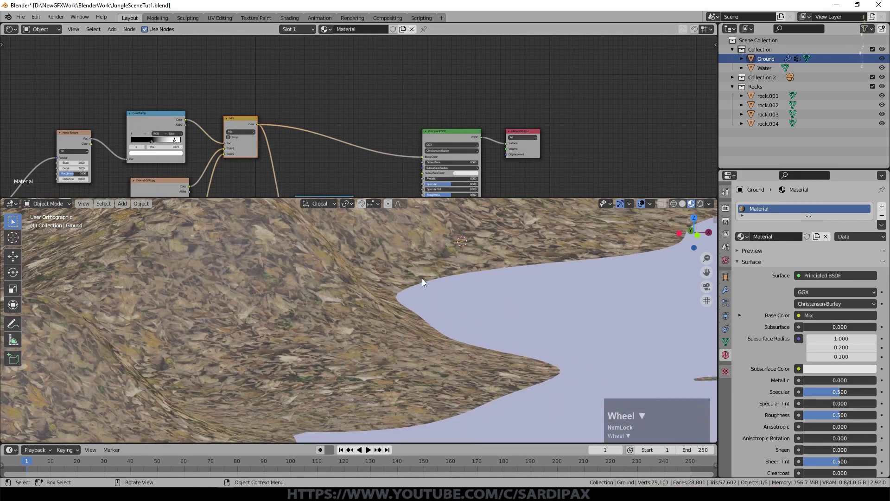
{"action": "middle_click_drag", "start_coordinate": [422, 278], "coordinate": [397, 223], "text": "shift"}
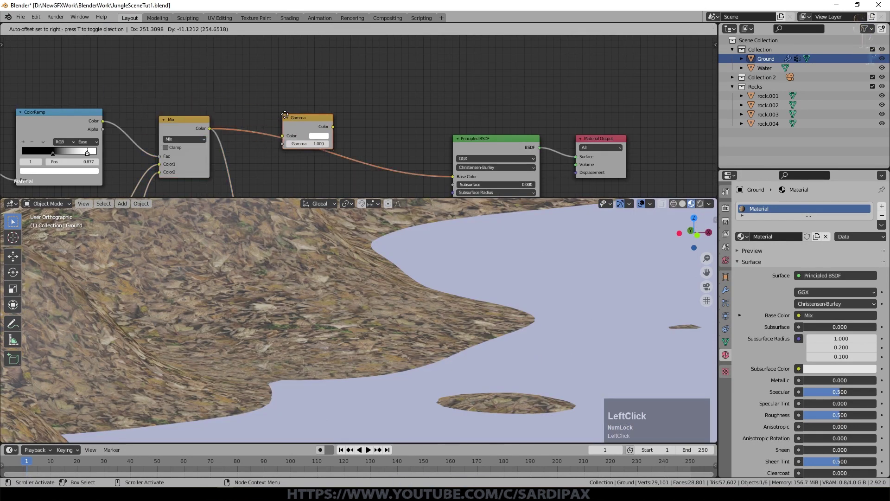
Step: Insert a Gamma node between the Mix node and the Principled BSDF's Base Color, and set its Gamma to 1.6
{"action": "left_click", "coordinate": [284, 114]}
{"action": "scroll", "coordinate": [378, 140], "scroll_direction": "up", "scroll_amount": 1}
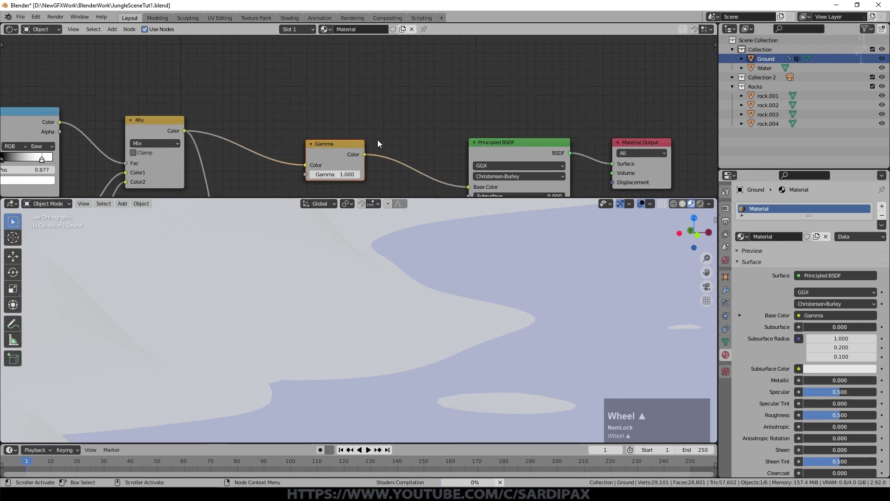
{"action": "left_click", "coordinate": [346, 176]}
{"action": "type", "text": "1.6"}
{"action": "key", "text": "KP_Enter"}
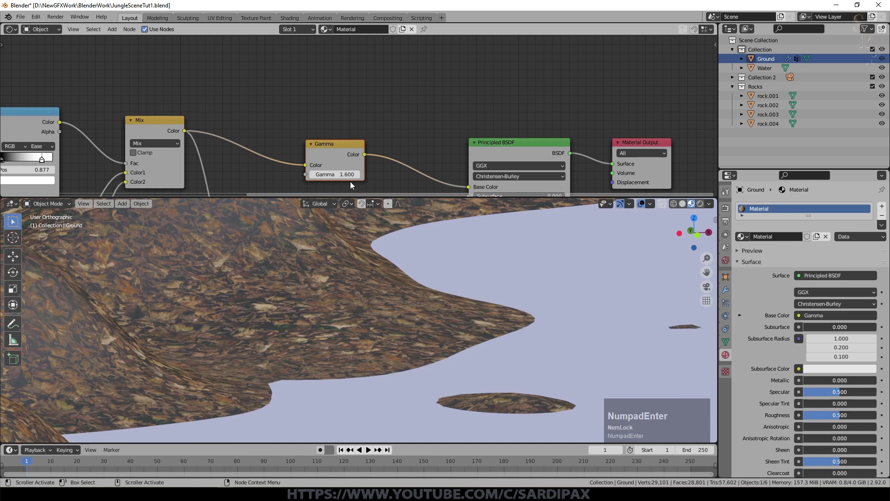
Step: Move the Material Output node away from the Principled BSDF and feed its Displacement from a new Noise Texture's Fac output
{"action": "scroll", "coordinate": [349, 182], "scroll_direction": "down", "scroll_amount": 6}
{"action": "left_click", "coordinate": [182, 127]}
{"action": "scroll", "coordinate": [522, 152], "scroll_direction": "up", "scroll_amount": 5}
{"action": "middle_click_drag", "start_coordinate": [604, 171], "coordinate": [298, 84]}
{"action": "scroll", "coordinate": [304, 78], "scroll_direction": "up", "scroll_amount": 1}
{"action": "left_click_drag", "start_coordinate": [323, 63], "coordinate": [502, 59]}
{"action": "left_click_drag", "start_coordinate": [327, 138], "coordinate": [459, 82]}
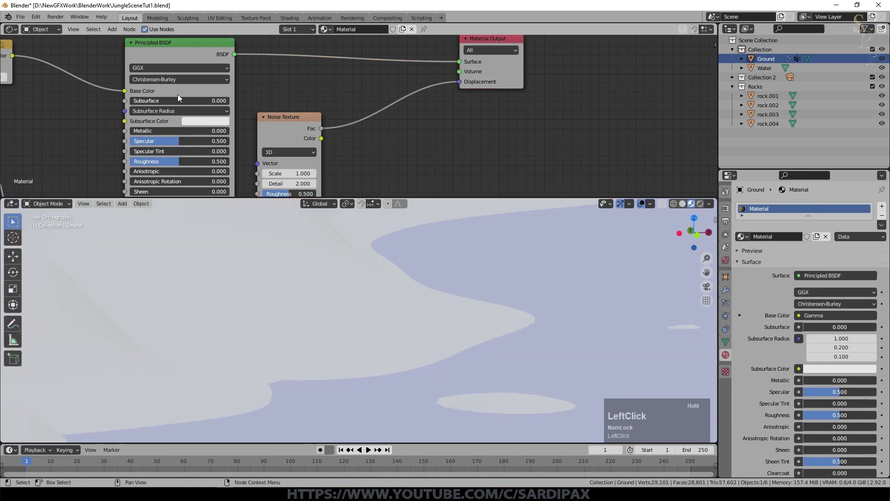
Step: Insert a Math node set to Multiply between the Noise Texture's Fac and the Material Output's Displacement
{"action": "key", "text": "shift+a"}
{"action": "mouse_move", "coordinate": [380, 120]}
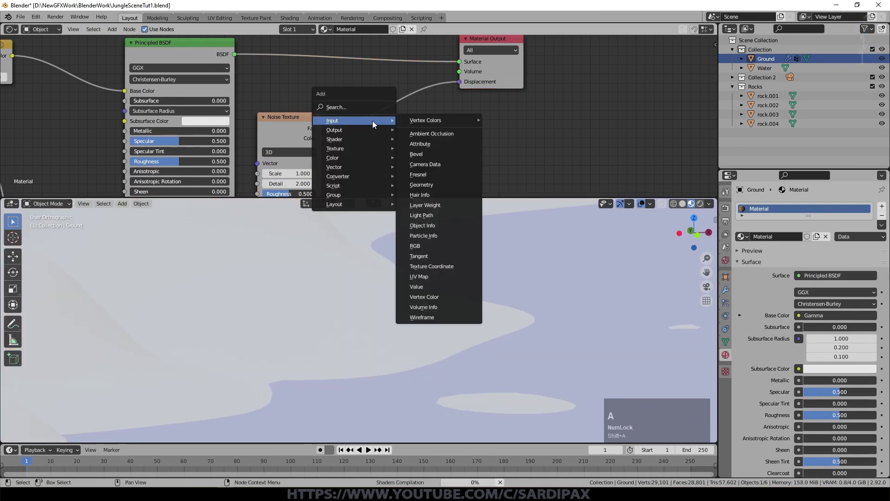
{"action": "mouse_move", "coordinate": [351, 174]}
{"action": "left_click", "coordinate": [415, 247]}
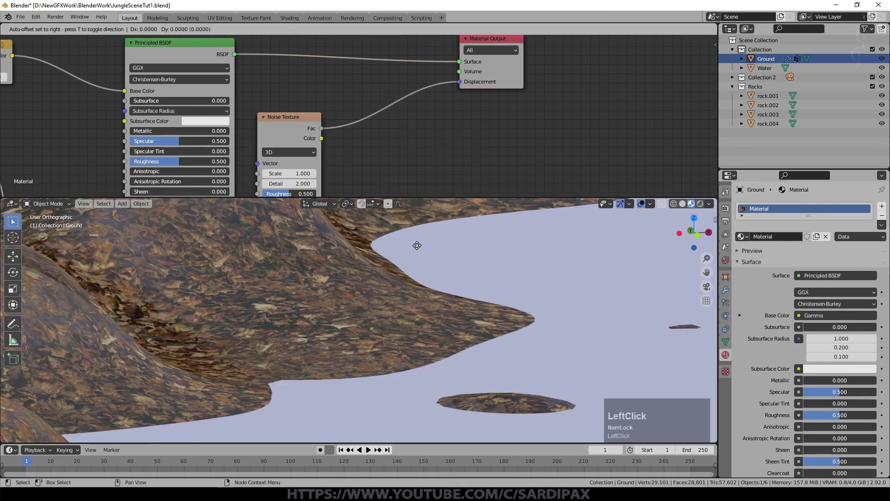
{"action": "left_click", "coordinate": [361, 86]}
{"action": "left_click", "coordinate": [383, 115]}
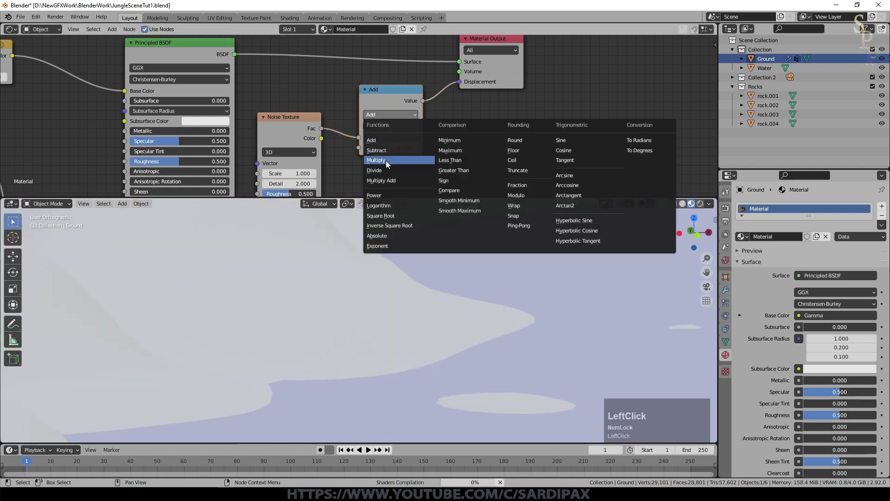
{"action": "left_click", "coordinate": [383, 158]}
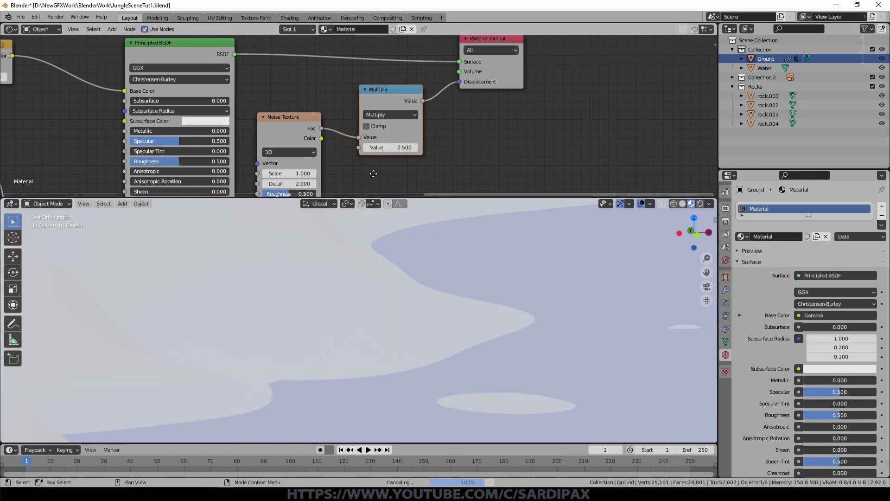
Step: Set the displacement Noise Texture's Scale to 750 and its Detail to 16
{"action": "middle_click_drag", "start_coordinate": [374, 173], "coordinate": [467, 115]}
{"action": "scroll", "coordinate": [378, 116], "scroll_direction": "up", "scroll_amount": 5}
{"action": "left_click", "coordinate": [402, 115]}
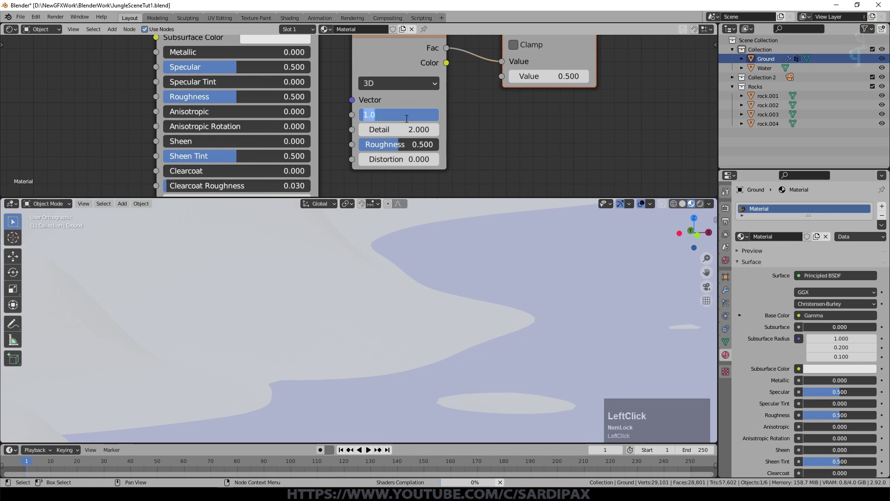
{"action": "type", "text": "750"}
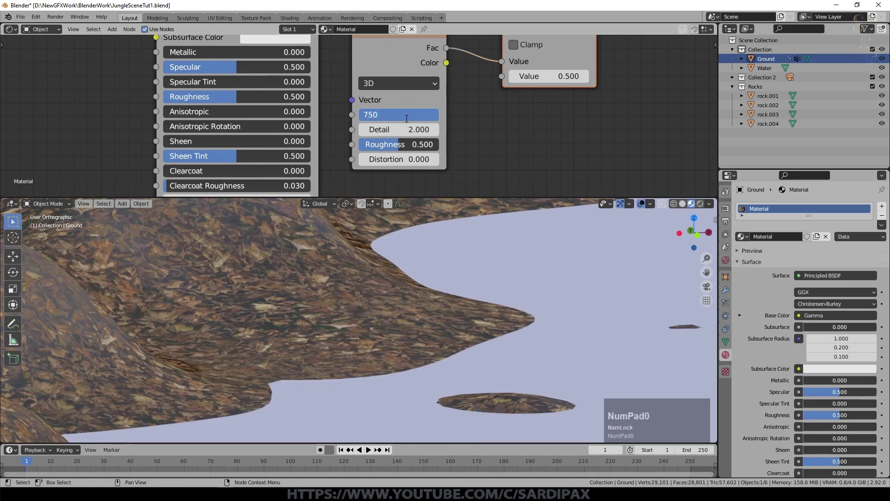
{"action": "key", "text": "KP_Enter"}
{"action": "left_click_drag", "start_coordinate": [408, 129], "coordinate": [524, 129]}
{"action": "scroll", "coordinate": [353, 301], "scroll_direction": "up", "scroll_amount": 8}
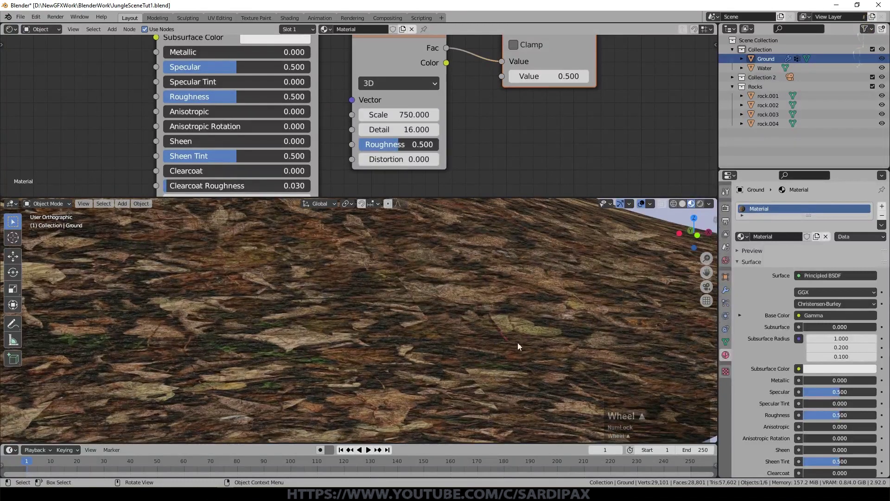
Step: Set the Multiply node's second Value to 0.3 and save the file
{"action": "left_click", "coordinate": [551, 76]}
{"action": "type", "text": "0.3"}
{"action": "key", "text": "KP_Enter"}
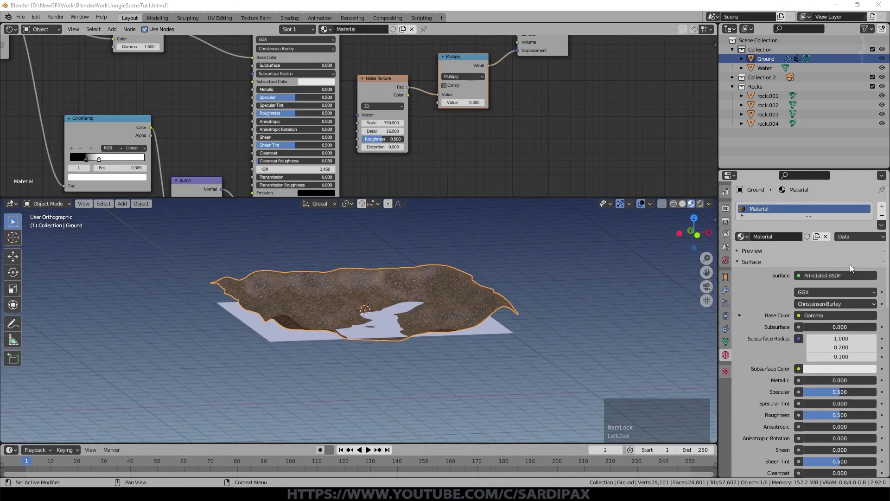
{"action": "key", "text": "ctrl+s"}
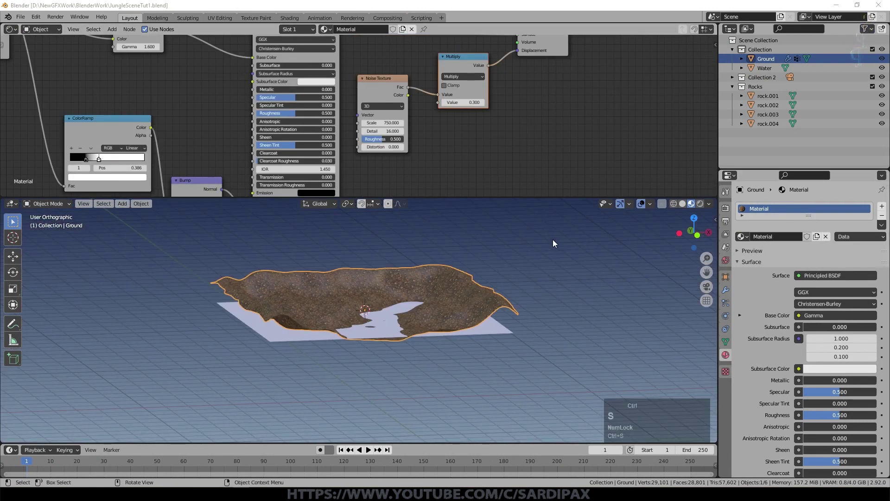
{"action": "key", "text": "ctrl+s"}
Step: Lower the camera while looking through it so its frame takes in more of the stream, and save the file
{"action": "key", "text": "KP_0"}
{"action": "scroll", "coordinate": [496, 255], "scroll_direction": "down", "scroll_amount": 11}
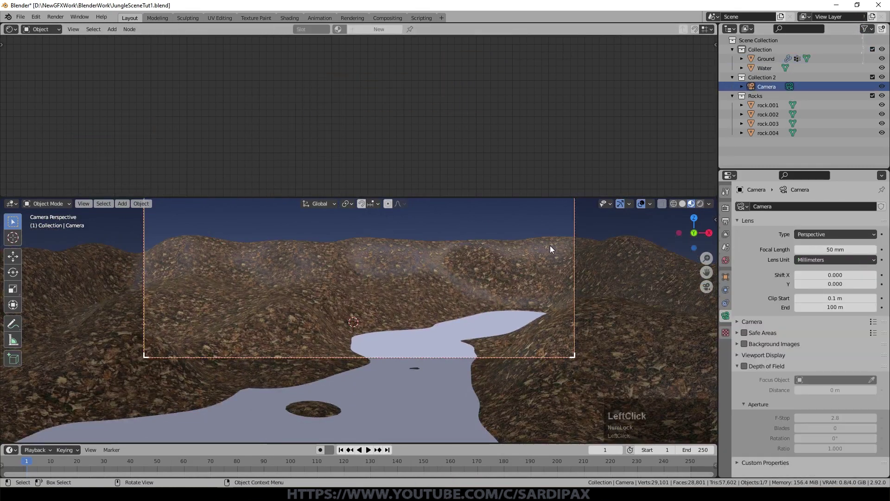
{"action": "key", "text": "g"}
{"action": "left_click", "coordinate": [548, 325]}
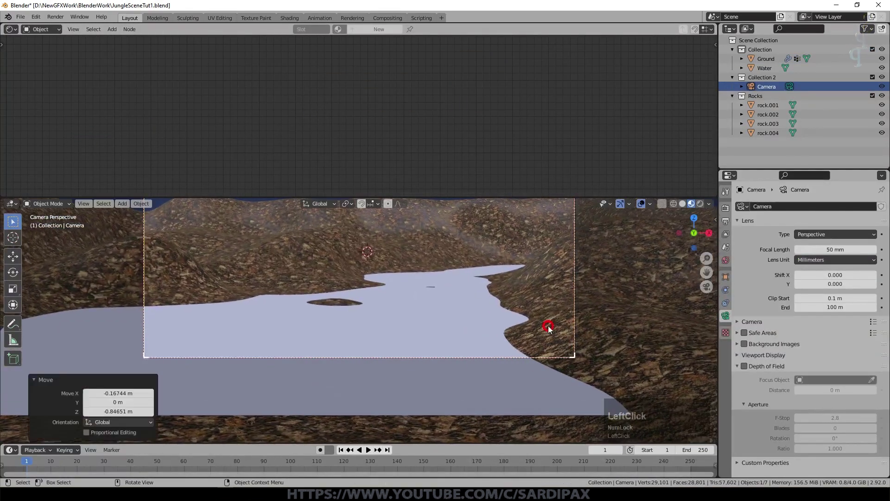
{"action": "scroll", "coordinate": [527, 305], "scroll_direction": "down", "scroll_amount": 2}
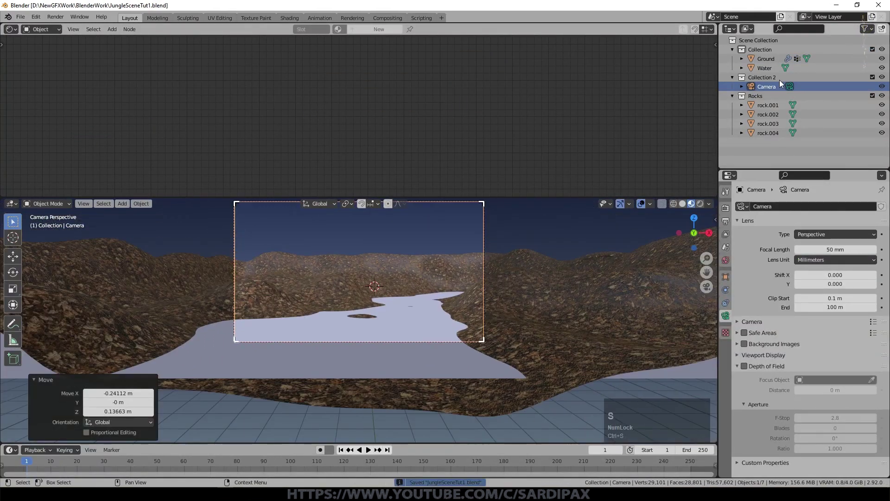
Step: Enable nodes for the world, use a Hosek / Wilkie Sky Texture as the background colour, and adjust its sun direction
{"action": "left_click", "coordinate": [732, 77]}
{"action": "left_click", "coordinate": [726, 260]}
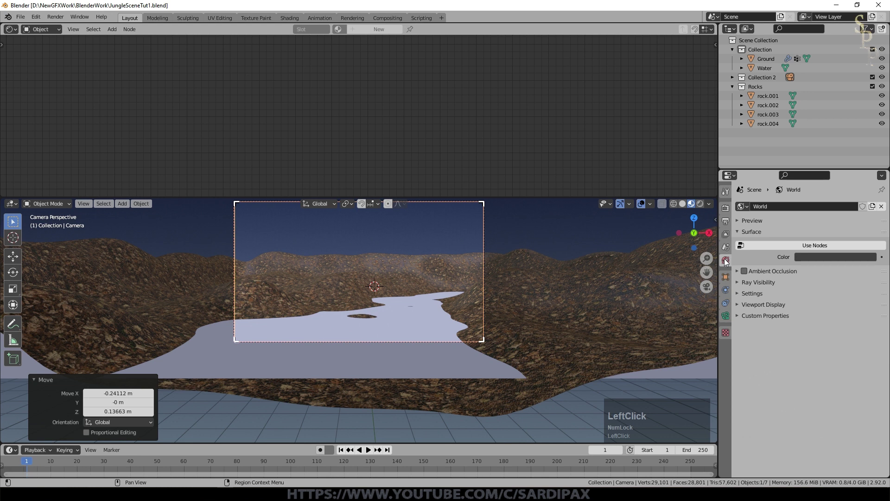
{"action": "left_click", "coordinate": [793, 245]}
{"action": "left_click", "coordinate": [800, 262]}
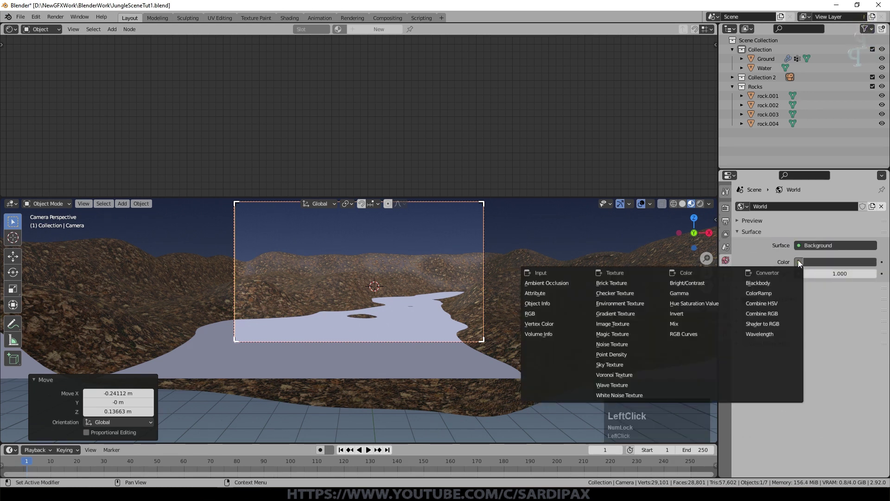
{"action": "left_click", "coordinate": [618, 365]}
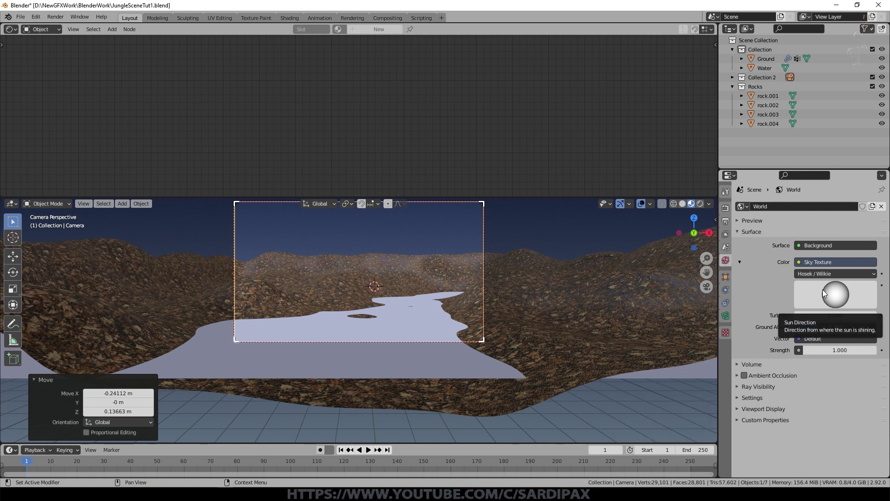
{"action": "left_click_drag", "start_coordinate": [836, 300], "coordinate": [853, 272]}
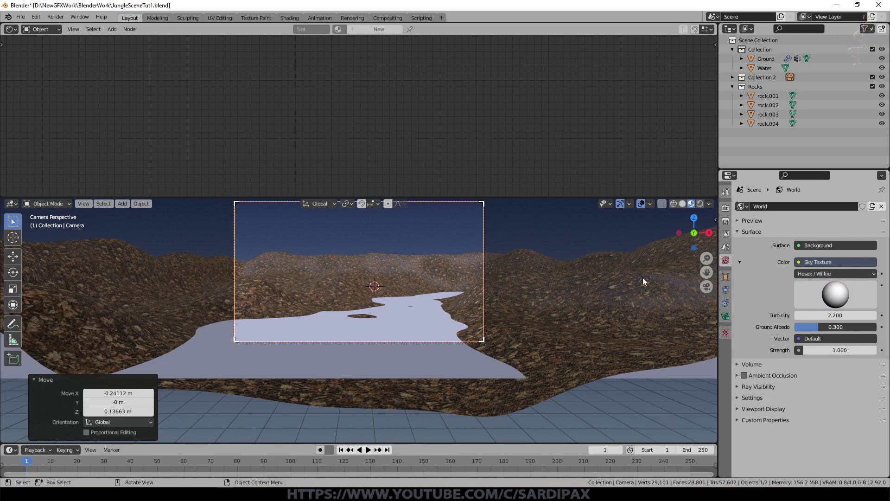
Step: Leave the camera view and add a Sun light to the scene
{"action": "middle_click_drag", "start_coordinate": [597, 305], "coordinate": [557, 328]}
{"action": "scroll", "coordinate": [556, 327], "scroll_direction": "down", "scroll_amount": 5}
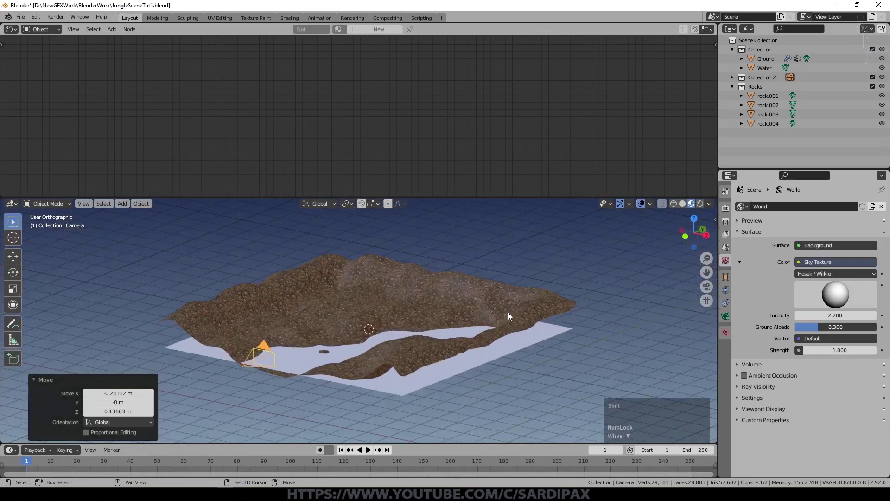
{"action": "key", "text": "shift+a"}
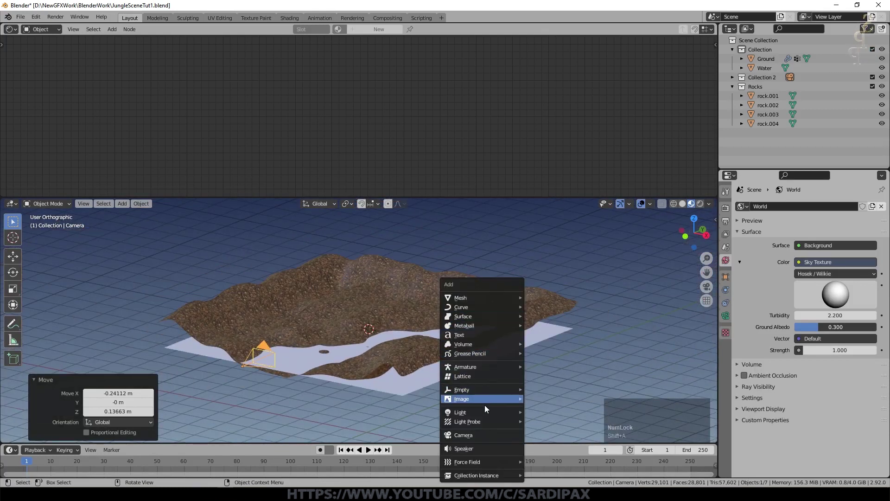
{"action": "mouse_move", "coordinate": [481, 415]}
{"action": "left_click", "coordinate": [542, 422]}
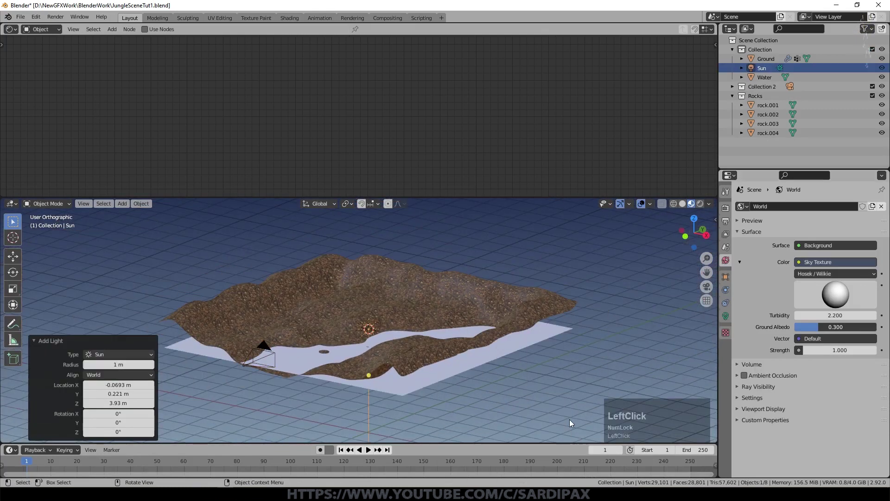
Step: Rotate the Sun light and move it off to the side so it shines across the ground at a low angle
{"action": "scroll", "coordinate": [452, 302], "scroll_direction": "down", "scroll_amount": 4}
{"action": "key", "text": "g"}
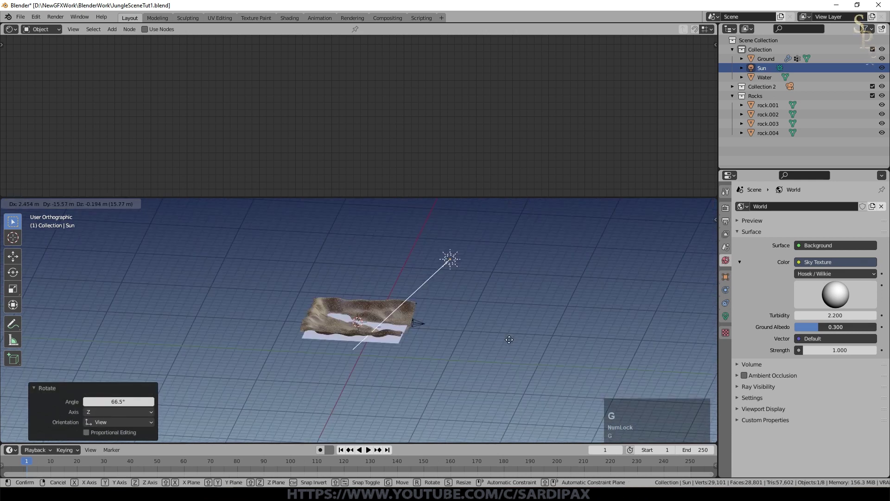
{"action": "left_click", "coordinate": [506, 317]}
{"action": "middle_click_drag", "start_coordinate": [505, 317], "coordinate": [275, 298]}
{"action": "key", "text": "g"}
{"action": "left_click", "coordinate": [400, 321]}
{"action": "middle_click_drag", "start_coordinate": [396, 304], "coordinate": [455, 316]}
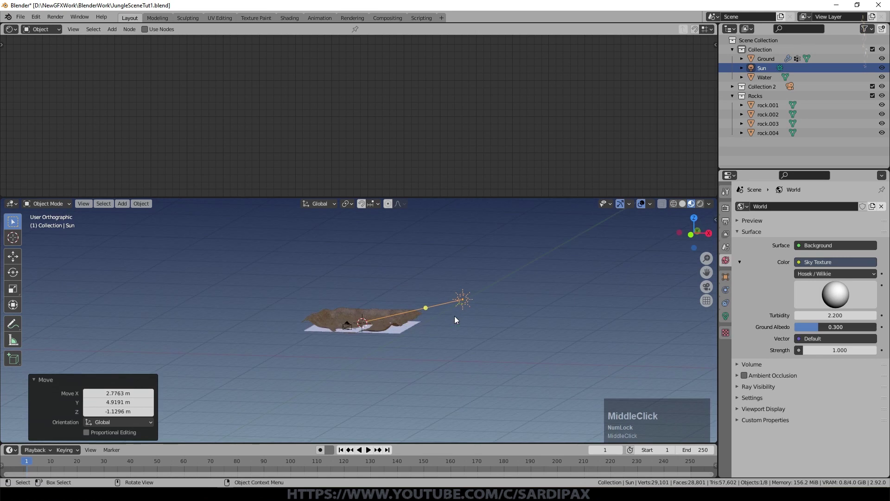
{"action": "scroll", "coordinate": [455, 316], "scroll_direction": "up", "scroll_amount": 3}
{"action": "key", "text": "KP_0"}
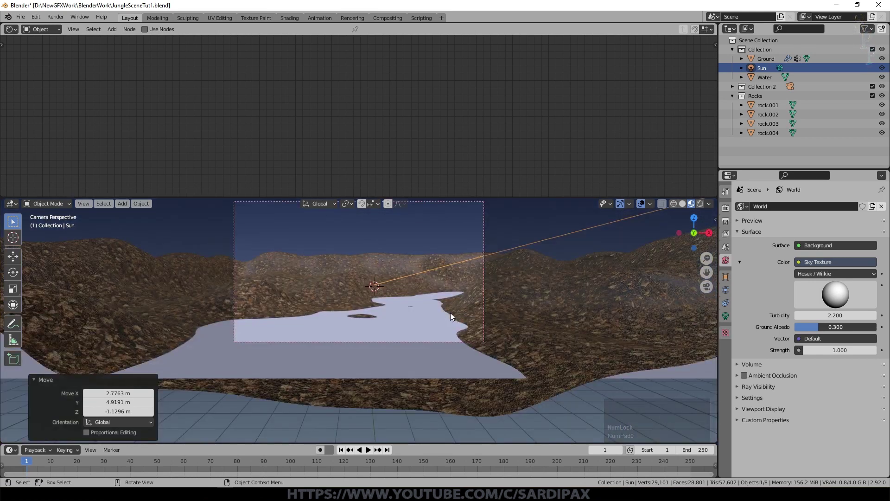
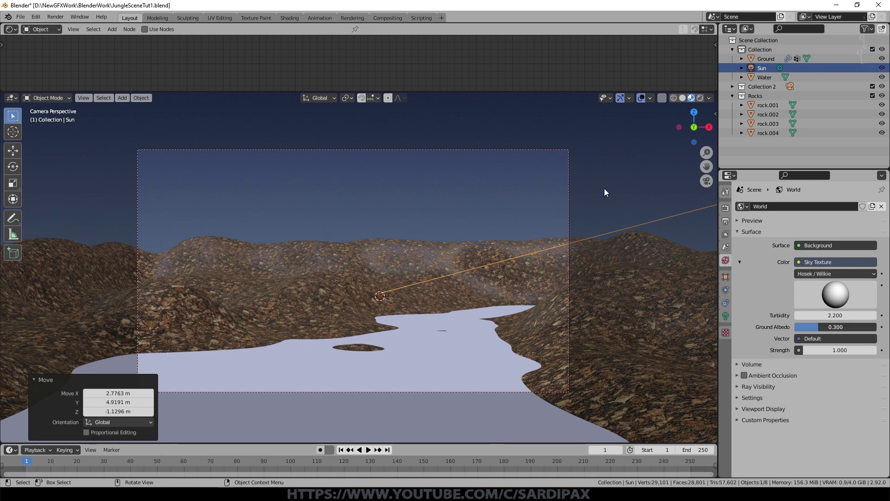
Step: Give the Sun light a pale yellow colour and a Strength of 3, and save the file
{"action": "left_click", "coordinate": [726, 316]}
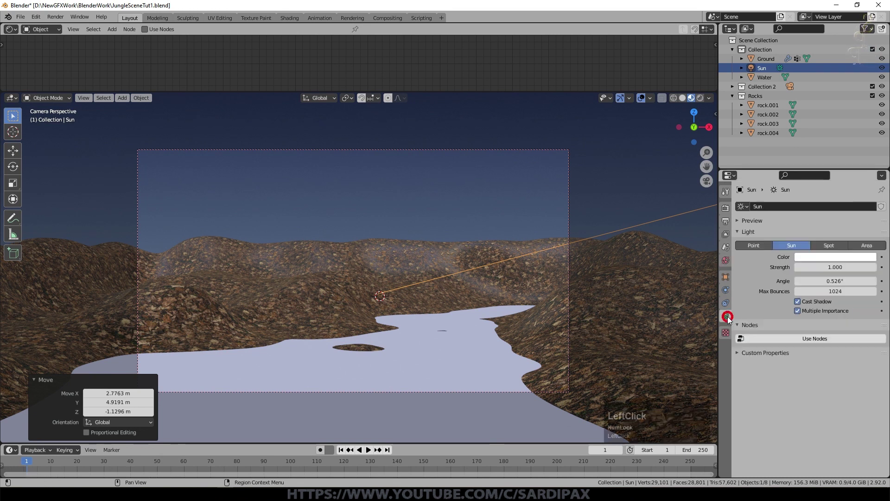
{"action": "left_click", "coordinate": [828, 258]}
{"action": "left_click", "coordinate": [826, 170]}
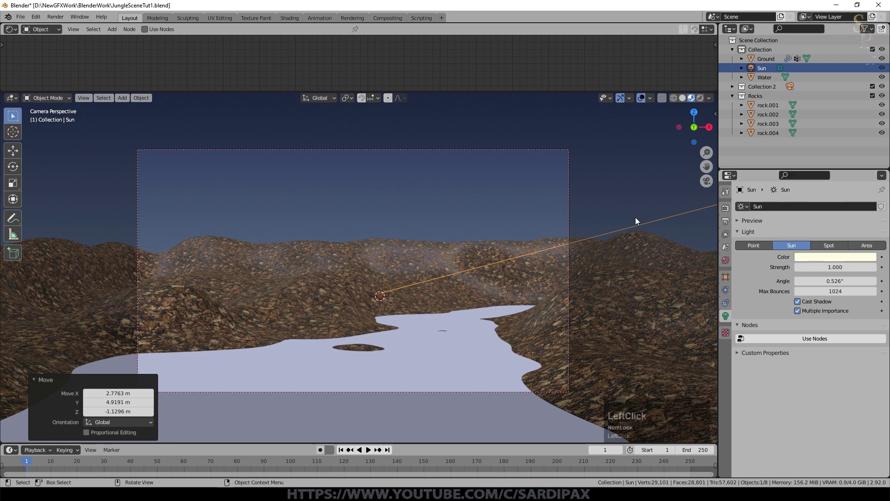
{"action": "left_click", "coordinate": [832, 266]}
{"action": "type", "text": "3"}
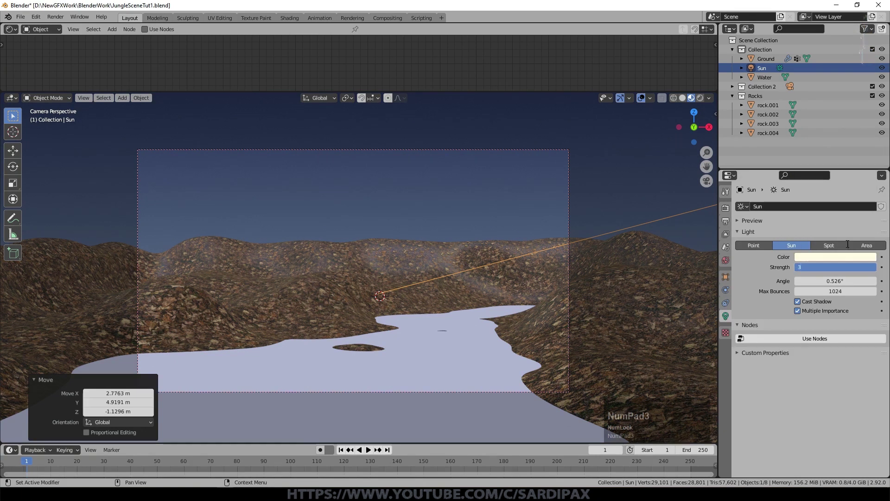
{"action": "key", "text": "KP_Enter"}
{"action": "key", "text": "ctrl+s"}
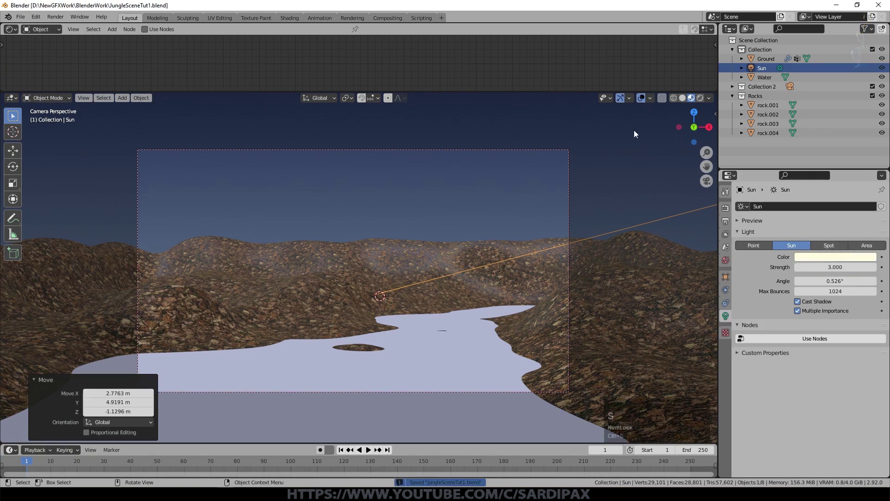
Step: Preview the camera view with rendered shading and enlarge the node editor area
{"action": "left_click", "coordinate": [700, 98]}
{"action": "scroll", "coordinate": [554, 239], "scroll_direction": "up", "scroll_amount": 1}
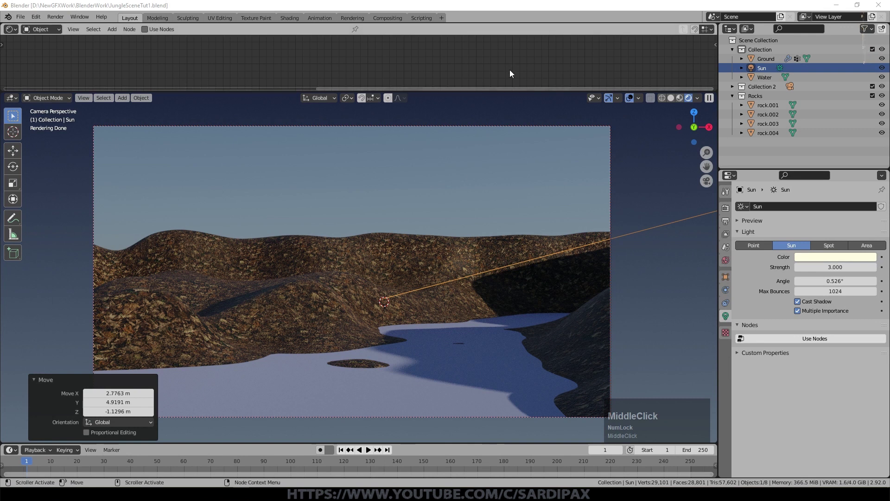
{"action": "left_click_drag", "start_coordinate": [511, 91], "coordinate": [501, 201]}
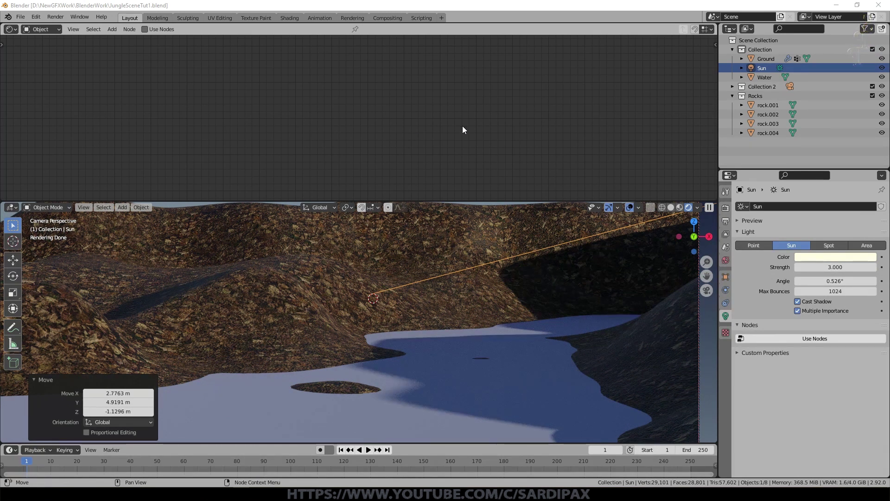
Step: Select the water plane and delete the Principled BSDF node from its Water material
{"action": "left_click", "coordinate": [112, 29]}
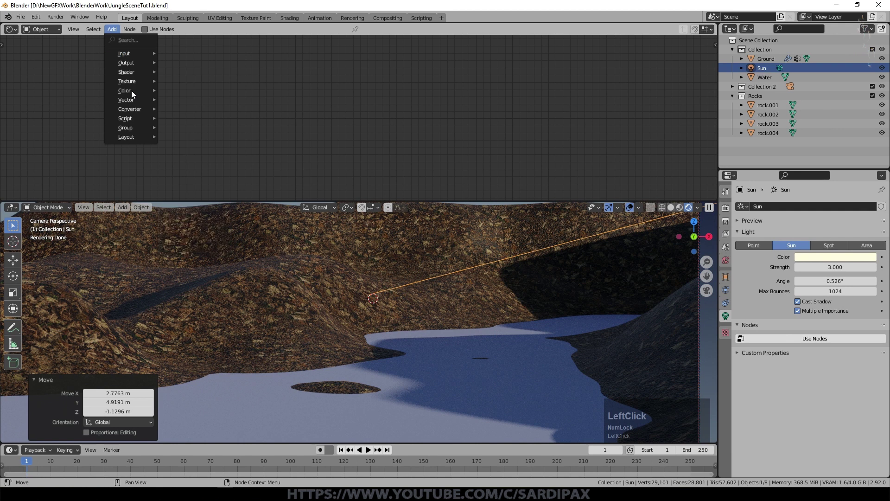
{"action": "left_click", "coordinate": [533, 388]}
{"action": "middle_click_drag", "start_coordinate": [405, 121], "coordinate": [611, 67]}
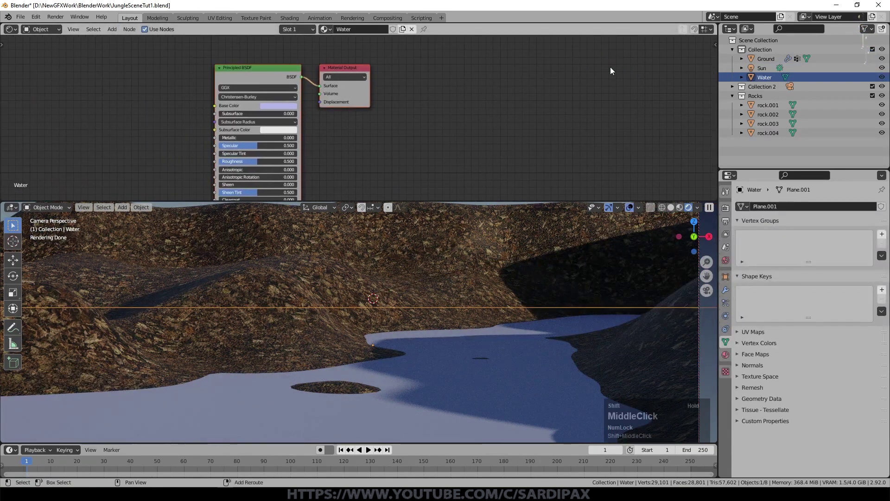
{"action": "scroll", "coordinate": [309, 91], "scroll_direction": "down", "scroll_amount": 1}
{"action": "left_click", "coordinate": [275, 75]}
{"action": "key", "text": "Delete"}
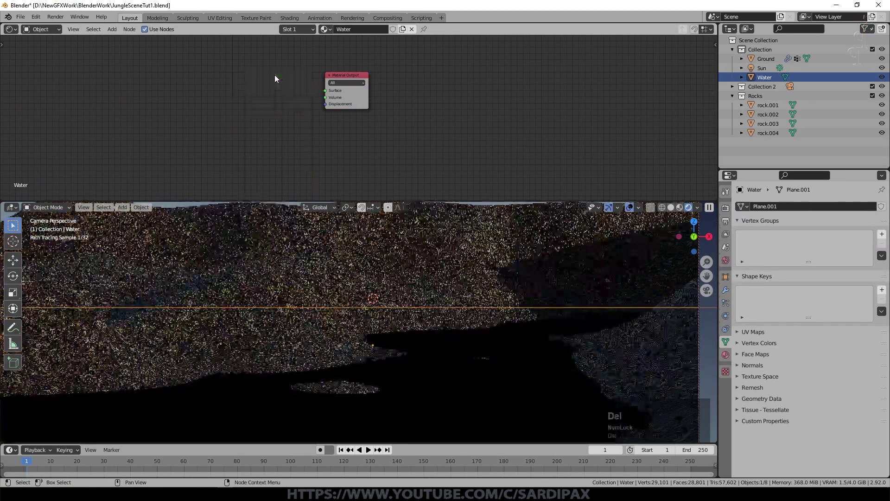
Step: Add a Glass BSDF node to the Water material and connect its BSDF output to the Material Output's Surface input
{"action": "key", "text": "shift+a"}
{"action": "mouse_move", "coordinate": [260, 103]}
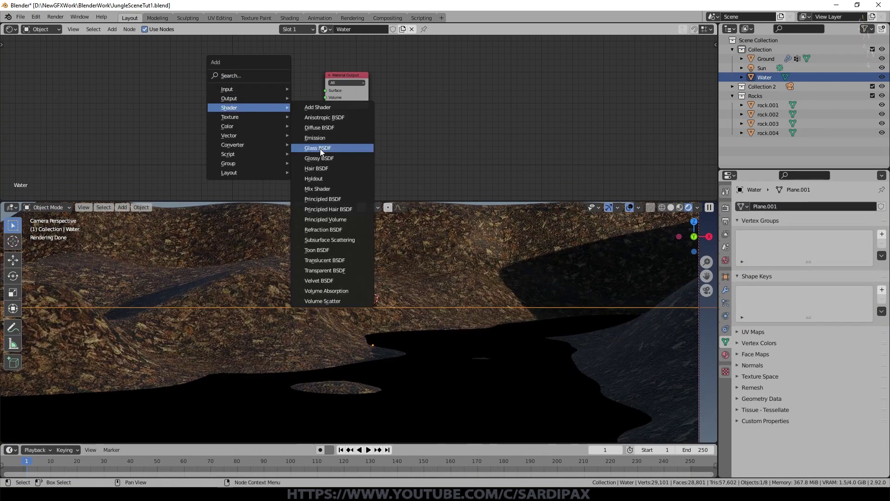
{"action": "left_click", "coordinate": [319, 146]}
{"action": "left_click", "coordinate": [237, 68]}
{"action": "left_click_drag", "start_coordinate": [283, 79], "coordinate": [327, 93]}
{"action": "middle_click_drag", "start_coordinate": [329, 95], "coordinate": [437, 99]}
Step: Set the Cycles samples to 16 for the viewport and 64 for the render, and enable Adaptive Sampling
{"action": "left_click", "coordinate": [724, 210]}
{"action": "left_click", "coordinate": [841, 300]}
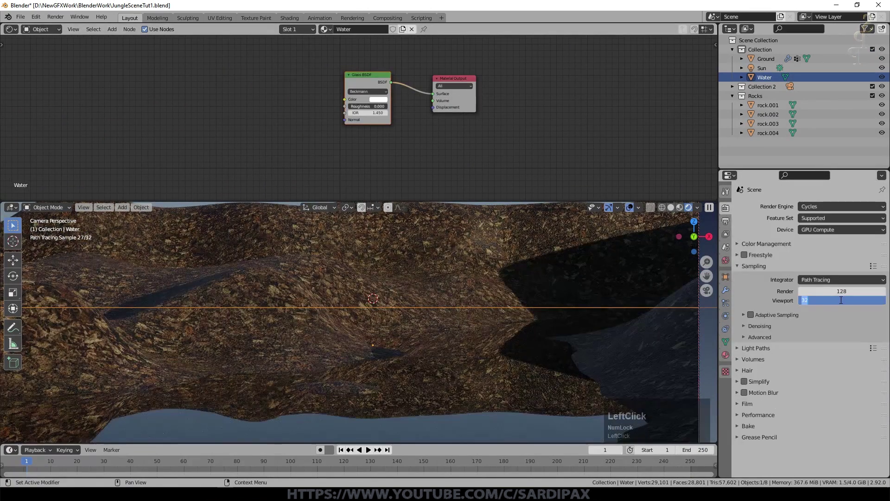
{"action": "type", "text": "16"}
{"action": "key", "text": "Return"}
{"action": "left_click", "coordinate": [824, 291]}
{"action": "type", "text": "64"}
{"action": "key", "text": "Return"}
{"action": "left_click", "coordinate": [751, 314]}
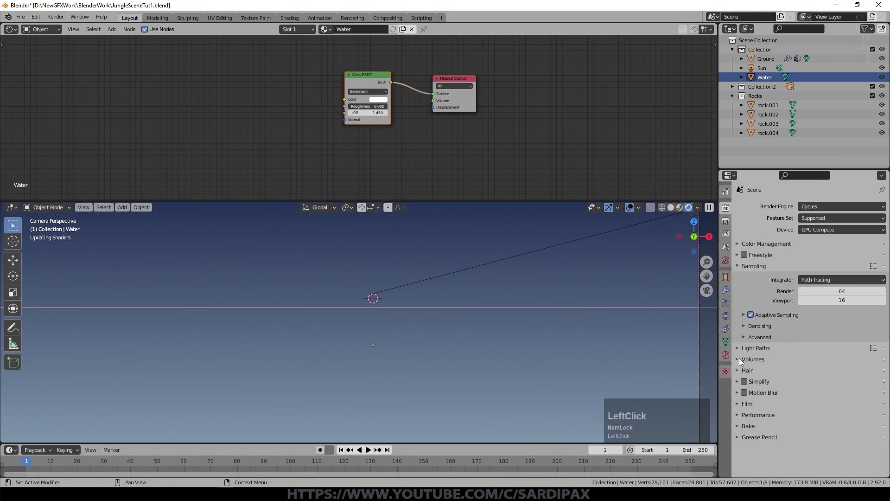
Step: Disable both Reflective and Refractive caustics in the render's light path settings
{"action": "left_click", "coordinate": [788, 348]}
{"action": "scroll", "coordinate": [814, 362], "scroll_direction": "down", "scroll_amount": 4}
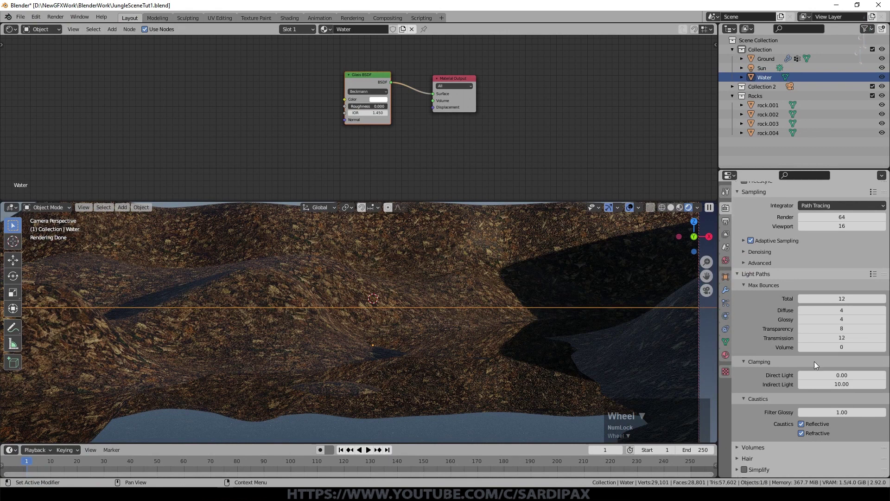
{"action": "left_click", "coordinate": [801, 423]}
{"action": "left_click", "coordinate": [801, 433]}
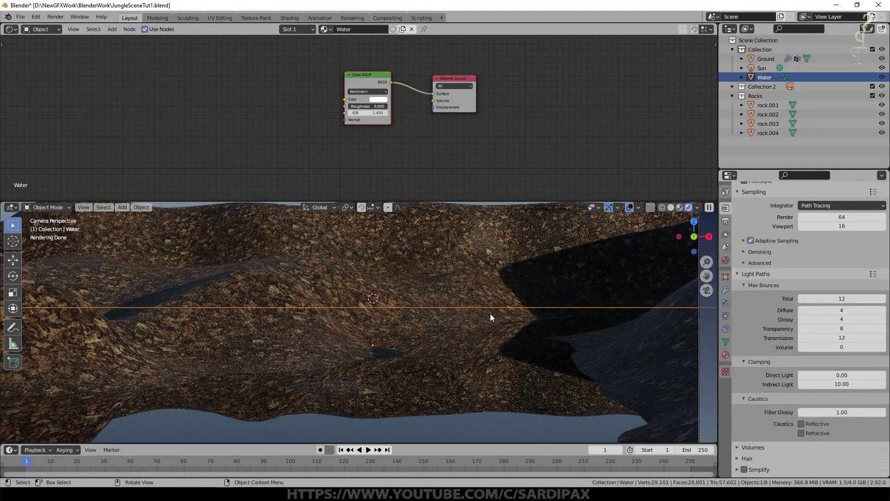
Step: Give the Glass BSDF a very pale green tint and set its IOR to 1.33
{"action": "scroll", "coordinate": [358, 117], "scroll_direction": "up", "scroll_amount": 5}
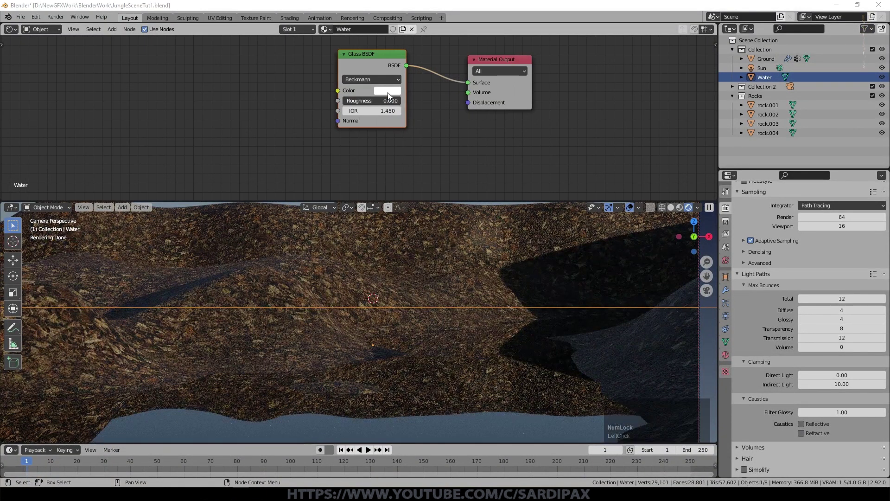
{"action": "left_click", "coordinate": [389, 92]}
{"action": "left_click_drag", "start_coordinate": [411, 133], "coordinate": [410, 130]}
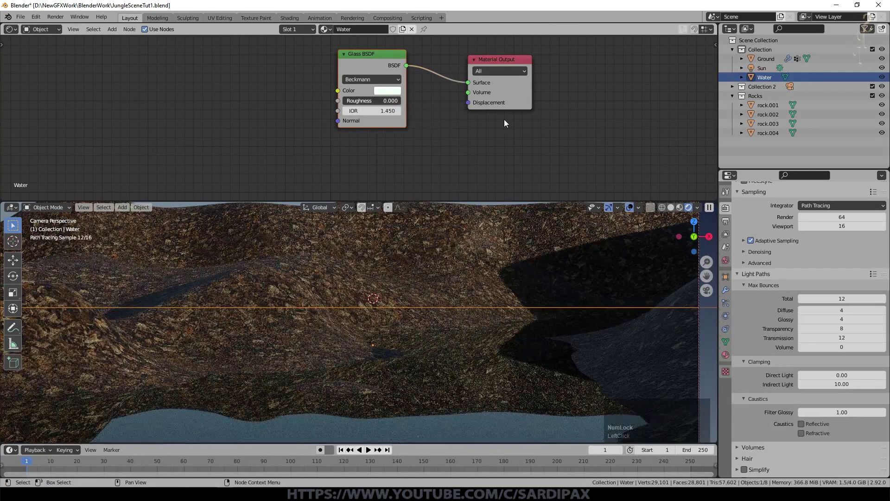
{"action": "left_click", "coordinate": [378, 111]}
{"action": "type", "text": "1.33"}
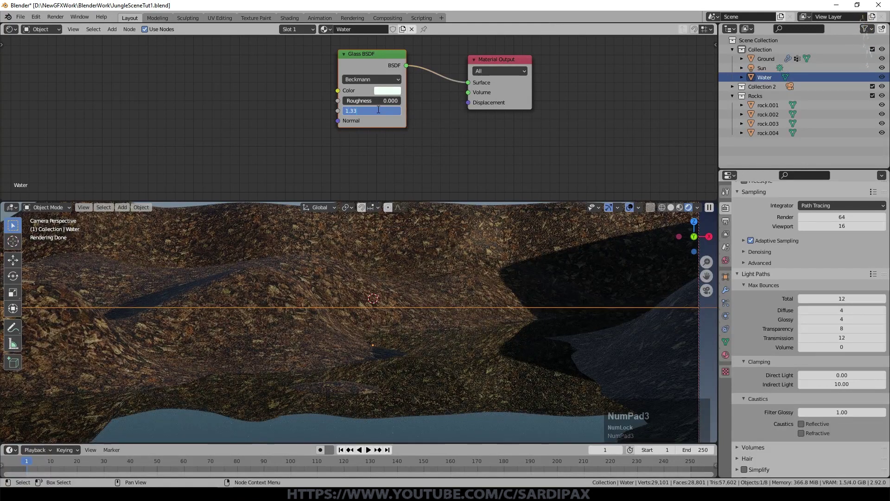
{"action": "key", "text": "KP_Enter"}
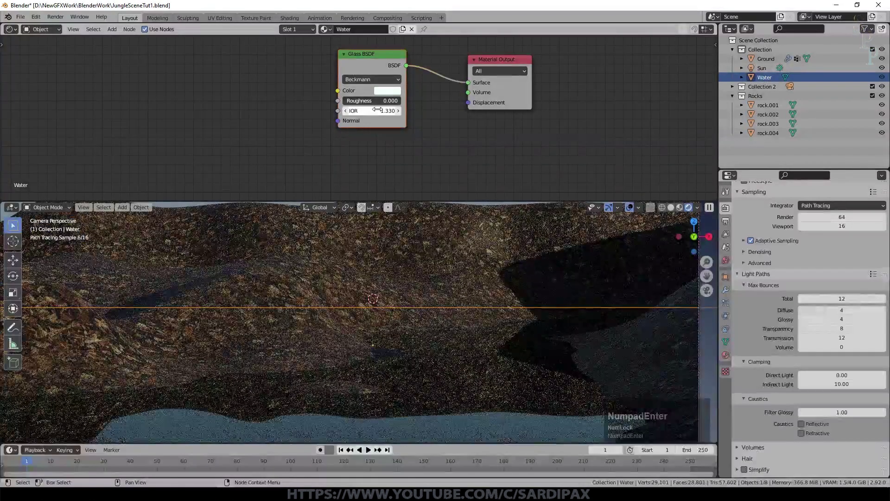
Step: Move the Material Output node aside and insert a Mix Shader between it and the Glass BSDF
{"action": "left_click_drag", "start_coordinate": [495, 62], "coordinate": [568, 51]}
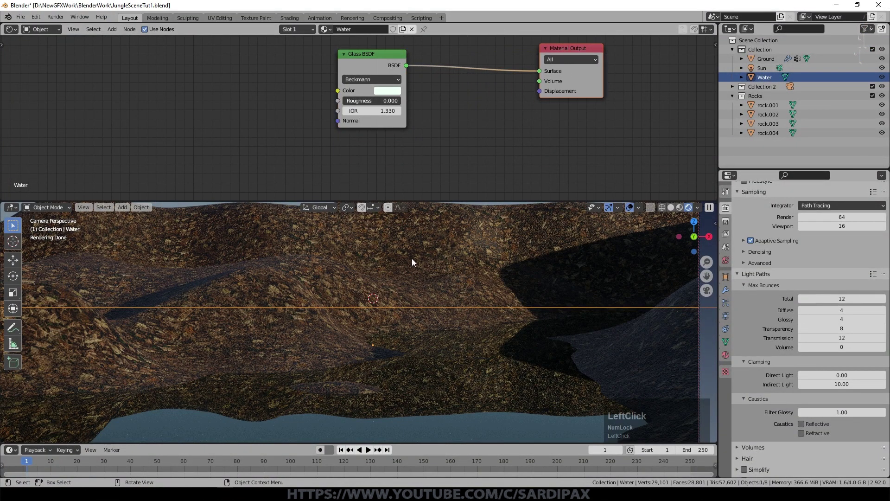
{"action": "scroll", "coordinate": [414, 262], "scroll_direction": "down", "scroll_amount": 2}
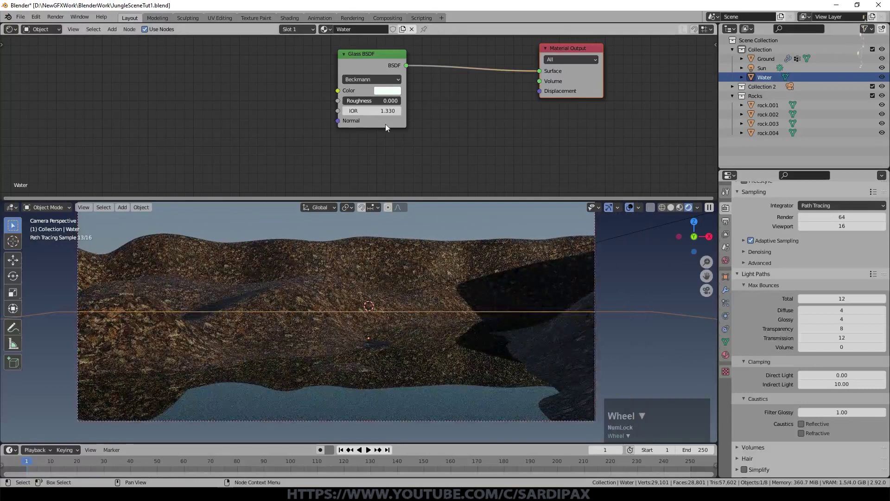
{"action": "key", "text": "shift+a"}
{"action": "mouse_move", "coordinate": [200, 69]}
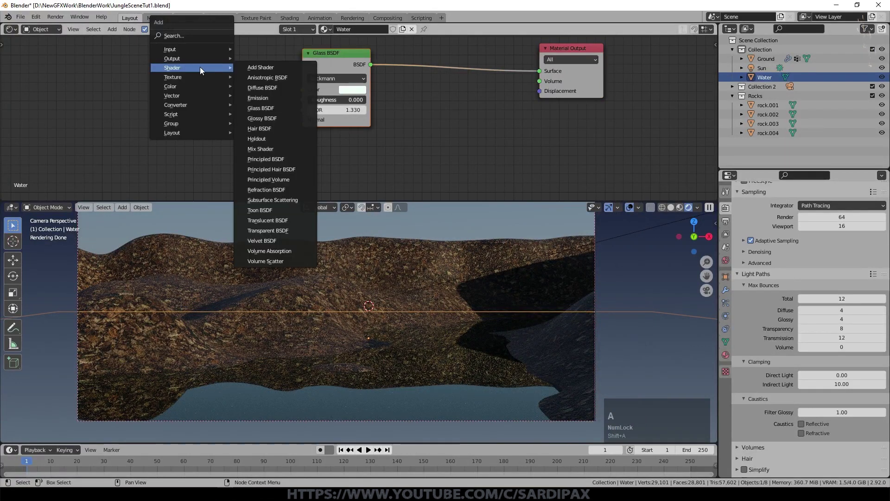
{"action": "left_click", "coordinate": [279, 149]}
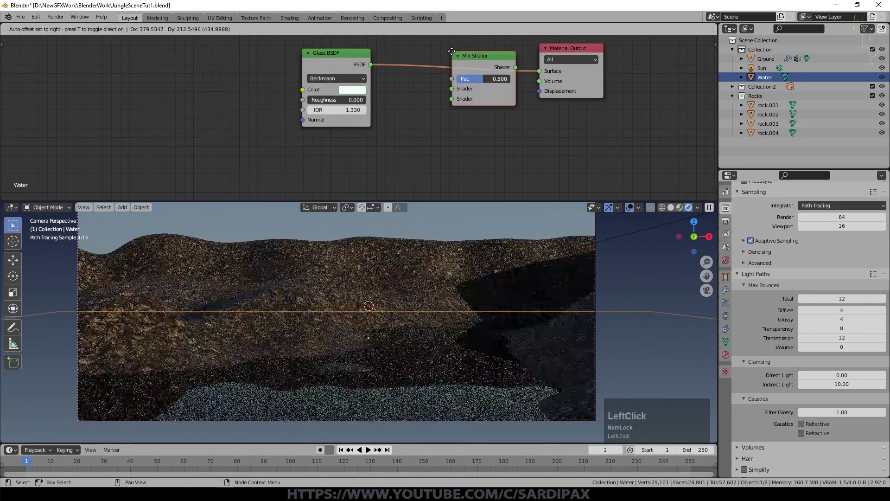
{"action": "left_click", "coordinate": [441, 53]}
Step: Add a Transparent BSDF below the Glass BSDF and connect it to the Mix Shader's second Shader input
{"action": "key", "text": "shift+a"}
{"action": "mouse_move", "coordinate": [394, 86]}
{"action": "left_click", "coordinate": [468, 248]}
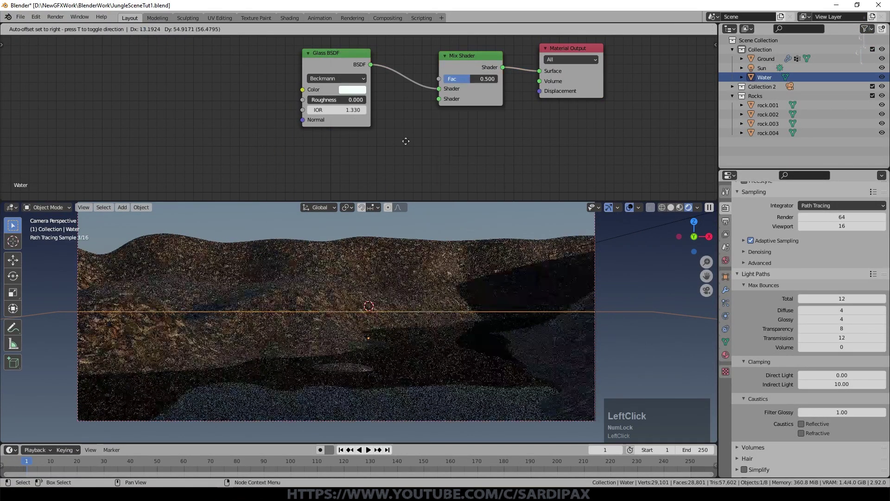
{"action": "left_click", "coordinate": [361, 161]}
{"action": "left_click", "coordinate": [362, 160]}
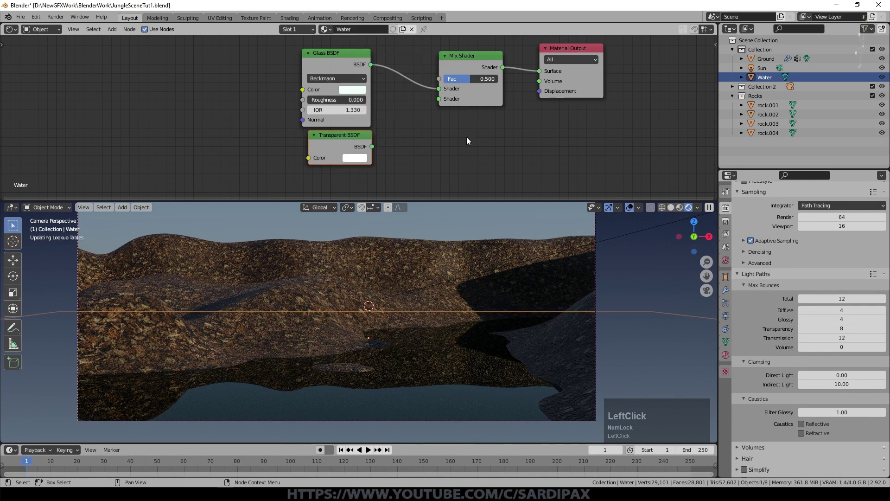
{"action": "left_click_drag", "start_coordinate": [372, 147], "coordinate": [441, 99]}
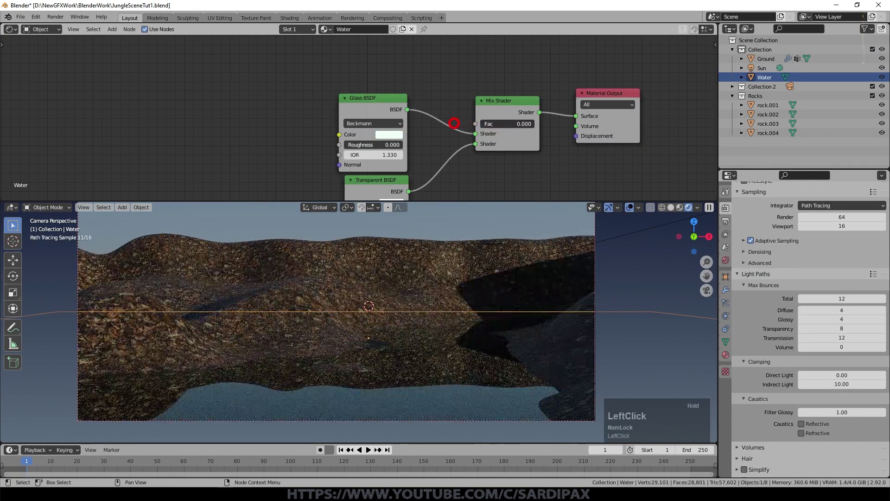
Step: Set the Mix Shader's Fac to 0 and the Glass BSDF's Roughness to 0.01
{"action": "left_click_drag", "start_coordinate": [482, 124], "coordinate": [427, 124]}
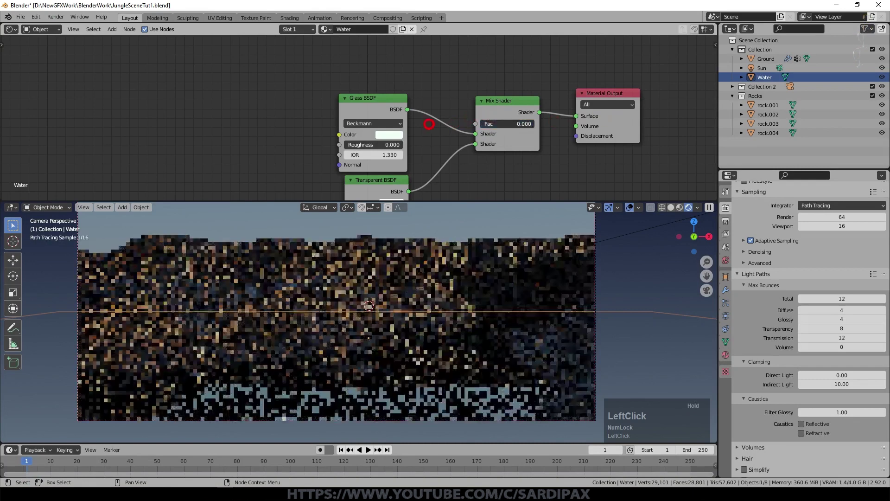
{"action": "scroll", "coordinate": [405, 324], "scroll_direction": "down", "scroll_amount": 2}
{"action": "scroll", "coordinate": [406, 324], "scroll_direction": "up", "scroll_amount": 1}
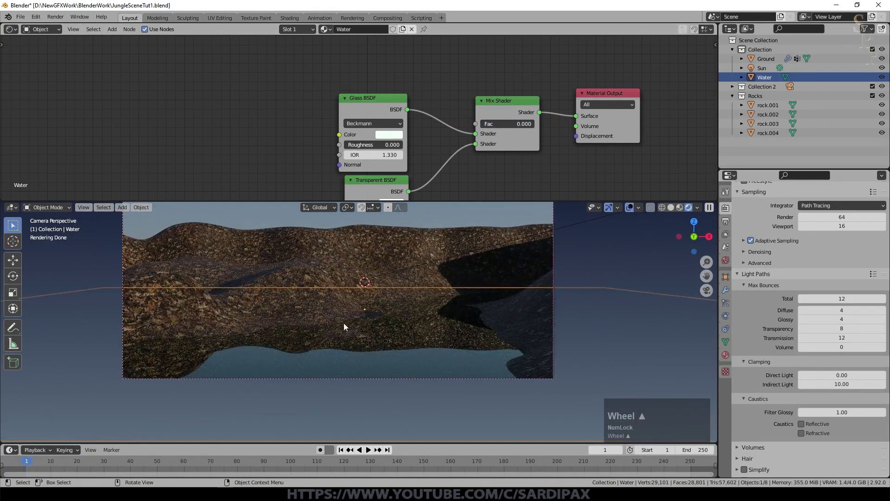
{"action": "left_click", "coordinate": [388, 145]}
{"action": "type", "text": "0.01"}
{"action": "key", "text": "Return"}
{"action": "scroll", "coordinate": [467, 317], "scroll_direction": "up", "scroll_amount": 1}
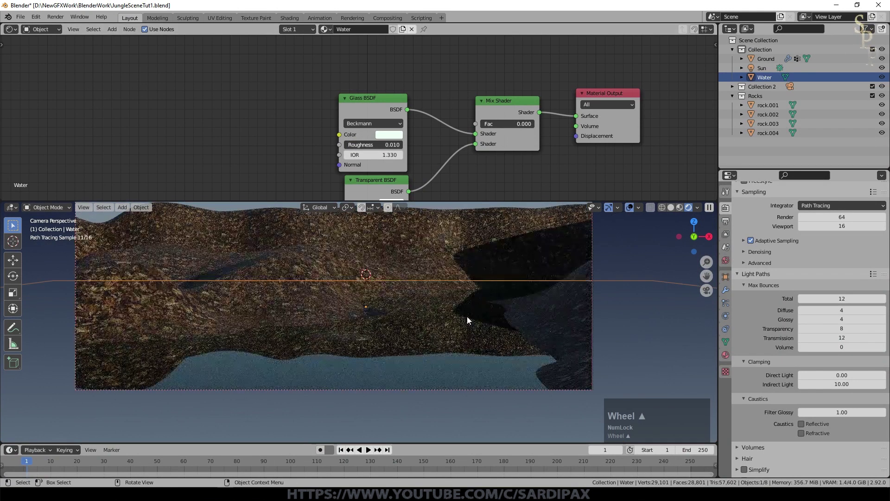
Step: Add a Layer Weight node with Blend 0.2 and connect its Facing output to the Mix Shader's Fac
{"action": "left_click", "coordinate": [112, 29]}
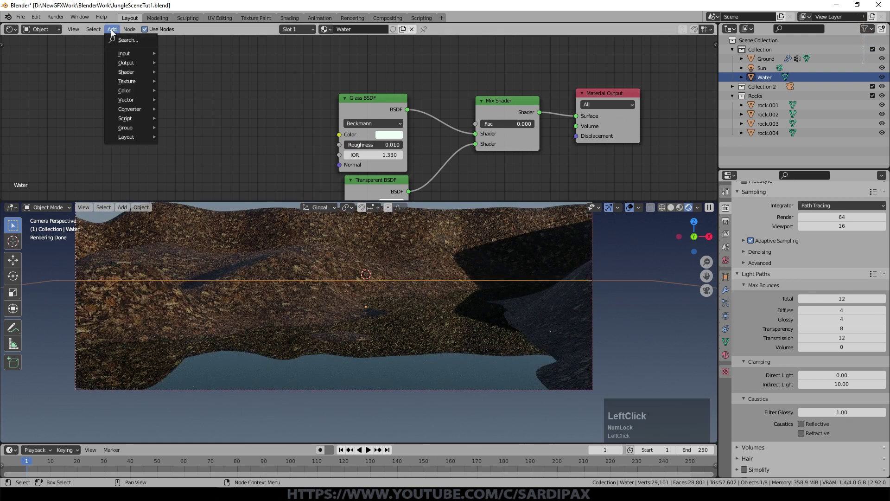
{"action": "mouse_move", "coordinate": [131, 56]}
{"action": "left_click", "coordinate": [193, 136]}
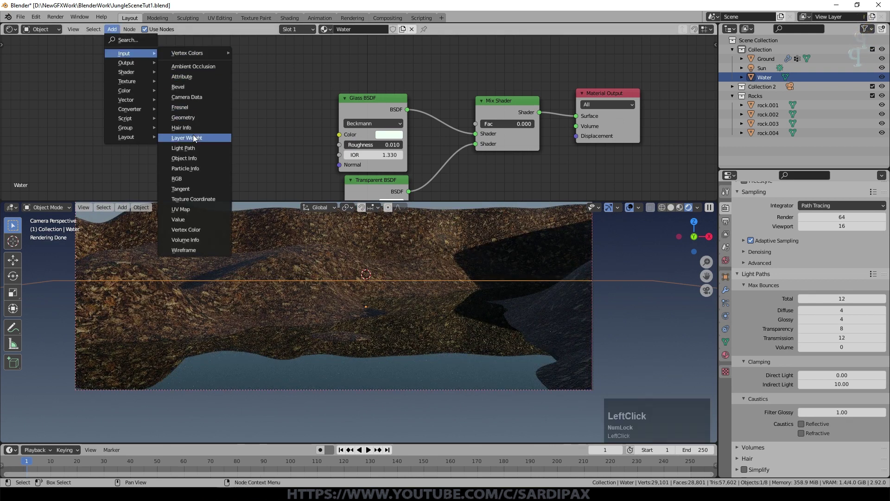
{"action": "left_click", "coordinate": [402, 213]}
{"action": "left_click_drag", "start_coordinate": [403, 60], "coordinate": [482, 122]}
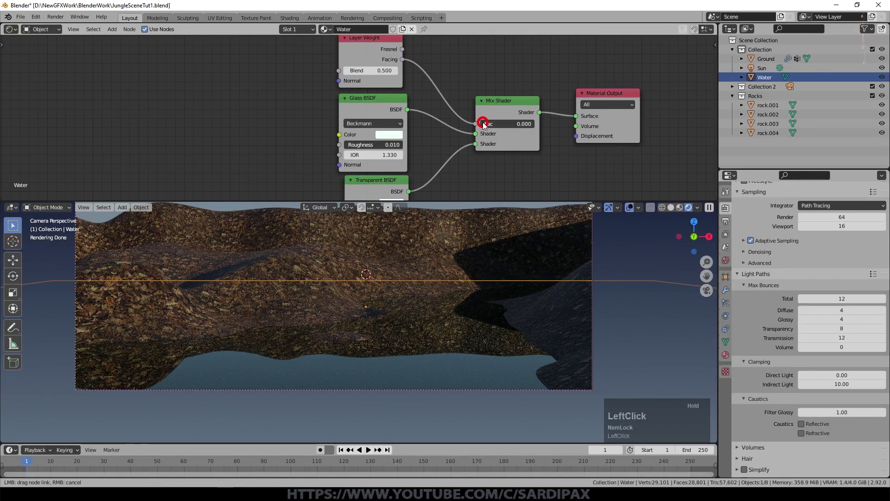
{"action": "left_click", "coordinate": [372, 71]}
{"action": "type", "text": ".2"}
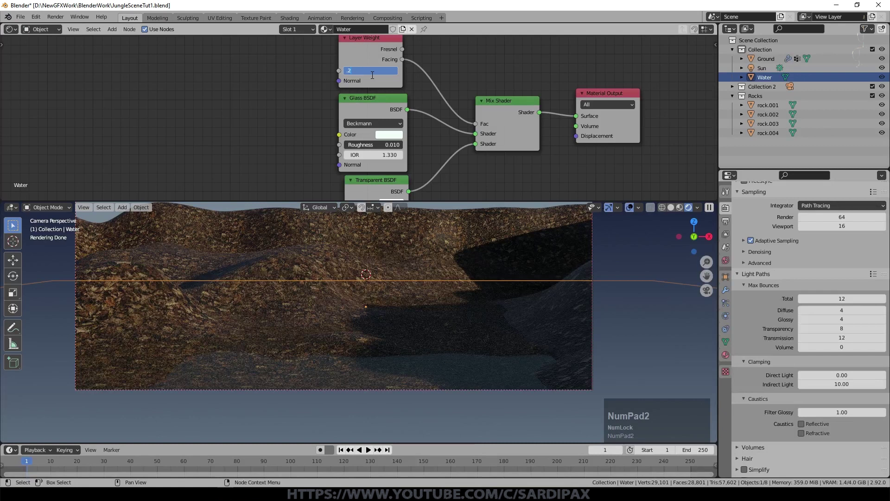
{"action": "key", "text": "Return"}
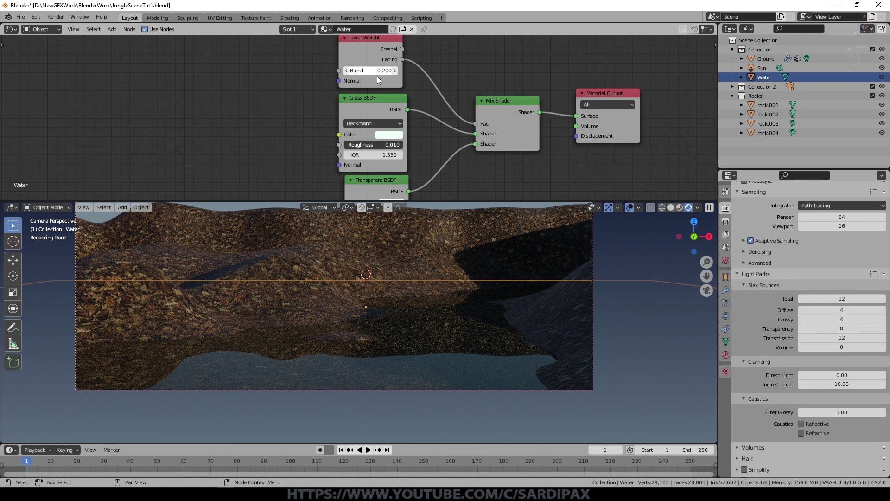
{"action": "left_click_drag", "start_coordinate": [389, 97], "coordinate": [392, 97]}
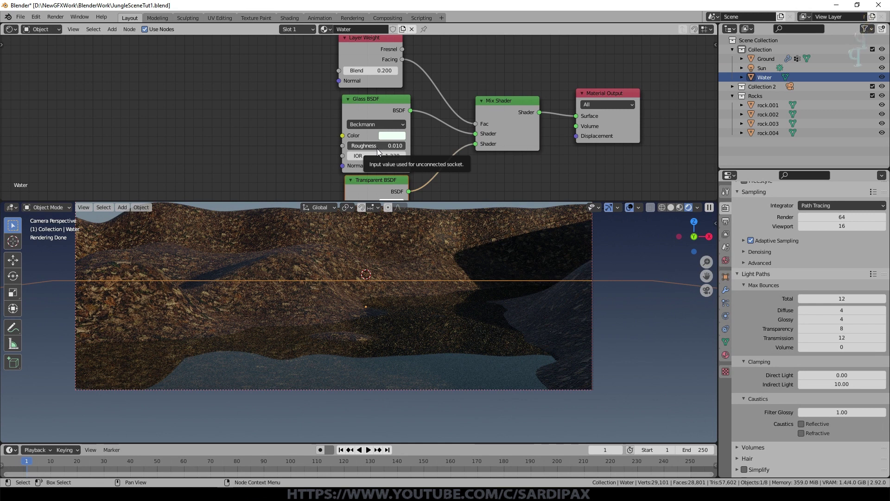
Step: Add a Bump node and connect its Normal output to the Normal inputs of the Glass BSDF and Layer Weight nodes
{"action": "left_click", "coordinate": [112, 29]}
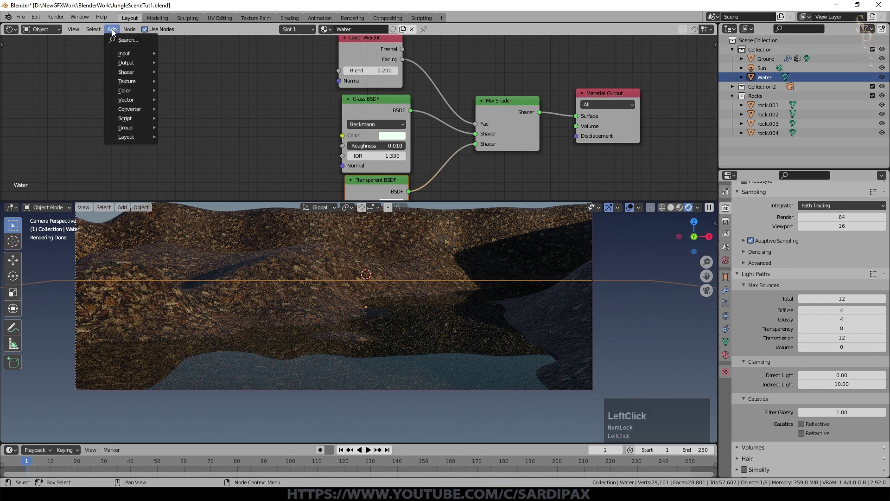
{"action": "mouse_move", "coordinate": [137, 101]}
{"action": "left_click", "coordinate": [190, 101]}
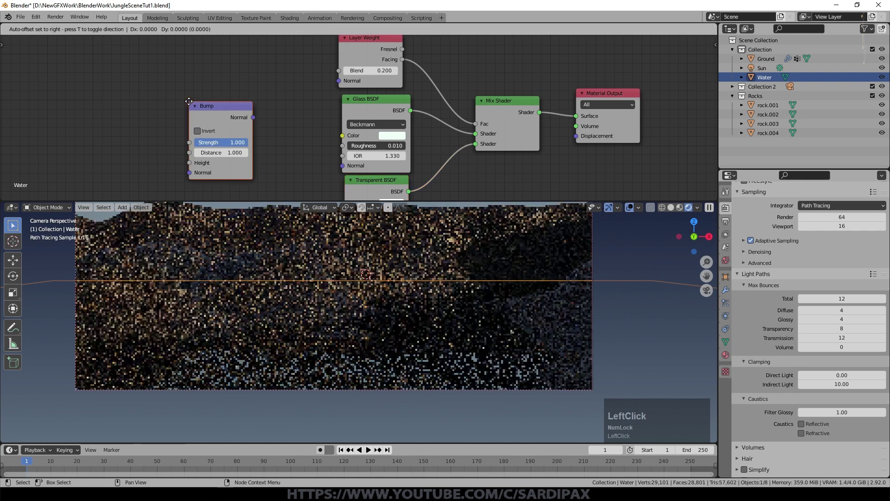
{"action": "left_click", "coordinate": [219, 104]}
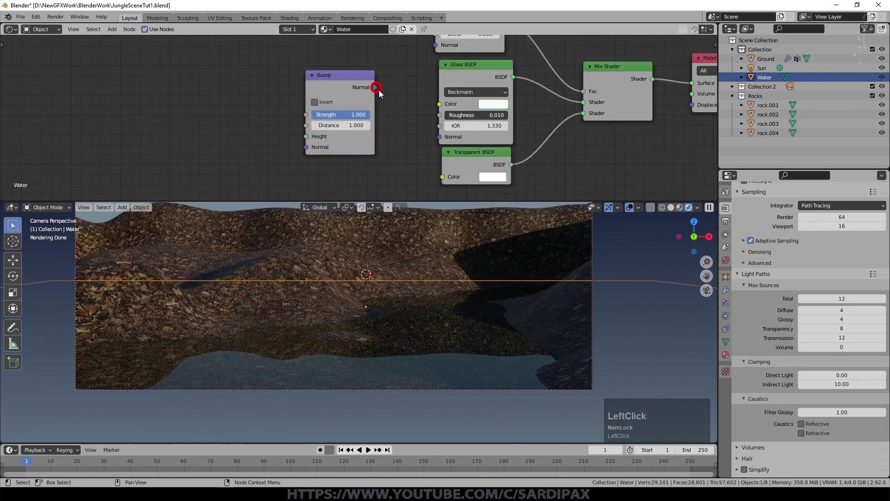
{"action": "left_click_drag", "start_coordinate": [376, 87], "coordinate": [444, 141]}
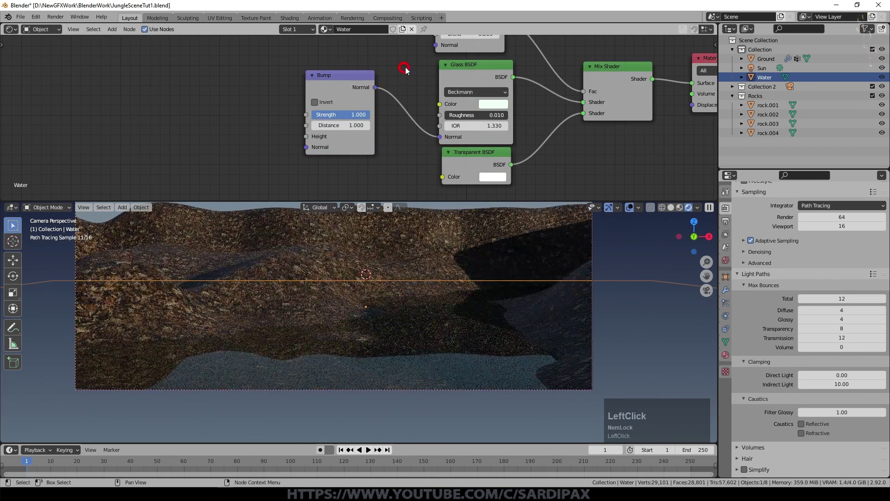
{"action": "mouse_move", "coordinate": [417, 89]}
{"action": "middle_mouse_down"}
{"action": "mouse_move", "coordinate": [392, 150]}
{"action": "mouse_move", "coordinate": [407, 94]}
{"action": "middle_mouse_up"}
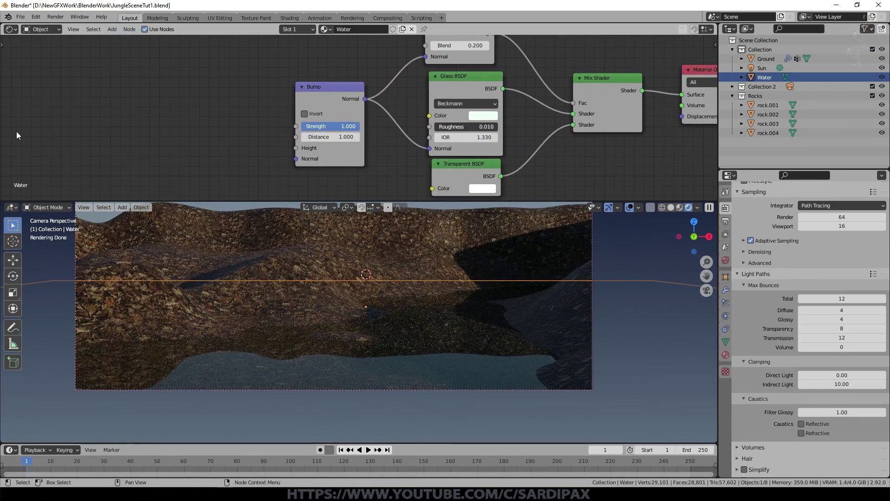
Step: Add a Wave Texture node and connect its Fac output to the Bump node's Height input
{"action": "left_click", "coordinate": [112, 29]}
{"action": "mouse_move", "coordinate": [134, 81]}
{"action": "left_click", "coordinate": [198, 227]}
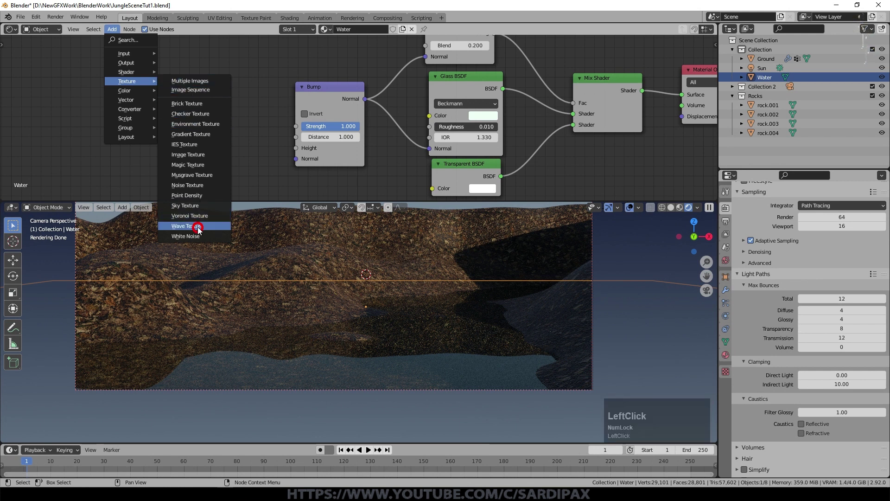
{"action": "left_click", "coordinate": [147, 55]}
{"action": "left_click_drag", "start_coordinate": [221, 83], "coordinate": [301, 148]}
{"action": "middle_click_drag", "start_coordinate": [242, 188], "coordinate": [355, 171]}
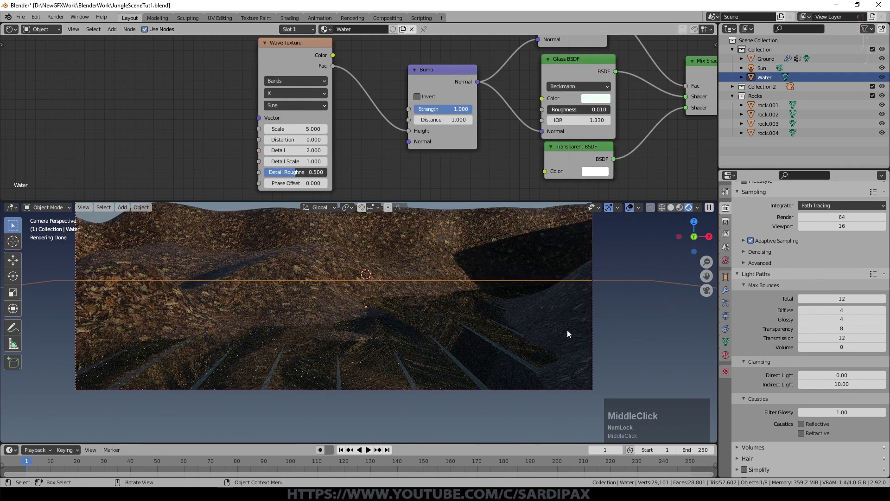
Step: Set the Wave Texture's Scale to 32
{"action": "scroll", "coordinate": [356, 161], "scroll_direction": "up", "scroll_amount": 3}
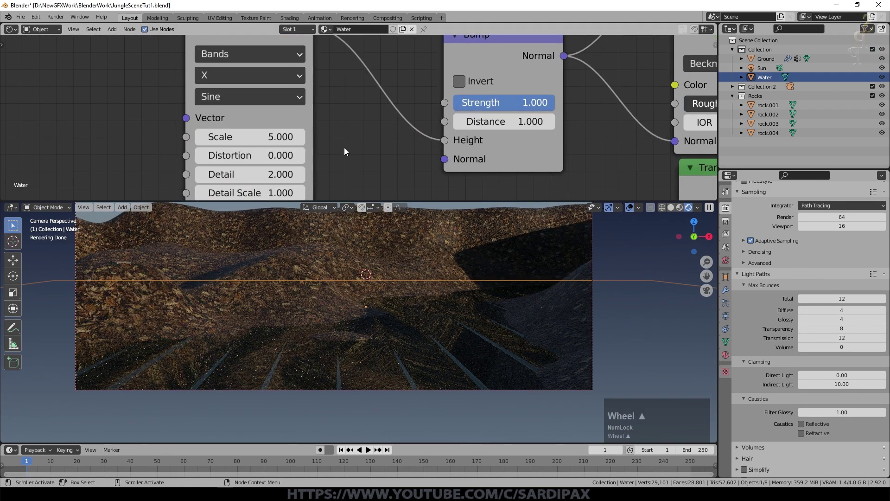
{"action": "left_click", "coordinate": [267, 137]}
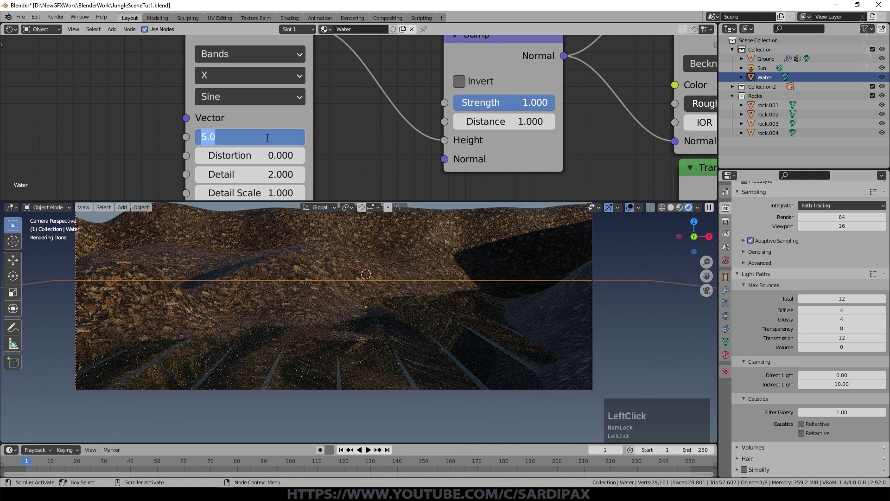
{"action": "type", "text": "32"}
{"action": "key", "text": "Return"}
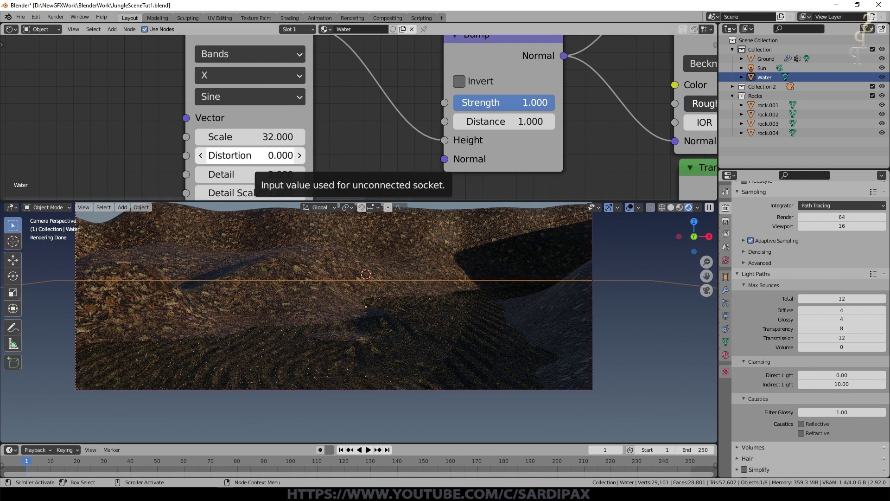
Step: Set the Wave Texture's Distortion to 9 and its Detail Scale to 1.5
{"action": "left_click", "coordinate": [275, 156]}
{"action": "type", "text": "9"}
{"action": "key", "text": "Return"}
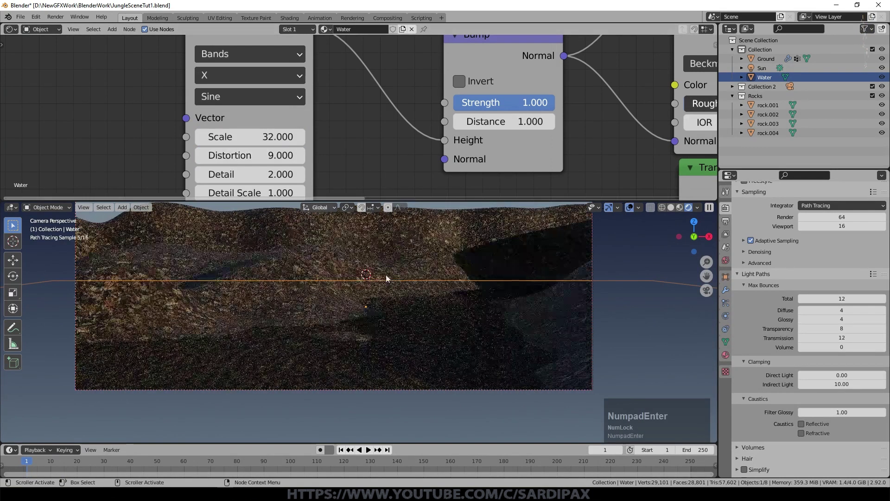
{"action": "left_click", "coordinate": [285, 191]}
{"action": "type", "text": "1.5"}
{"action": "key", "text": "Return"}
Step: Set the Bump node's Strength to 0.125 and zoom in on the water to check the ripples
{"action": "scroll", "coordinate": [355, 164], "scroll_direction": "up", "scroll_amount": 1}
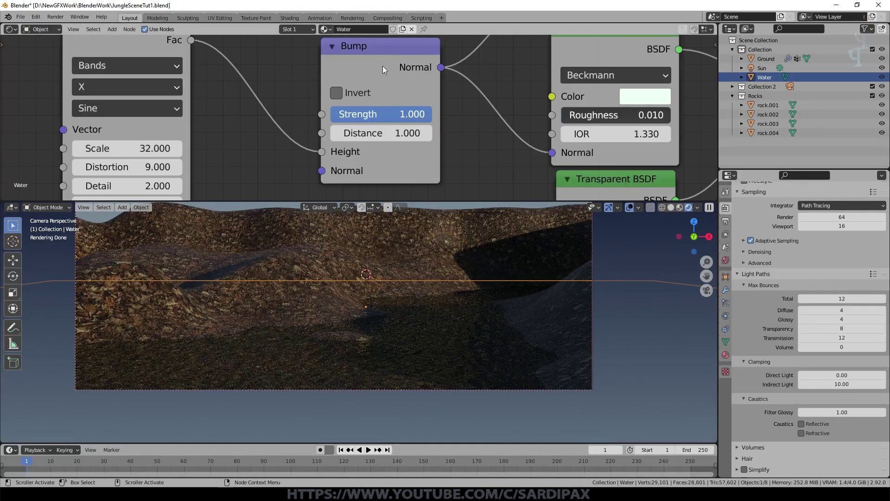
{"action": "left_click", "coordinate": [389, 110]}
{"action": "type", "text": ".125"}
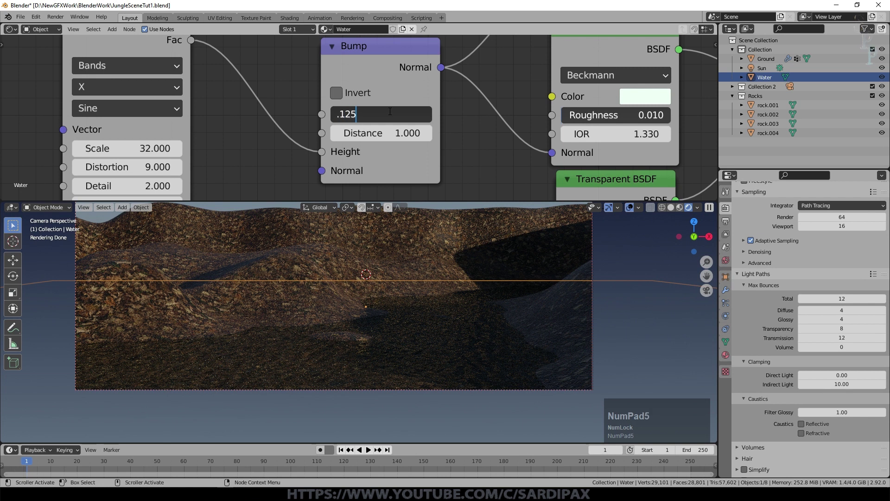
{"action": "key", "text": "Return"}
{"action": "scroll", "coordinate": [459, 305], "scroll_direction": "up", "scroll_amount": 2}
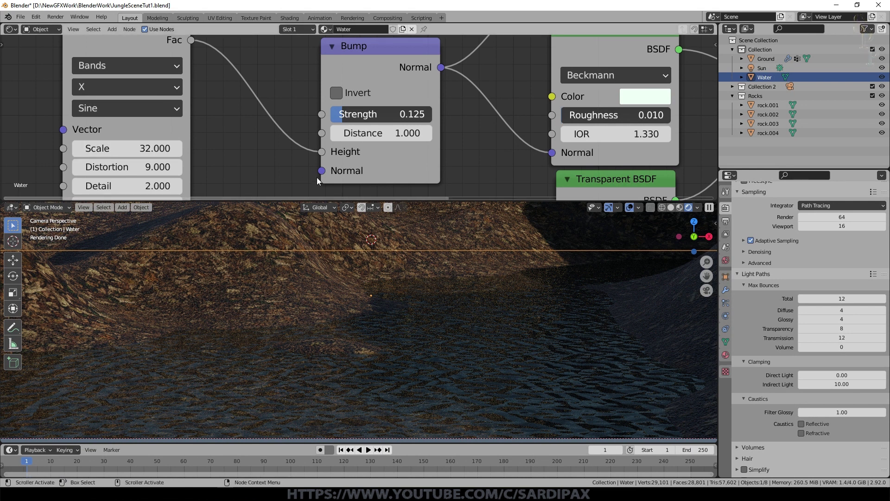
Step: Reduce the Bump node's Strength to 0.1
{"action": "left_click", "coordinate": [383, 113]}
{"action": "type", "text": "0.1"}
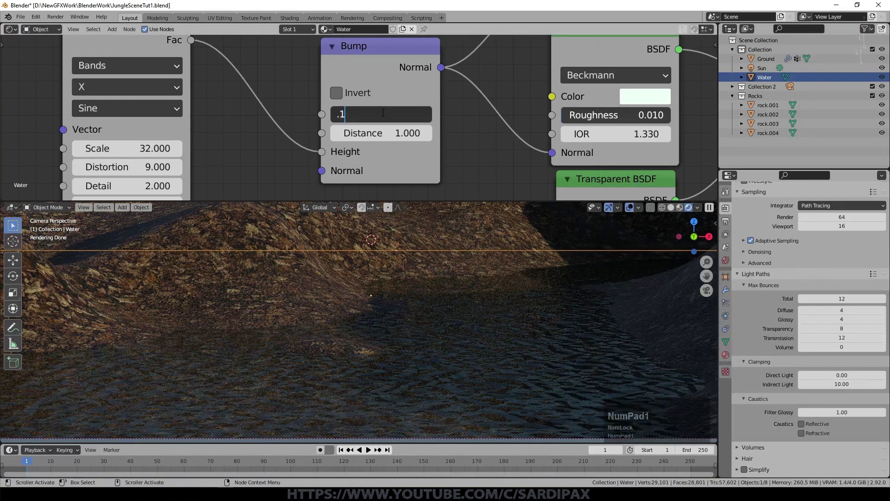
{"action": "key", "text": "KP_Enter"}
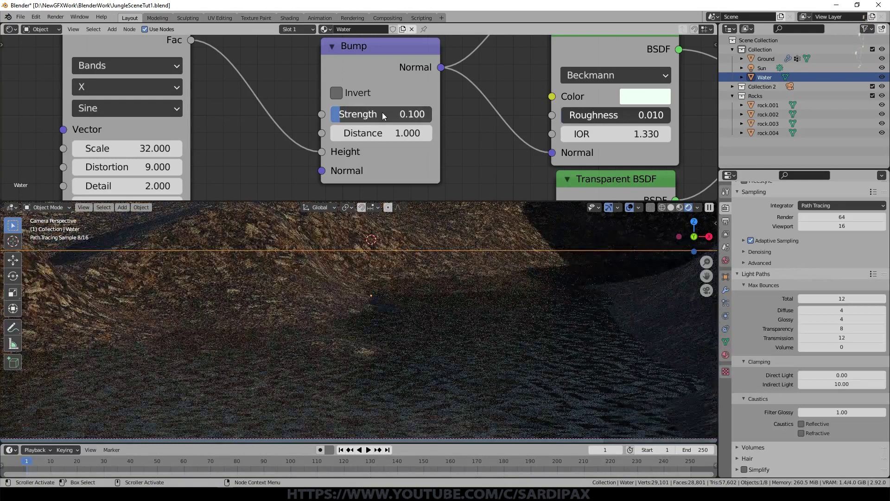
{"action": "scroll", "coordinate": [489, 290], "scroll_direction": "down", "scroll_amount": 2}
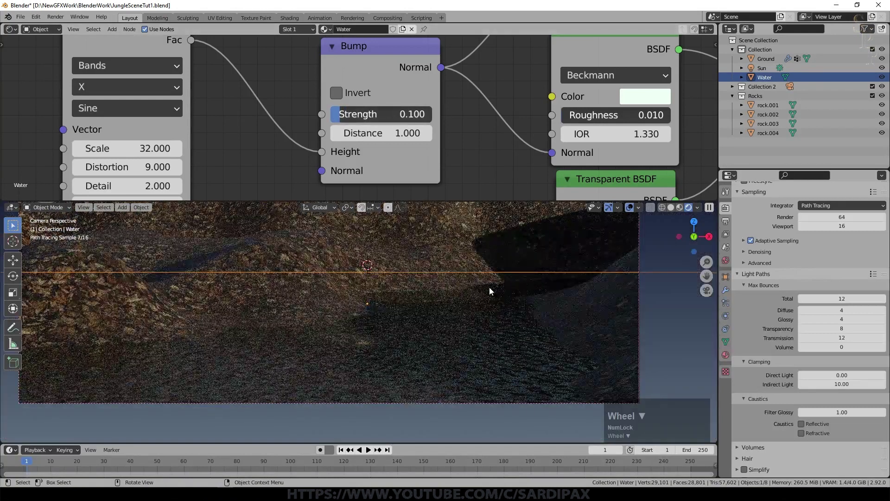
Step: Select the Sun lamp and rotate it about -58.2° around the global Z axis
{"action": "left_click", "coordinate": [477, 299]}
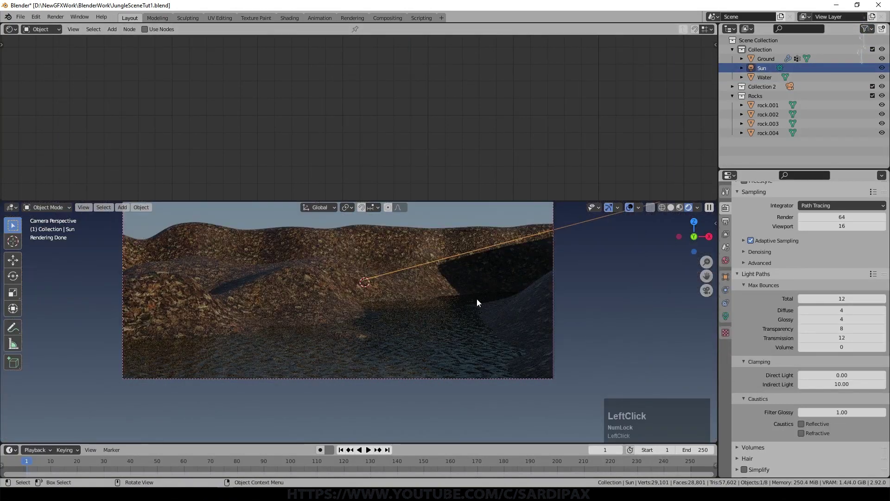
{"action": "key", "text": "r"}
{"action": "key", "text": "z"}
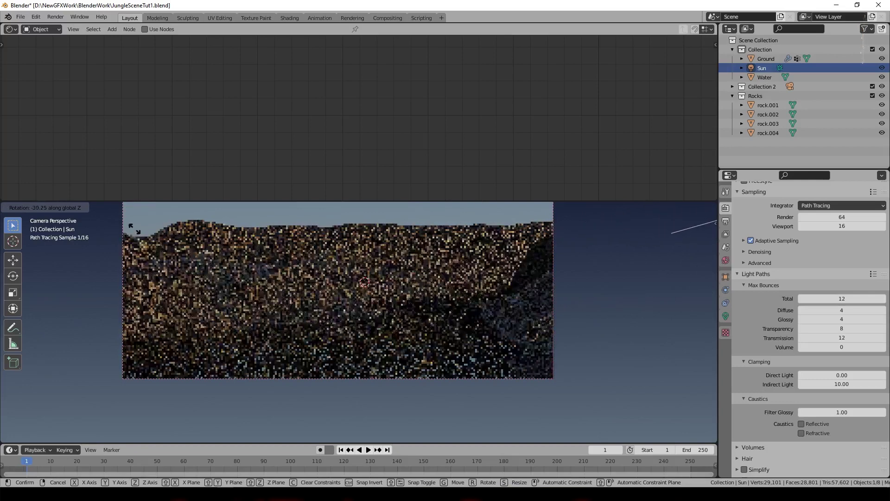
{"action": "left_click", "coordinate": [695, 412]}
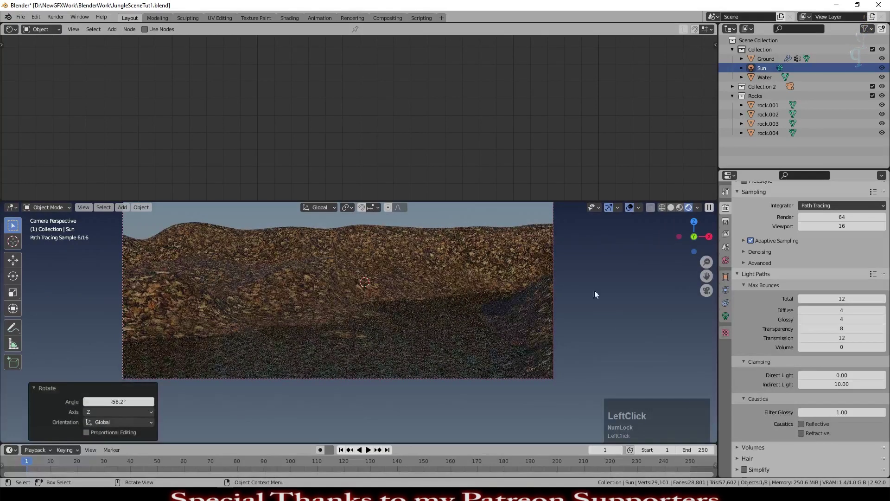
Step: Turn the node editor area into a top-view 3D Viewport and move the Sun about -10.9 m in X and 13.4 m in Y
{"action": "left_click", "coordinate": [15, 31]}
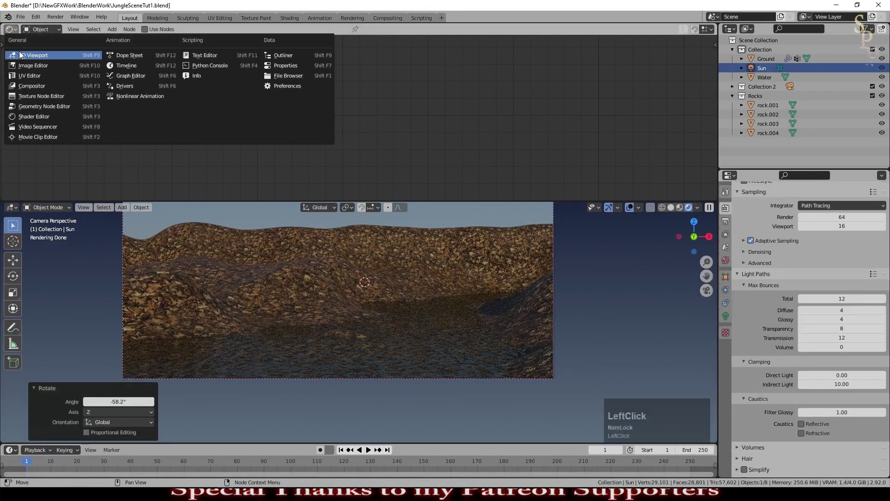
{"action": "left_click", "coordinate": [28, 44]}
{"action": "scroll", "coordinate": [400, 131], "scroll_direction": "down", "scroll_amount": 3}
{"action": "key", "text": "KP_7"}
{"action": "scroll", "coordinate": [403, 134], "scroll_direction": "up", "scroll_amount": 4}
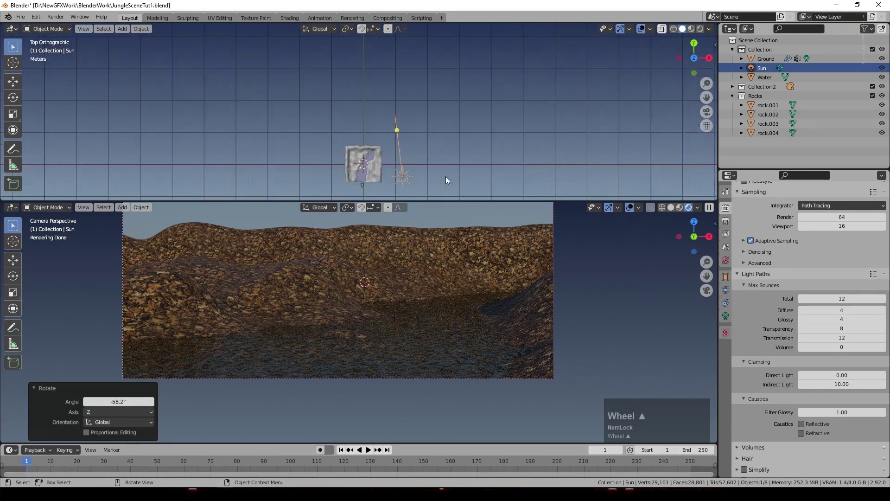
{"action": "key", "text": "g"}
{"action": "left_click", "coordinate": [409, 142]}
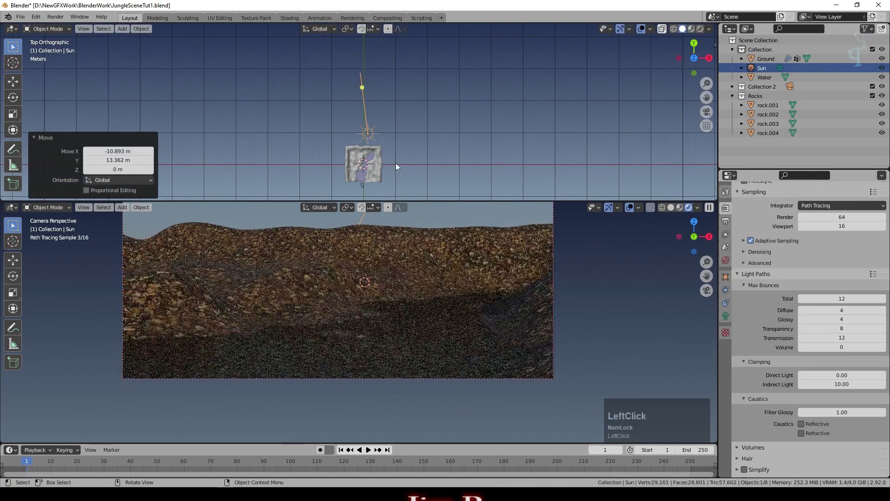
Step: Rotate the Sun about -209° in top view and about -28.6° in an orbited side view
{"action": "key", "text": "r"}
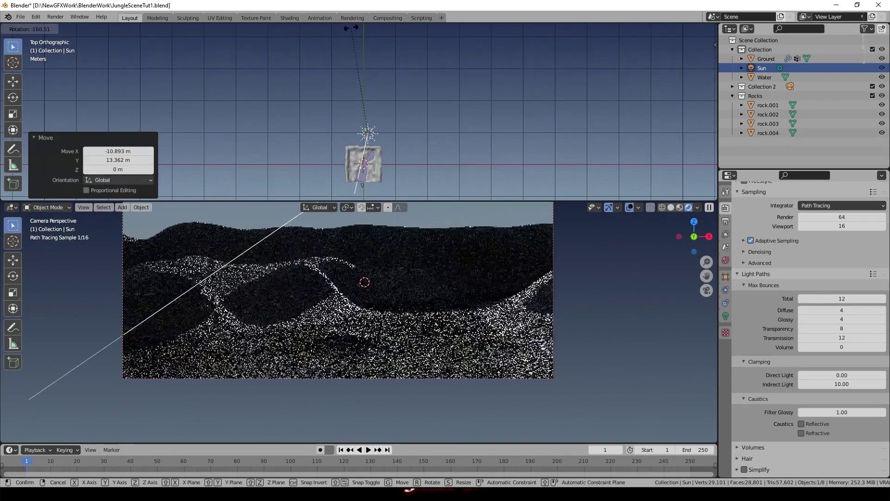
{"action": "left_click", "coordinate": [299, 89]}
{"action": "middle_click_drag", "start_coordinate": [473, 166], "coordinate": [335, 118]}
{"action": "key", "text": "r"}
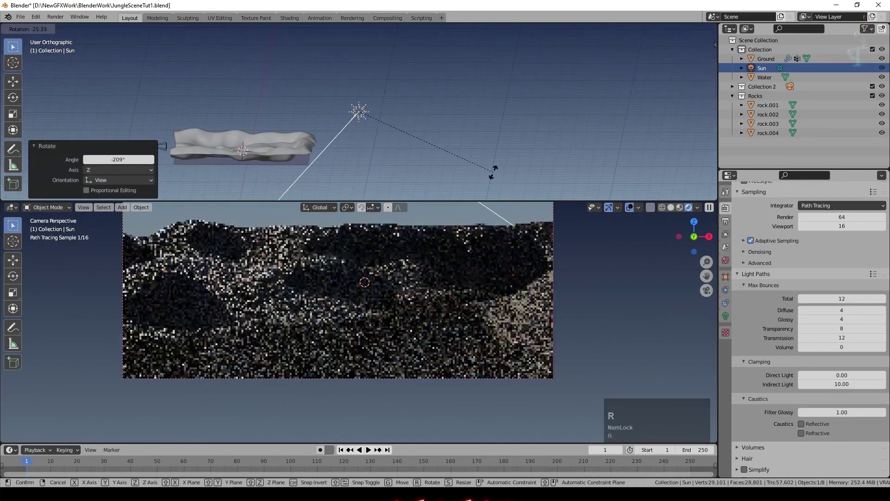
{"action": "left_click", "coordinate": [501, 185]}
Step: Rotate the Sun about -158° around the global Z axis from the top view
{"action": "scroll", "coordinate": [614, 278], "scroll_direction": "up", "scroll_amount": 3}
{"action": "key", "text": "KP_7"}
{"action": "key", "text": "r"}
{"action": "key", "text": "z"}
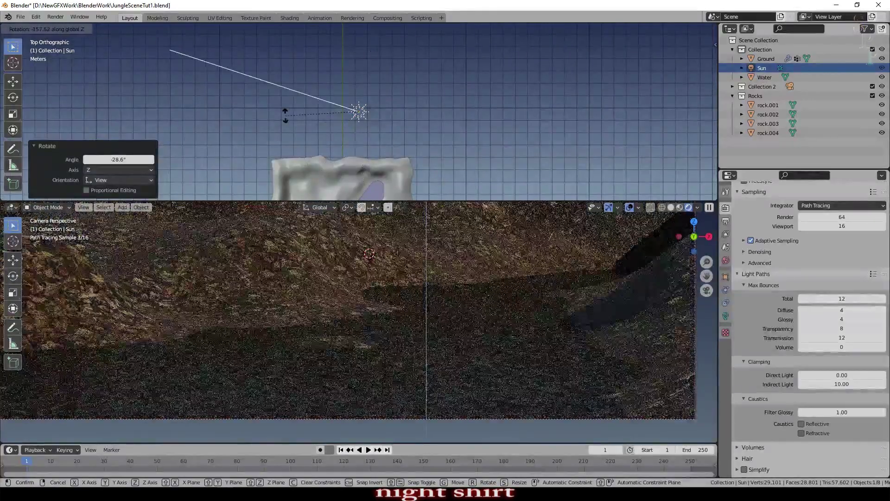
{"action": "left_click", "coordinate": [285, 115]}
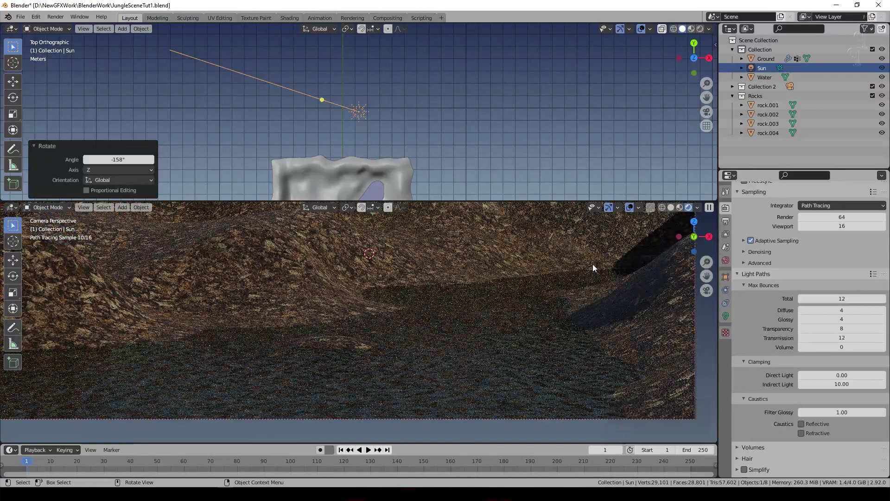
{"action": "scroll", "coordinate": [606, 331], "scroll_direction": "down", "scroll_amount": 1}
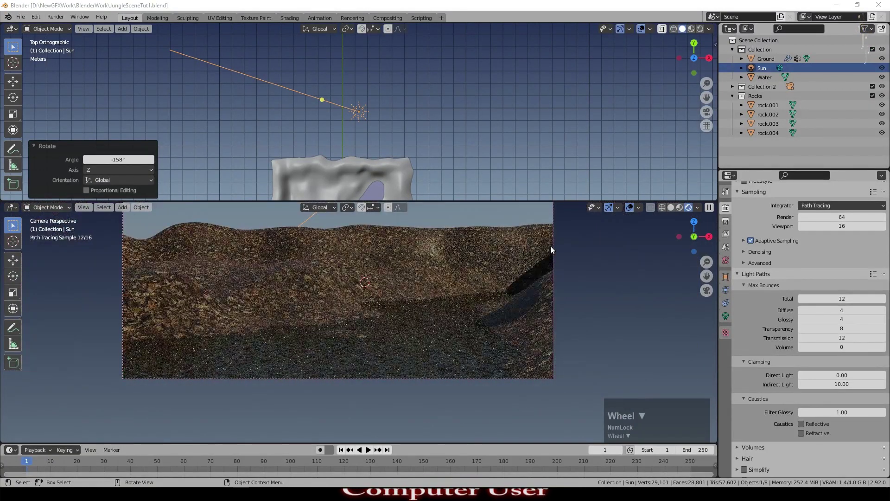
Step: Select the Ground and create a new geometry node tree for it in the Geometry Node Editor
{"action": "left_click", "coordinate": [547, 287]}
{"action": "left_click", "coordinate": [11, 29]}
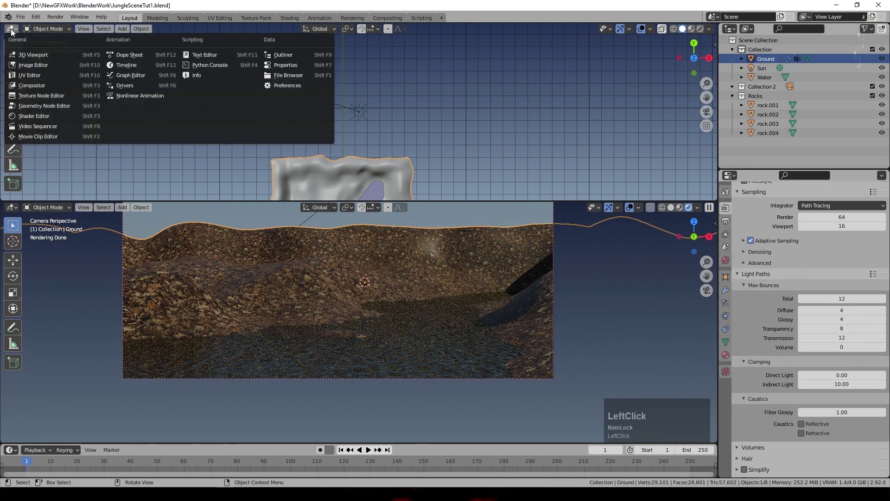
{"action": "left_click", "coordinate": [39, 96]}
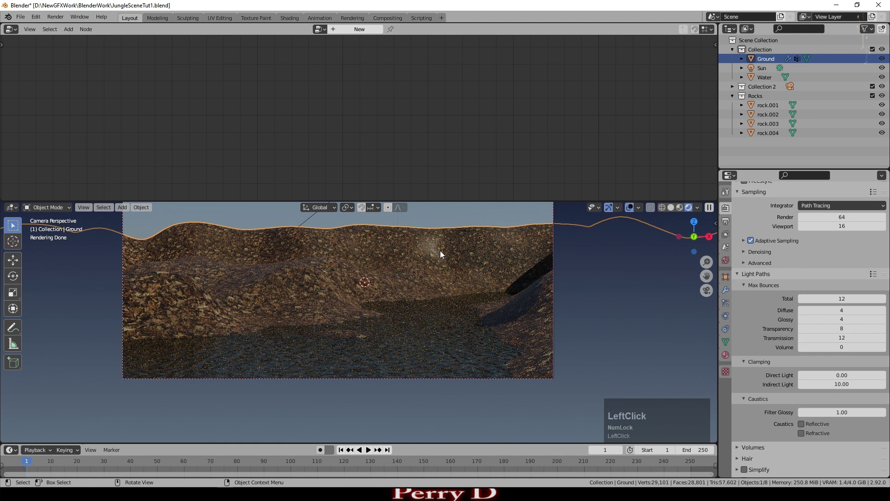
{"action": "scroll", "coordinate": [373, 36], "scroll_direction": "down", "scroll_amount": 2}
{"action": "left_click", "coordinate": [371, 30]}
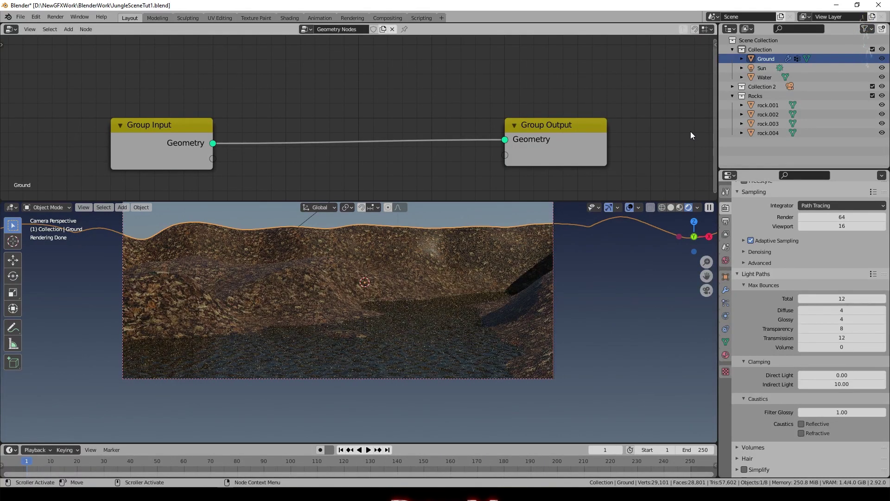
Step: Disconnect and reconnect the Geometry link between Group Input and Group Output, switching the camera viewport to Material Preview shading
{"action": "left_click_drag", "start_coordinate": [504, 141], "coordinate": [461, 179]}
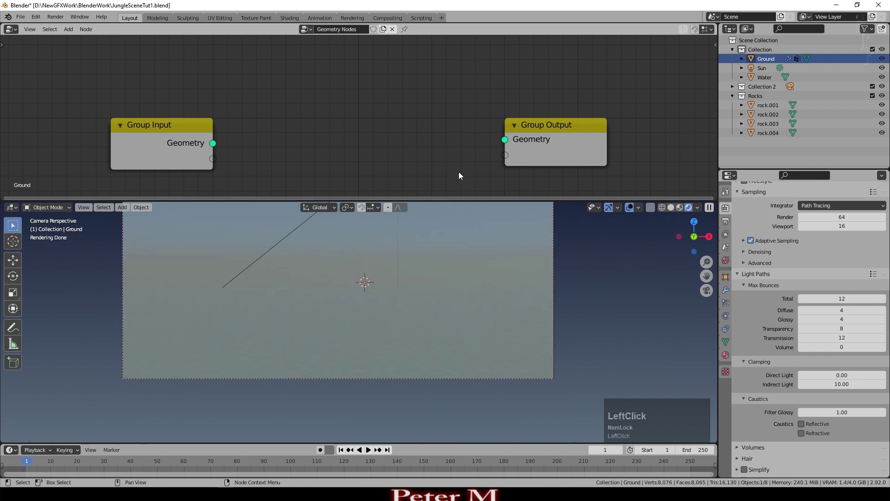
{"action": "left_click", "coordinate": [679, 208]}
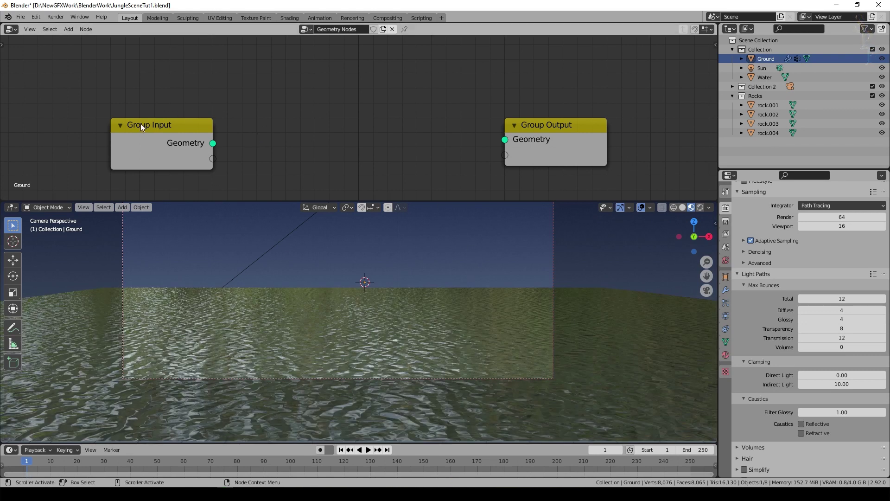
{"action": "left_click_drag", "start_coordinate": [213, 143], "coordinate": [505, 139]}
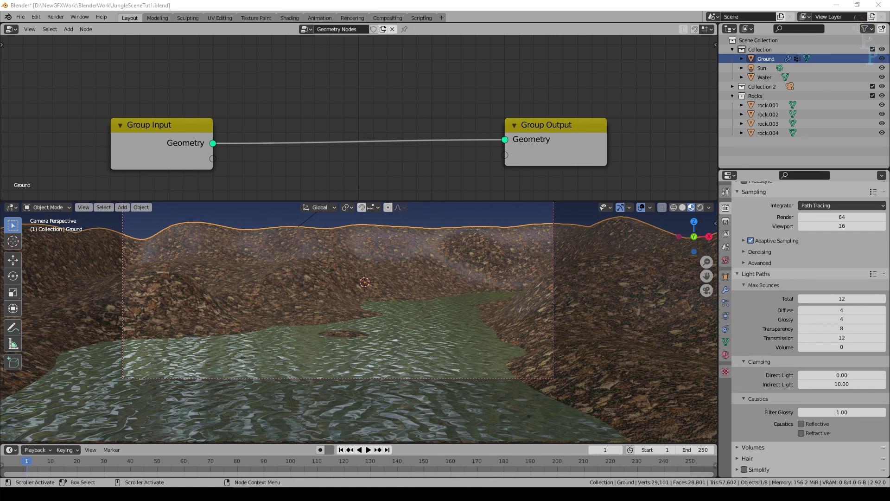
{"action": "left_click", "coordinate": [287, 108]}
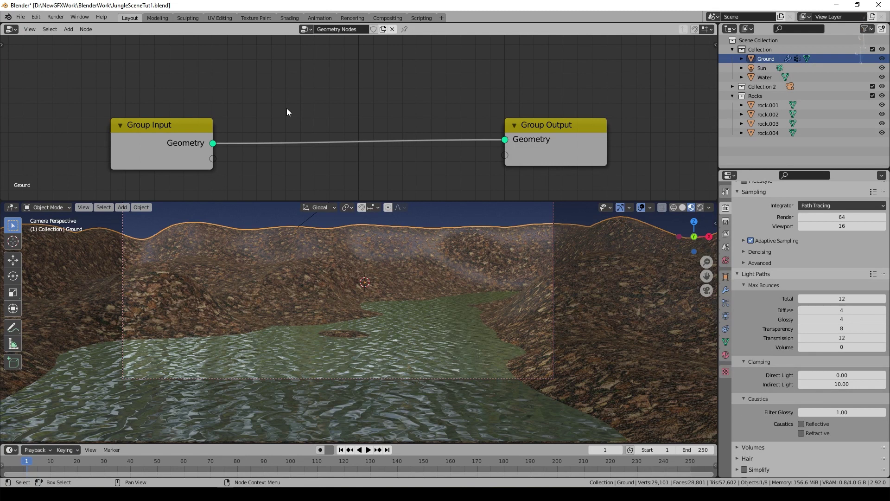
Step: Rename the ground's Geometry Nodes modifier and its node group to Rocks
{"action": "left_click", "coordinate": [725, 290]}
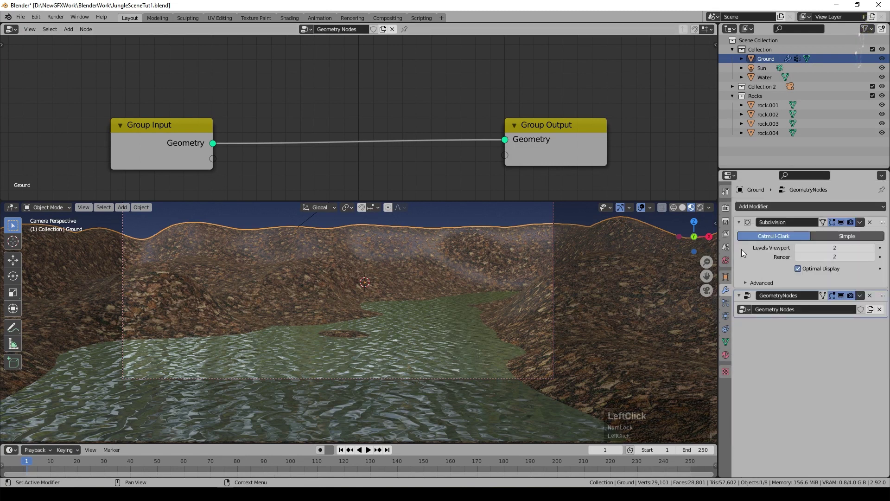
{"action": "left_click", "coordinate": [738, 222]}
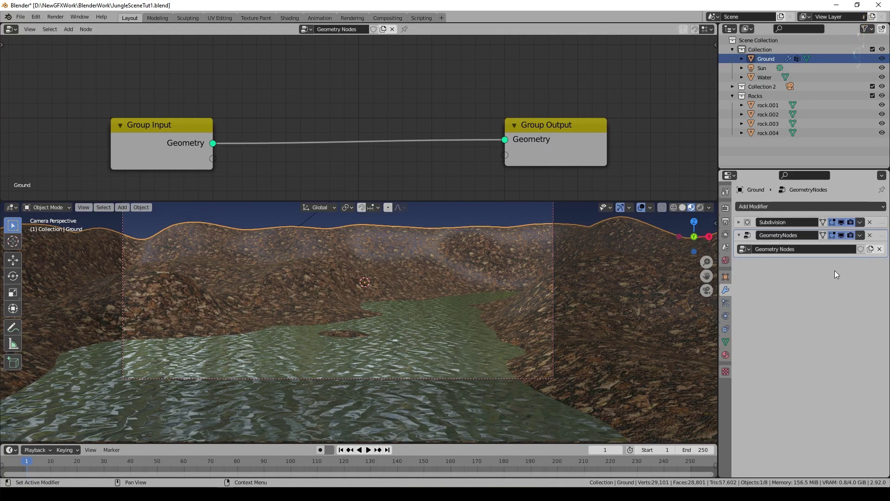
{"action": "left_click", "coordinate": [799, 235]}
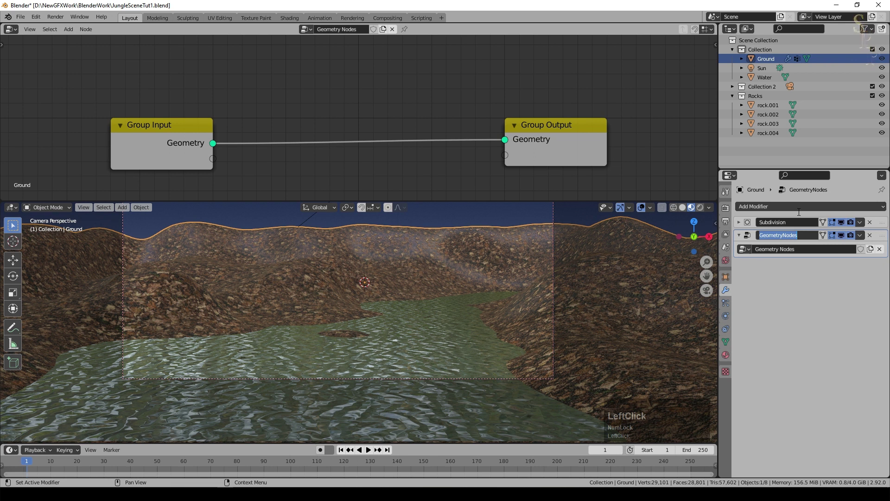
{"action": "type", "text": "Rocks"}
{"action": "key", "text": "Return"}
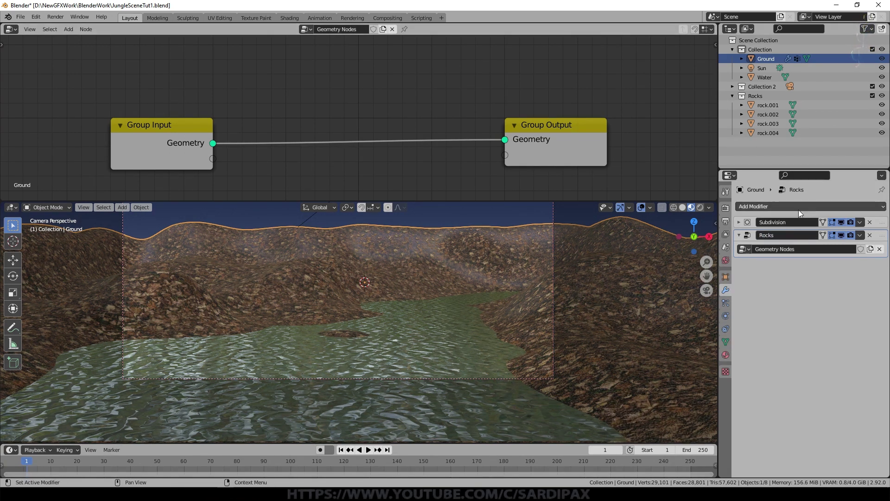
{"action": "left_click", "coordinate": [772, 249]}
{"action": "type", "text": "Rocks"}
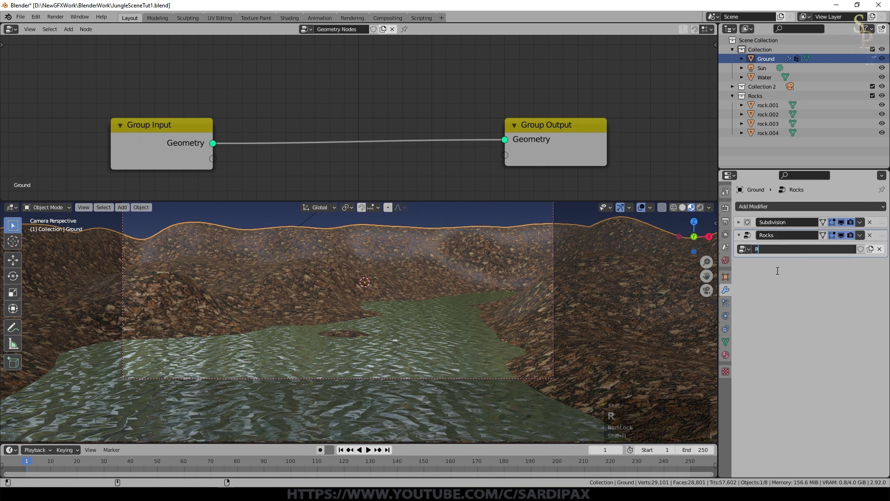
{"action": "left_click", "coordinate": [778, 271]}
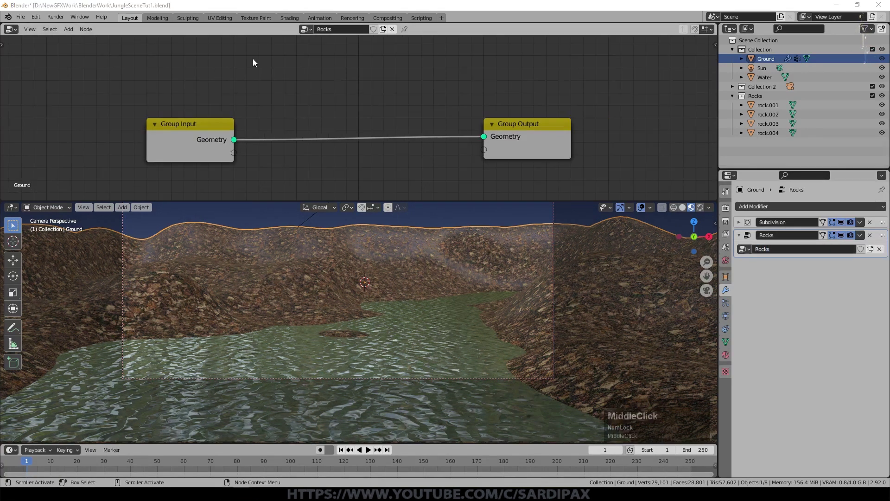
Step: Add a Point Instance node on the link between Group Input and Group Output
{"action": "left_click", "coordinate": [69, 29]}
{"action": "mouse_move", "coordinate": [80, 100]}
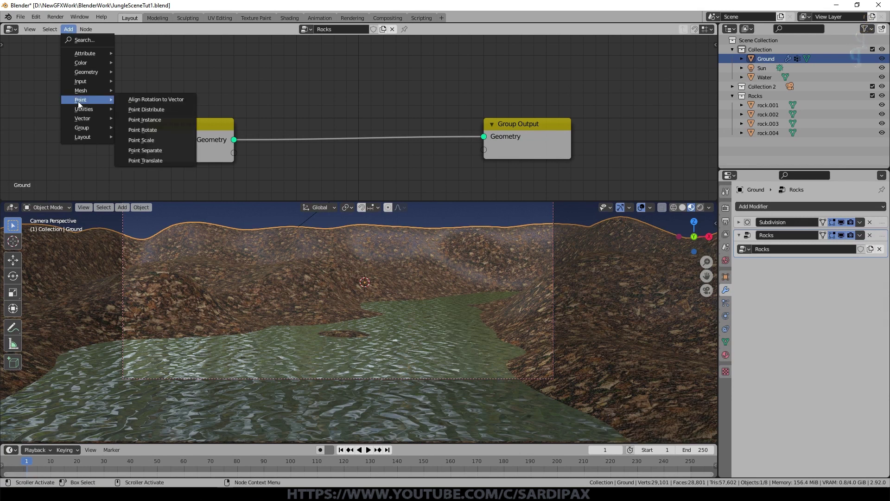
{"action": "left_click", "coordinate": [148, 119]}
{"action": "left_click", "coordinate": [332, 102]}
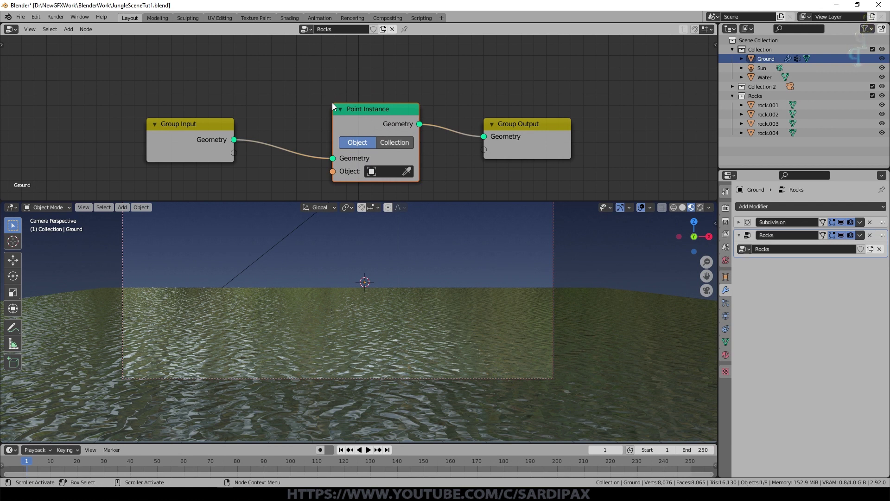
Step: Set the Point Instance node to instance single objects from the Rocks collection, with Whole Collection disabled
{"action": "left_click", "coordinate": [390, 171]}
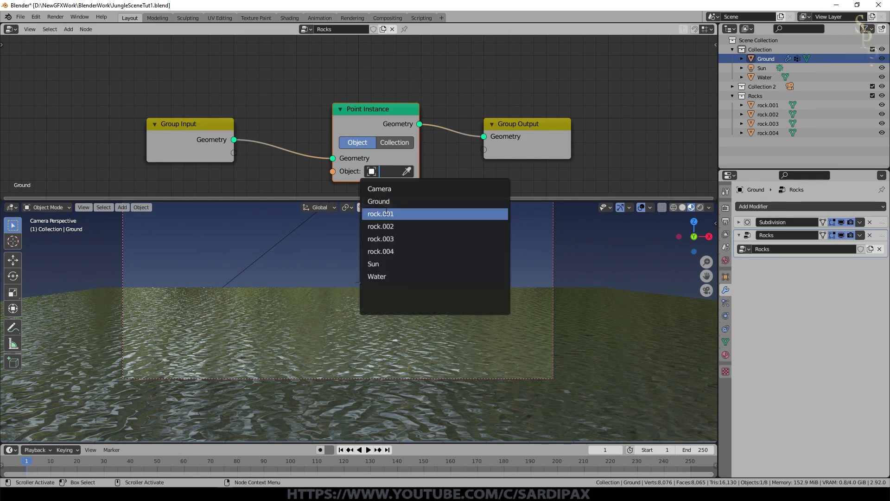
{"action": "left_click", "coordinate": [434, 148]}
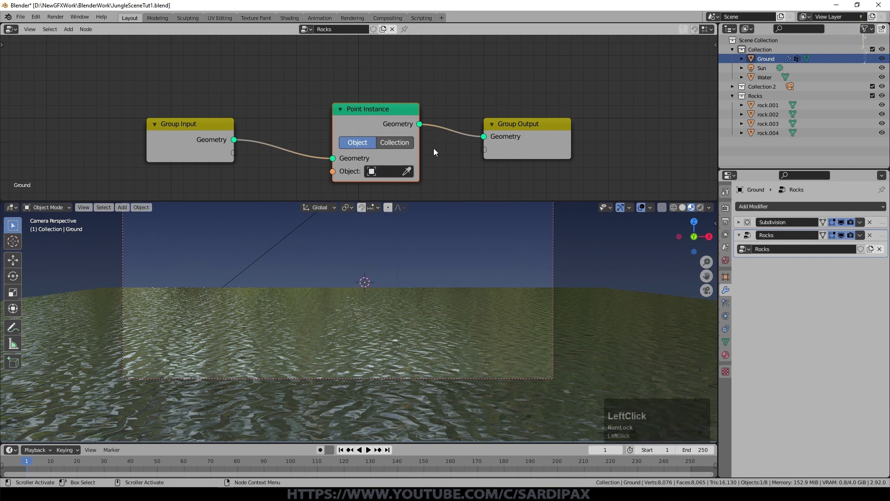
{"action": "left_click", "coordinate": [397, 143]}
{"action": "middle_click_drag", "start_coordinate": [437, 173], "coordinate": [451, 134]}
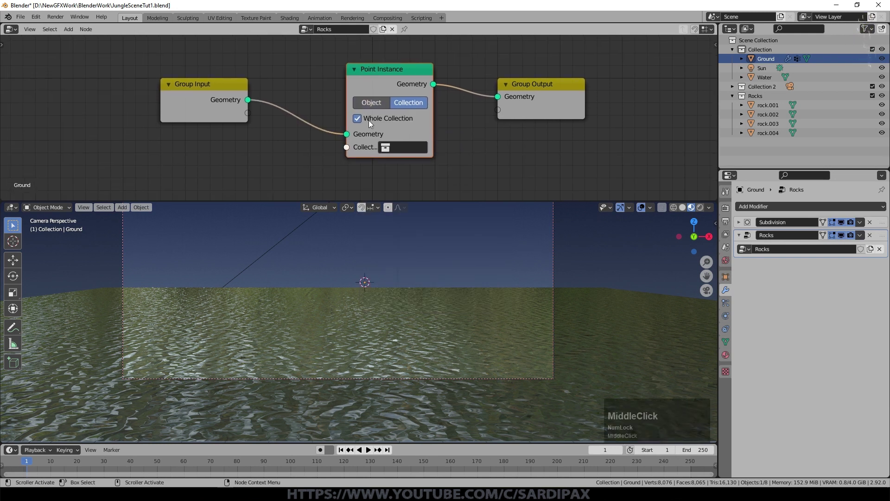
{"action": "left_click", "coordinate": [358, 119]}
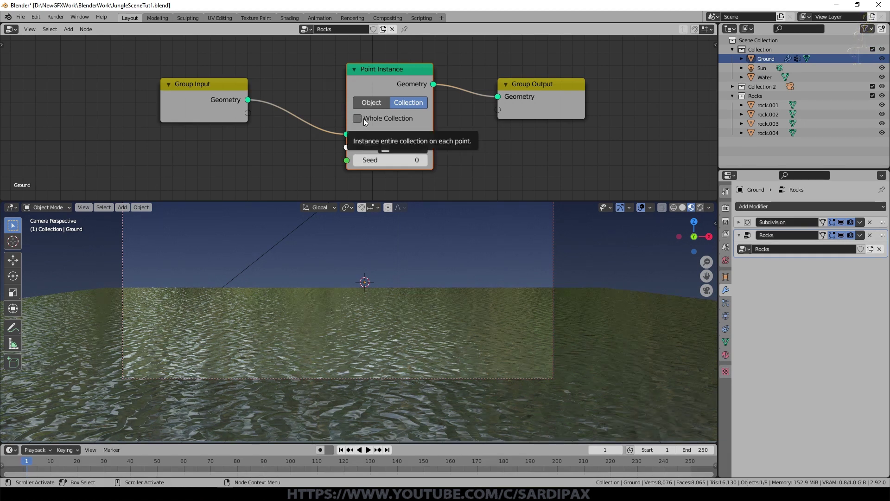
{"action": "left_click", "coordinate": [397, 146]}
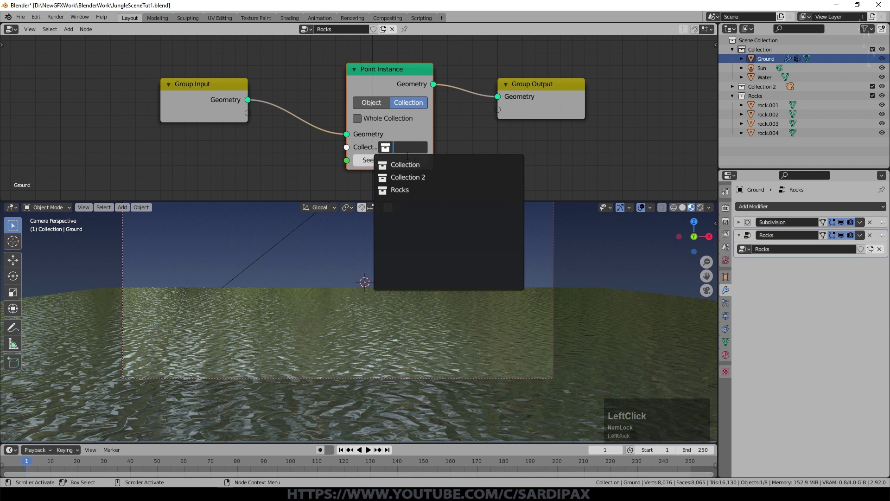
{"action": "left_click", "coordinate": [400, 190]}
Step: Turn off the overlays in the 3D viewport to see the instanced rocks without selection outlines
{"action": "scroll", "coordinate": [415, 237], "scroll_direction": "down", "scroll_amount": 3}
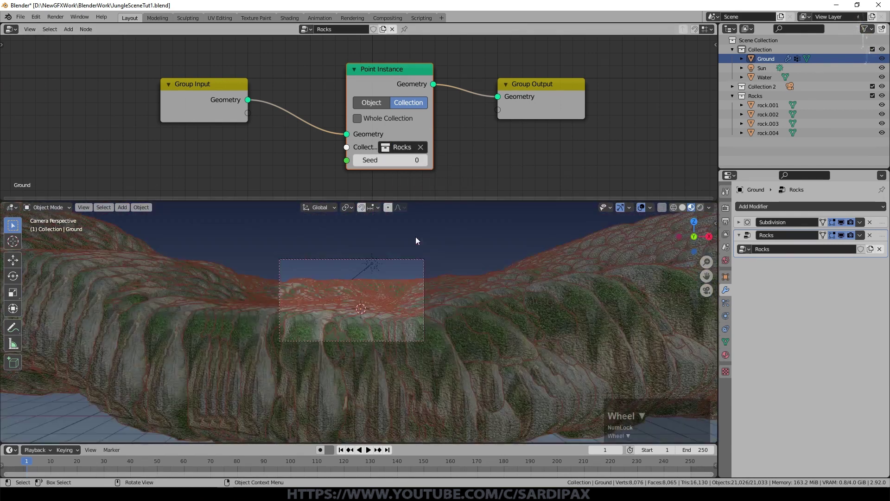
{"action": "middle_click_drag", "start_coordinate": [513, 243], "coordinate": [639, 211]}
{"action": "left_click", "coordinate": [641, 207]}
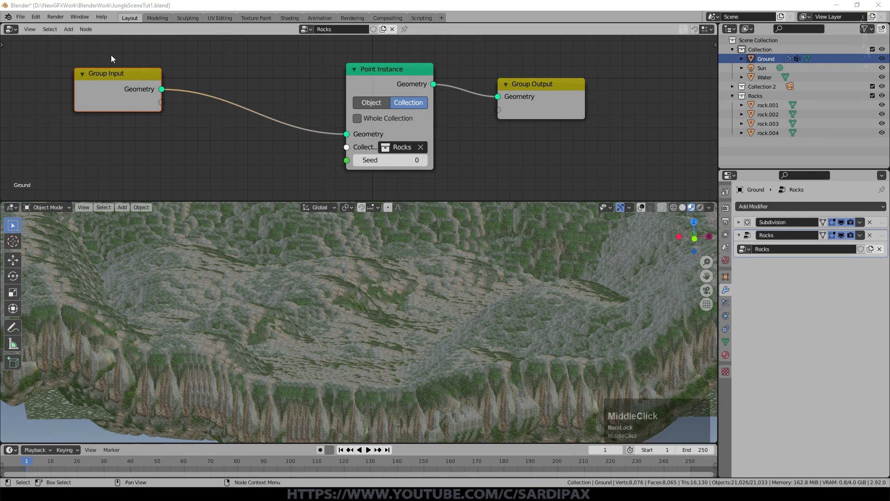
Step: Move Group Input farther from Point Instance and insert an Attribute Randomize node on the link between them
{"action": "left_click_drag", "start_coordinate": [111, 88], "coordinate": [30, 69]}
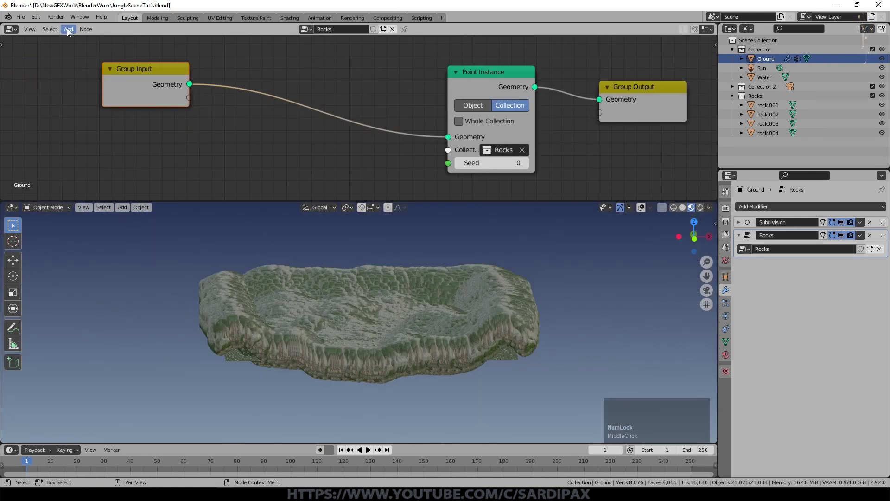
{"action": "left_click", "coordinate": [68, 28]}
{"action": "mouse_move", "coordinate": [84, 55]}
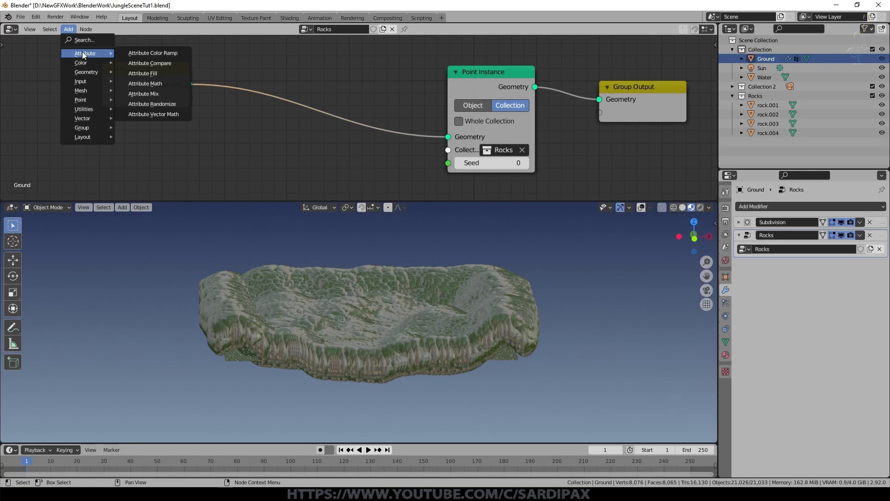
{"action": "left_click", "coordinate": [152, 103]}
{"action": "left_click", "coordinate": [311, 64]}
Step: Set the Attribute Randomize node's data type to Vector and its attribute to scale
{"action": "left_click", "coordinate": [356, 105]}
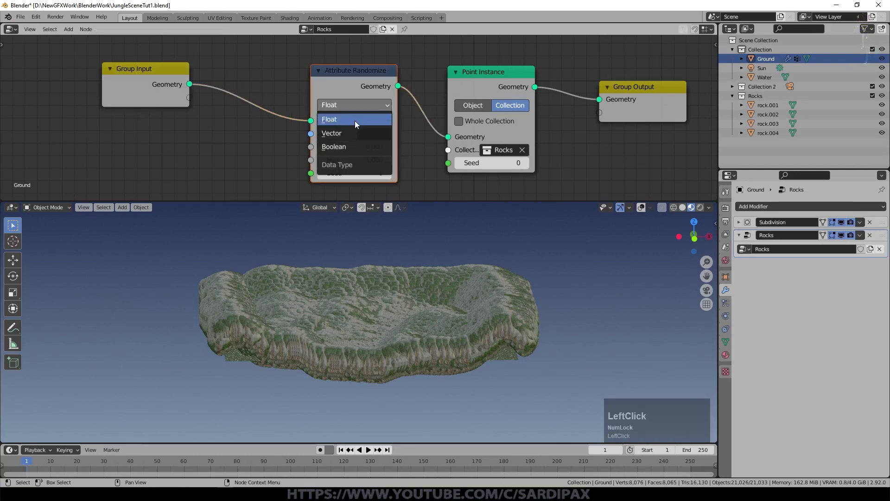
{"action": "left_click", "coordinate": [354, 133]}
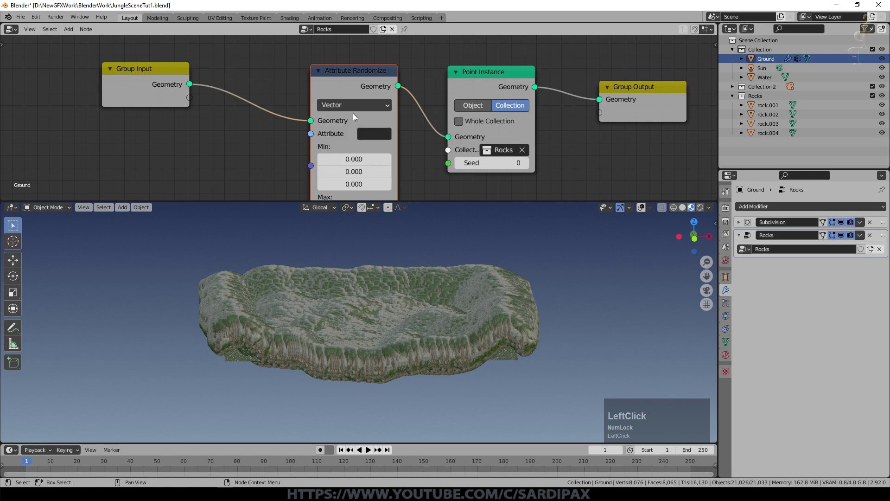
{"action": "scroll", "coordinate": [390, 109], "scroll_direction": "up", "scroll_amount": 2}
{"action": "left_click", "coordinate": [379, 144]}
{"action": "type", "text": "scale"}
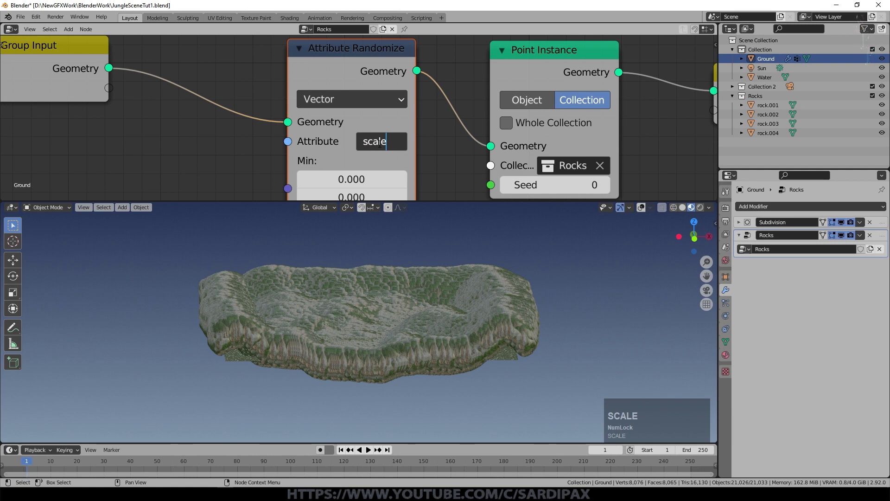
{"action": "key", "text": "KP_Enter"}
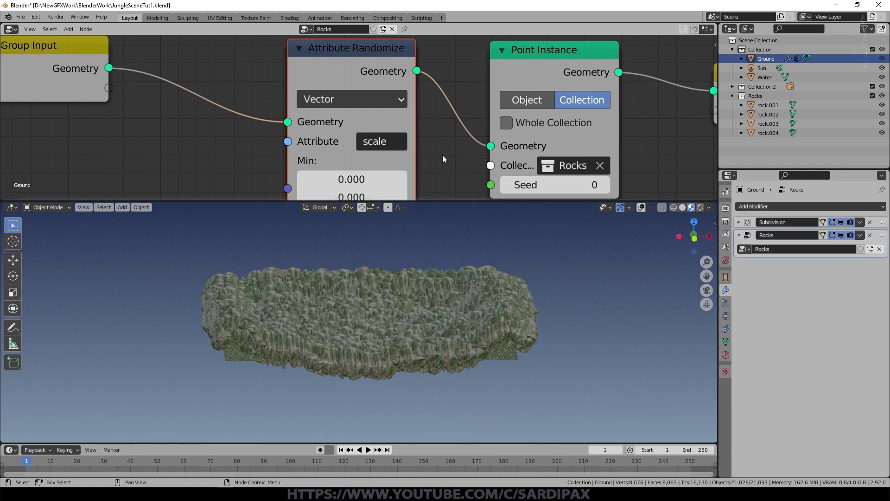
Step: Set all three Min values of the Attribute Randomize node to 0.1
{"action": "middle_click_drag", "start_coordinate": [442, 155], "coordinate": [445, 87]}
{"action": "scroll", "coordinate": [444, 256], "scroll_direction": "up", "scroll_amount": 5}
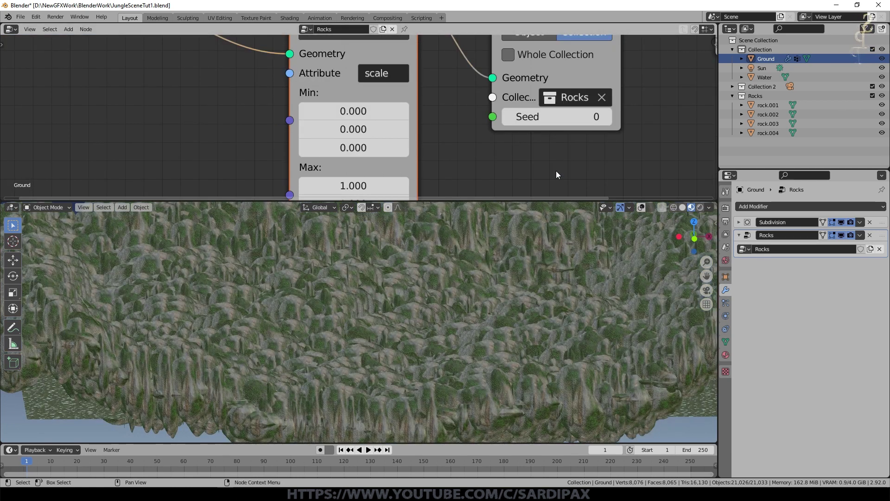
{"action": "scroll", "coordinate": [360, 117], "scroll_direction": "down", "scroll_amount": 2}
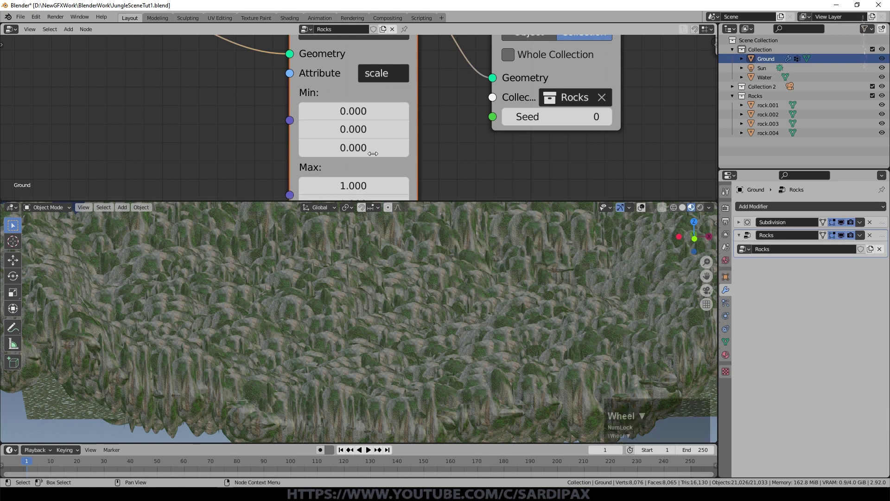
{"action": "middle_click_drag", "start_coordinate": [434, 177], "coordinate": [425, 128]}
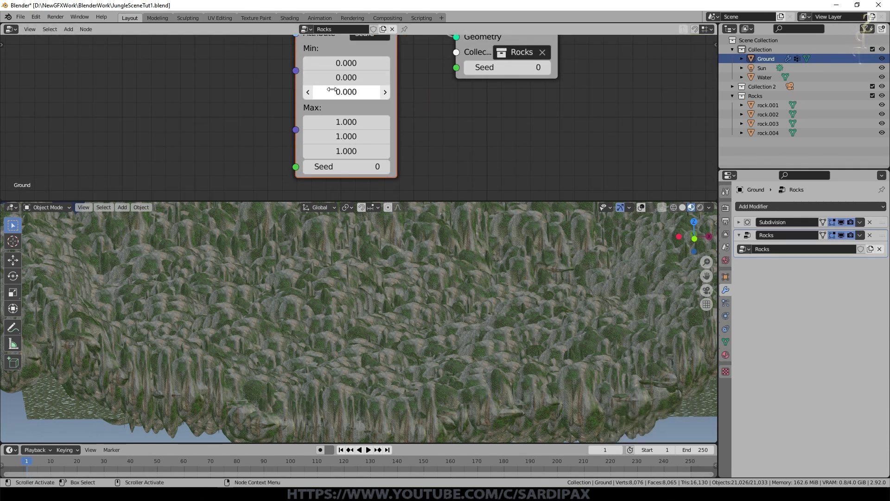
{"action": "scroll", "coordinate": [466, 131], "scroll_direction": "up", "scroll_amount": 1}
{"action": "left_click", "coordinate": [366, 62]}
{"action": "type", "text": ".1"}
{"action": "key", "text": "Tab"}
{"action": "type", "text": ".1"}
{"action": "key", "text": "Tab"}
{"action": "type", "text": ".1"}
Step: Set all three Max values of the Attribute Randomize node to 0.2
{"action": "left_click", "coordinate": [361, 123]}
{"action": "left_click", "coordinate": [359, 121]}
{"action": "type", "text": ".2"}
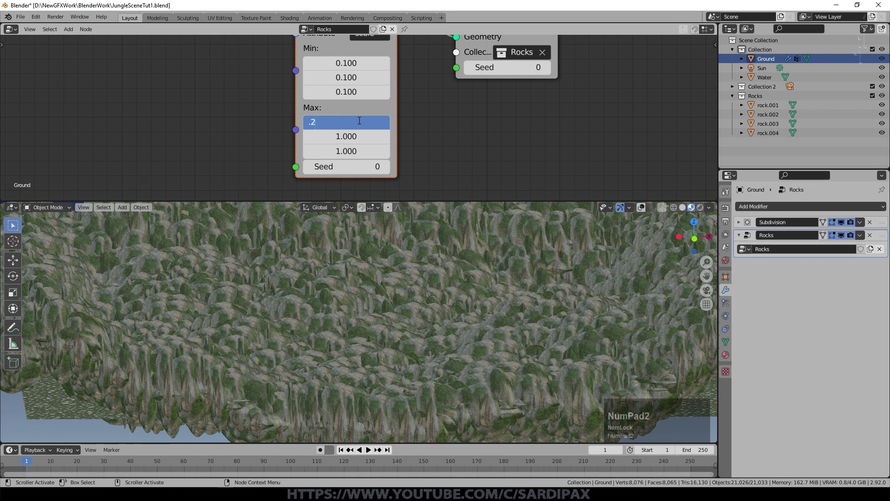
{"action": "key", "text": "Tab"}
{"action": "type", "text": ".2"}
{"action": "key", "text": "Tab"}
{"action": "type", "text": ".2"}
{"action": "key", "text": "Return"}
{"action": "scroll", "coordinate": [446, 243], "scroll_direction": "down", "scroll_amount": 5}
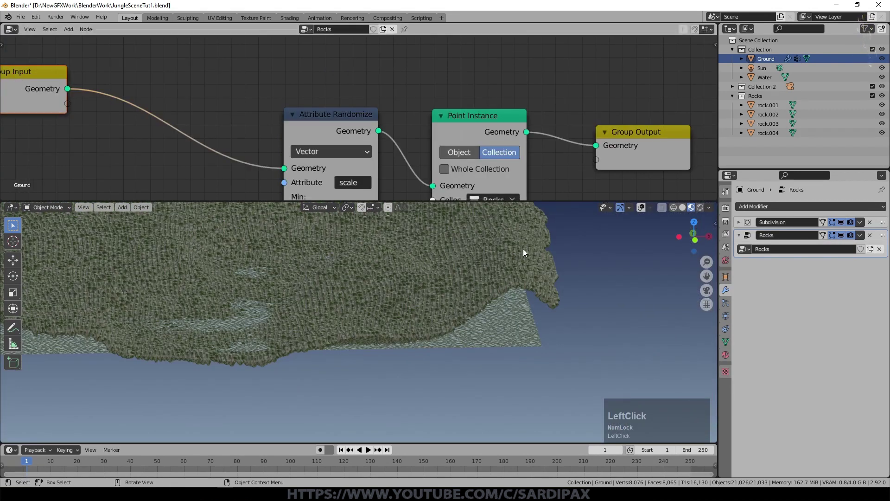
Step: Insert a Point Distribute node on the link between Group Input and Attribute Randomize
{"action": "middle_click_drag", "start_coordinate": [523, 249], "coordinate": [641, 249]}
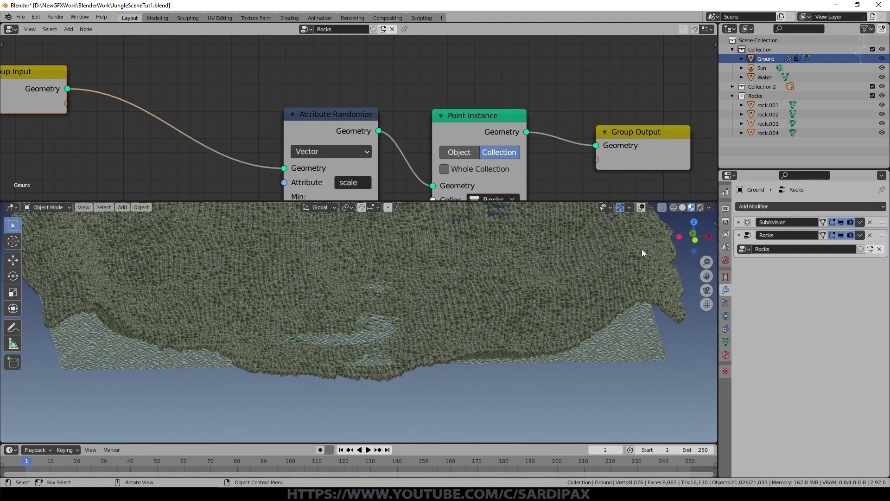
{"action": "left_click", "coordinate": [69, 28]}
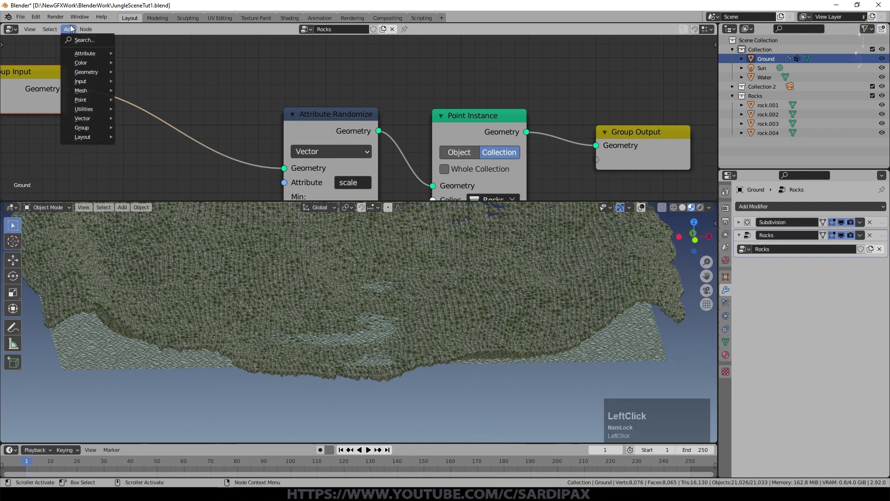
{"action": "mouse_move", "coordinate": [86, 101]}
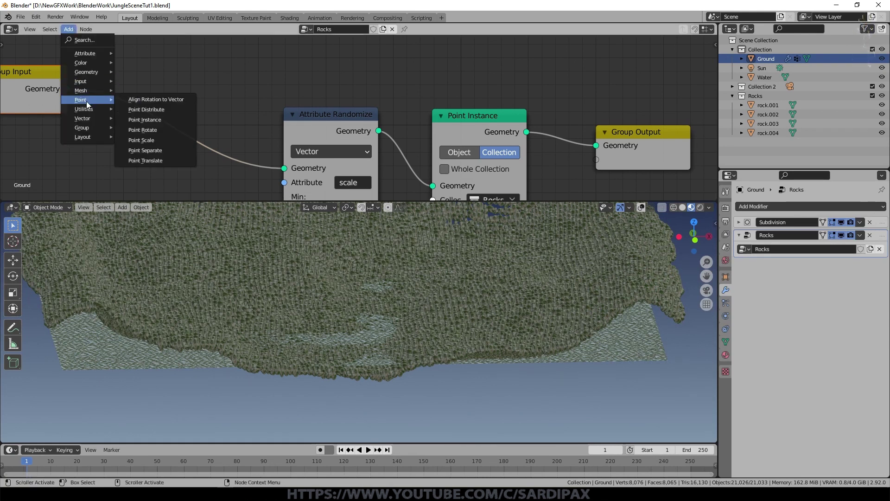
{"action": "left_click", "coordinate": [150, 109]}
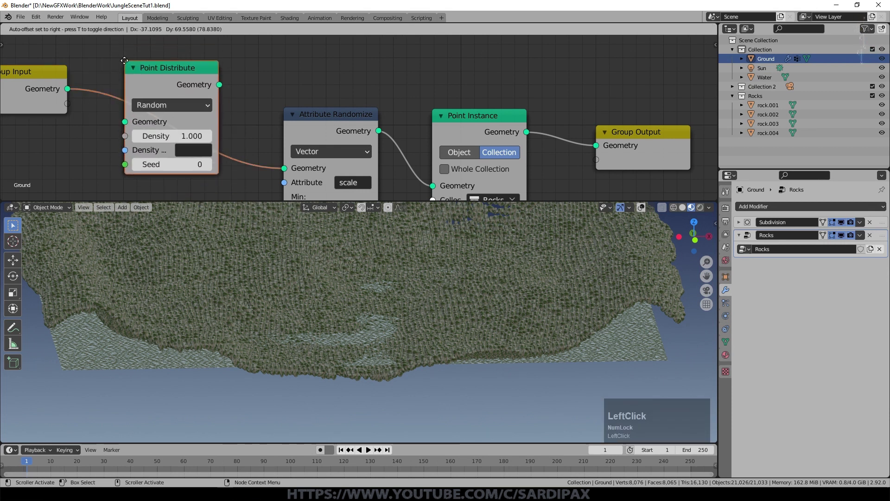
{"action": "left_click", "coordinate": [124, 61]}
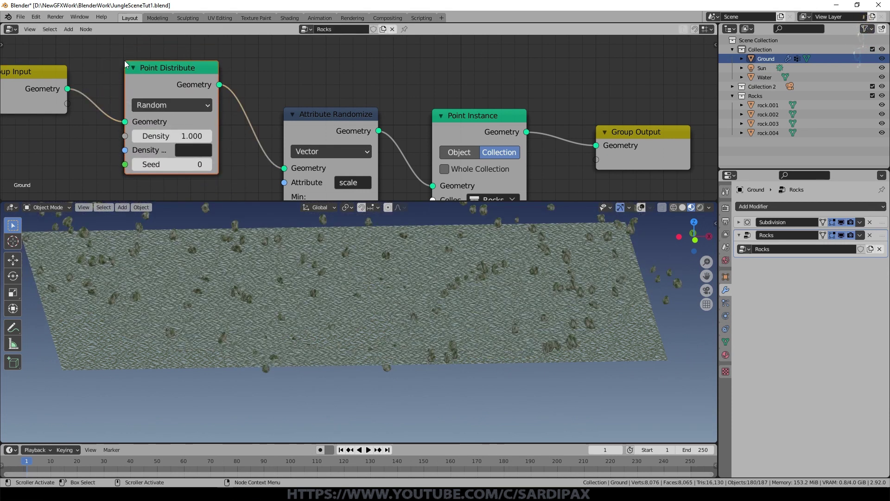
Step: Spread out the node tree by moving Group Output and Group Input up and away from the rock-scattering nodes
{"action": "scroll", "coordinate": [135, 106], "scroll_direction": "up", "scroll_amount": 1}
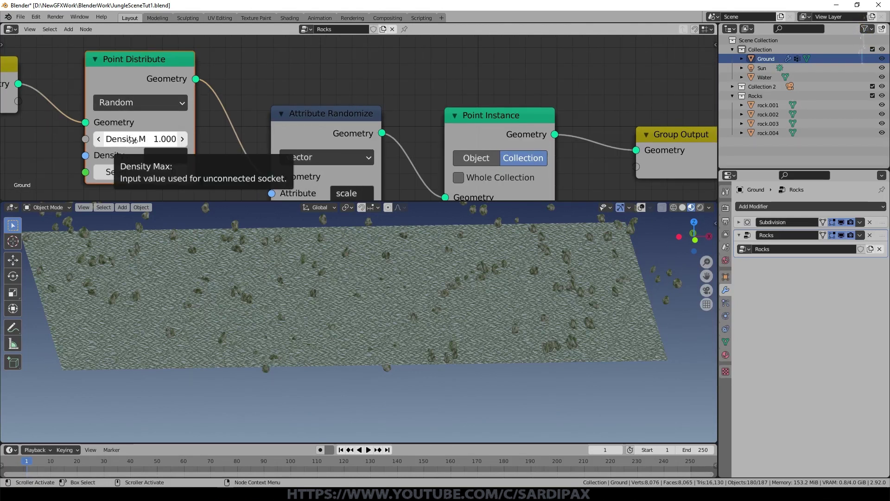
{"action": "scroll", "coordinate": [270, 231], "scroll_direction": "up", "scroll_amount": 2}
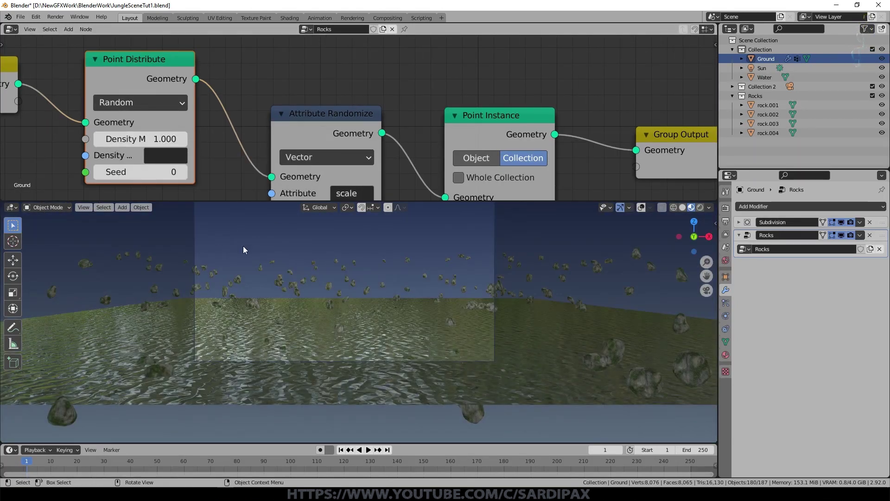
{"action": "scroll", "coordinate": [243, 250], "scroll_direction": "down", "scroll_amount": 2}
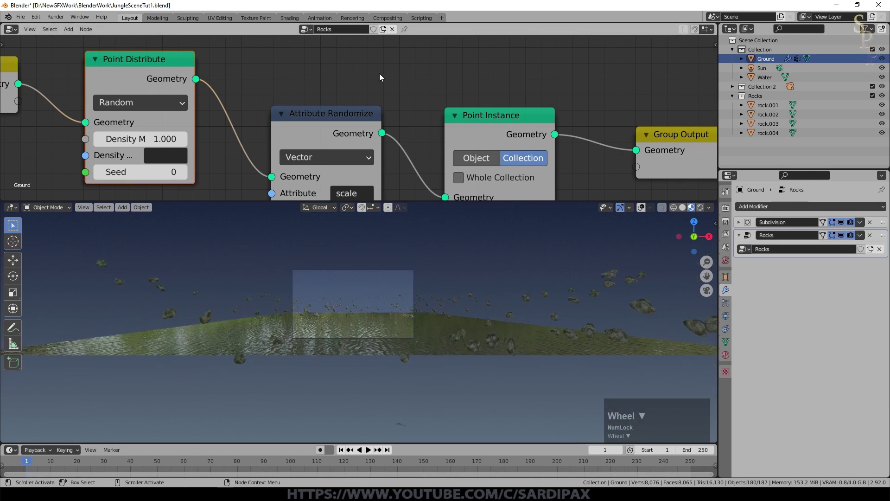
{"action": "scroll", "coordinate": [379, 73], "scroll_direction": "down", "scroll_amount": 3}
{"action": "middle_click_drag", "start_coordinate": [458, 92], "coordinate": [435, 118]}
{"action": "left_click_drag", "start_coordinate": [510, 151], "coordinate": [552, 83]}
{"action": "left_click_drag", "start_coordinate": [137, 115], "coordinate": [123, 64]}
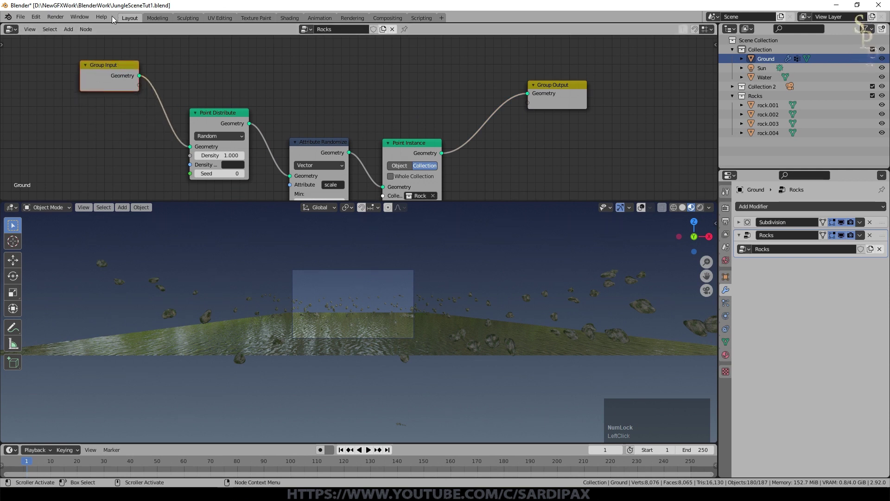
Step: Add a Join Geometry node before Group Output, connect Group Input's geometry to it, and make room by shifting the outer nodes
{"action": "left_click", "coordinate": [69, 28]}
{"action": "mouse_move", "coordinate": [85, 73]}
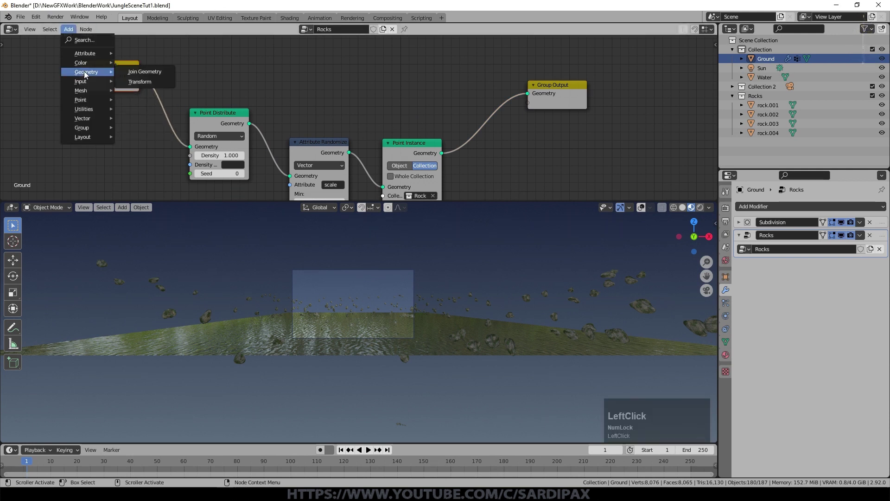
{"action": "left_click", "coordinate": [144, 71]}
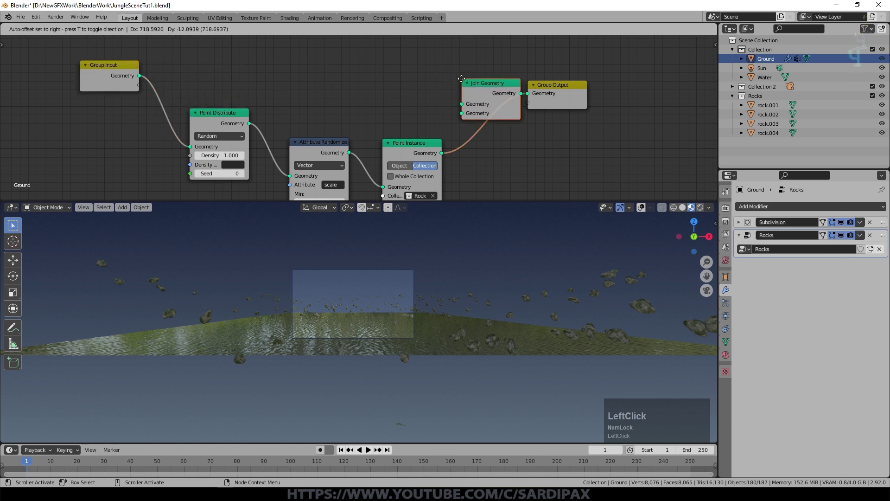
{"action": "left_click", "coordinate": [476, 79]}
{"action": "left_click_drag", "start_coordinate": [139, 75], "coordinate": [366, 74]}
{"action": "left_click_drag", "start_coordinate": [108, 65], "coordinate": [481, 104]}
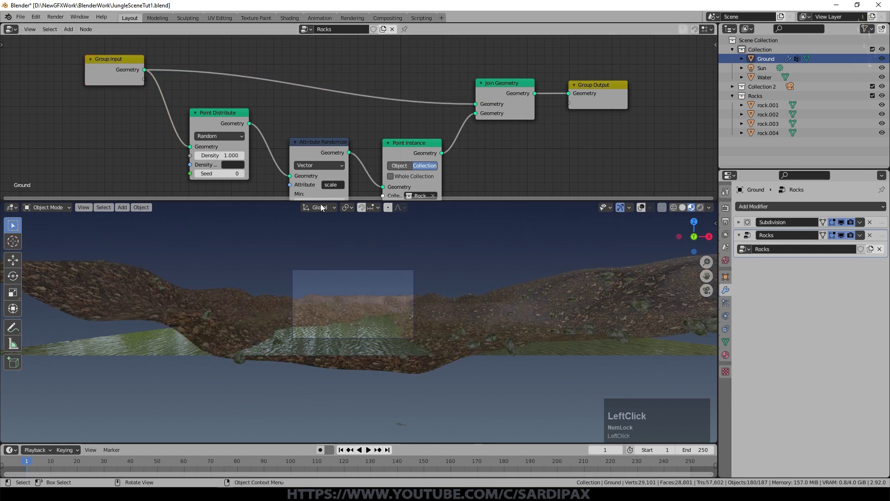
Step: Switch the viewport to solid shading and examine how the rocks sit on the ground
{"action": "scroll", "coordinate": [441, 282], "scroll_direction": "up", "scroll_amount": 10}
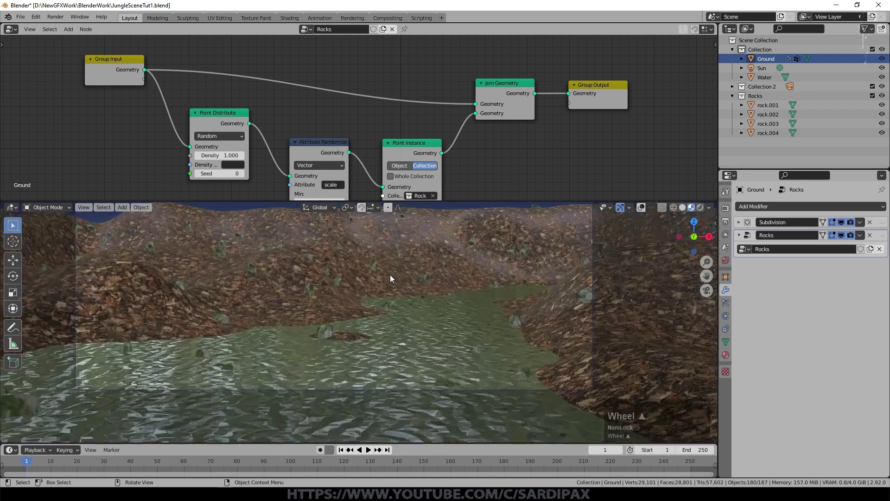
{"action": "left_click", "coordinate": [682, 207]}
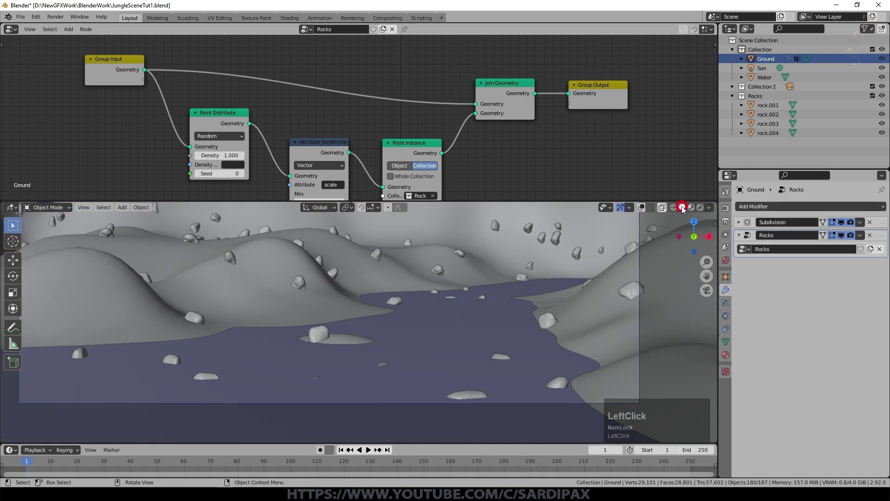
{"action": "middle_click_drag", "start_coordinate": [358, 304], "coordinate": [383, 350], "text": "shift"}
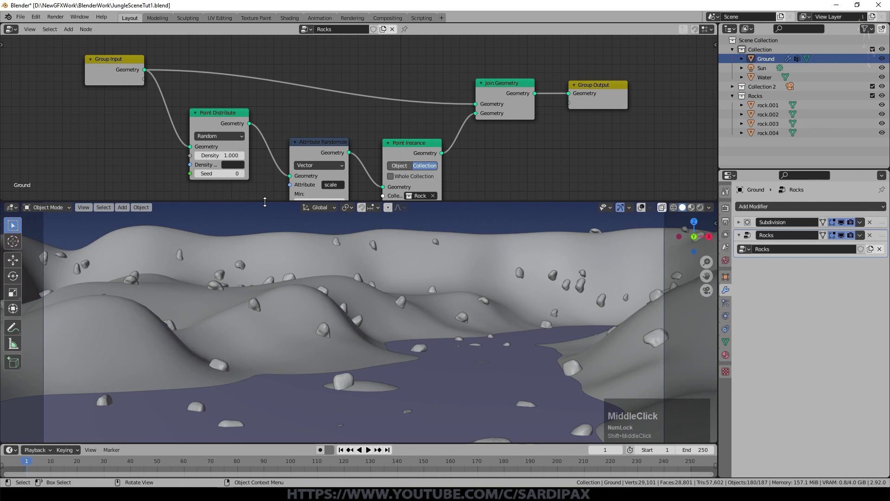
{"action": "scroll", "coordinate": [287, 240], "scroll_direction": "down", "scroll_amount": 5}
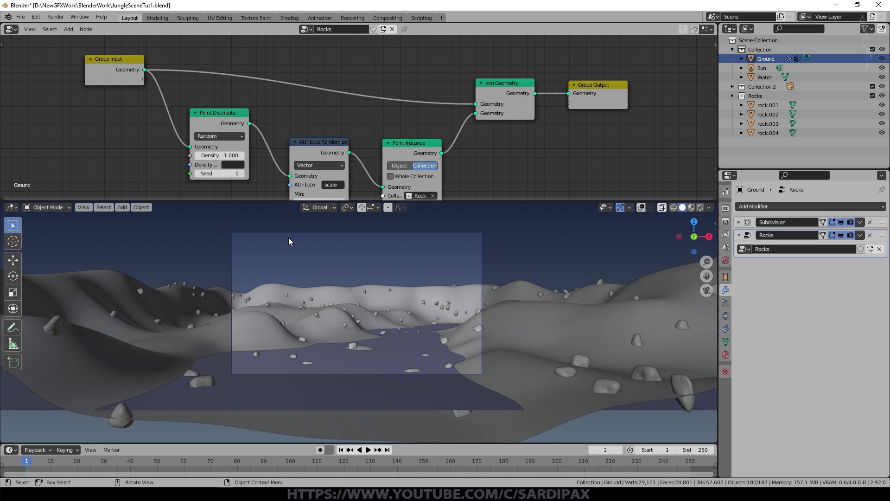
{"action": "scroll", "coordinate": [288, 237], "scroll_direction": "up", "scroll_amount": 4}
{"action": "scroll", "coordinate": [478, 186], "scroll_direction": "up", "scroll_amount": 4}
Step: Move the Group Input and Point Distribute nodes further away from the Attribute Randomize node
{"action": "scroll", "coordinate": [475, 111], "scroll_direction": "down", "scroll_amount": 6}
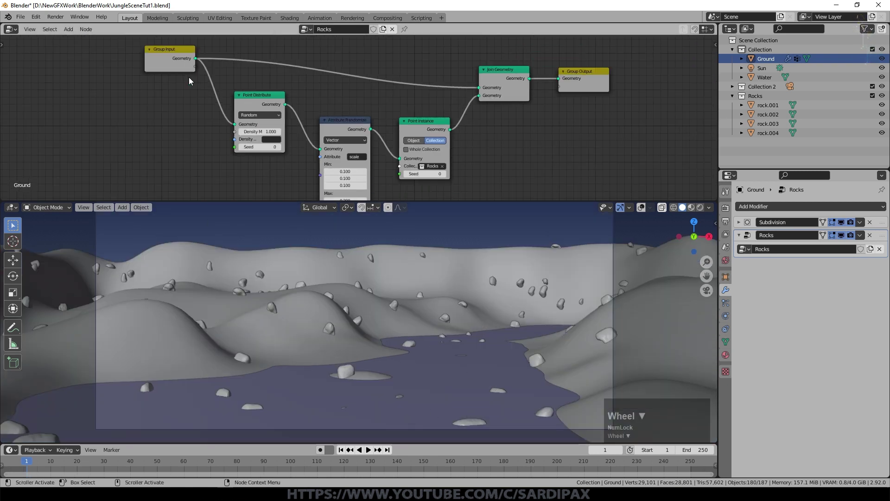
{"action": "left_click_drag", "start_coordinate": [162, 50], "coordinate": [92, 47]}
{"action": "left_click_drag", "start_coordinate": [258, 97], "coordinate": [197, 84]}
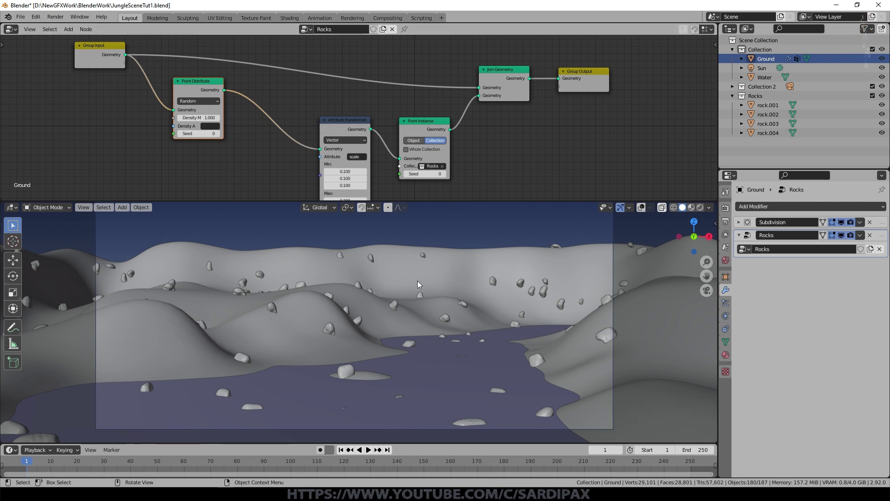
Step: Set the first and third Max values of the scale Attribute Randomize node to 0.125
{"action": "scroll", "coordinate": [495, 108], "scroll_direction": "up", "scroll_amount": 3}
{"action": "scroll", "coordinate": [497, 318], "scroll_direction": "up", "scroll_amount": 3}
{"action": "middle_click", "coordinate": [496, 153], "text": "shift"}
{"action": "left_click", "coordinate": [385, 133]}
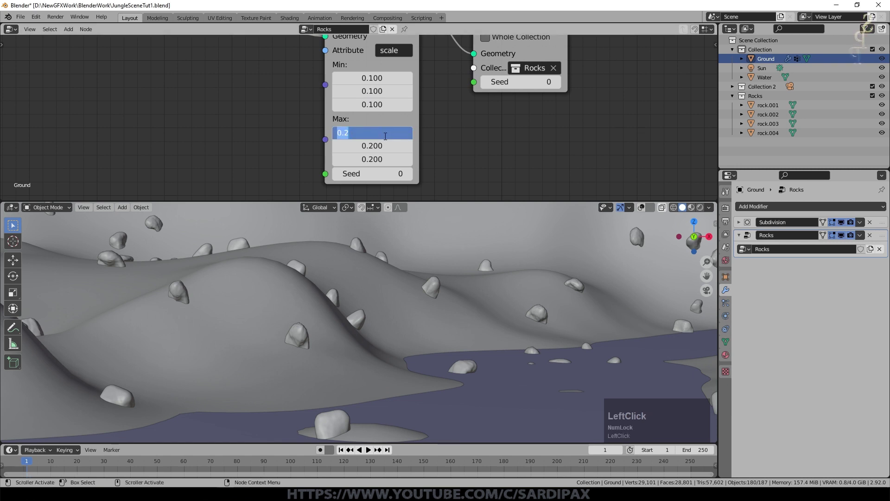
{"action": "type", "text": ".1"}
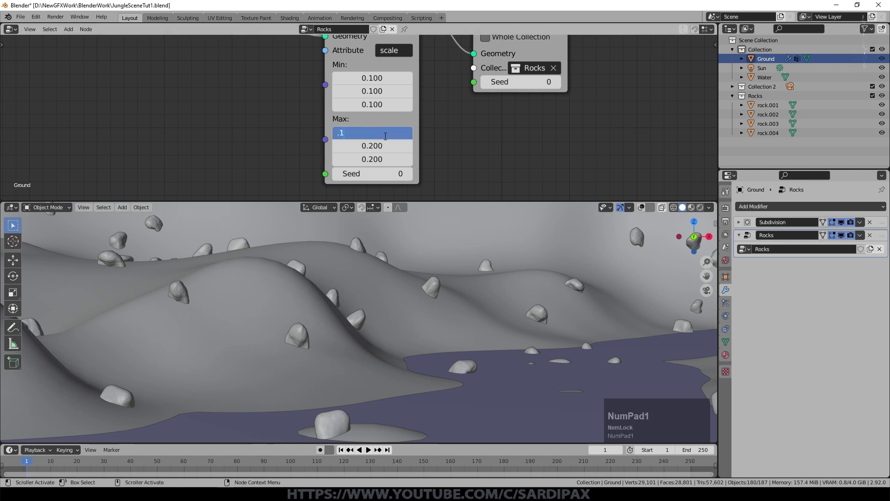
{"action": "key", "text": "Return"}
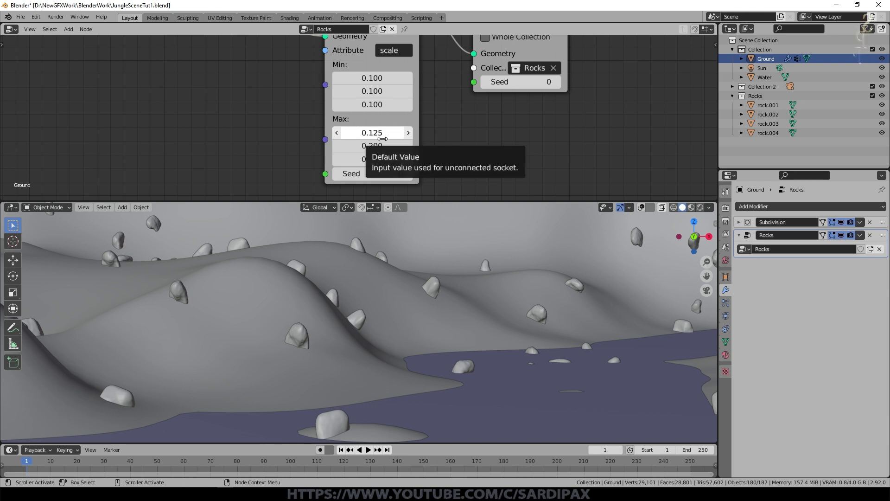
{"action": "left_click", "coordinate": [383, 161]}
{"action": "type", "text": ".125"}
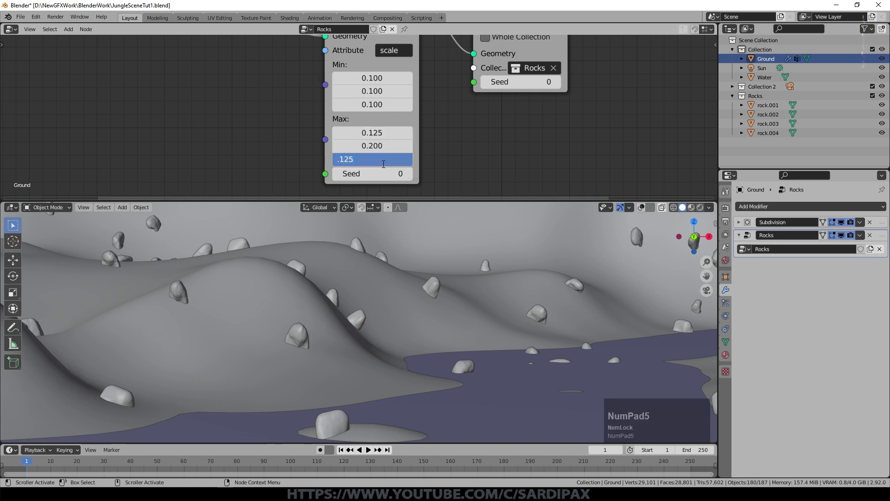
{"action": "key", "text": "Return"}
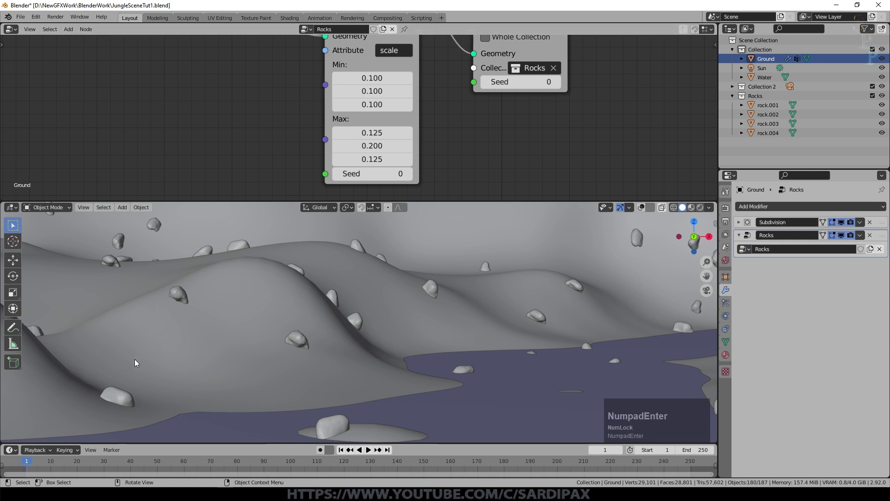
Step: Set all three Min values of the scale Attribute Randomize node to 0.05 and save the file
{"action": "left_click", "coordinate": [376, 80]}
{"action": "type", "text": "."}
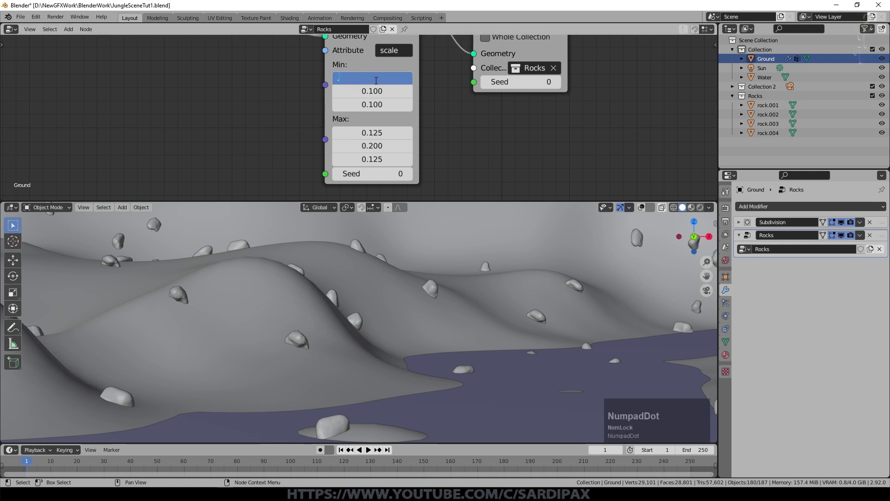
{"action": "type", "text": "05"}
{"action": "key", "text": "Return"}
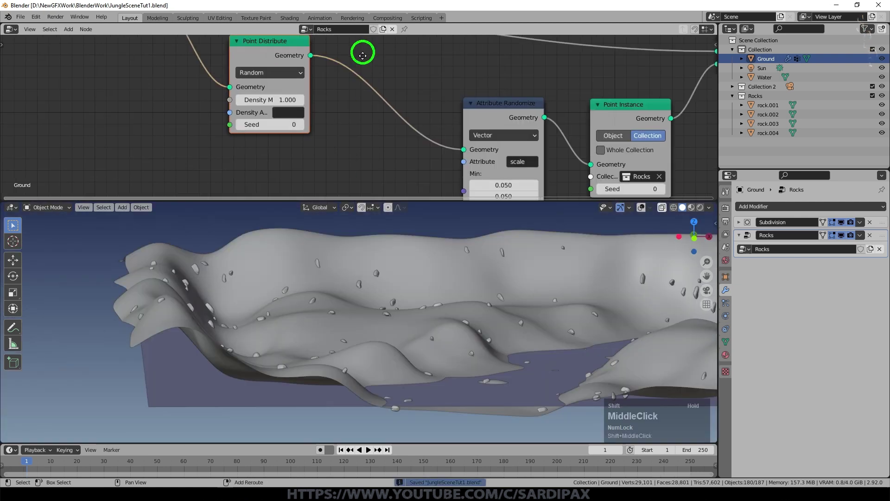
Step: Duplicate the Attribute Randomize node, insert the copy right after Point Distribute, and set its attribute to rotation
{"action": "middle_click_drag", "start_coordinate": [364, 51], "coordinate": [257, 44]}
{"action": "scroll", "coordinate": [257, 44], "scroll_direction": "down", "scroll_amount": 1}
{"action": "left_click", "coordinate": [410, 99]}
{"action": "key", "text": "shift+d"}
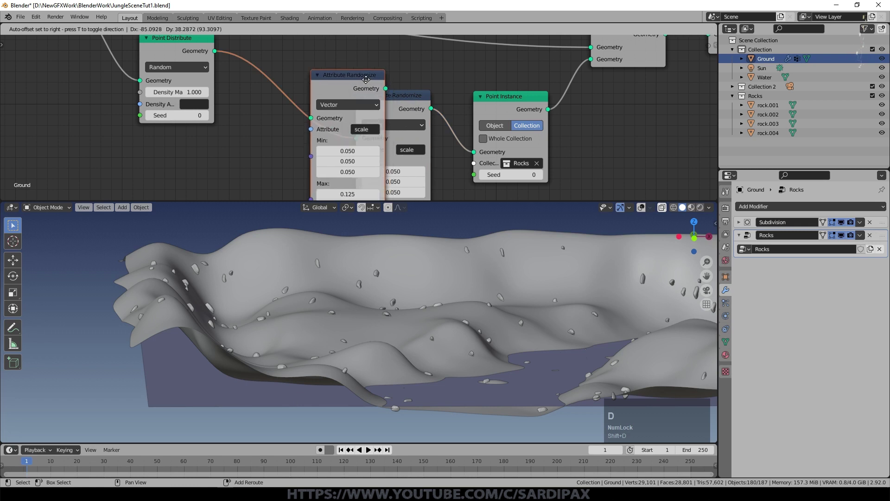
{"action": "left_click", "coordinate": [310, 71]}
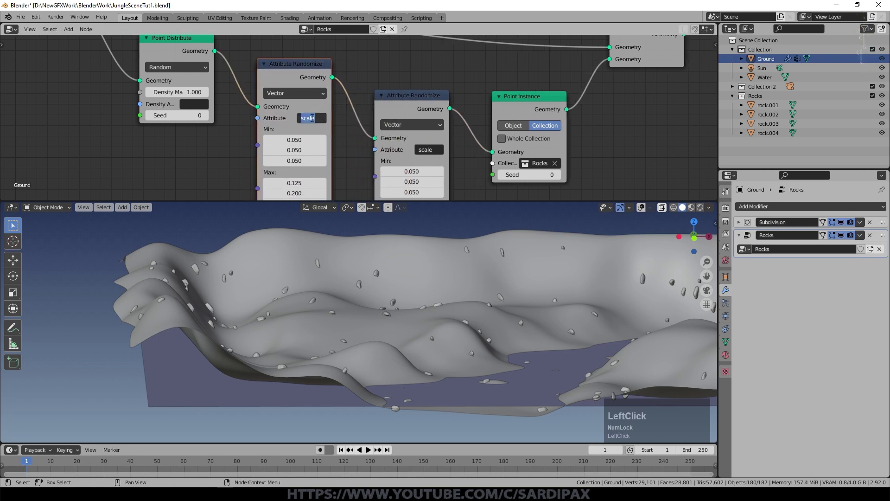
{"action": "type", "text": "rotation"}
{"action": "key", "text": "Return"}
Step: Set all three Min values of the rotation Attribute Randomize node to 0
{"action": "left_click", "coordinate": [307, 136]}
{"action": "type", "text": "0"}
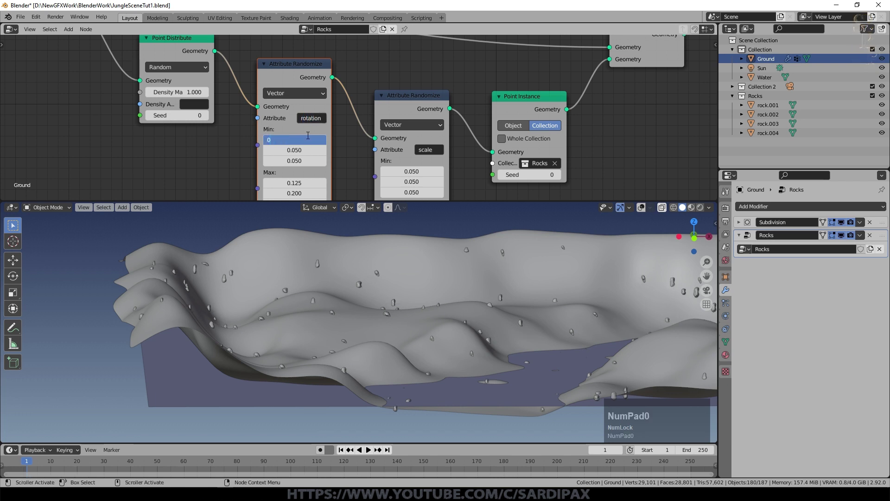
{"action": "key", "text": "Tab"}
{"action": "type", "text": "0"}
{"action": "key", "text": "Tab"}
{"action": "type", "text": "0"}
{"action": "key", "text": "KP_Enter"}
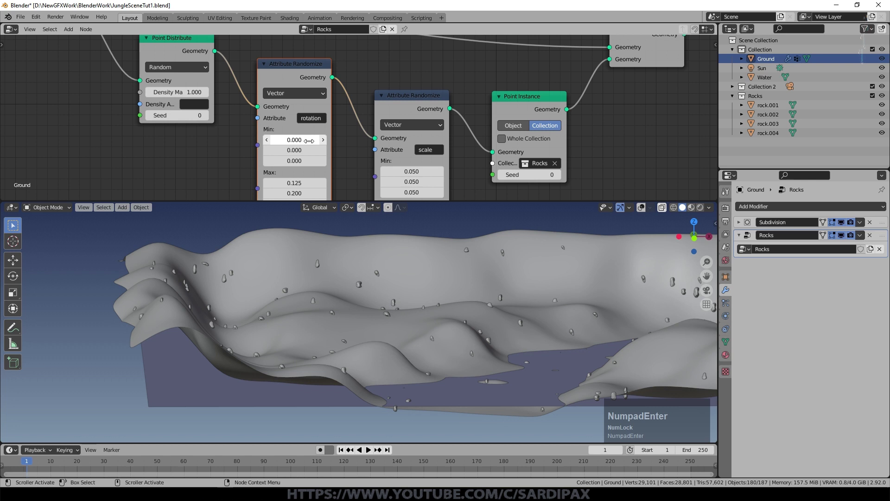
Step: Set the Max values of the rotation Attribute Randomize node to 0, 0 and 230
{"action": "scroll", "coordinate": [308, 135], "scroll_direction": "down", "scroll_amount": 1}
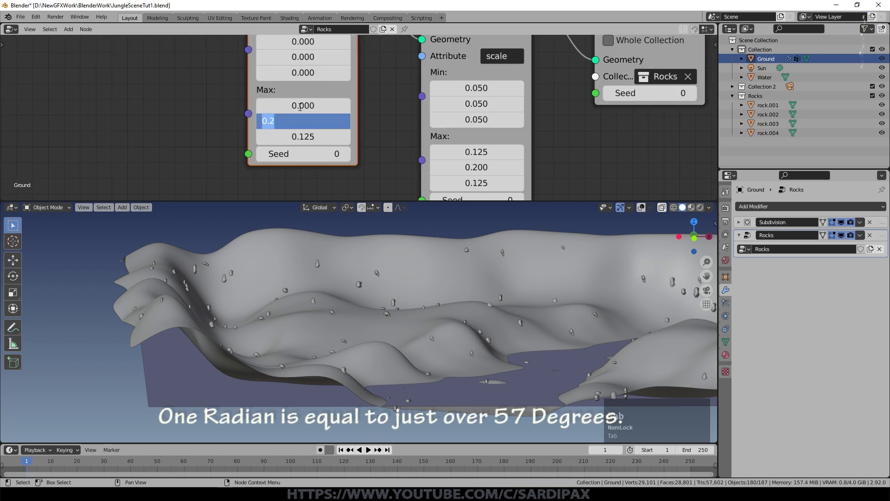
{"action": "type", "text": "0"}
{"action": "key", "text": "KP_Enter"}
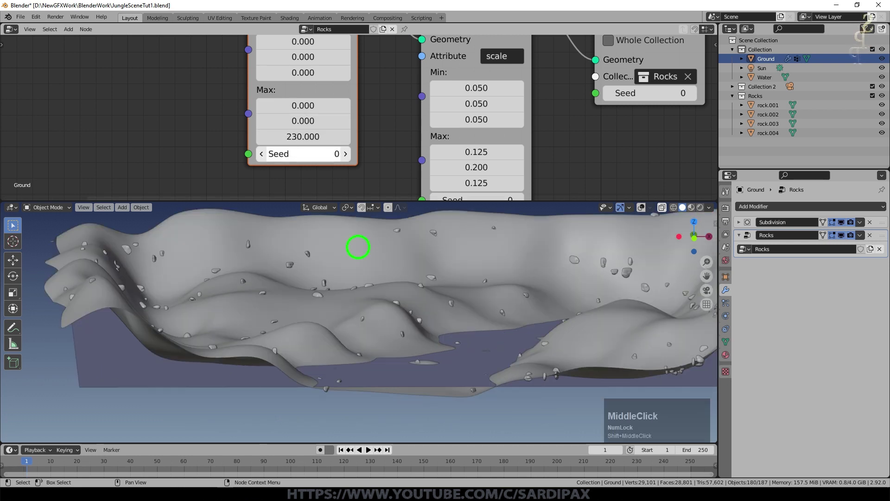
Step: Set the seeds to 10 for rotation, 4 for scale and 23 for Point Distribute, and save the file
{"action": "left_click_drag", "start_coordinate": [308, 157], "coordinate": [312, 158]}
{"action": "scroll", "coordinate": [536, 152], "scroll_direction": "down", "scroll_amount": 1}
{"action": "left_click_drag", "start_coordinate": [262, 62], "coordinate": [269, 63]}
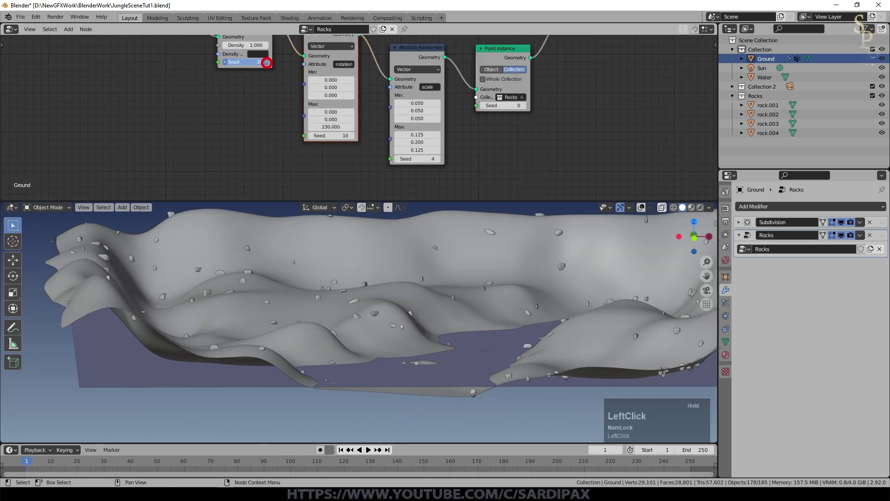
{"action": "scroll", "coordinate": [525, 239], "scroll_direction": "up", "scroll_amount": 2}
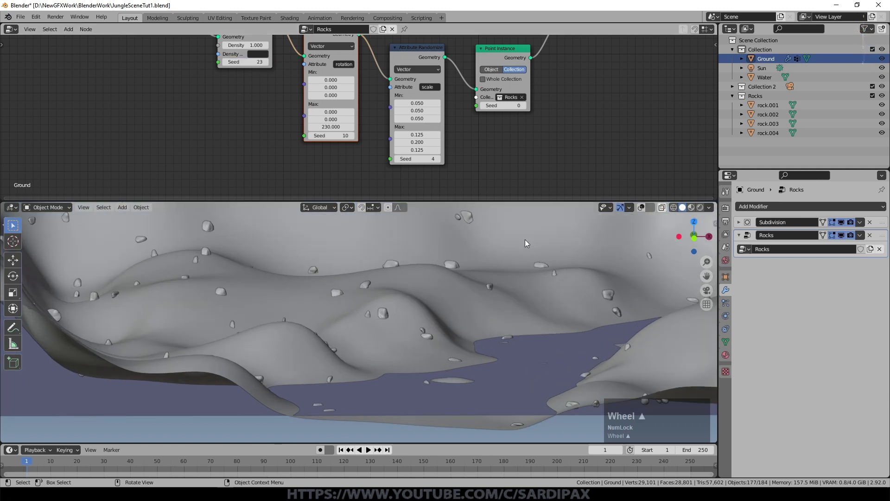
{"action": "key", "text": "ctrl+s"}
Step: Look up the ground's vertex group name and enter Stream as the Density Attribute of the Point Distribute node
{"action": "middle_click_drag", "start_coordinate": [330, 94], "coordinate": [362, 151]}
{"action": "scroll", "coordinate": [361, 149], "scroll_direction": "up", "scroll_amount": 3}
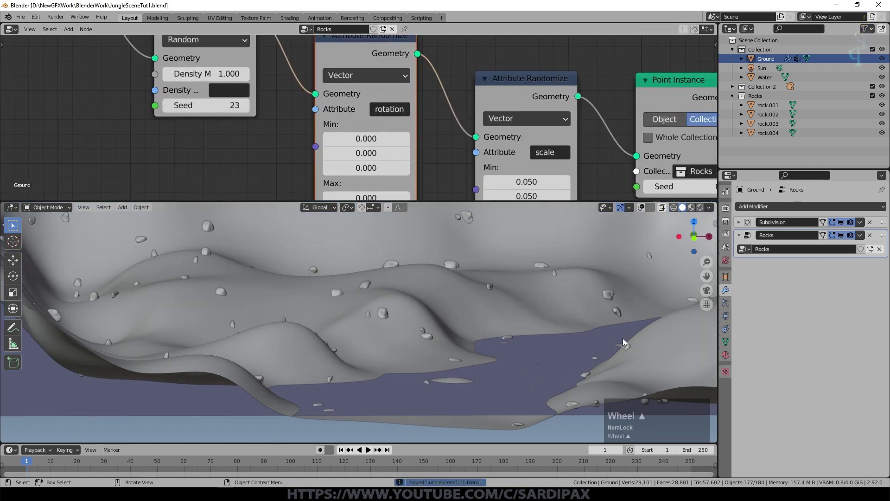
{"action": "scroll", "coordinate": [252, 141], "scroll_direction": "up", "scroll_amount": 1}
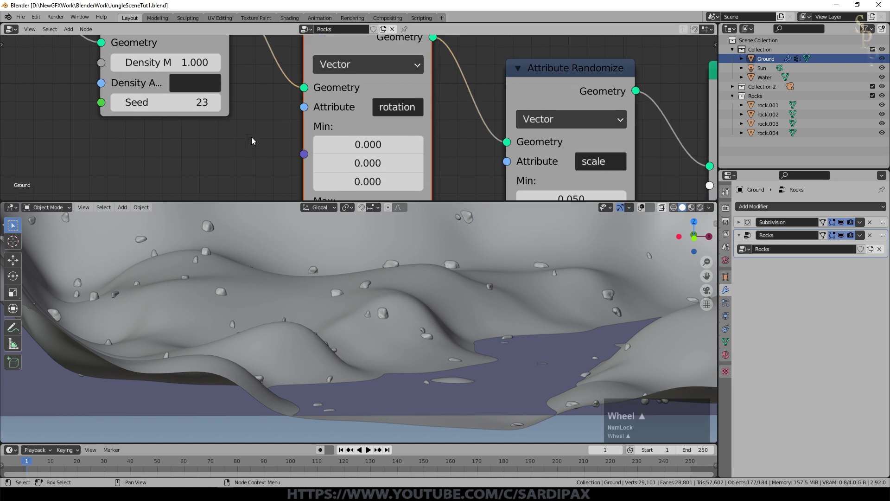
{"action": "left_click", "coordinate": [726, 342]}
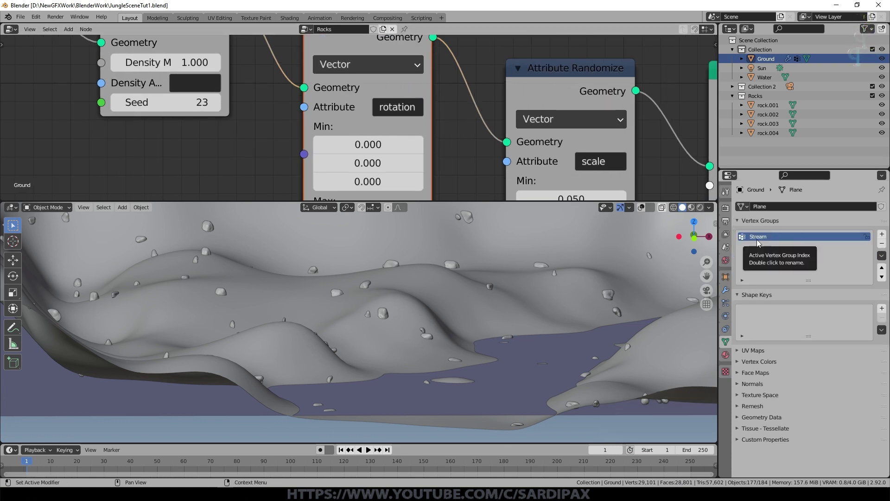
{"action": "left_click", "coordinate": [205, 82]}
{"action": "type", "text": "St"}
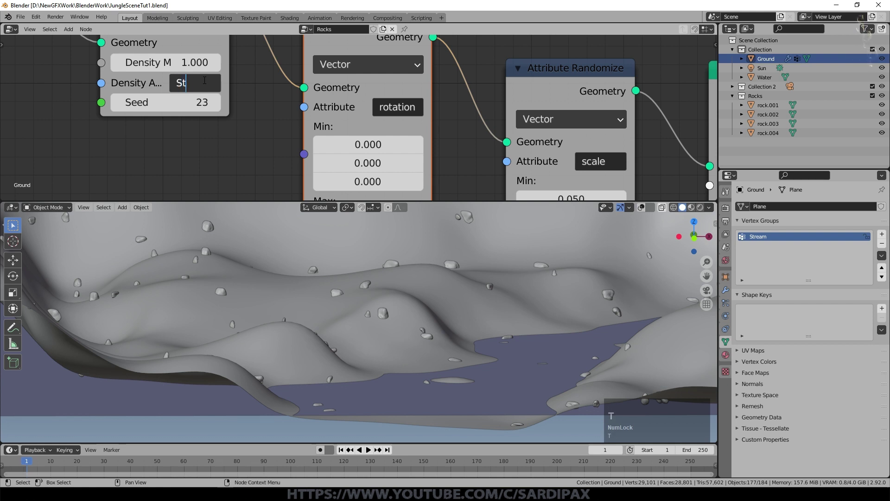
{"action": "type", "text": "ream"}
{"action": "key", "text": "Return"}
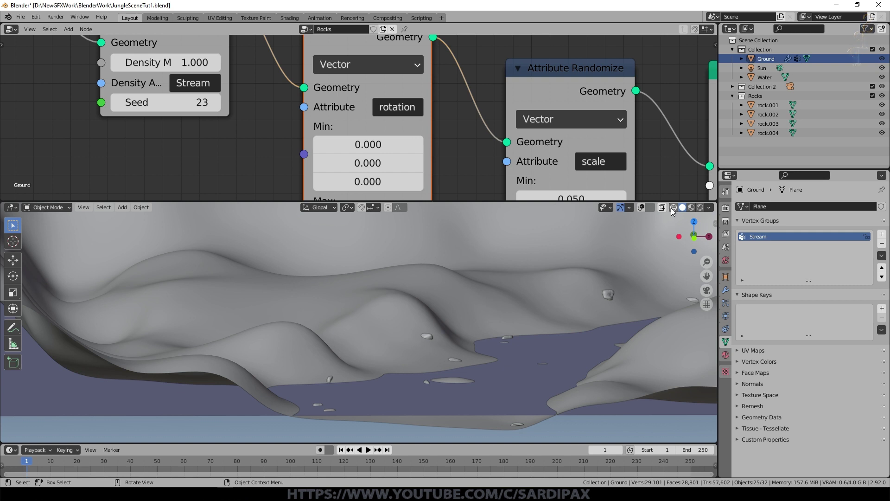
Step: Turn on the viewport overlays and inspect the rocks along the stream from above
{"action": "left_click", "coordinate": [641, 208]}
{"action": "middle_click_drag", "start_coordinate": [477, 315], "coordinate": [491, 346]}
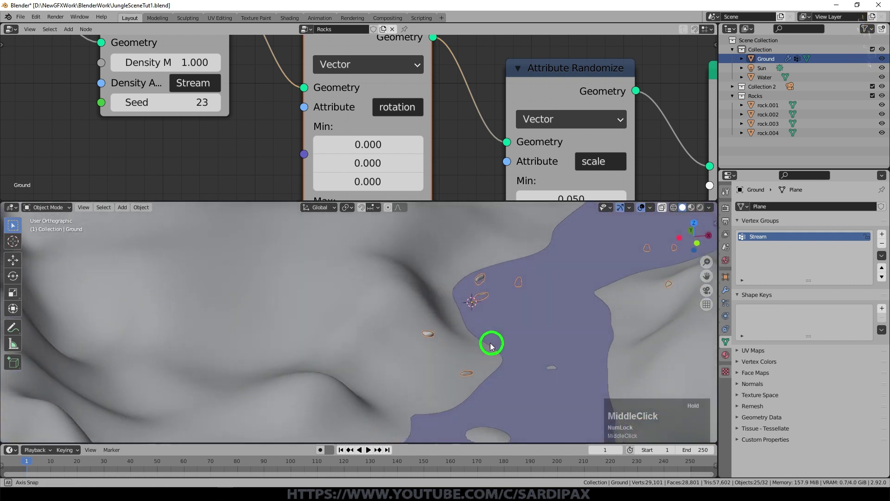
{"action": "scroll", "coordinate": [540, 301], "scroll_direction": "down", "scroll_amount": 3}
{"action": "scroll", "coordinate": [475, 279], "scroll_direction": "down", "scroll_amount": 3}
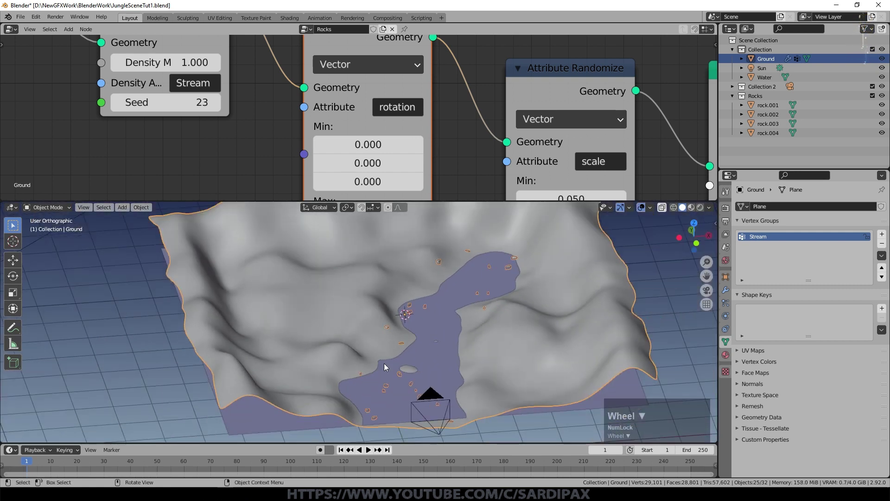
{"action": "scroll", "coordinate": [509, 293], "scroll_direction": "up", "scroll_amount": 2}
Step: Set the first two Max values of the scale Attribute Randomize node to 0.15 and 0.35
{"action": "middle_click_drag", "start_coordinate": [668, 166], "coordinate": [548, 72], "text": "shift"}
{"action": "scroll", "coordinate": [552, 126], "scroll_direction": "up", "scroll_amount": 1, "text": "shift"}
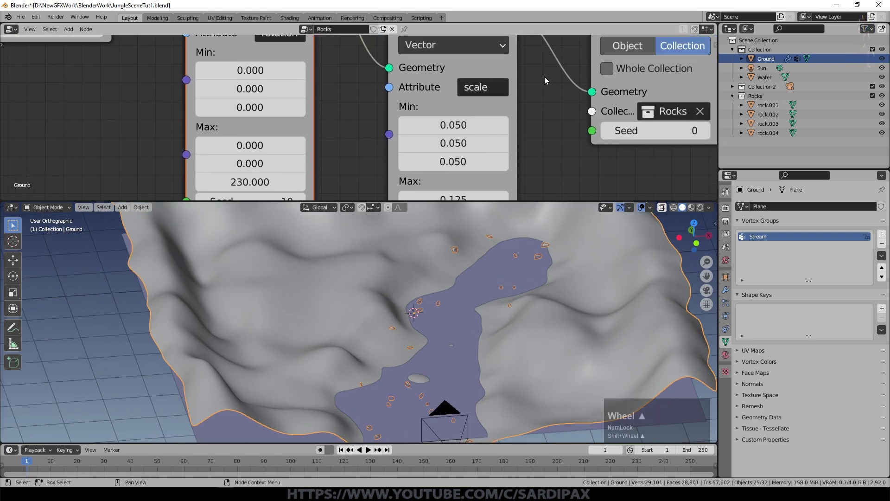
{"action": "middle_click_drag", "start_coordinate": [545, 166], "coordinate": [541, 104], "text": "shift"}
{"action": "left_click", "coordinate": [457, 139]}
{"action": "type", "text": ".15"}
{"action": "key", "text": "Return"}
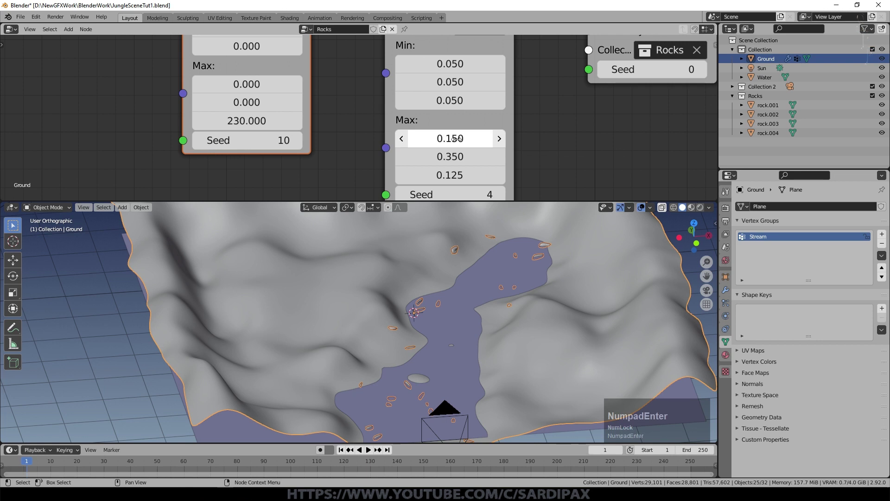
Step: View the scene through the camera and set all three Min values of the scale randomization to 0.025
{"action": "scroll", "coordinate": [508, 276], "scroll_direction": "up", "scroll_amount": 2}
{"action": "key", "text": "KP_0"}
{"action": "left_click", "coordinate": [445, 68]}
{"action": "type", "text": ".025"}
{"action": "key", "text": "Tab"}
{"action": "type", "text": ".0"}
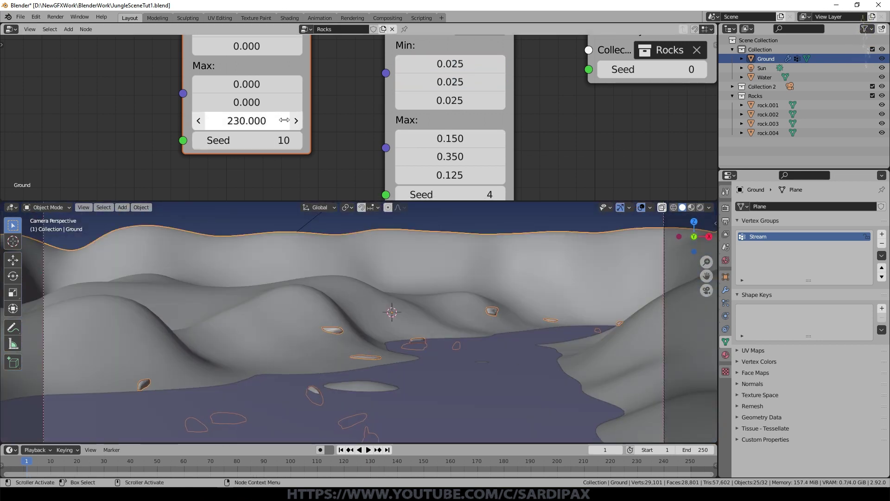
Step: Raise the Density Max of the Point Distribute node to 7.4
{"action": "middle_click_drag", "start_coordinate": [353, 118], "coordinate": [414, 197], "text": "shift"}
{"action": "middle_click_drag", "start_coordinate": [135, 89], "coordinate": [377, 43], "text": "shift"}
{"action": "mouse_move", "coordinate": [348, 120]}
{"action": "left_mouse_down"}
{"action": "mouse_move", "coordinate": [378, 126]}
{"action": "mouse_move", "coordinate": [344, 130]}
{"action": "left_mouse_up"}
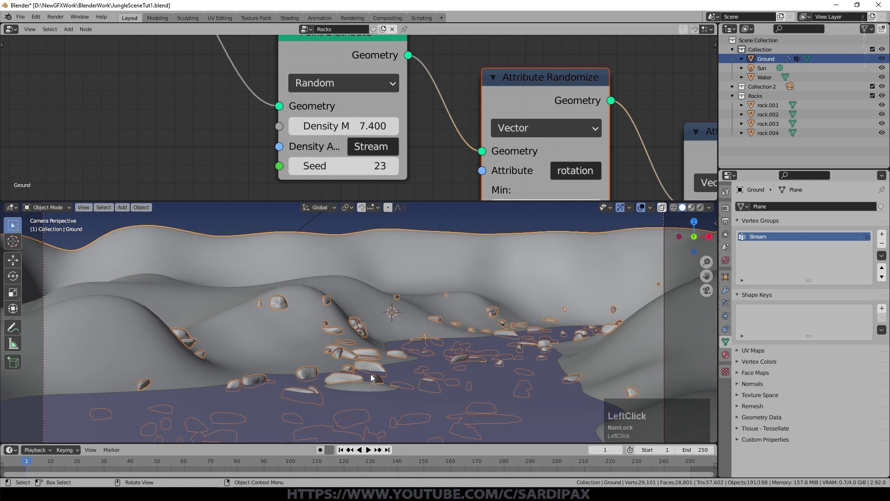
Step: Set the second Max value of the scale Attribute Randomize node to 0.4
{"action": "middle_click_drag", "start_coordinate": [460, 326], "coordinate": [441, 257], "text": "shift"}
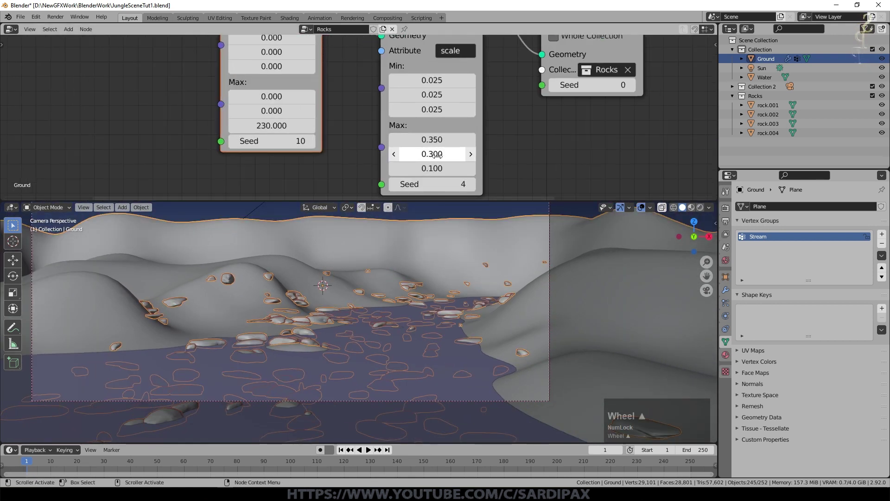
{"action": "left_click_drag", "start_coordinate": [441, 153], "coordinate": [440, 158]}
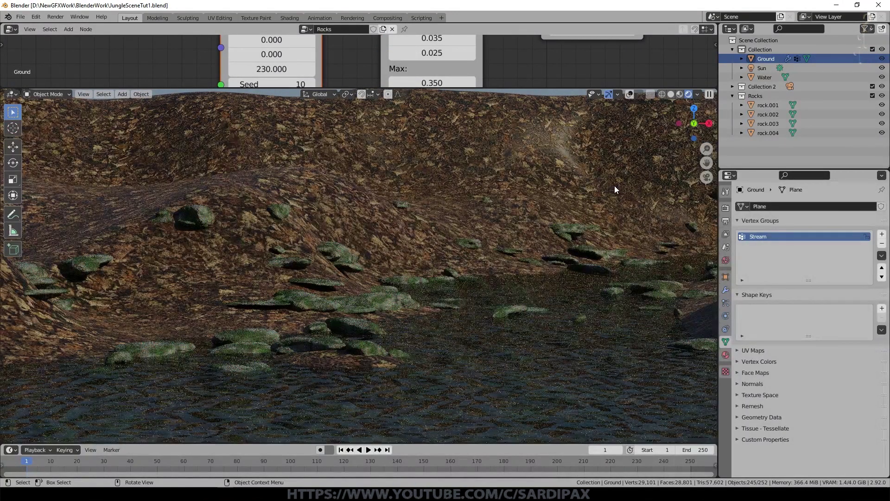
Step: Set the Seed of the rotation Attribute Randomize node to 11
{"action": "scroll", "coordinate": [358, 62], "scroll_direction": "down", "scroll_amount": 4}
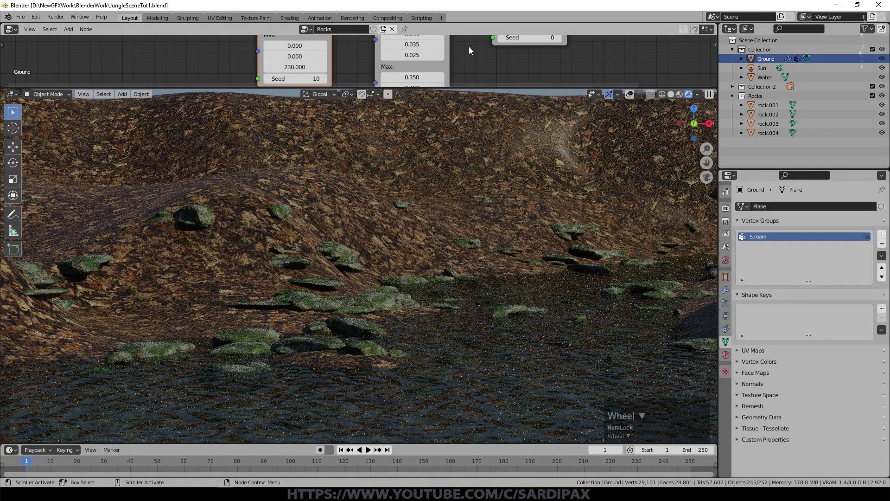
{"action": "scroll", "coordinate": [461, 56], "scroll_direction": "down", "scroll_amount": 2}
{"action": "middle_click_drag", "start_coordinate": [466, 60], "coordinate": [469, 40]}
{"action": "scroll", "coordinate": [469, 41], "scroll_direction": "down", "scroll_amount": 3}
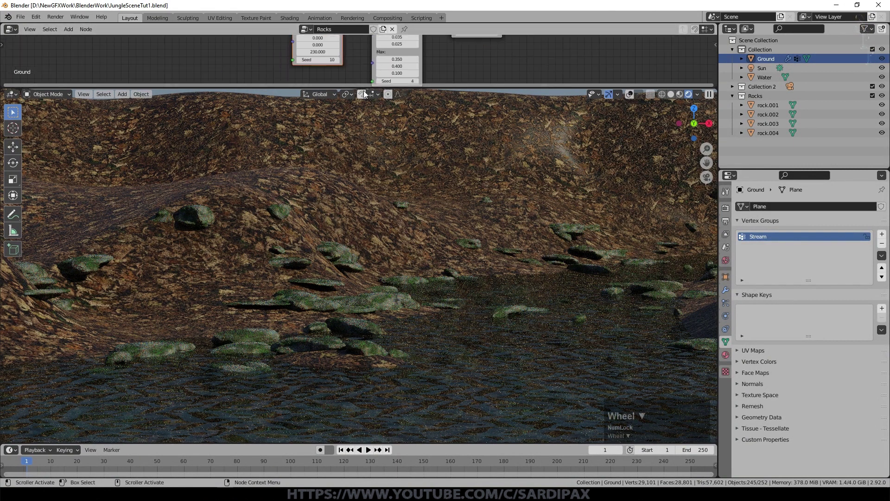
{"action": "middle_click_drag", "start_coordinate": [362, 70], "coordinate": [438, 72]}
{"action": "scroll", "coordinate": [431, 70], "scroll_direction": "up", "scroll_amount": 1}
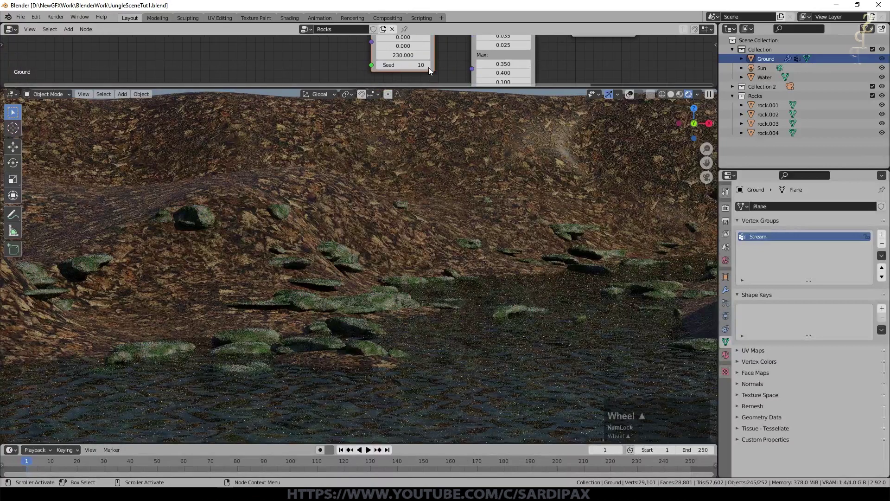
{"action": "left_click", "coordinate": [428, 65]}
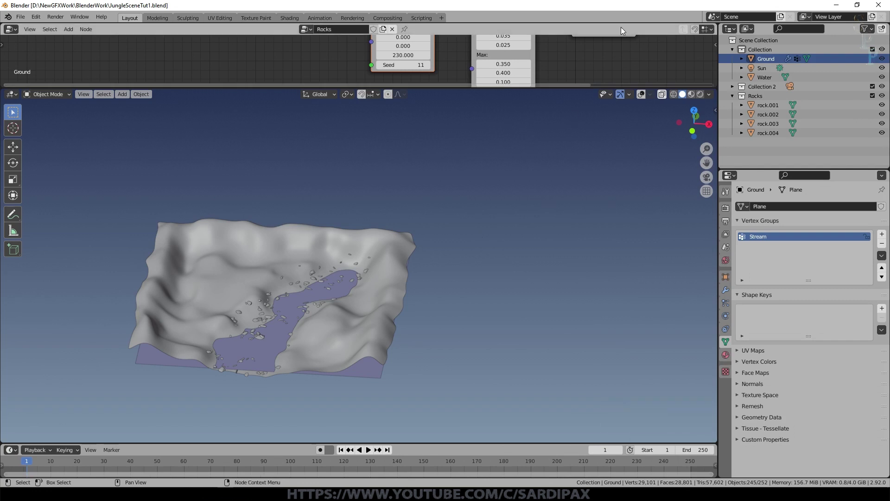
Step: Append all objects from Banana1 through GroundPlant1.001 from JunglePath1.blend into the scene
{"action": "left_click", "coordinate": [21, 17]}
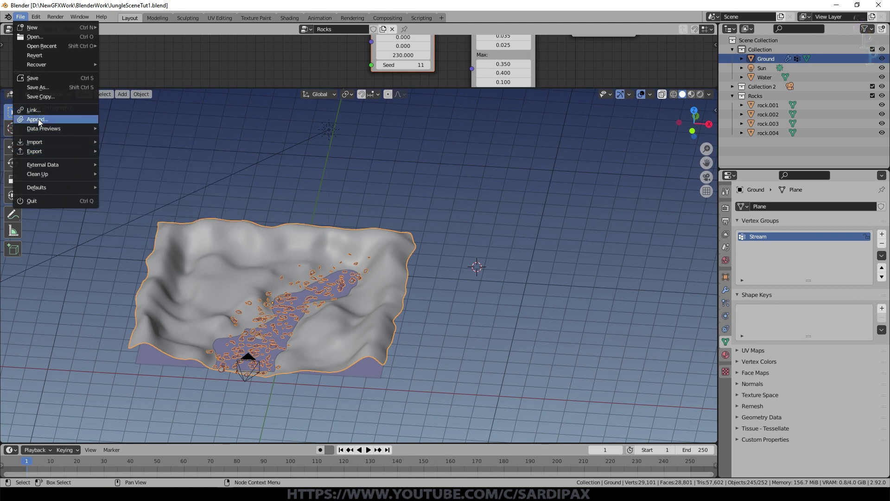
{"action": "left_click", "coordinate": [35, 119]}
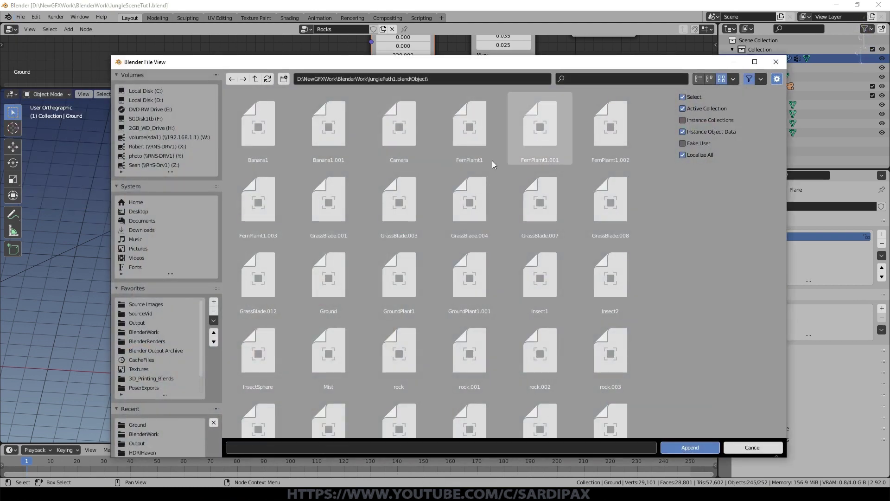
{"action": "left_click", "coordinate": [469, 132]}
{"action": "left_click", "coordinate": [259, 132]}
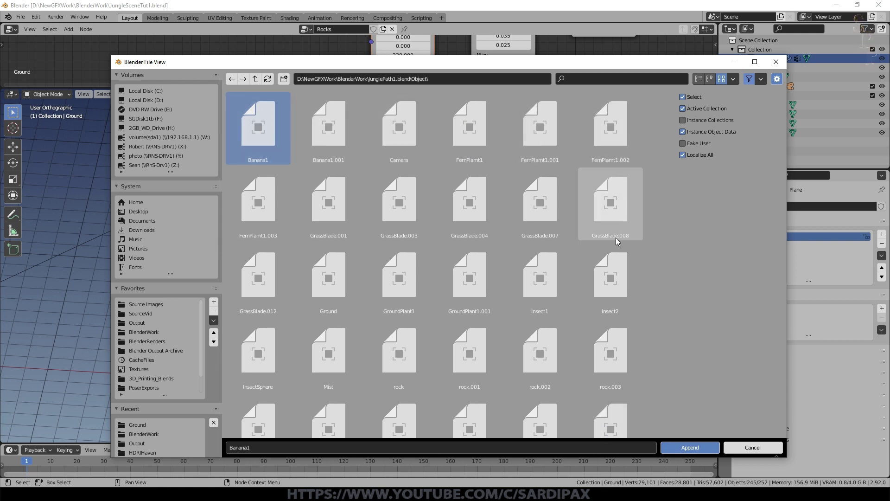
{"action": "left_click", "coordinate": [464, 275], "text": "shift"}
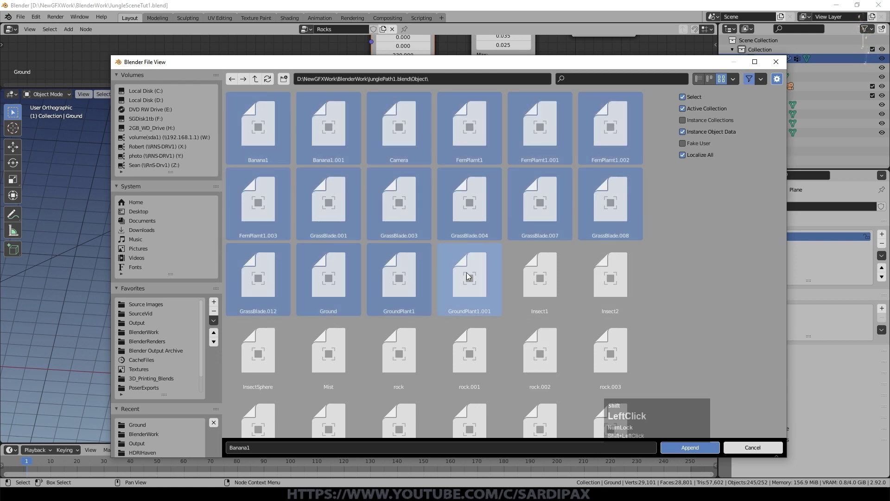
{"action": "left_click", "coordinate": [691, 445]}
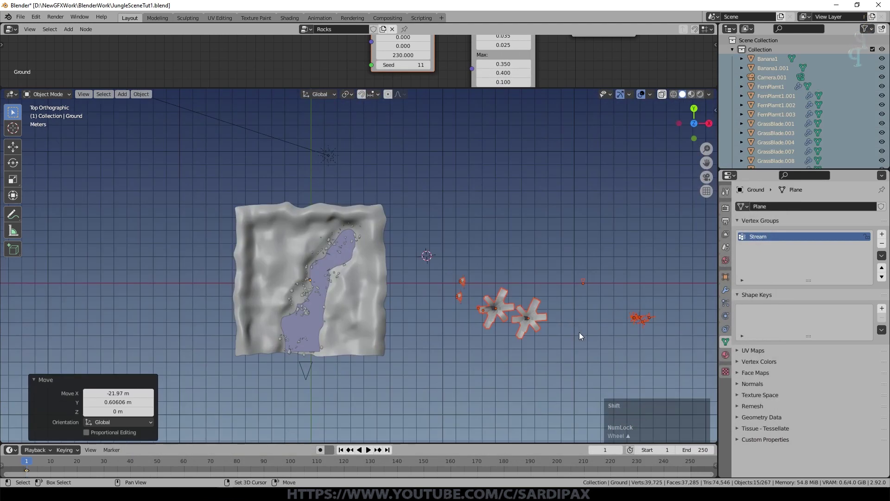
Step: Move the grass blades in the front view by about 4.36 m in X and -6.04 m in Z, nearer the other plants' height
{"action": "middle_click_drag", "start_coordinate": [580, 332], "coordinate": [433, 308], "text": "shift"}
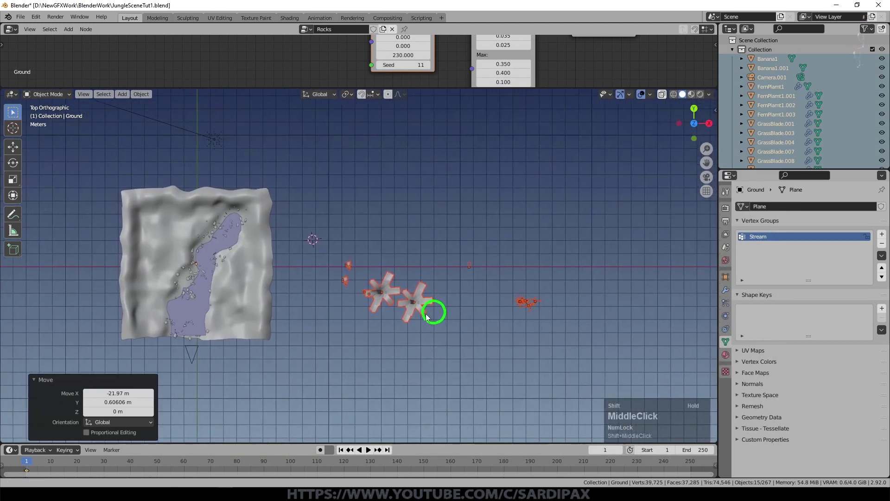
{"action": "scroll", "coordinate": [480, 305], "scroll_direction": "up", "scroll_amount": 3}
{"action": "scroll", "coordinate": [505, 320], "scroll_direction": "up", "scroll_amount": 2}
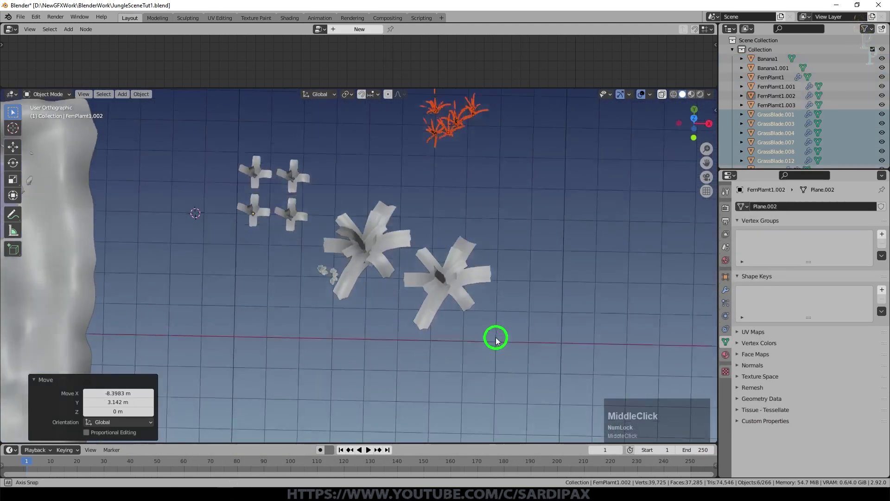
{"action": "middle_click_drag", "start_coordinate": [495, 333], "coordinate": [493, 319]}
{"action": "scroll", "coordinate": [493, 320], "scroll_direction": "down", "scroll_amount": 2}
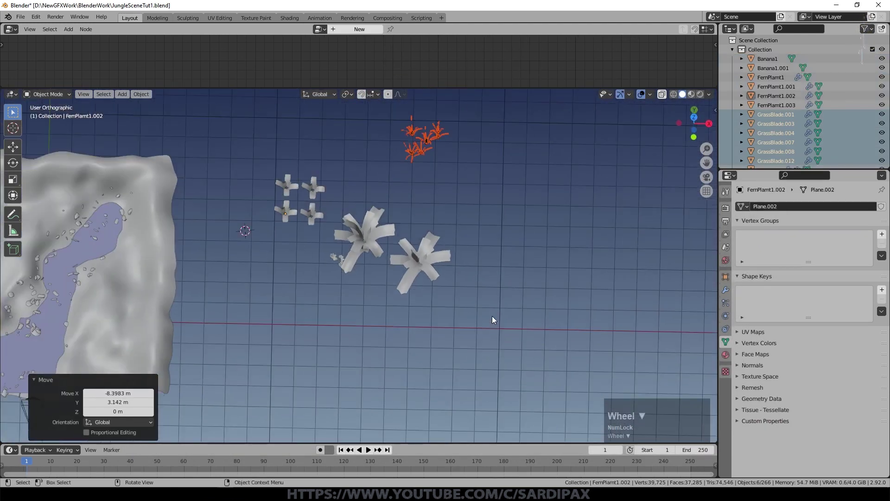
{"action": "key", "text": "KP_1"}
{"action": "scroll", "coordinate": [464, 297], "scroll_direction": "down", "scroll_amount": 3}
{"action": "scroll", "coordinate": [422, 253], "scroll_direction": "down", "scroll_amount": 1}
{"action": "key", "text": "g"}
{"action": "left_click", "coordinate": [462, 237]}
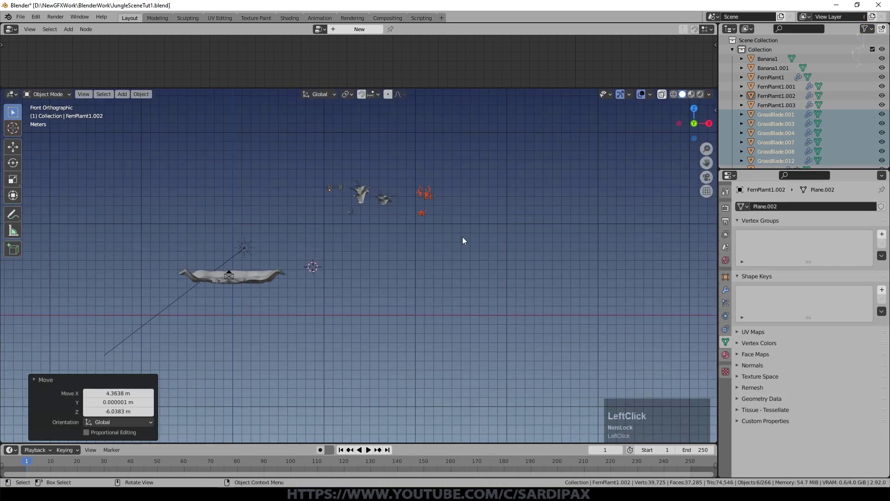
Step: Select all the appended plants and apply their scale
{"action": "key", "text": "b"}
{"action": "left_click_drag", "start_coordinate": [294, 165], "coordinate": [493, 233]}
{"action": "mouse_move", "coordinate": [455, 267]}
{"action": "middle_mouse_down"}
{"action": "mouse_move", "coordinate": [449, 288]}
{"action": "mouse_move", "coordinate": [433, 254]}
{"action": "middle_mouse_up"}
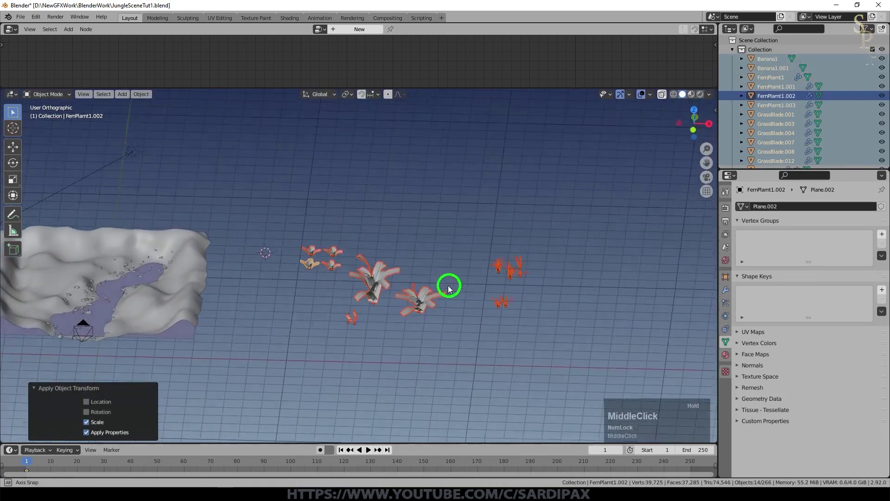
Step: Move the two separate grass blades, GrassBlade.001 and GrassBlade.012, up beside the other grass clumps
{"action": "scroll", "coordinate": [432, 256], "scroll_direction": "up", "scroll_amount": 5}
{"action": "left_click", "coordinate": [548, 299]}
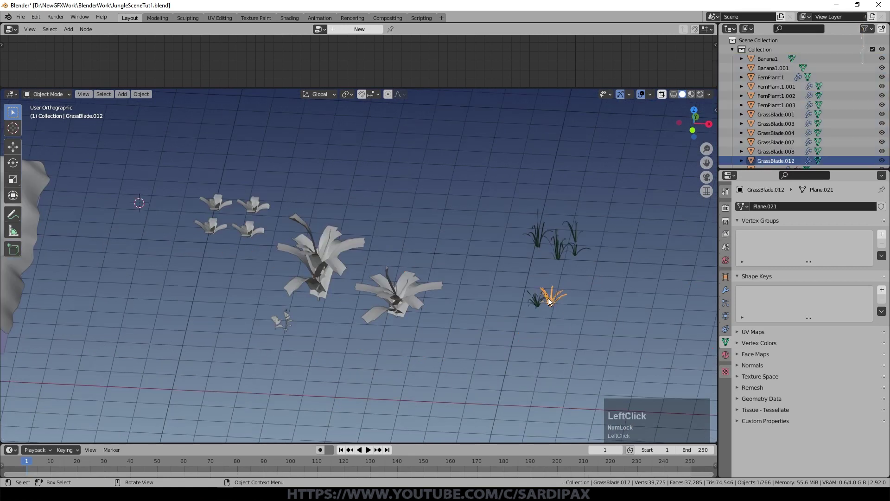
{"action": "left_click", "coordinate": [533, 303]}
{"action": "left_click", "coordinate": [553, 304], "text": "shift"}
{"action": "key", "text": "g"}
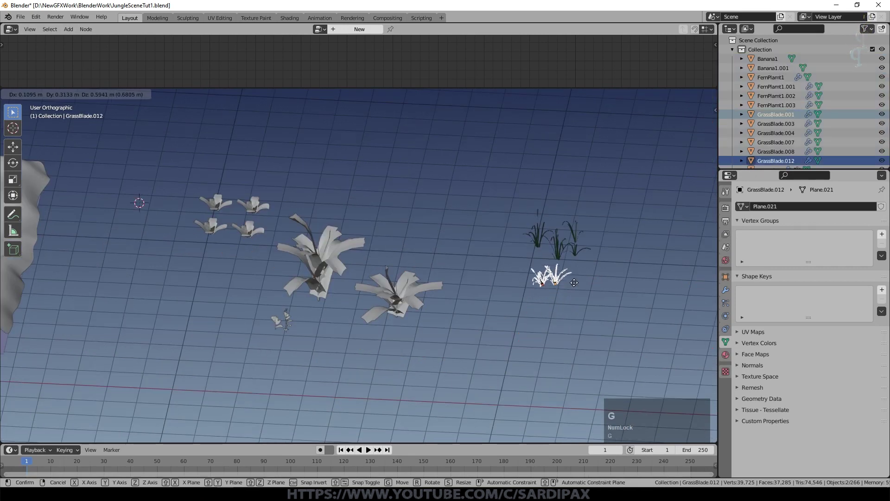
{"action": "left_click", "coordinate": [568, 272]}
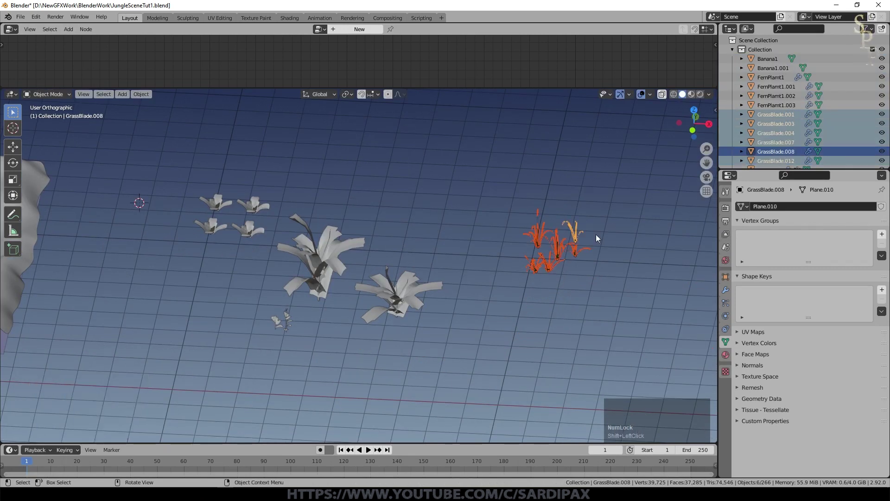
Step: Move all six grass blade objects into a new collection named Grass
{"action": "key", "text": "m"}
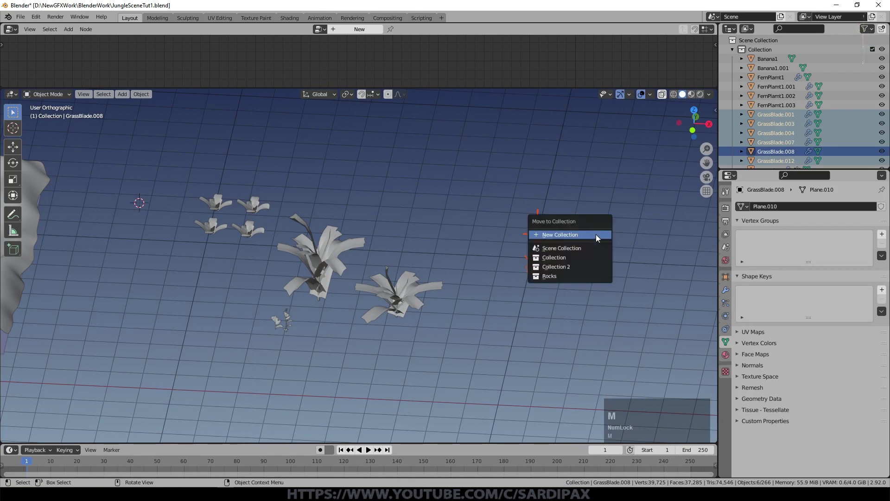
{"action": "left_click", "coordinate": [596, 235]}
{"action": "type", "text": "Gras"}
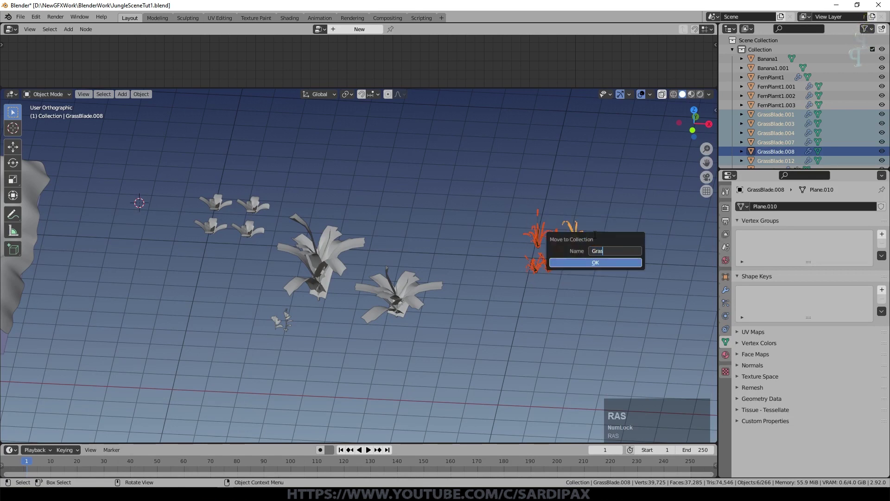
{"action": "key", "text": "Return"}
{"action": "key", "text": "Return"}
Step: Select the Banana1 plant and show it up close in Material Preview shading
{"action": "left_click", "coordinate": [429, 288]}
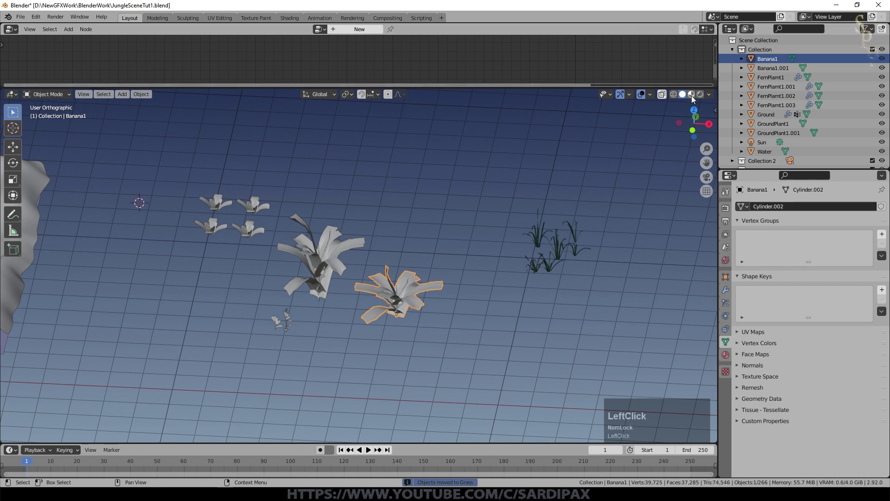
{"action": "left_click", "coordinate": [691, 95]}
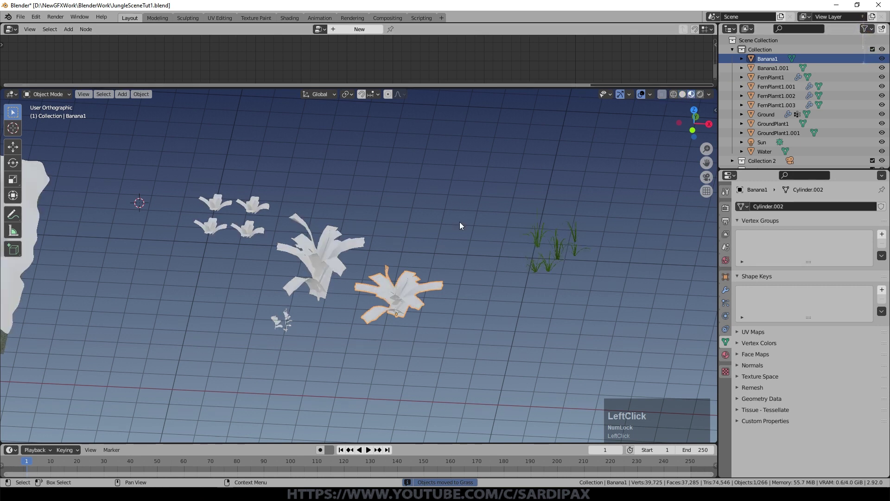
{"action": "scroll", "coordinate": [458, 221], "scroll_direction": "up", "scroll_amount": 9}
{"action": "scroll", "coordinate": [457, 221], "scroll_direction": "down", "scroll_amount": 1}
{"action": "middle_click_drag", "start_coordinate": [565, 382], "coordinate": [424, 277], "text": "shift"}
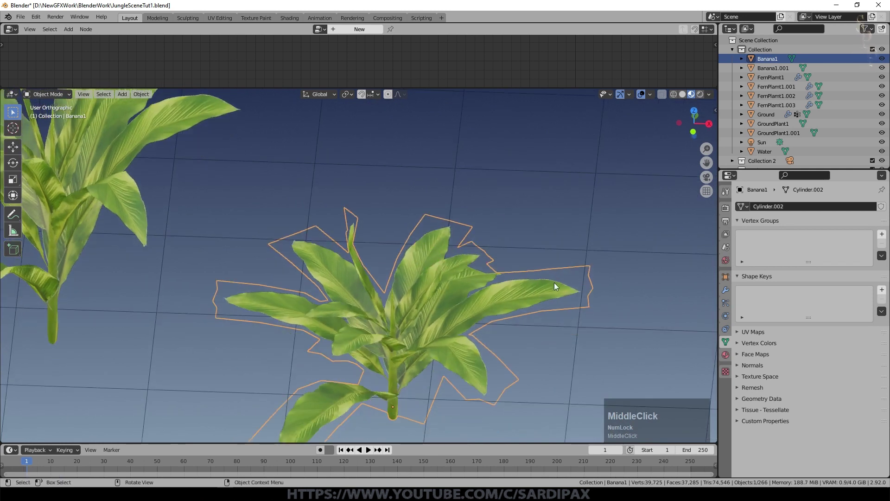
Step: Enlarge the node editor and switch it to the Shader Editor to show Banana1's BananaLeaf material
{"action": "left_click_drag", "start_coordinate": [575, 88], "coordinate": [612, 192]}
{"action": "scroll", "coordinate": [470, 263], "scroll_direction": "down", "scroll_amount": 2}
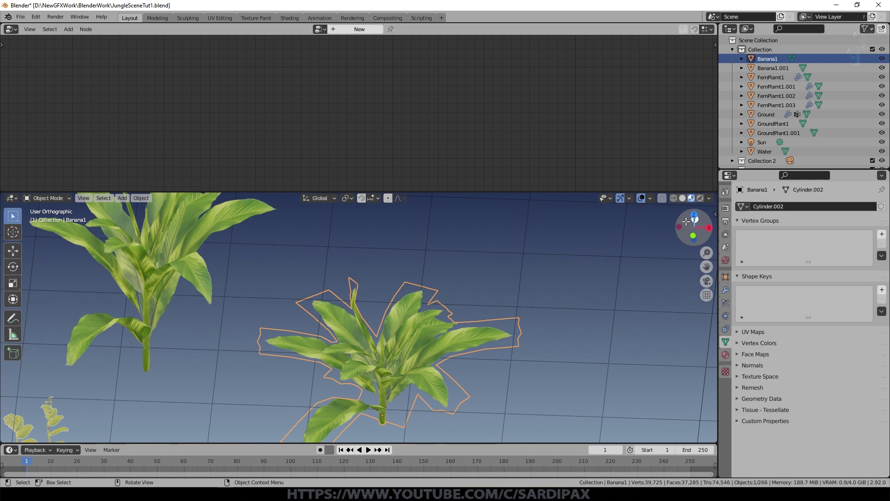
{"action": "left_click", "coordinate": [726, 355]}
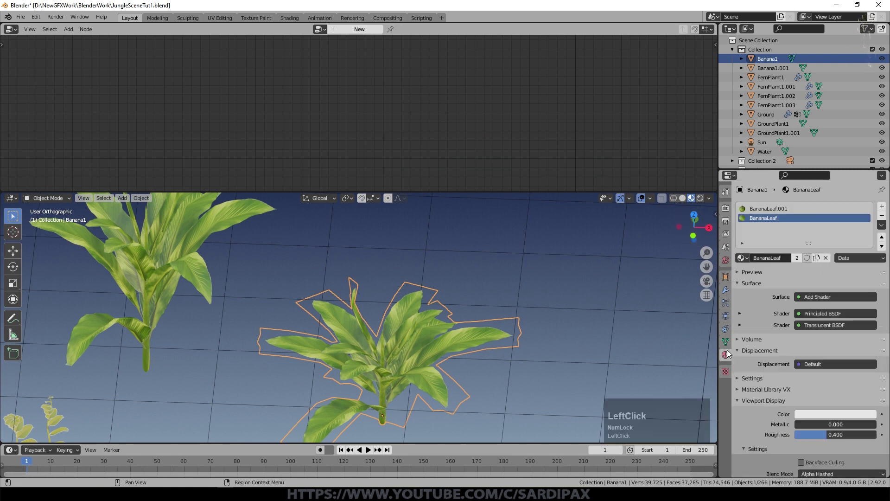
{"action": "left_click", "coordinate": [12, 29]}
{"action": "left_click", "coordinate": [32, 110]}
Step: Enlarge the Shader Editor further and widen the leaf image texture node to fit its file name
{"action": "scroll", "coordinate": [518, 87], "scroll_direction": "down", "scroll_amount": 3}
{"action": "middle_click_drag", "start_coordinate": [517, 87], "coordinate": [417, 118]}
{"action": "scroll", "coordinate": [417, 117], "scroll_direction": "up", "scroll_amount": 5}
{"action": "left_click_drag", "start_coordinate": [413, 187], "coordinate": [411, 177]}
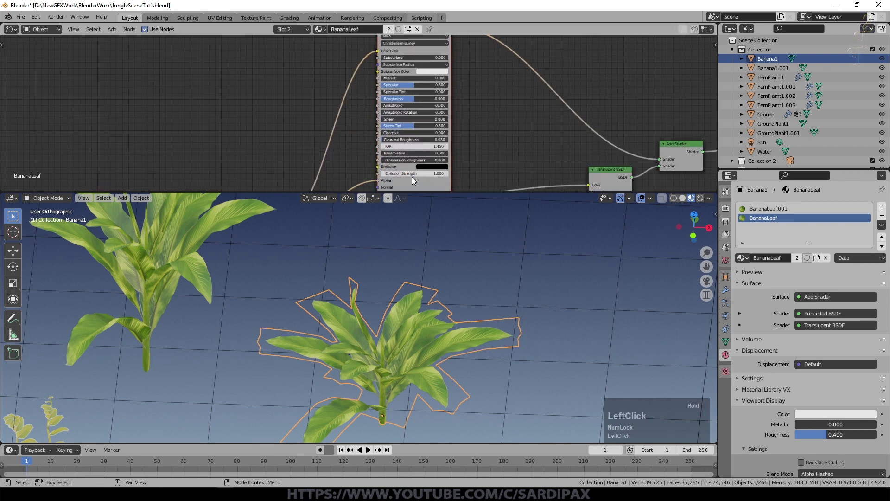
{"action": "scroll", "coordinate": [460, 149], "scroll_direction": "down", "scroll_amount": 3}
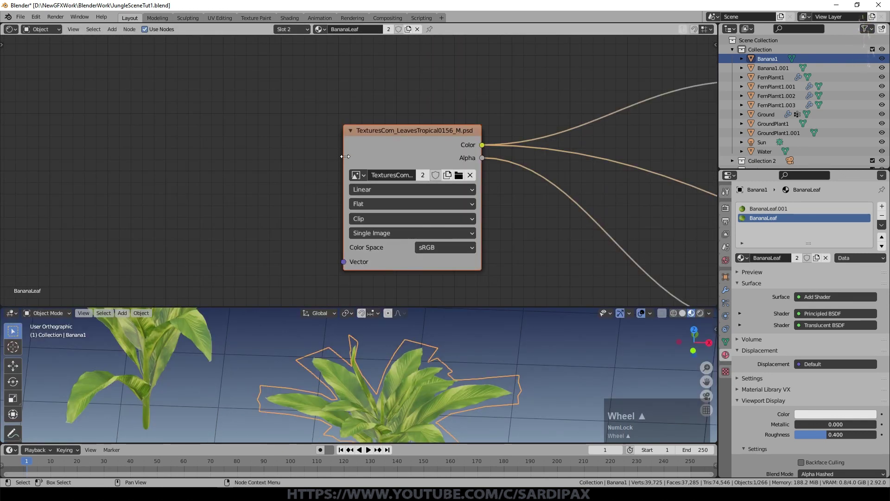
{"action": "left_click_drag", "start_coordinate": [343, 155], "coordinate": [208, 158]}
{"action": "middle_click_drag", "start_coordinate": [677, 95], "coordinate": [454, 112], "text": "shift"}
Step: Place the Translucent BSDF node directly below the Principled BSDF node
{"action": "left_click_drag", "start_coordinate": [582, 37], "coordinate": [573, 37]}
{"action": "scroll", "coordinate": [466, 132], "scroll_direction": "down", "scroll_amount": 9}
{"action": "middle_click_drag", "start_coordinate": [661, 244], "coordinate": [559, 151]}
{"action": "left_click_drag", "start_coordinate": [559, 152], "coordinate": [371, 203]}
{"action": "scroll", "coordinate": [392, 218], "scroll_direction": "up", "scroll_amount": 2}
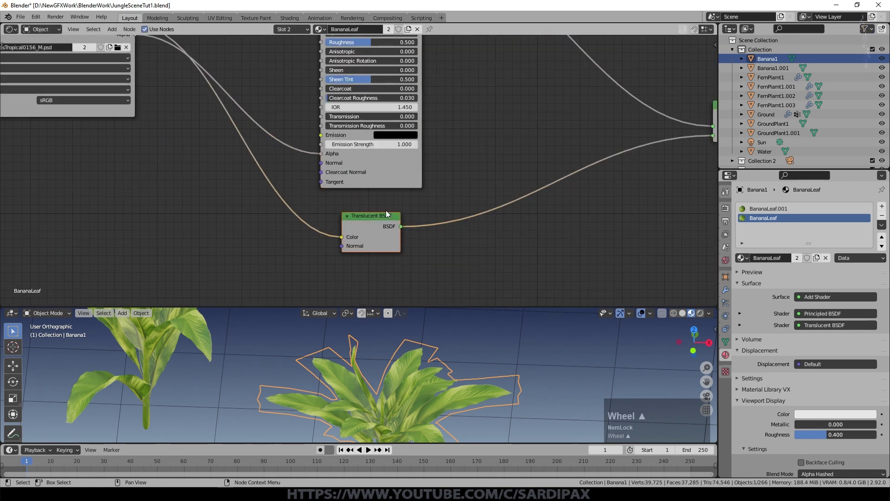
{"action": "scroll", "coordinate": [372, 221], "scroll_direction": "up", "scroll_amount": 1}
Step: Examine how the leaf texture's color and alpha feed the Principled and Translucent shaders and how Add Shader combines them
{"action": "middle_click_drag", "start_coordinate": [705, 98], "coordinate": [398, 129]}
{"action": "mouse_move", "coordinate": [458, 129]}
{"action": "left_mouse_down"}
{"action": "mouse_move", "coordinate": [456, 114]}
{"action": "mouse_move", "coordinate": [446, 117]}
{"action": "left_mouse_up"}
{"action": "scroll", "coordinate": [156, 96], "scroll_direction": "down", "scroll_amount": 10}
{"action": "left_click_drag", "start_coordinate": [233, 56], "coordinate": [238, 43]}
{"action": "scroll", "coordinate": [279, 72], "scroll_direction": "up", "scroll_amount": 1}
{"action": "middle_click_drag", "start_coordinate": [322, 90], "coordinate": [514, 136], "text": "shift"}
{"action": "scroll", "coordinate": [467, 103], "scroll_direction": "up", "scroll_amount": 4}
{"action": "left_click_drag", "start_coordinate": [410, 55], "coordinate": [400, 49]}
{"action": "left_click_drag", "start_coordinate": [413, 291], "coordinate": [407, 265]}
{"action": "middle_click_drag", "start_coordinate": [460, 223], "coordinate": [262, 228], "text": "shift"}
{"action": "left_click_drag", "start_coordinate": [585, 200], "coordinate": [619, 188]}
{"action": "middle_click_drag", "start_coordinate": [338, 252], "coordinate": [462, 190]}
{"action": "scroll", "coordinate": [482, 380], "scroll_direction": "up", "scroll_amount": 3}
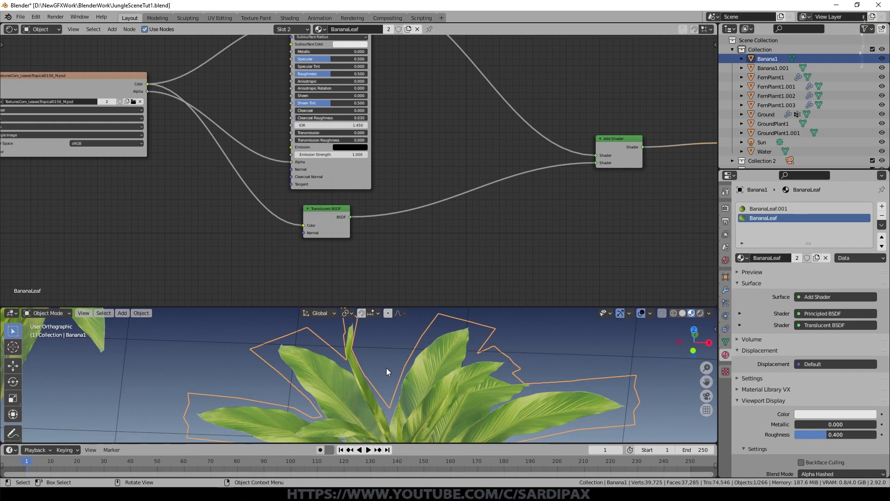
{"action": "scroll", "coordinate": [388, 371], "scroll_direction": "down", "scroll_amount": 2}
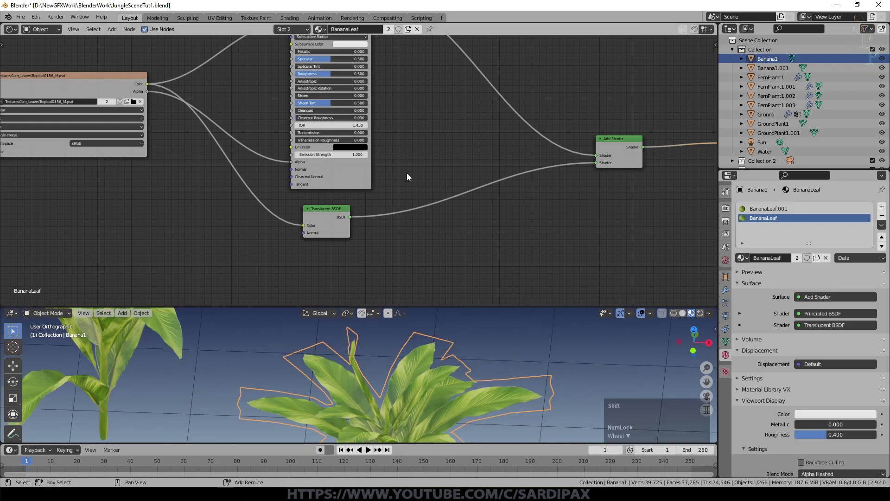
{"action": "scroll", "coordinate": [247, 158], "scroll_direction": "up", "scroll_amount": 2}
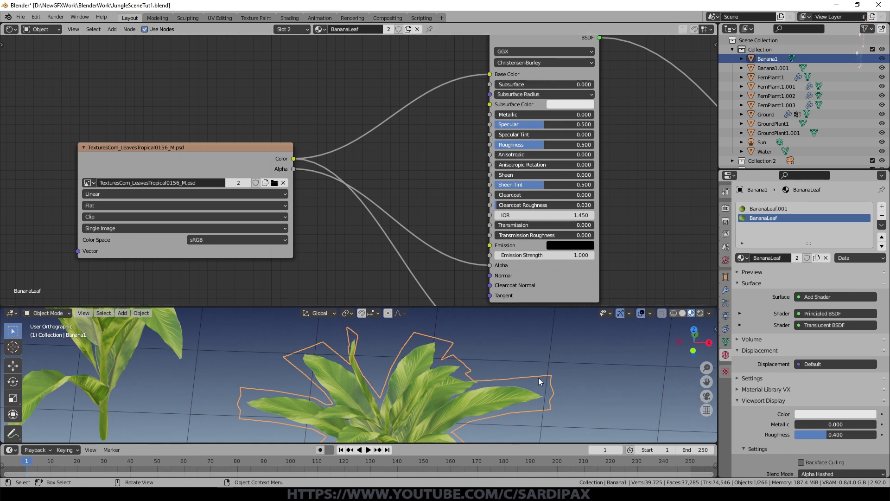
Step: Compare Banana1's leaf geometry in Solid shading with its alpha-masked leaves in Material Preview
{"action": "left_click", "coordinate": [682, 313]}
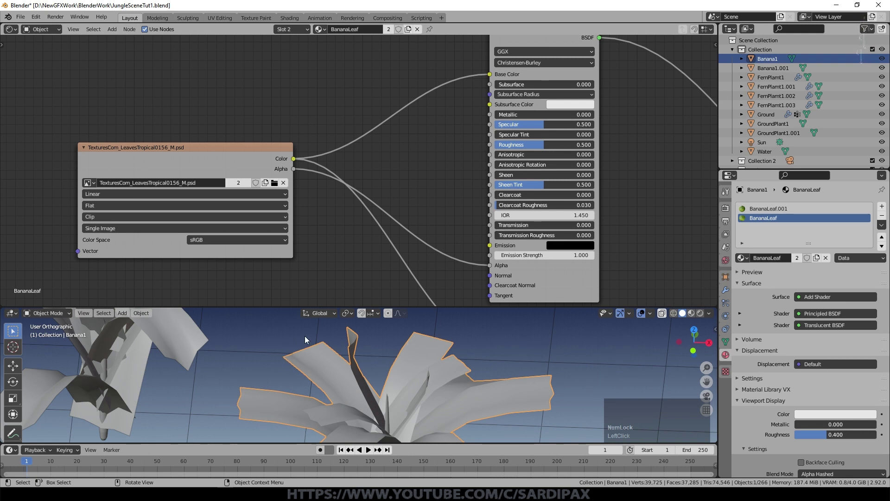
{"action": "mouse_move", "coordinate": [541, 344]}
{"action": "middle_mouse_down"}
{"action": "mouse_move", "coordinate": [519, 373]}
{"action": "mouse_move", "coordinate": [510, 364]}
{"action": "middle_mouse_up"}
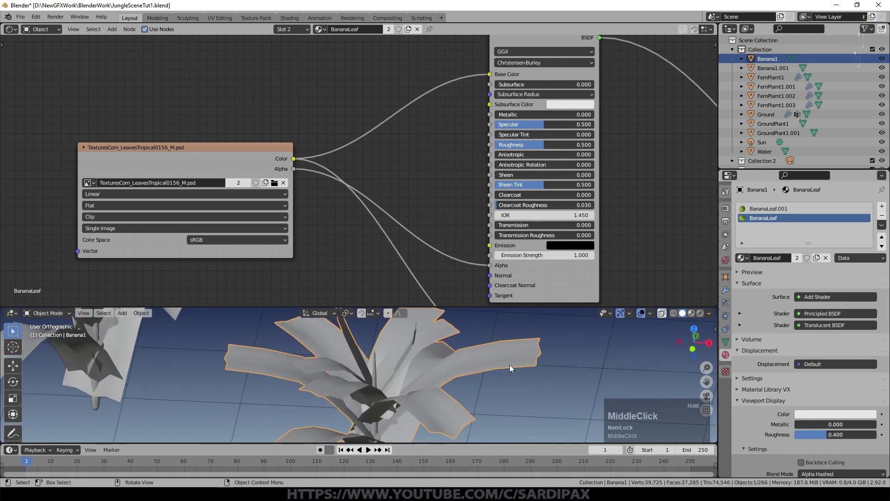
{"action": "left_click", "coordinate": [692, 313]}
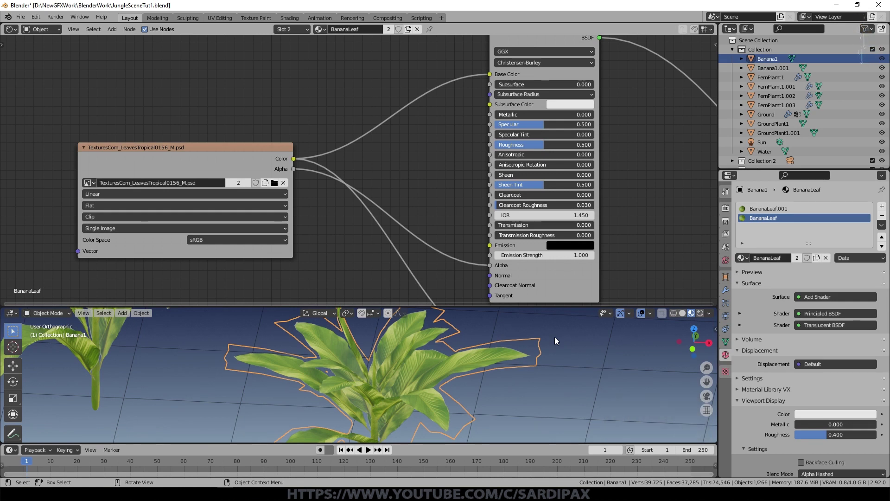
Step: Set the BananaLeaf Principled BSDF roughness to 0.250 and insert a Gamma node with value 1.300 before the Translucent BSDF color
{"action": "scroll", "coordinate": [535, 177], "scroll_direction": "up", "scroll_amount": 1}
{"action": "left_click_drag", "start_coordinate": [537, 171], "coordinate": [507, 167]}
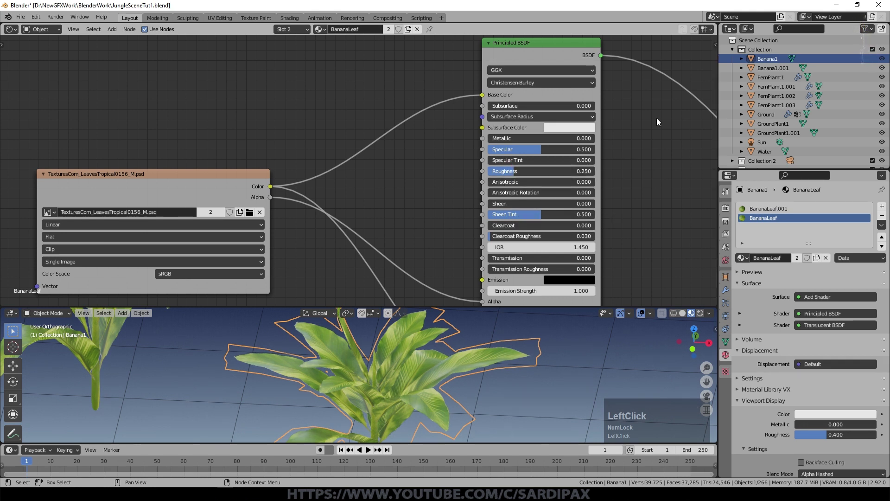
{"action": "scroll", "coordinate": [564, 113], "scroll_direction": "down", "scroll_amount": 6}
{"action": "middle_click_drag", "start_coordinate": [645, 267], "coordinate": [515, 158]}
{"action": "scroll", "coordinate": [516, 158], "scroll_direction": "up", "scroll_amount": 2}
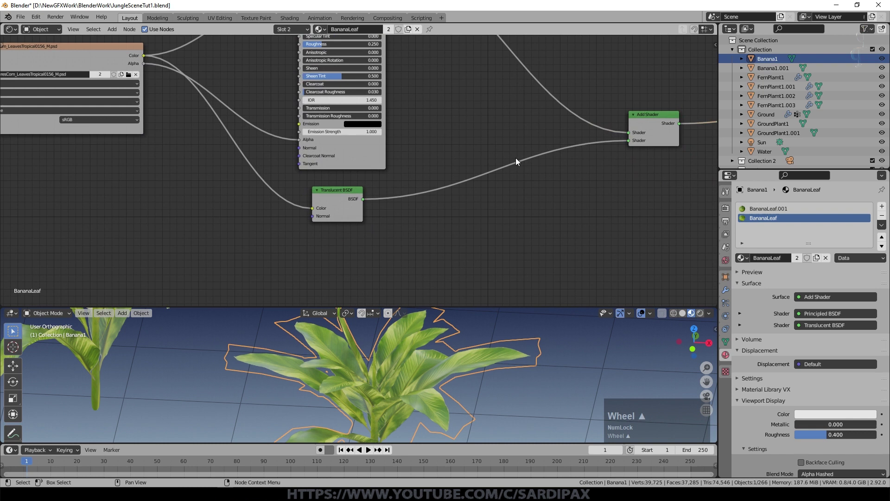
{"action": "left_click", "coordinate": [113, 30]}
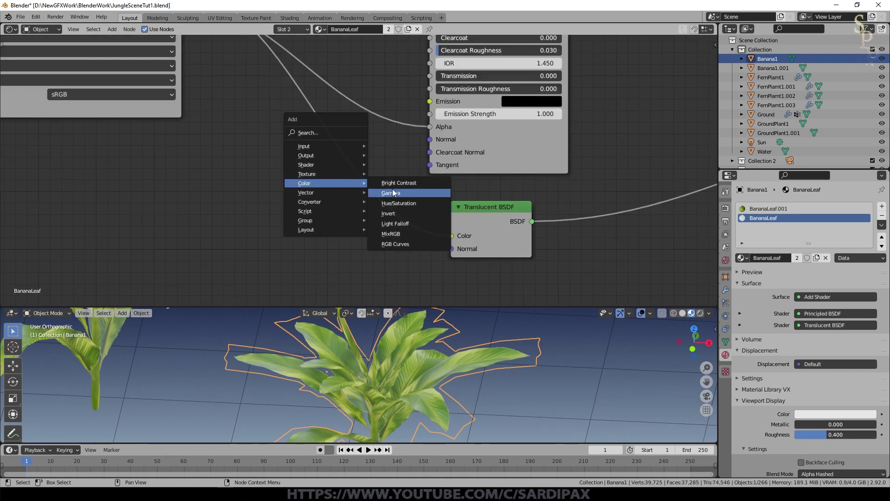
{"action": "left_click", "coordinate": [392, 189]}
{"action": "left_click", "coordinate": [332, 183]}
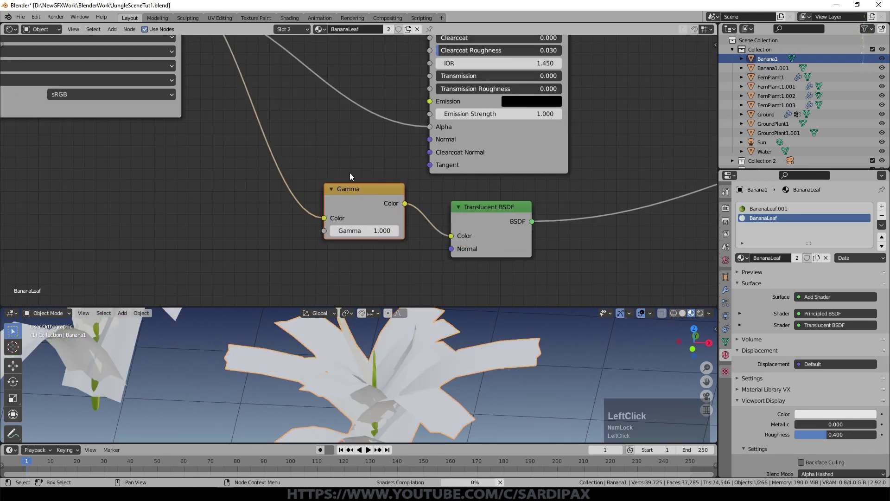
{"action": "left_click", "coordinate": [397, 231]}
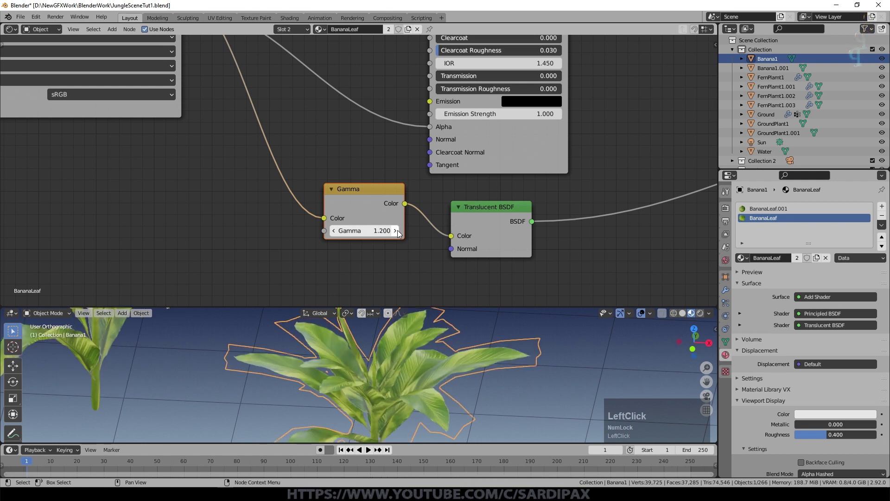
{"action": "left_click", "coordinate": [398, 231]}
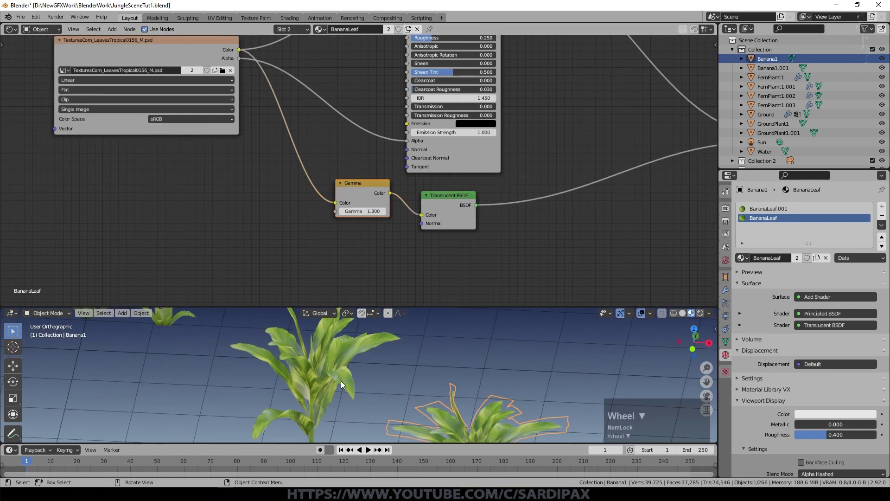
Step: Select the fern plant nearest the banana plants to bring up its FernLeaf material nodes
{"action": "scroll", "coordinate": [341, 381], "scroll_direction": "down", "scroll_amount": 1}
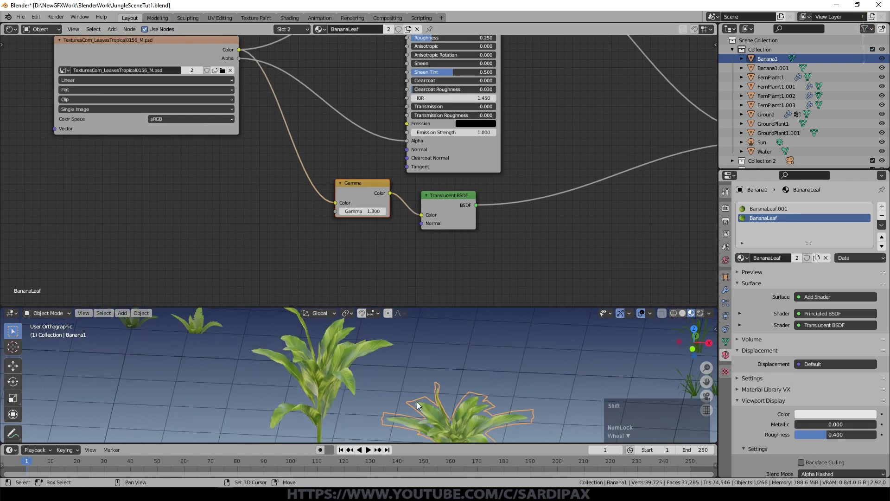
{"action": "middle_click_drag", "start_coordinate": [327, 366], "coordinate": [516, 404], "text": "shift"}
{"action": "scroll", "coordinate": [483, 375], "scroll_direction": "up", "scroll_amount": 7}
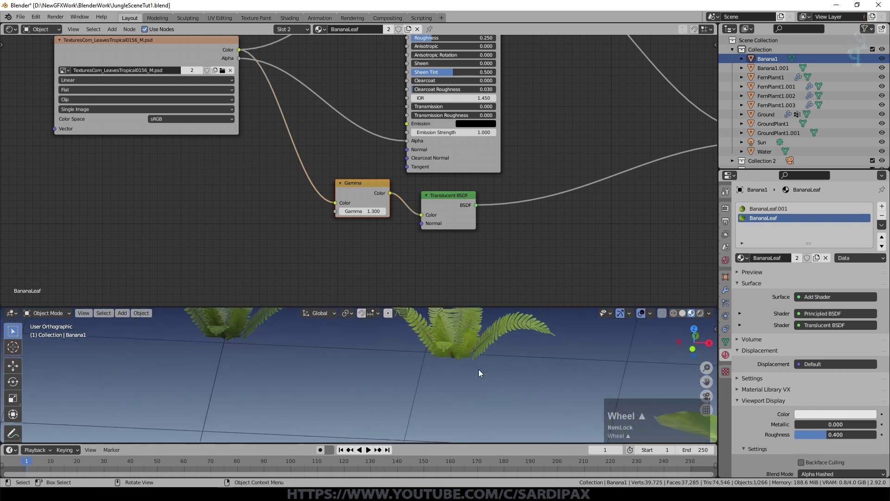
{"action": "middle_click_drag", "start_coordinate": [494, 346], "coordinate": [482, 400], "text": "shift"}
{"action": "left_click", "coordinate": [460, 386]}
{"action": "scroll", "coordinate": [461, 385], "scroll_direction": "down", "scroll_amount": 6}
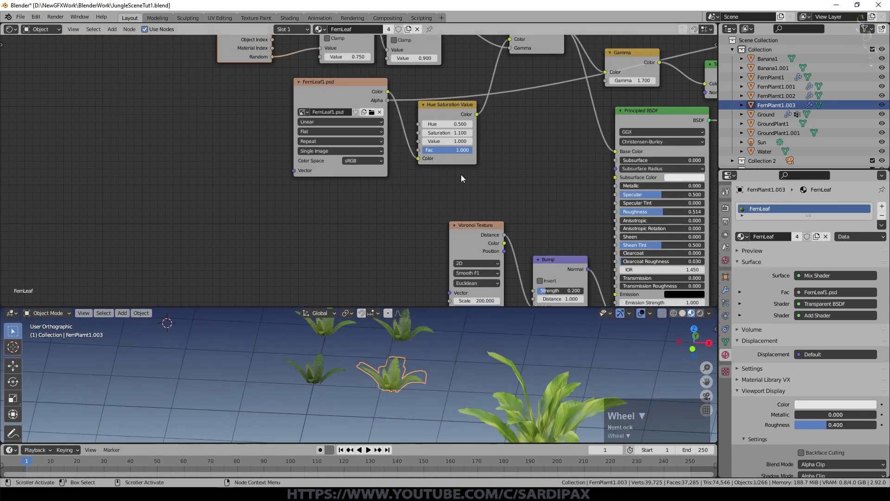
Step: Examine how the Object Info random output passes through the Multiply and Add nodes to vary the fern leaf gamma
{"action": "scroll", "coordinate": [461, 161], "scroll_direction": "down", "scroll_amount": 5}
{"action": "scroll", "coordinate": [462, 156], "scroll_direction": "up", "scroll_amount": 8}
{"action": "scroll", "coordinate": [395, 137], "scroll_direction": "up", "scroll_amount": 1}
{"action": "middle_click_drag", "start_coordinate": [395, 141], "coordinate": [405, 170], "text": "shift"}
{"action": "scroll", "coordinate": [296, 133], "scroll_direction": "up", "scroll_amount": 1}
{"action": "middle_click_drag", "start_coordinate": [290, 126], "coordinate": [479, 140], "text": "shift"}
{"action": "scroll", "coordinate": [419, 111], "scroll_direction": "up", "scroll_amount": 2}
{"action": "middle_click_drag", "start_coordinate": [504, 89], "coordinate": [347, 100], "text": "shift"}
{"action": "scroll", "coordinate": [341, 101], "scroll_direction": "up", "scroll_amount": 3}
{"action": "mouse_move", "coordinate": [182, 131]}
{"action": "left_mouse_down"}
{"action": "mouse_move", "coordinate": [199, 123]}
{"action": "mouse_move", "coordinate": [187, 135]}
{"action": "left_mouse_up"}
{"action": "left_click", "coordinate": [186, 135]}
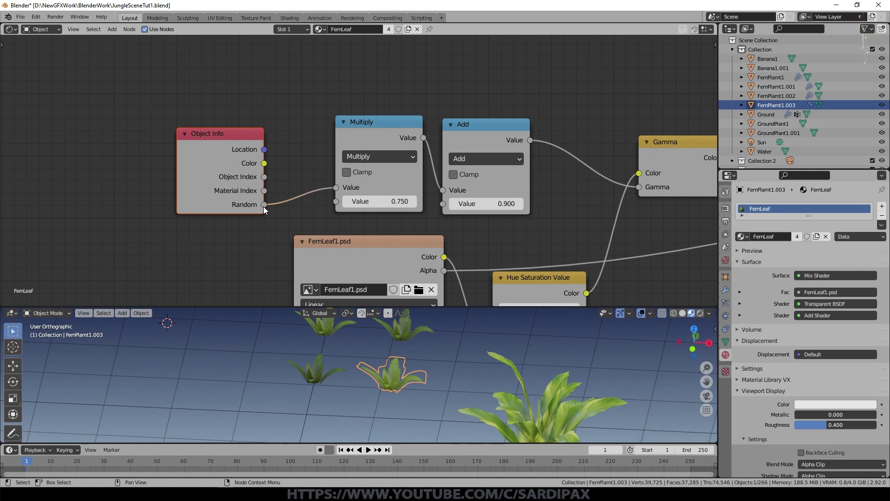
{"action": "mouse_move", "coordinate": [457, 371]}
{"action": "middle_mouse_down"}
{"action": "mouse_move", "coordinate": [444, 344]}
{"action": "mouse_move", "coordinate": [448, 358]}
{"action": "middle_mouse_up"}
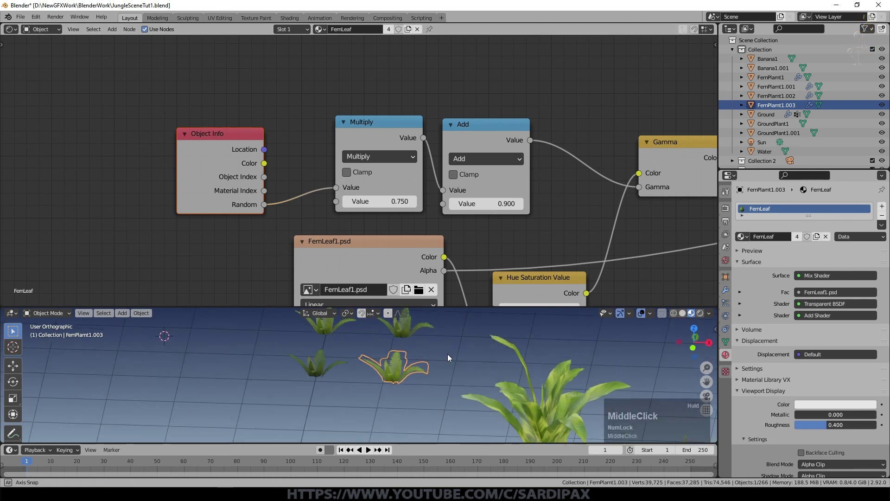
Step: Move the Multiply and Add nodes closer to the Object Info node in the FernLeaf material
{"action": "left_click_drag", "start_coordinate": [376, 126], "coordinate": [351, 125]}
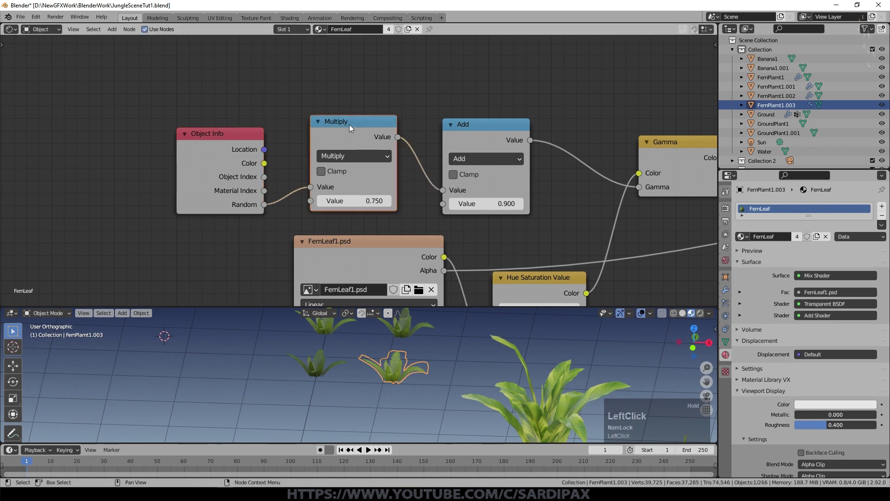
{"action": "left_click_drag", "start_coordinate": [475, 126], "coordinate": [447, 112]}
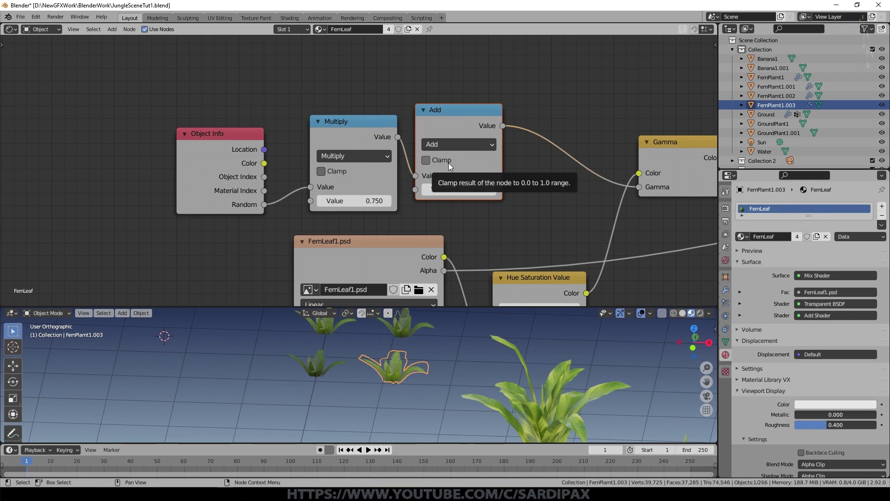
{"action": "middle_click_drag", "start_coordinate": [670, 146], "coordinate": [467, 102]}
{"action": "left_click_drag", "start_coordinate": [467, 104], "coordinate": [458, 115]}
{"action": "left_click_drag", "start_coordinate": [339, 241], "coordinate": [335, 243]}
{"action": "left_click_drag", "start_coordinate": [470, 112], "coordinate": [471, 120]}
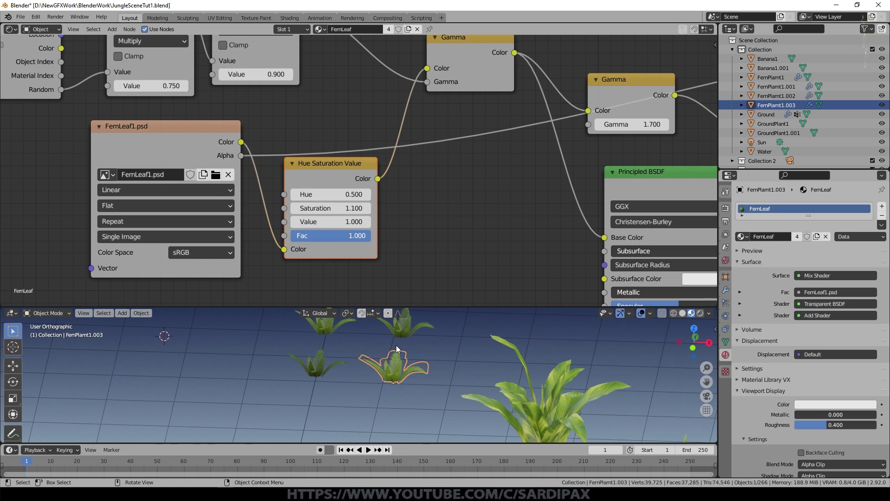
Step: Shift the Voronoi Texture and Bump nodes slightly farther from the Principled BSDF in the FernLeaf material
{"action": "scroll", "coordinate": [534, 206], "scroll_direction": "down", "scroll_amount": 3}
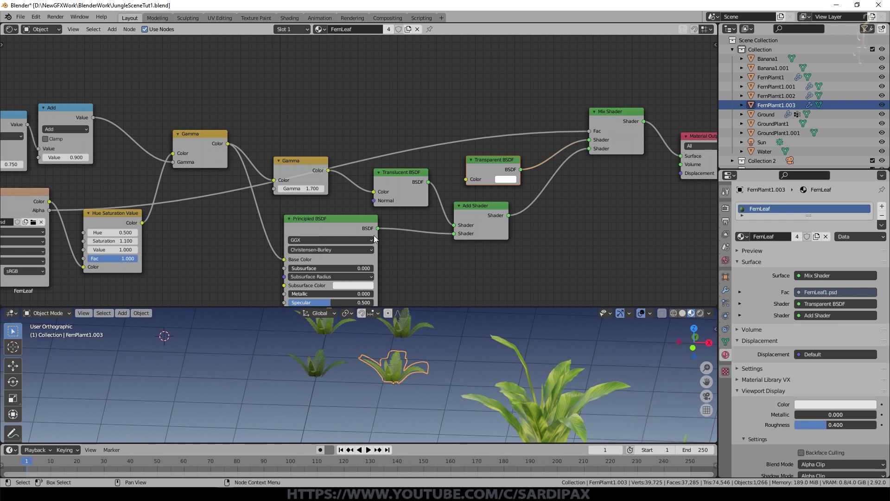
{"action": "scroll", "coordinate": [353, 225], "scroll_direction": "up", "scroll_amount": 1}
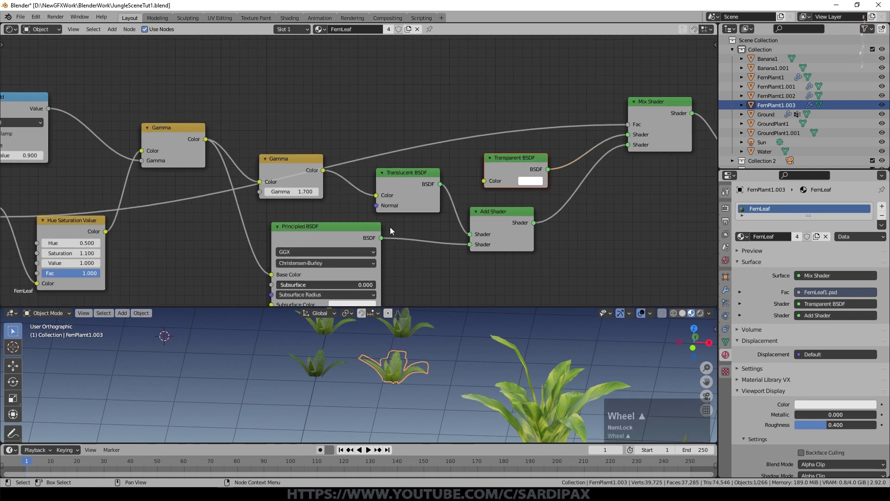
{"action": "scroll", "coordinate": [432, 352], "scroll_direction": "up", "scroll_amount": 3}
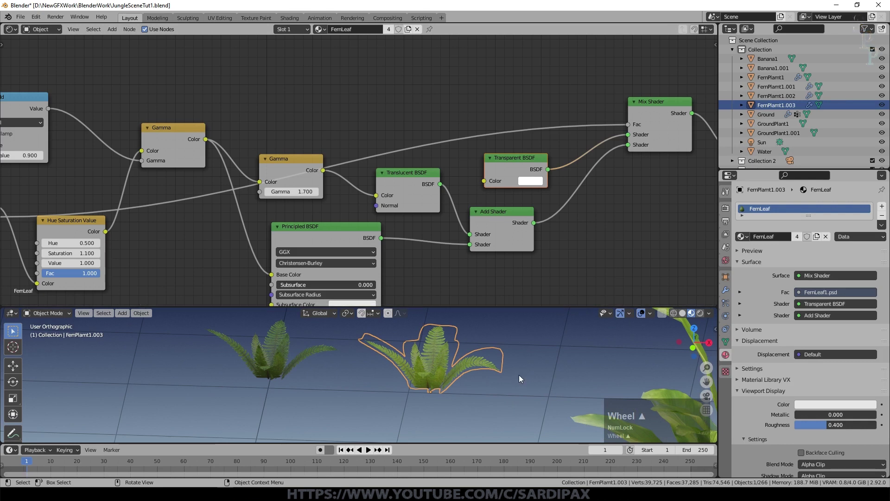
{"action": "scroll", "coordinate": [138, 224], "scroll_direction": "down", "scroll_amount": 2}
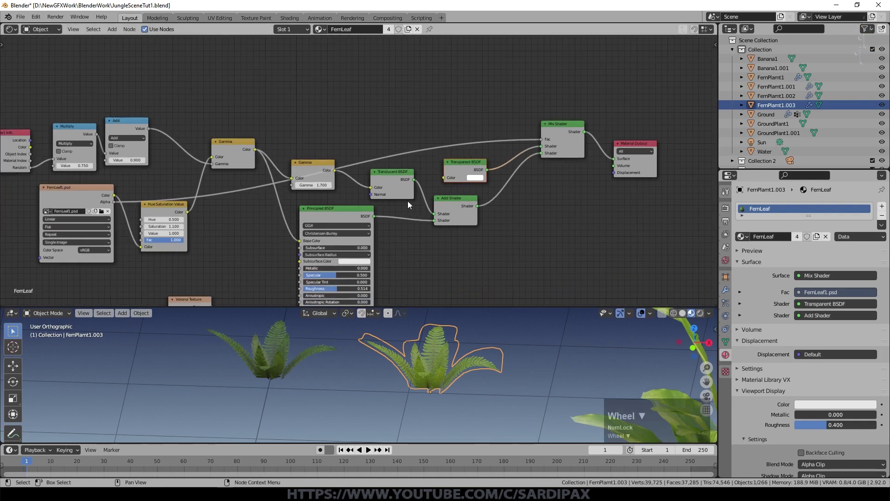
{"action": "middle_click_drag", "start_coordinate": [324, 216], "coordinate": [430, 25]}
{"action": "scroll", "coordinate": [359, 168], "scroll_direction": "up", "scroll_amount": 2}
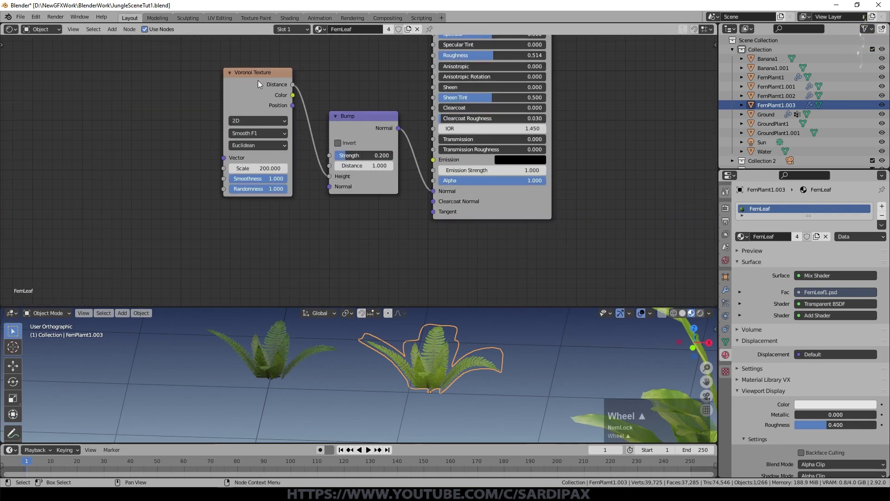
{"action": "left_click_drag", "start_coordinate": [257, 74], "coordinate": [235, 87]}
{"action": "left_click_drag", "start_coordinate": [348, 117], "coordinate": [338, 107]}
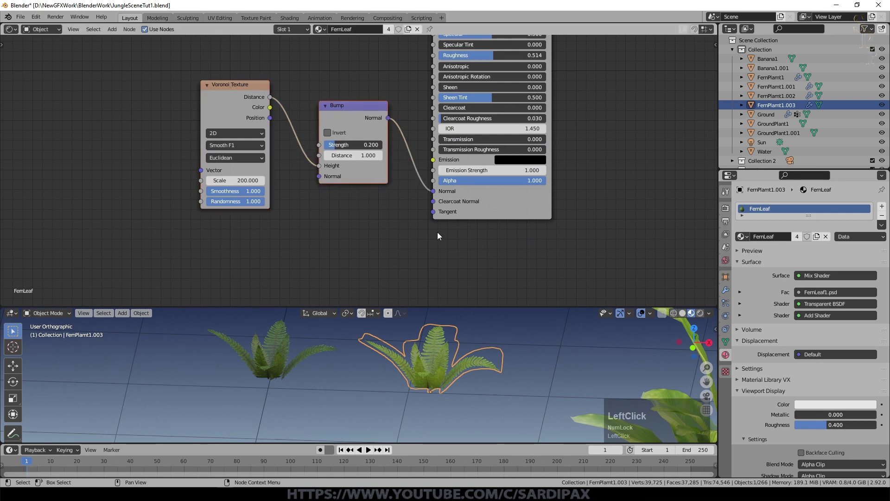
Step: Move both banana plants into a new collection named Banana
{"action": "middle_click_drag", "start_coordinate": [501, 357], "coordinate": [357, 334], "text": "shift"}
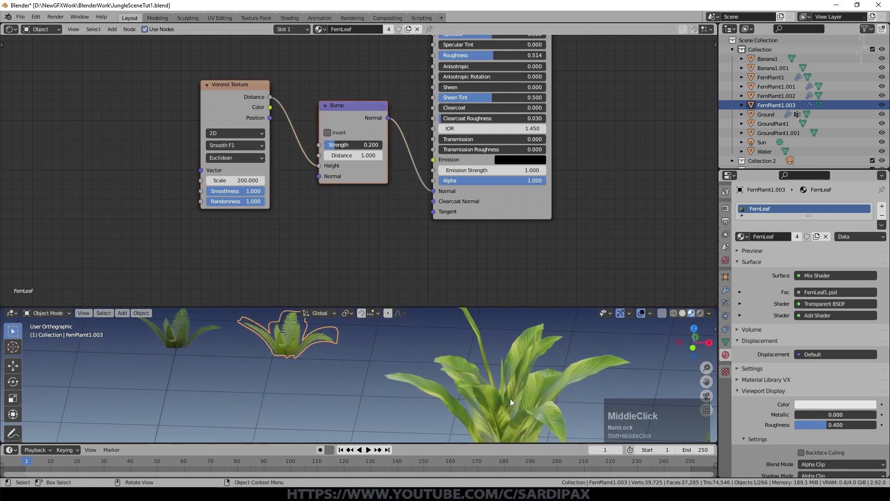
{"action": "left_click", "coordinate": [538, 410]}
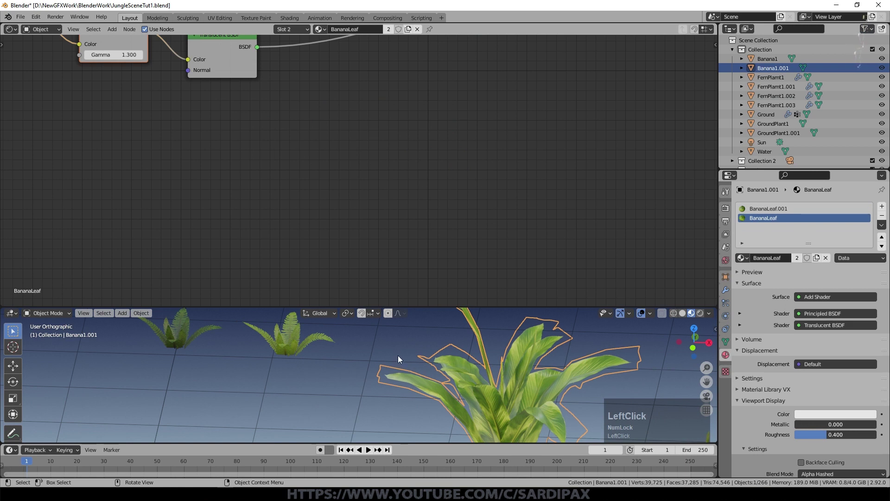
{"action": "scroll", "coordinate": [398, 355], "scroll_direction": "down", "scroll_amount": 8}
{"action": "left_click", "coordinate": [451, 402], "text": "shift"}
{"action": "key", "text": "m"}
{"action": "left_click", "coordinate": [448, 381]}
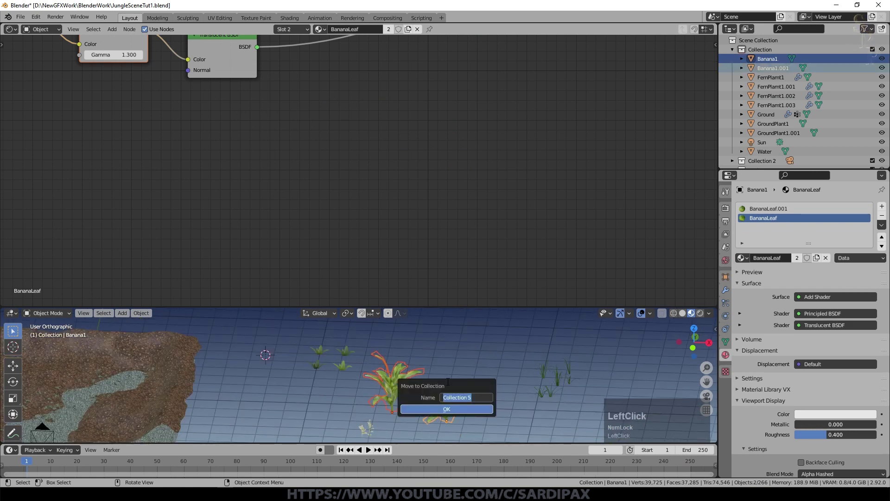
{"action": "type", "text": "Banana"}
{"action": "key", "text": "Return"}
{"action": "key", "text": "Return"}
Step: Move all four fern plants into a new collection named ferns
{"action": "scroll", "coordinate": [341, 362], "scroll_direction": "up", "scroll_amount": 4}
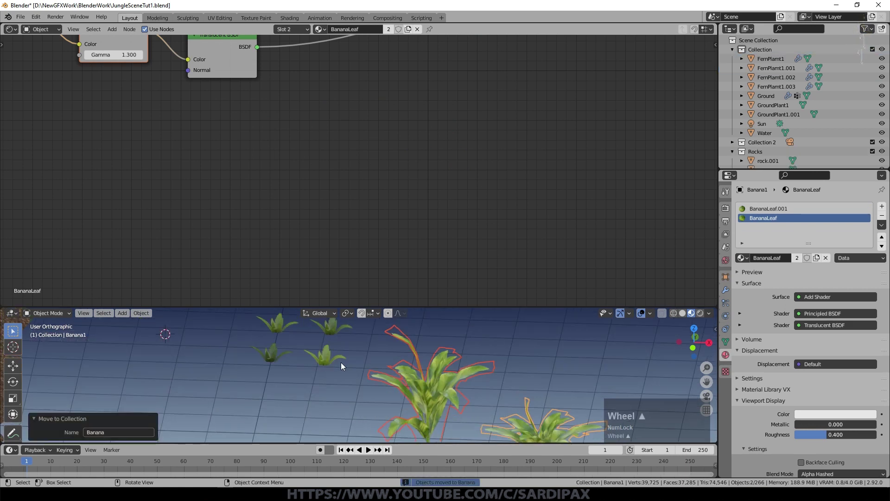
{"action": "left_click", "coordinate": [335, 346]}
{"action": "left_click", "coordinate": [331, 327], "text": "shift"}
{"action": "left_click", "coordinate": [277, 325], "text": "shift"}
{"action": "left_click", "coordinate": [271, 355], "text": "shift"}
{"action": "key", "text": "m"}
{"action": "left_click", "coordinate": [426, 346]}
{"action": "type", "text": "ferns"}
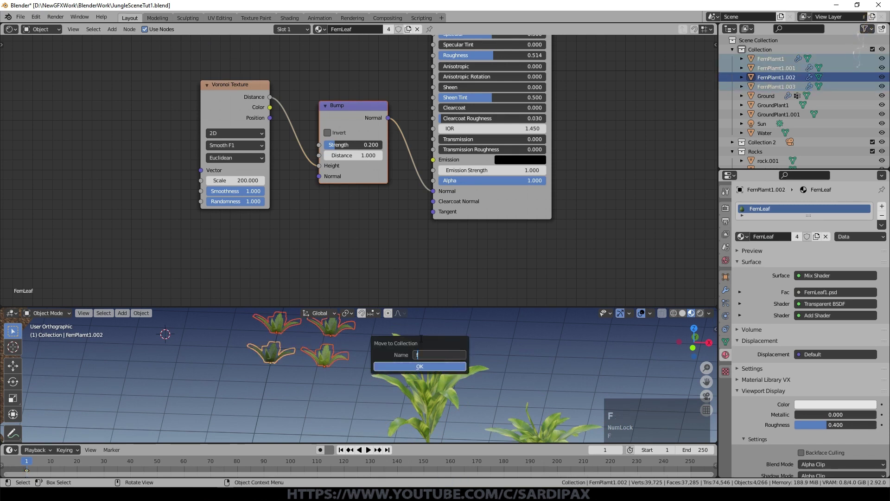
{"action": "key", "text": "Return"}
{"action": "key", "text": "Return"}
Step: Collapse the Rocks, Grass, Banana and ferns collections in the Outliner
{"action": "left_click", "coordinate": [733, 115]}
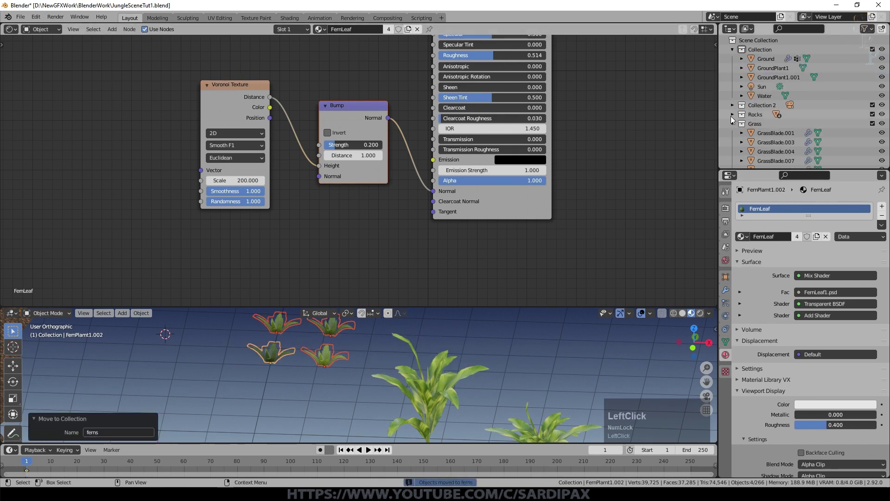
{"action": "left_click", "coordinate": [733, 124]}
{"action": "left_click", "coordinate": [732, 133]}
{"action": "left_click", "coordinate": [732, 142]}
Step: Duplicate the Ground object's Rocks geometry nodes modifier and make the copy's node tree single-user
{"action": "middle_click", "coordinate": [355, 391]}
{"action": "scroll", "coordinate": [355, 391], "scroll_direction": "down", "scroll_amount": 4}
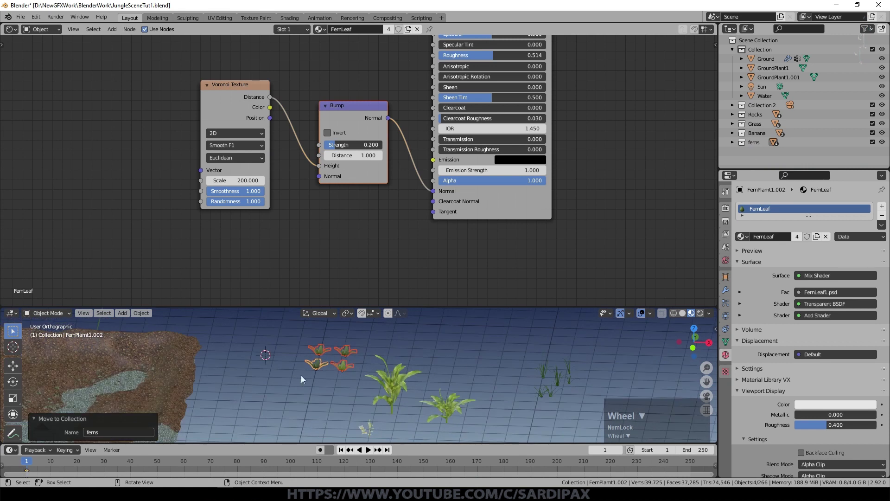
{"action": "middle_click_drag", "start_coordinate": [340, 365], "coordinate": [572, 344]}
{"action": "scroll", "coordinate": [526, 315], "scroll_direction": "down", "scroll_amount": 1}
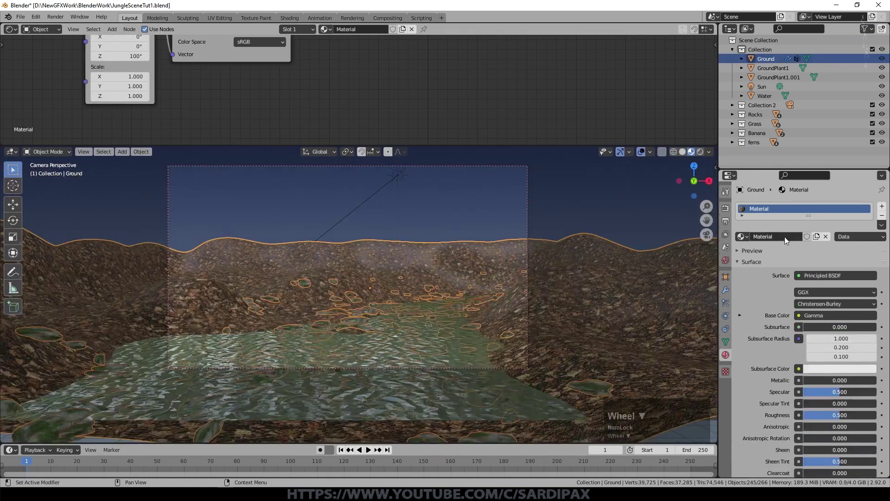
{"action": "left_click", "coordinate": [726, 290]}
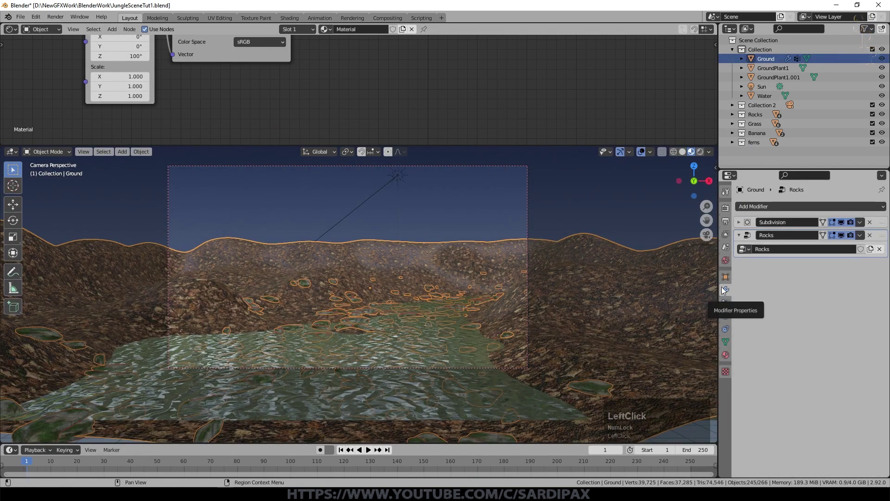
{"action": "left_click", "coordinate": [860, 236]}
{"action": "left_click", "coordinate": [857, 237]}
{"action": "left_click", "coordinate": [859, 236]}
{"action": "left_click", "coordinate": [847, 255]}
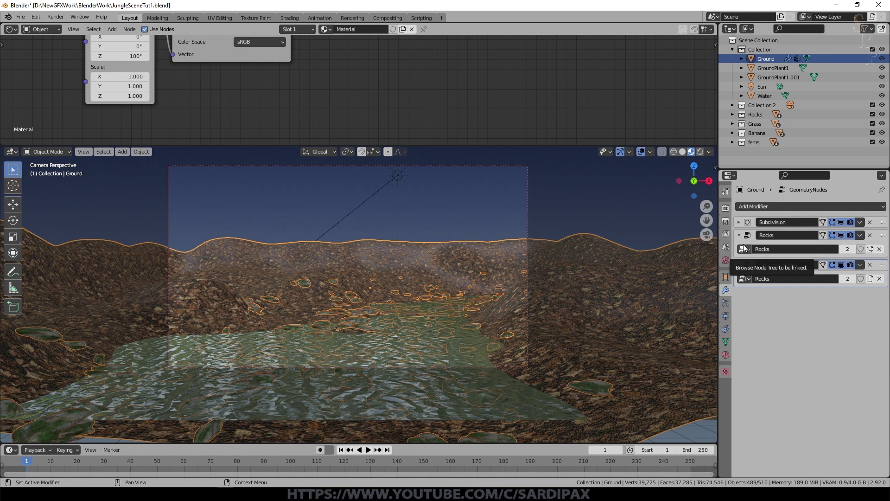
{"action": "left_click", "coordinate": [848, 280]}
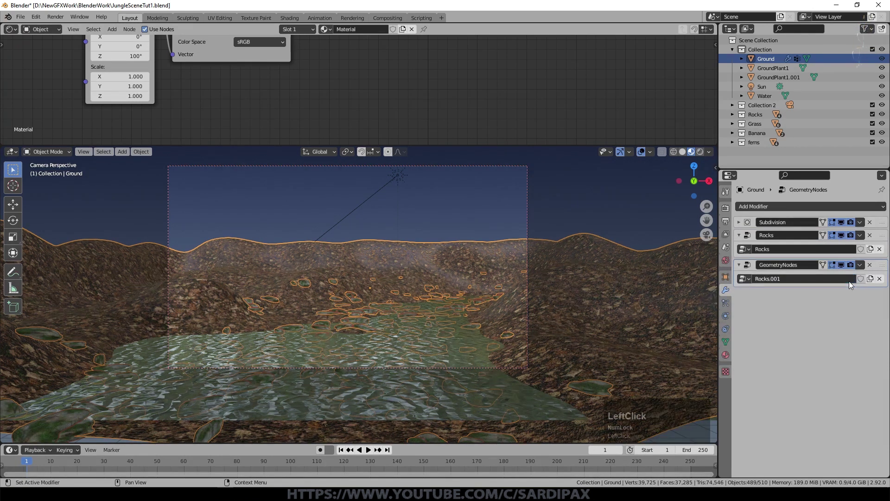
Step: Collapse the Rocks modifier and disable it in viewport and render, leaving the duplicated GeometryNodes modifier enabled
{"action": "left_click", "coordinate": [739, 235]}
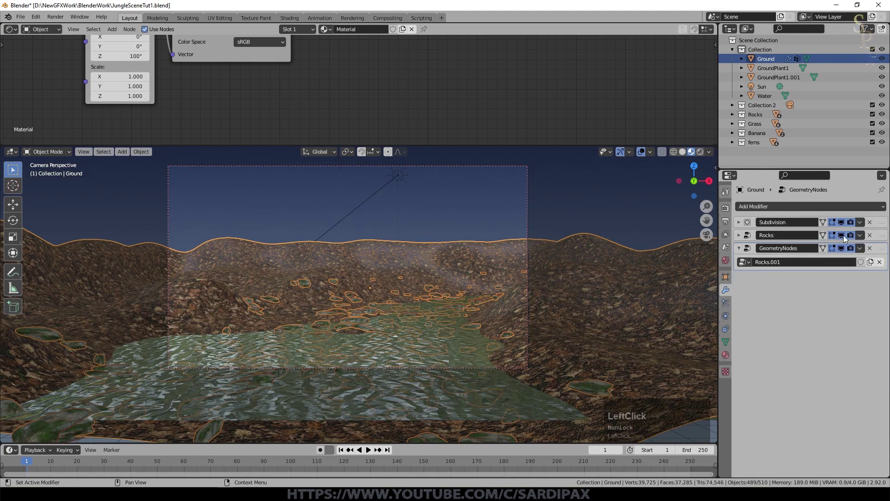
{"action": "left_click_drag", "start_coordinate": [849, 236], "coordinate": [844, 235]}
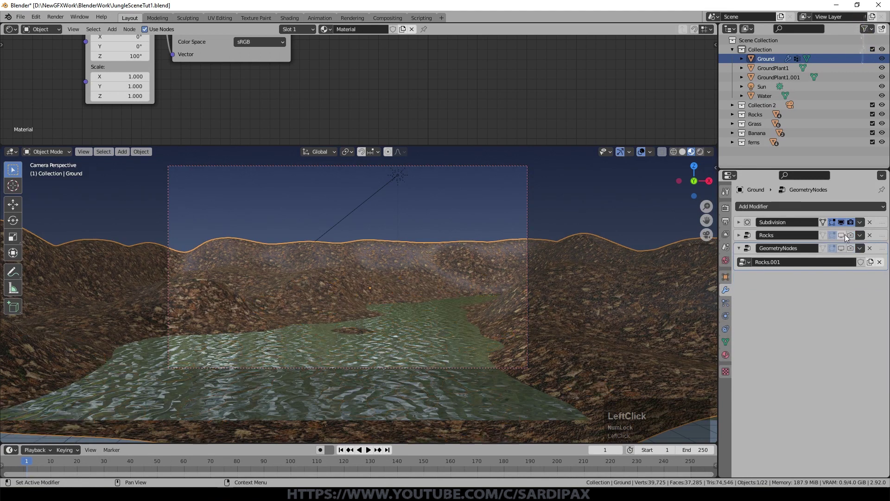
{"action": "left_click", "coordinate": [844, 248]}
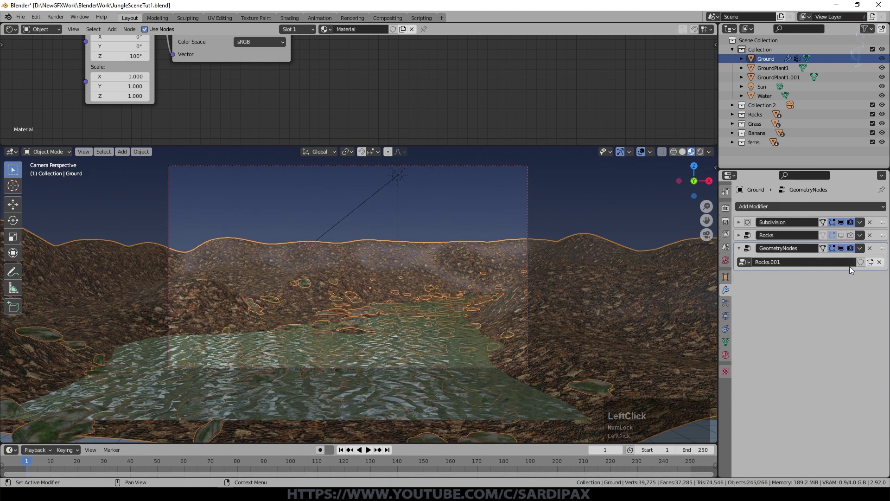
Step: Rename the duplicated geometry nodes modifier and its node tree as Banana
{"action": "double_click", "coordinate": [788, 248]}
{"action": "type", "text": "Banana"}
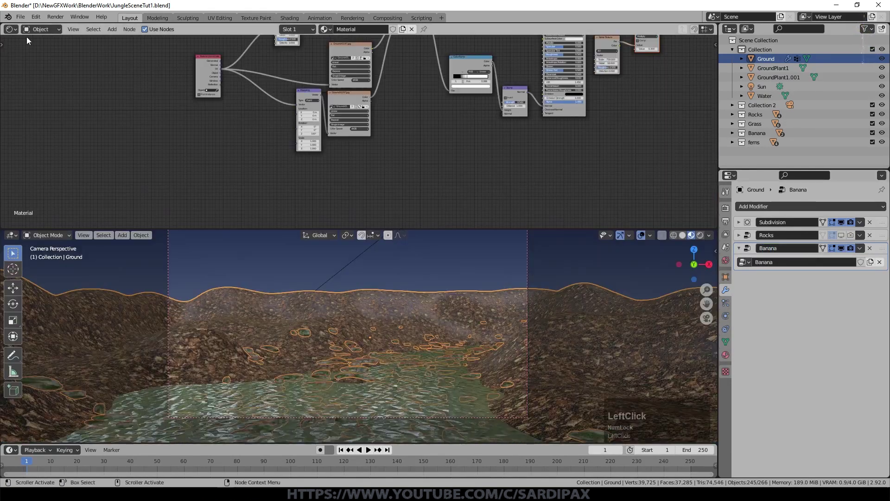
Step: Switch the material node editor to the Geometry Node Editor so it shows the Ground object's Banana node tree
{"action": "left_click", "coordinate": [11, 29]}
{"action": "left_click", "coordinate": [28, 109]}
{"action": "scroll", "coordinate": [508, 130], "scroll_direction": "up", "scroll_amount": 8}
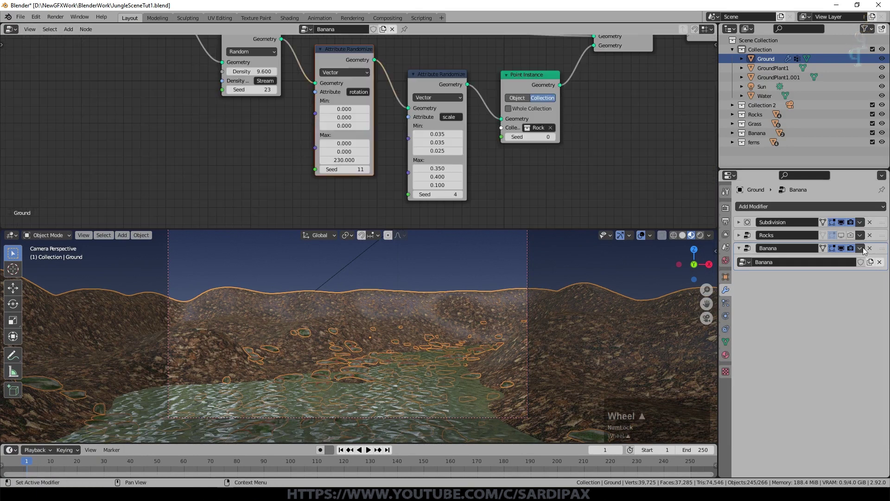
{"action": "left_click", "coordinate": [881, 239]}
{"action": "left_click", "coordinate": [882, 249]}
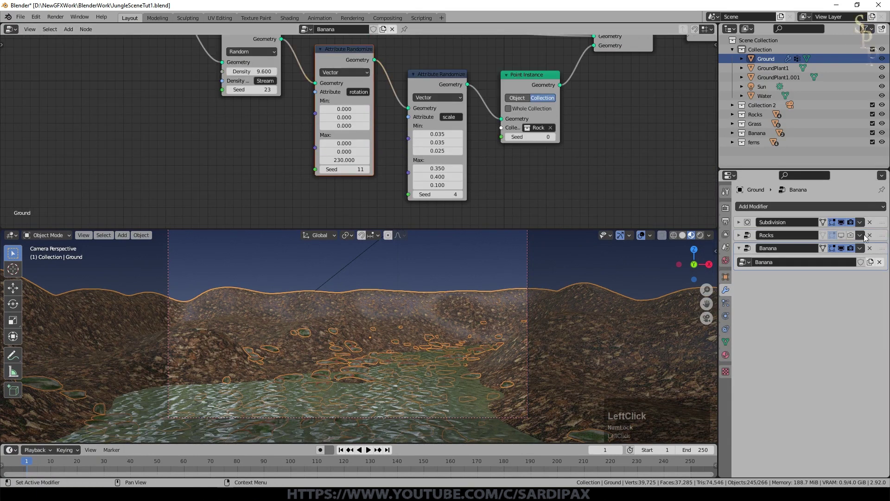
{"action": "middle_click_drag", "start_coordinate": [633, 166], "coordinate": [507, 227]}
{"action": "scroll", "coordinate": [508, 54], "scroll_direction": "down", "scroll_amount": 1}
{"action": "left_click", "coordinate": [884, 248]}
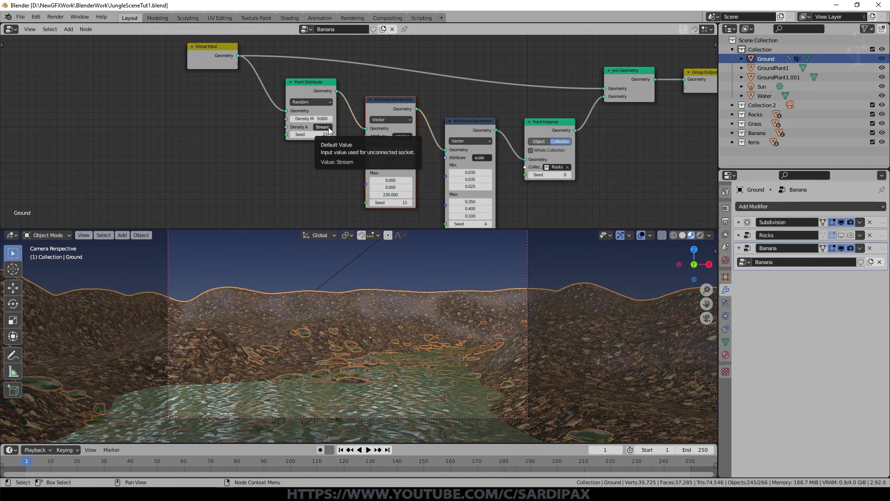
Step: Clear the Density Attribute of the Point Distribute node and set the Point Instance node's collection to Banana
{"action": "left_click", "coordinate": [330, 127]}
{"action": "key", "text": "Delete"}
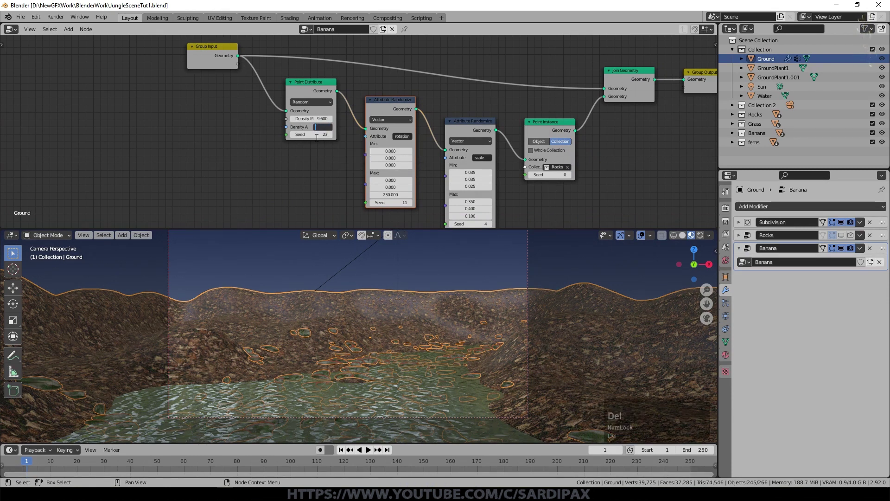
{"action": "left_click", "coordinate": [562, 168]}
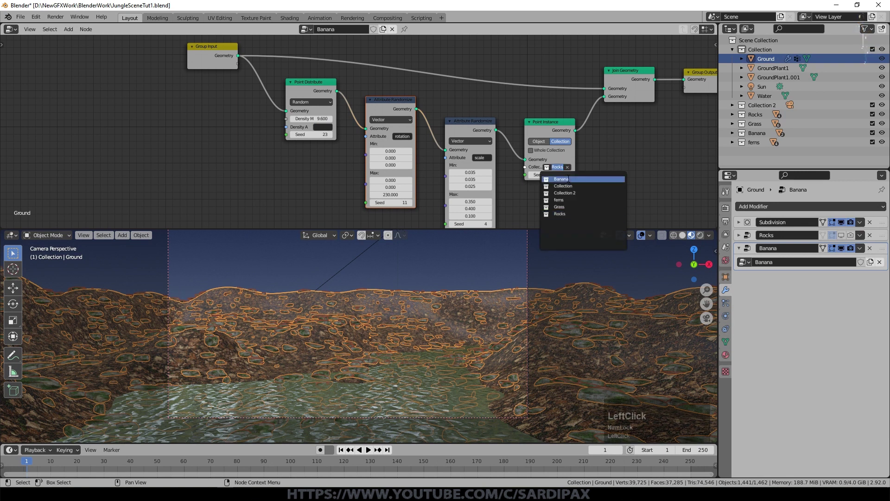
{"action": "left_click", "coordinate": [568, 179]}
{"action": "left_click", "coordinate": [560, 166]}
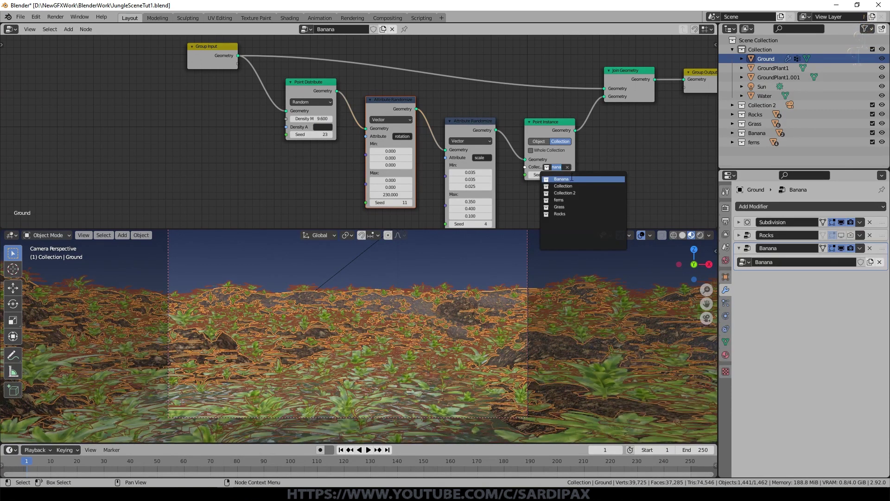
{"action": "left_click", "coordinate": [571, 178]}
Step: Hide the viewport overlays and set the scale Attribute Randomize node's minimum to 0.1 on all three axes
{"action": "left_click", "coordinate": [642, 235]}
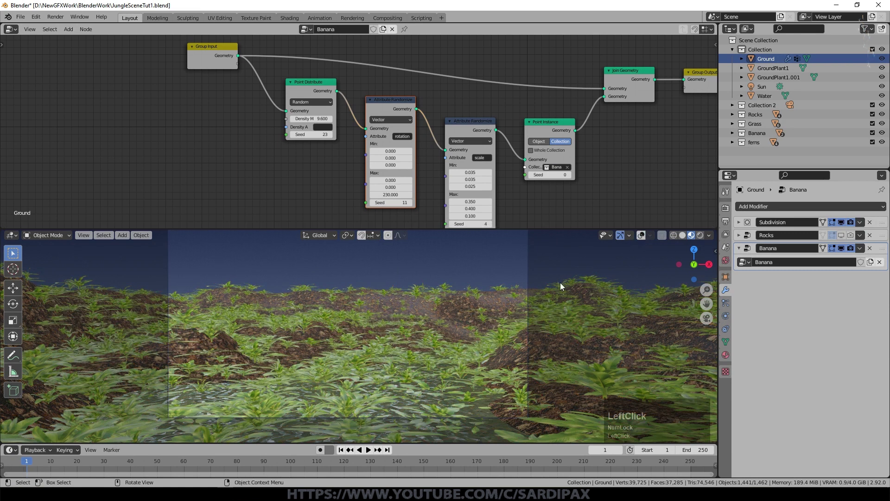
{"action": "scroll", "coordinate": [560, 282], "scroll_direction": "down", "scroll_amount": 2}
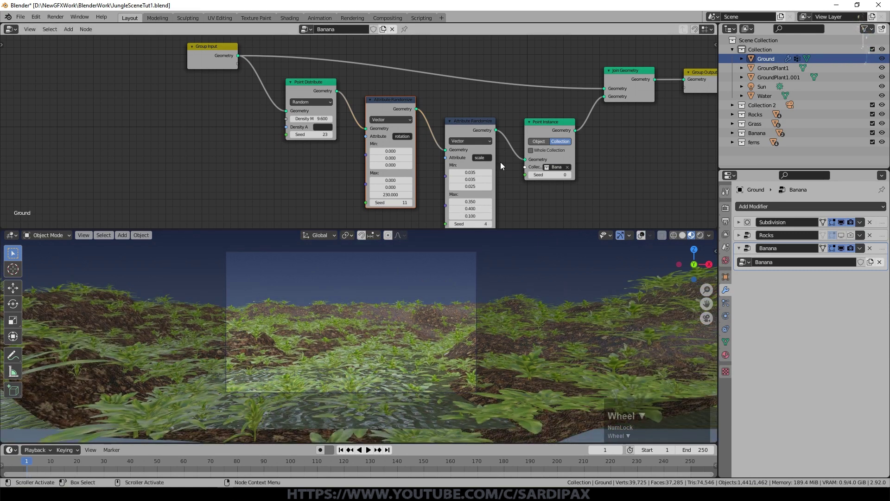
{"action": "middle_click_drag", "start_coordinate": [500, 162], "coordinate": [484, 124]}
{"action": "left_click", "coordinate": [463, 132]}
{"action": "type", "text": ".1"}
{"action": "key", "text": "Tab"}
{"action": "type", "text": ".1"}
{"action": "key", "text": "Tab"}
{"action": "type", "text": ".1"}
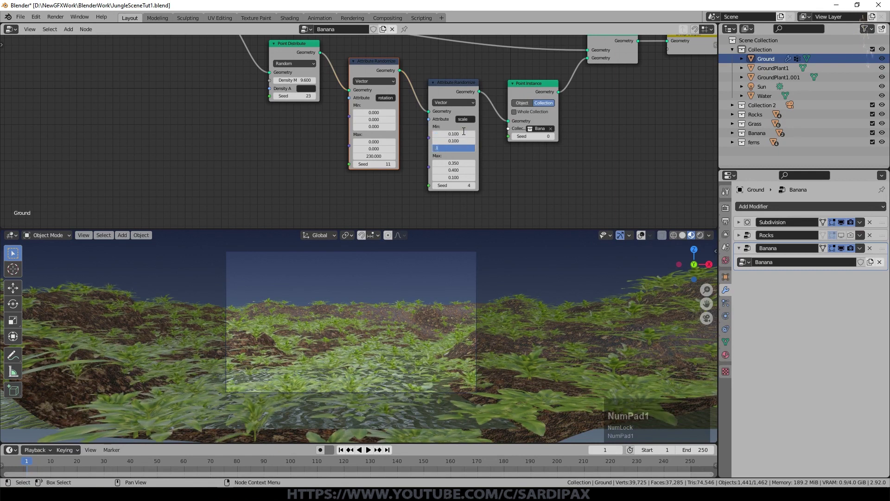
{"action": "key", "text": "Tab"}
Step: Set the scale Attribute Randomize node's maximum to 1 on all three axes and check the plants through the camera
{"action": "type", "text": "1"}
{"action": "key", "text": "Tab"}
{"action": "type", "text": "1"}
{"action": "key", "text": "Tab"}
{"action": "type", "text": "1"}
{"action": "key", "text": "KP_Enter"}
{"action": "middle_click_drag", "start_coordinate": [492, 241], "coordinate": [532, 276]}
{"action": "key", "text": "KP_0"}
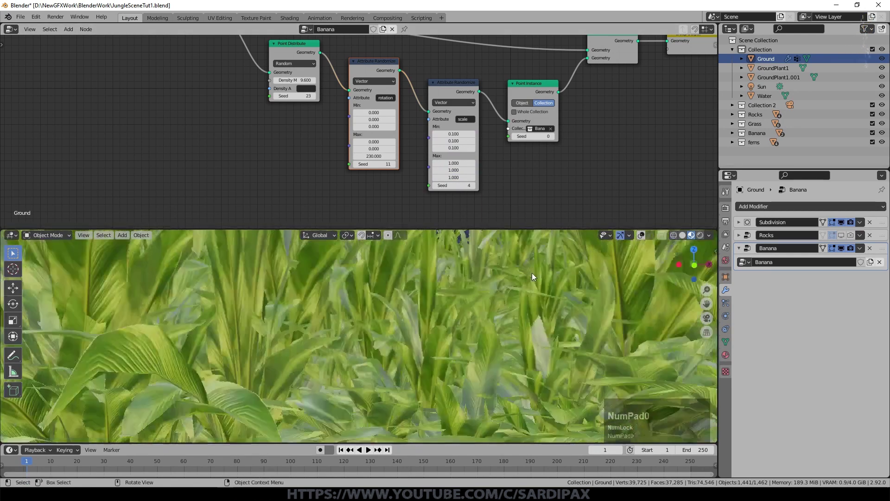
{"action": "scroll", "coordinate": [479, 206], "scroll_direction": "up", "scroll_amount": 1}
{"action": "scroll", "coordinate": [510, 249], "scroll_direction": "up", "scroll_amount": 1}
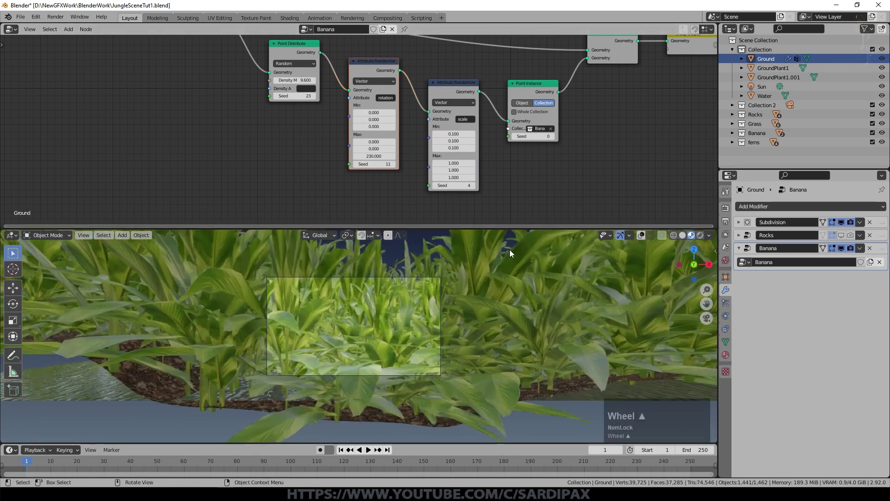
Step: Set the scale Attribute Randomize node's maximum to 0.5 on all three axes
{"action": "left_click", "coordinate": [461, 165]}
{"action": "type", "text": ".5"}
{"action": "key", "text": "Tab"}
{"action": "type", "text": ".5"}
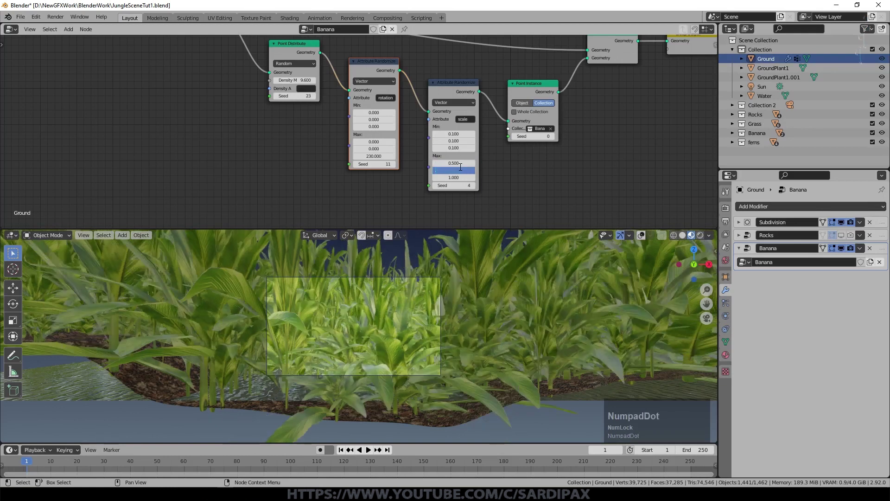
{"action": "key", "text": "Tab"}
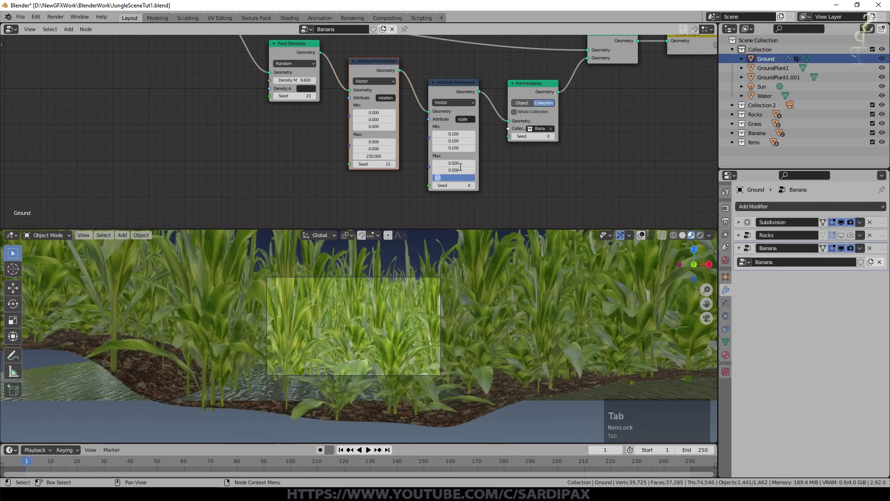
{"action": "type", "text": ".5"}
{"action": "key", "text": "Return"}
{"action": "scroll", "coordinate": [501, 209], "scroll_direction": "up", "scroll_amount": 3}
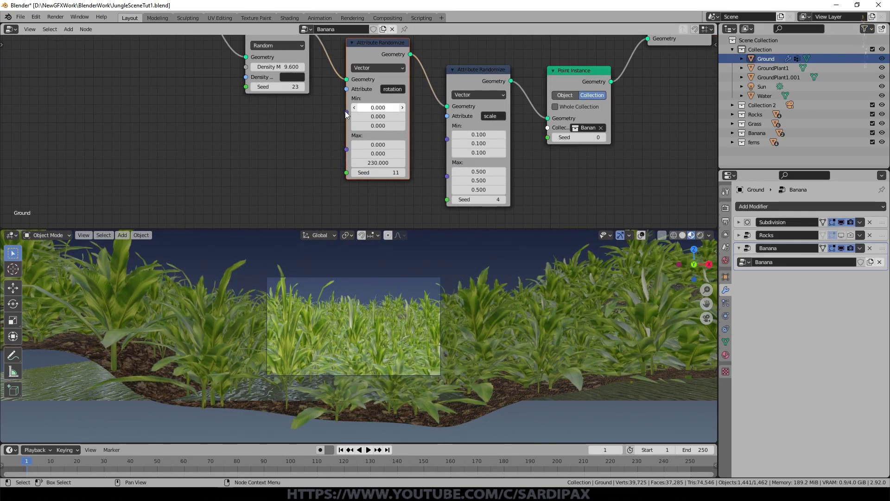
Step: Lower the Point Distribute node's Density Max to 0.7 to thin out the banana plants
{"action": "left_click", "coordinate": [289, 68]}
{"action": "left_click_drag", "start_coordinate": [290, 68], "coordinate": [248, 70]}
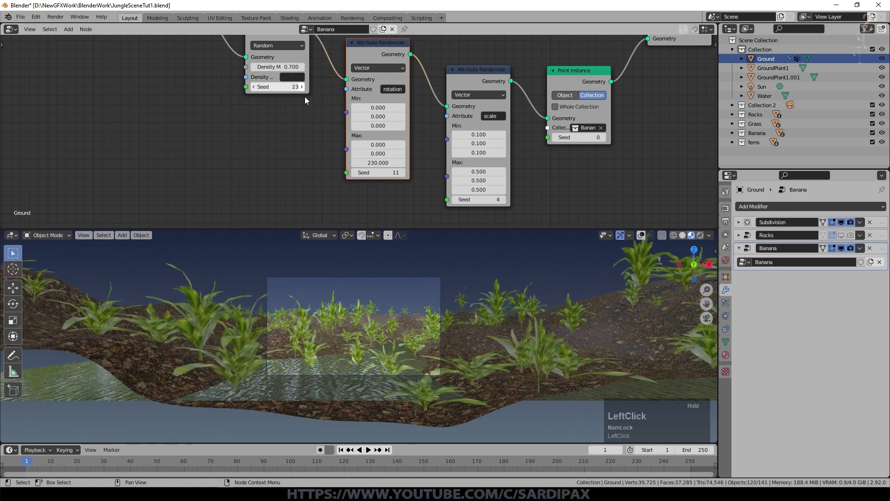
{"action": "scroll", "coordinate": [400, 291], "scroll_direction": "up", "scroll_amount": 4}
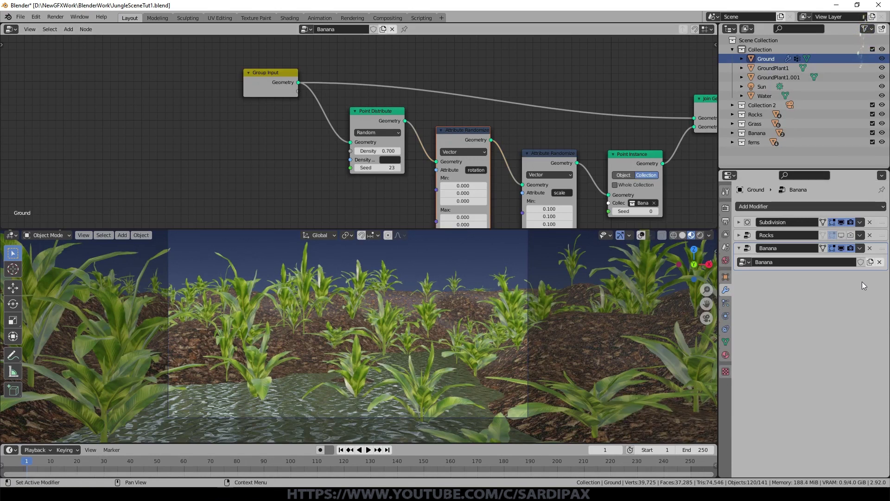
Step: Add a second vertex group to the Ground mesh and name it PlantsAndTrees
{"action": "left_click", "coordinate": [726, 342]}
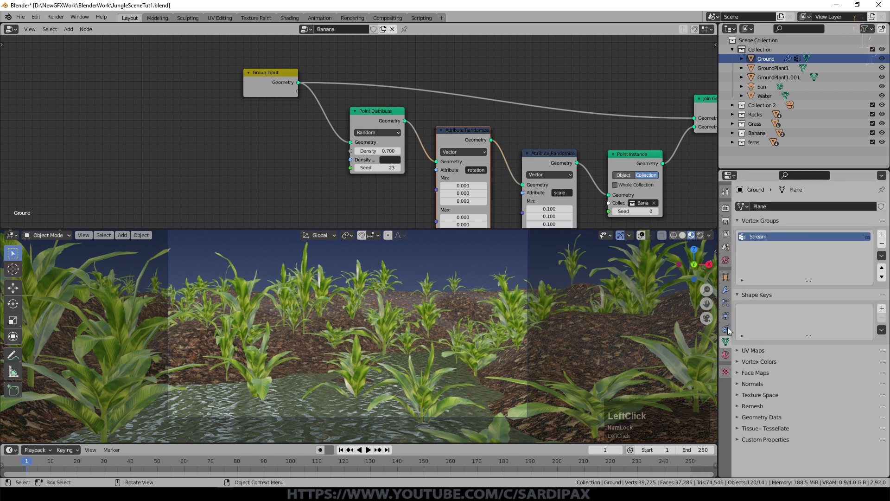
{"action": "left_click", "coordinate": [882, 234]}
{"action": "double_click", "coordinate": [776, 247]}
{"action": "type", "text": "PlantsAndTrees"}
{"action": "key", "text": "Return"}
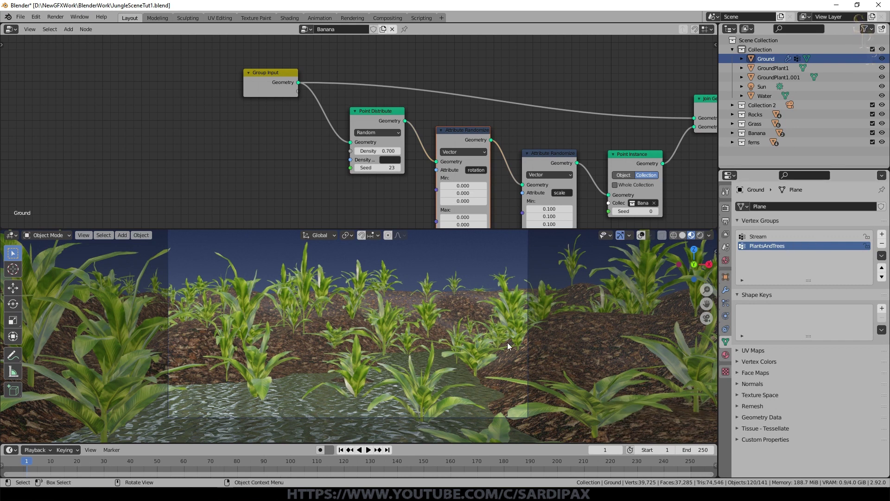
Step: Assign all Ground vertices to the PlantsAndTrees vertex group in Edit Mode, then clear the selection
{"action": "key", "text": "Tab"}
{"action": "key", "text": "a"}
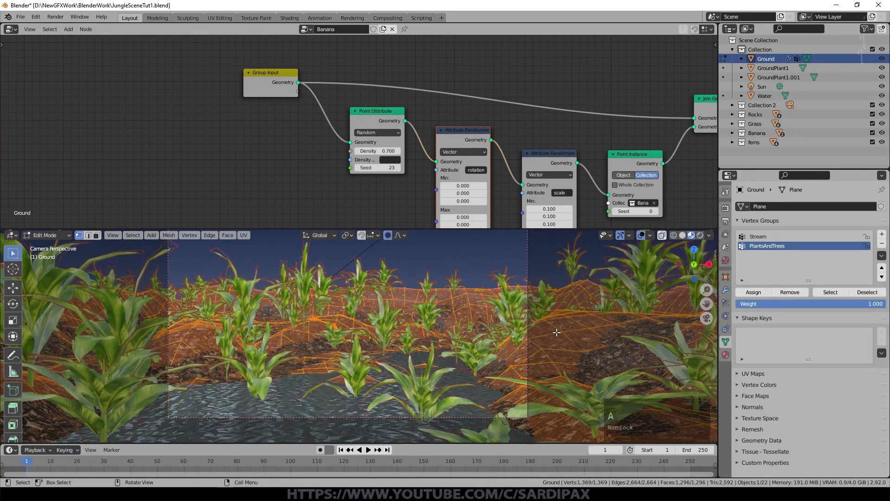
{"action": "left_click", "coordinate": [754, 292]}
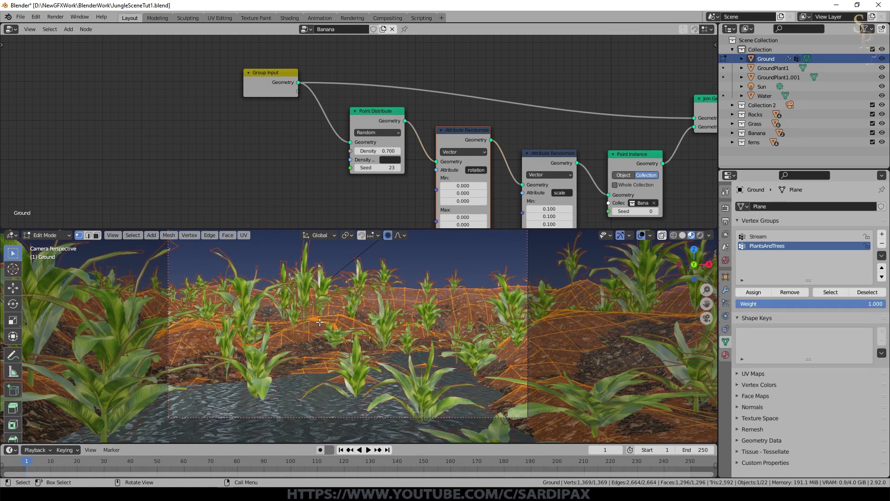
{"action": "key", "text": "a"}
{"action": "key", "text": "a"}
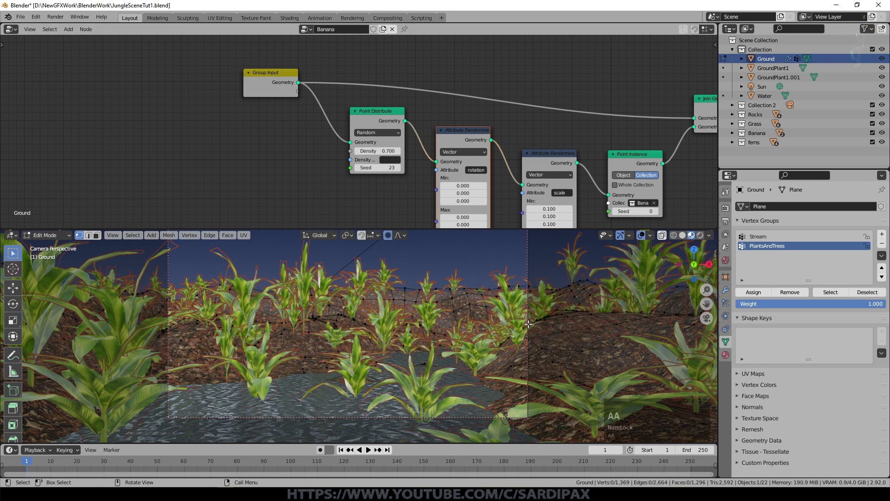
Step: Remove the Stream group's vertices from the PlantsAndTrees vertex group, select the remaining members and return to Object Mode
{"action": "left_click", "coordinate": [779, 237]}
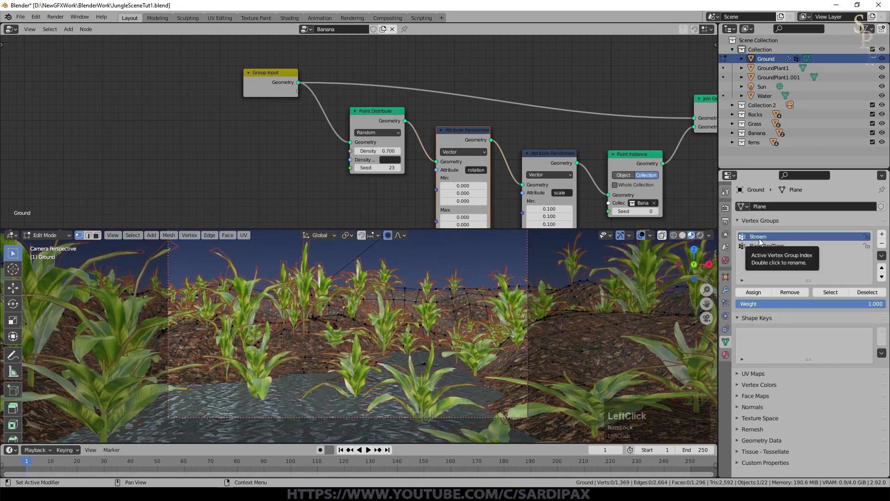
{"action": "left_click", "coordinate": [829, 293]}
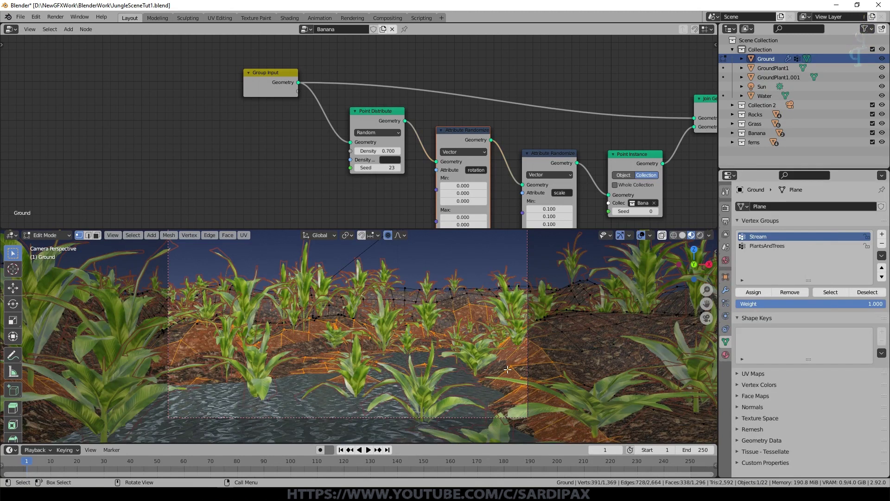
{"action": "left_click", "coordinate": [759, 246]}
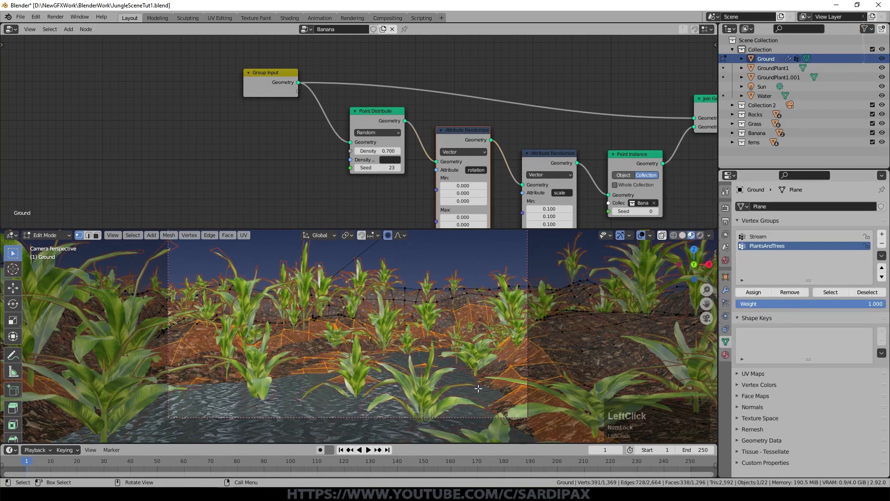
{"action": "key", "text": "a"}
{"action": "key", "text": "a"}
{"action": "left_click", "coordinate": [831, 292]}
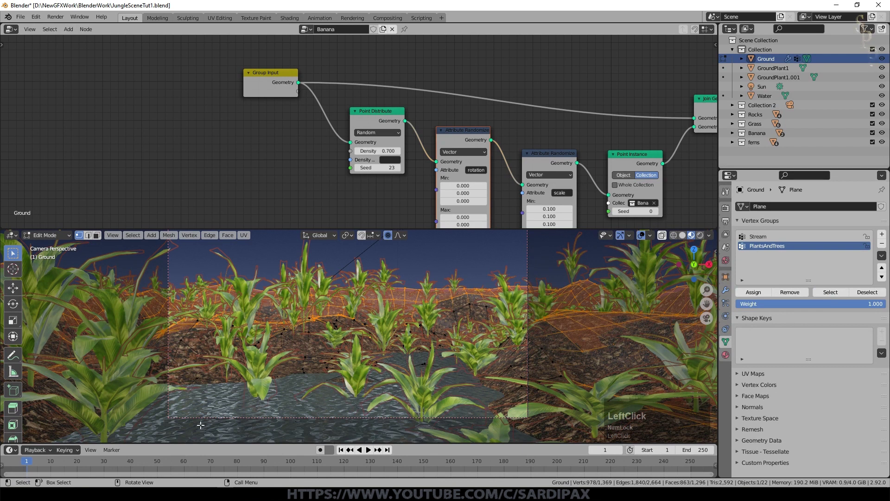
{"action": "scroll", "coordinate": [601, 394], "scroll_direction": "down", "scroll_amount": 4}
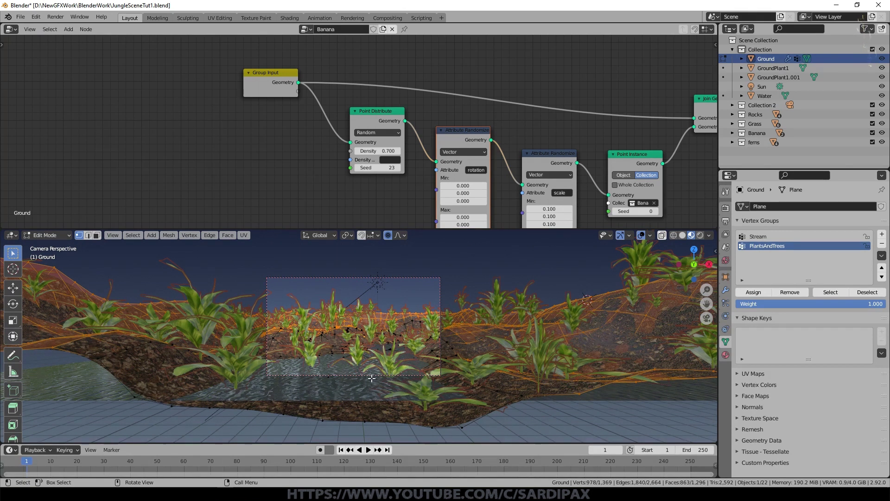
{"action": "key", "text": "Tab"}
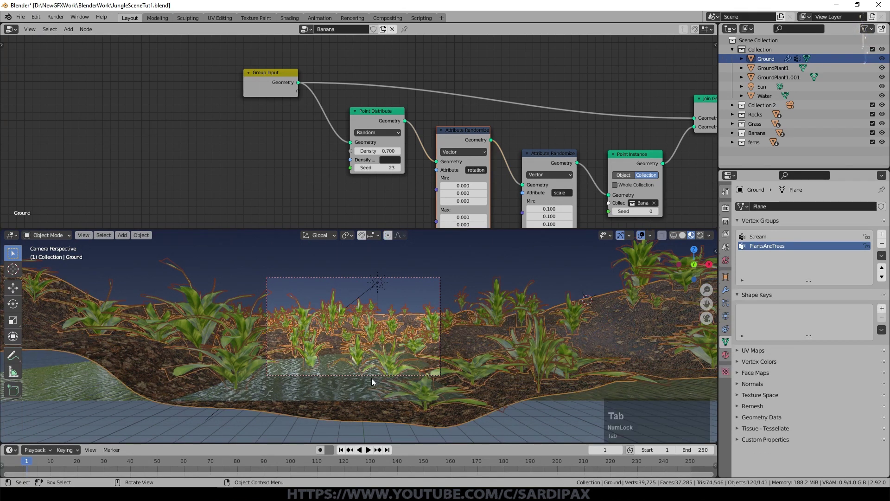
Step: Widen the Point Distribute node and set its Density Attribute to PlantsAndTrees
{"action": "left_click", "coordinate": [394, 160]}
{"action": "left_click_drag", "start_coordinate": [349, 145], "coordinate": [316, 142]}
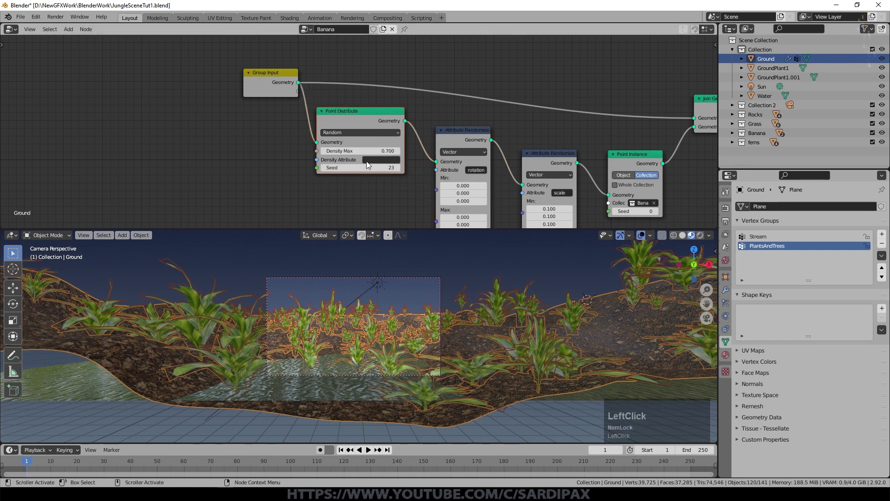
{"action": "type", "text": "PlantsA"}
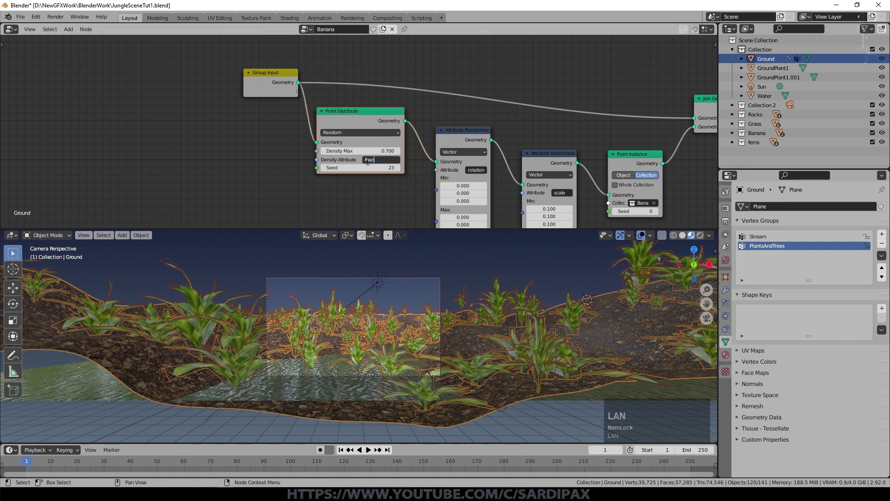
{"action": "type", "text": "ndTrees"}
{"action": "key", "text": "Return"}
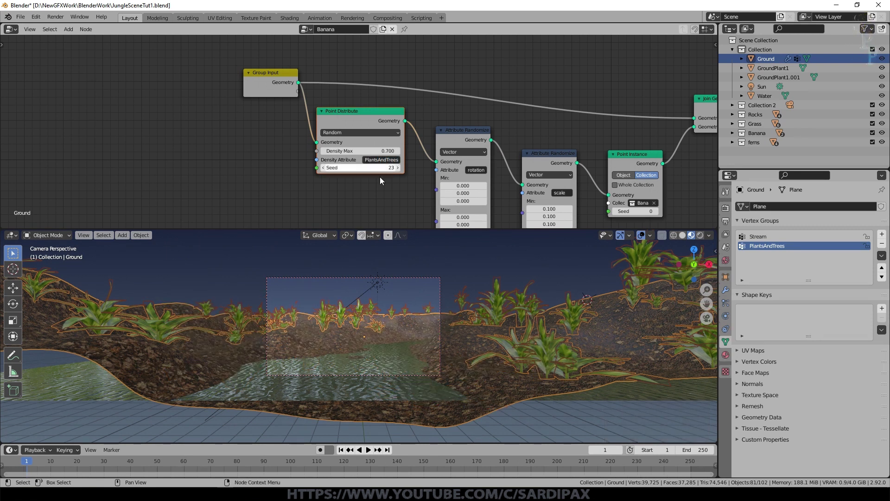
Step: Grow the Ground vertex selection by one ring in Edit Mode and assign it to the PlantsAndTrees vertex group
{"action": "scroll", "coordinate": [453, 292], "scroll_direction": "up", "scroll_amount": 2}
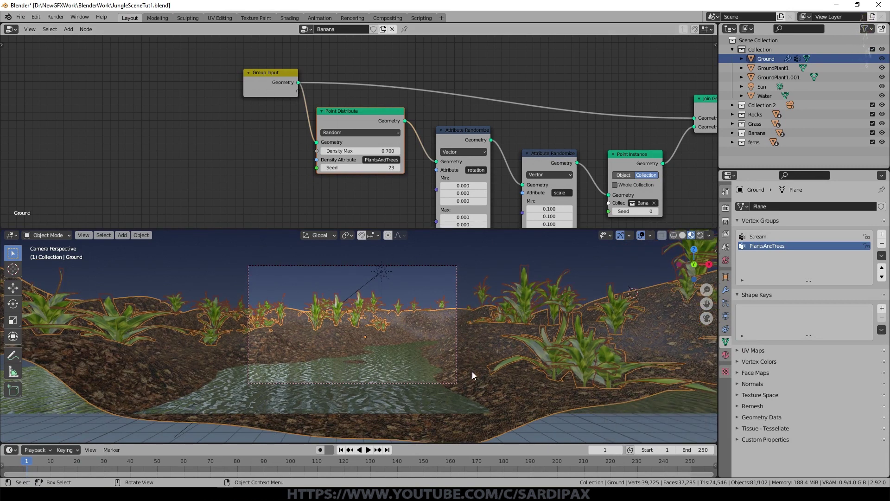
{"action": "key", "text": "Tab"}
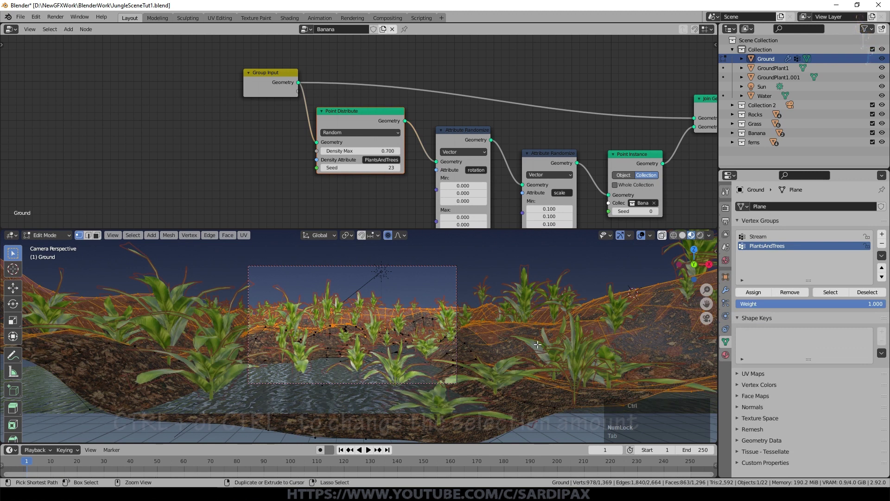
{"action": "key", "text": "ctrl+KP_Add"}
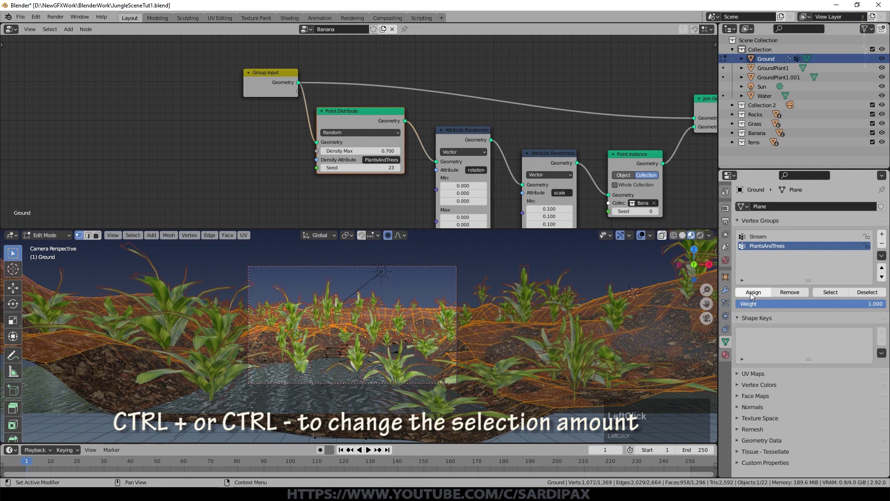
{"action": "key", "text": "Tab"}
Step: Adjust the Point Distribute node's Density Max to 0.6
{"action": "left_click", "coordinate": [398, 151]}
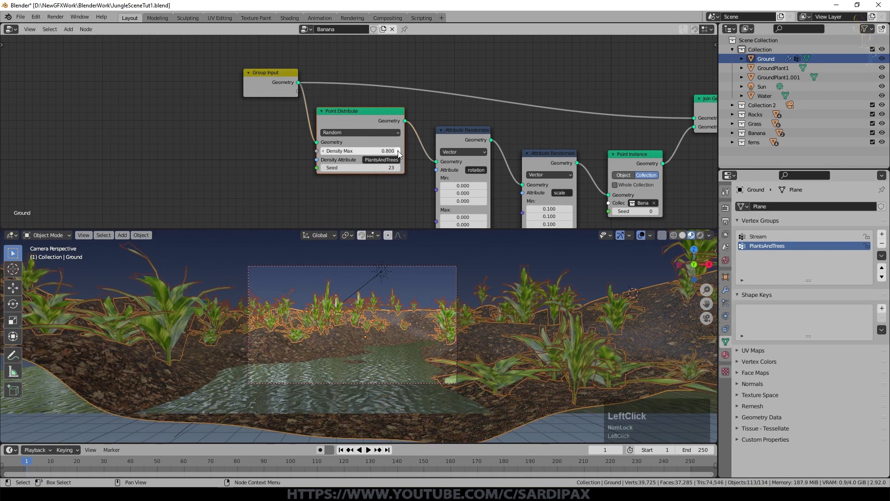
{"action": "double_click", "coordinate": [323, 151]}
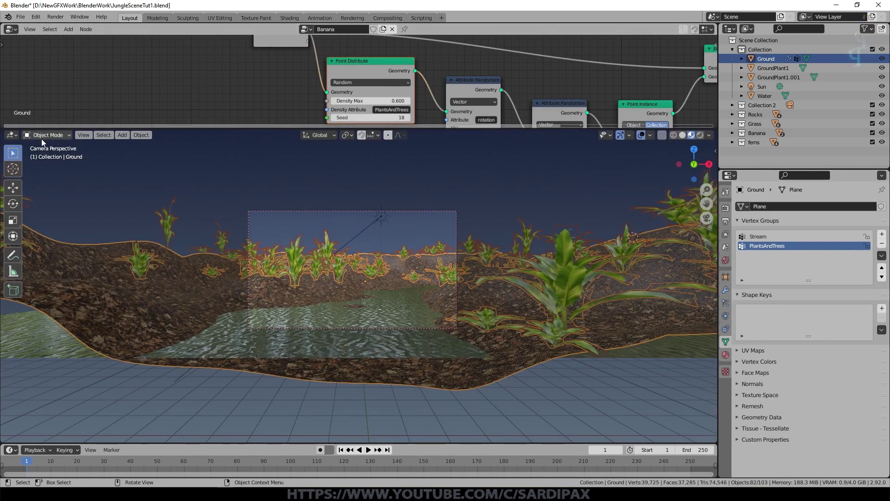
Step: In Weight Paint mode, smear the PlantsAndTrees weights toward both stream banks, then return to Object Mode and save the file
{"action": "left_click", "coordinate": [41, 135]}
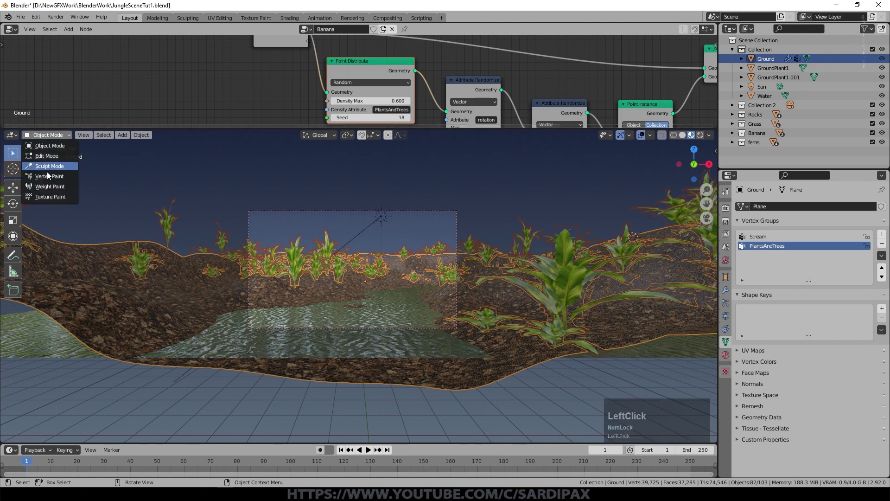
{"action": "left_click", "coordinate": [50, 186]}
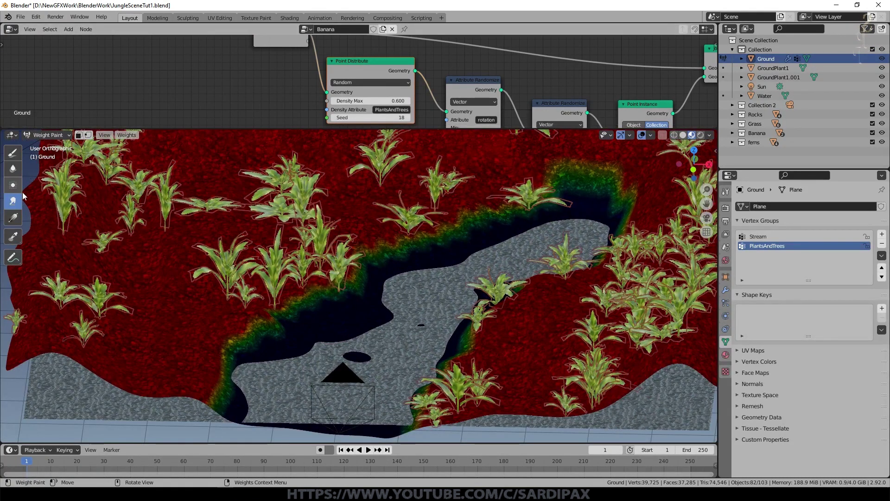
{"action": "mouse_move", "coordinate": [324, 294]}
{"action": "left_mouse_down"}
{"action": "mouse_move", "coordinate": [340, 313]}
{"action": "mouse_move", "coordinate": [274, 328]}
{"action": "mouse_move", "coordinate": [286, 339]}
{"action": "mouse_move", "coordinate": [268, 346]}
{"action": "left_mouse_up"}
{"action": "left_click_drag", "start_coordinate": [199, 385], "coordinate": [225, 399]}
{"action": "mouse_move", "coordinate": [358, 281]}
{"action": "left_mouse_down"}
{"action": "mouse_move", "coordinate": [391, 260]}
{"action": "mouse_move", "coordinate": [463, 241]}
{"action": "left_mouse_up"}
{"action": "mouse_move", "coordinate": [501, 309]}
{"action": "left_mouse_down"}
{"action": "mouse_move", "coordinate": [480, 292]}
{"action": "mouse_move", "coordinate": [481, 300]}
{"action": "left_mouse_up"}
{"action": "mouse_move", "coordinate": [475, 360]}
{"action": "left_mouse_down"}
{"action": "mouse_move", "coordinate": [457, 370]}
{"action": "mouse_move", "coordinate": [452, 356]}
{"action": "left_mouse_up"}
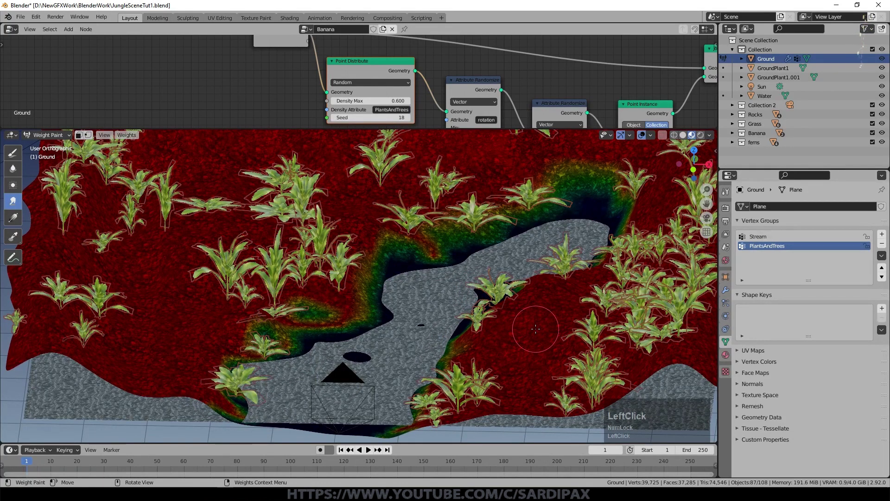
{"action": "mouse_move", "coordinate": [353, 359]}
{"action": "left_mouse_down"}
{"action": "mouse_move", "coordinate": [361, 360]}
{"action": "mouse_move", "coordinate": [349, 334]}
{"action": "left_mouse_up"}
{"action": "key", "text": "ctrl+s"}
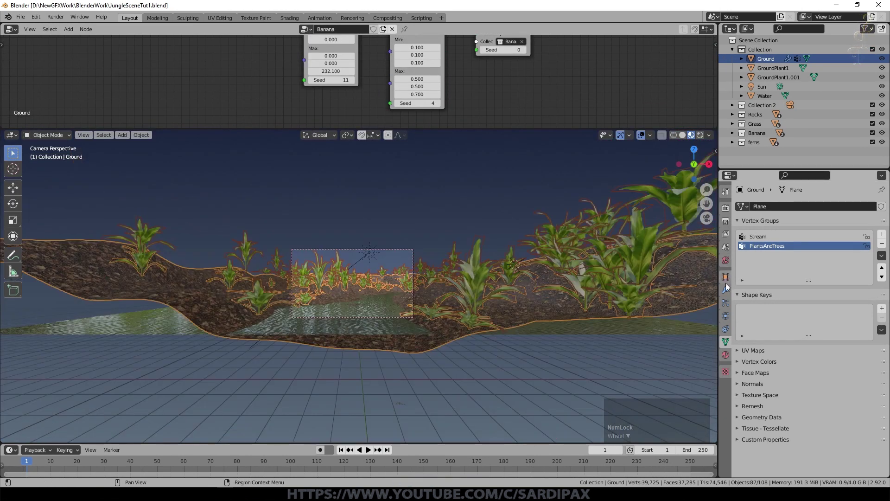
Step: Show the Ground object's modifiers, save the file and set the Point Distribute node's Density Max to 0.4
{"action": "left_click", "coordinate": [726, 290]}
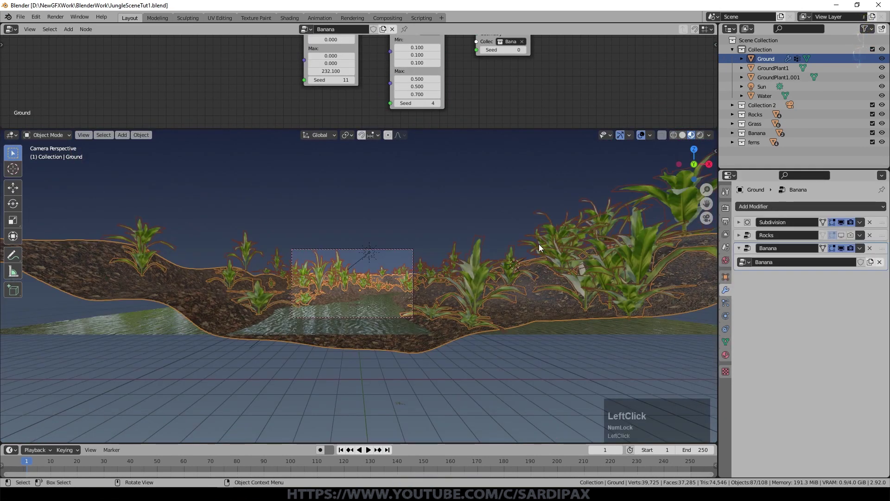
{"action": "key", "text": "ctrl+s"}
{"action": "scroll", "coordinate": [539, 246], "scroll_direction": "up", "scroll_amount": 4}
{"action": "middle_click_drag", "start_coordinate": [279, 51], "coordinate": [375, 122], "text": "shift"}
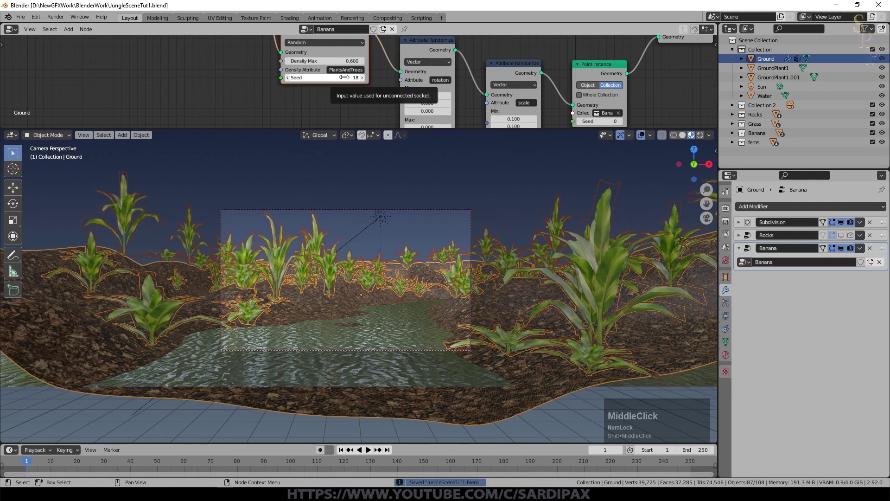
{"action": "left_click", "coordinate": [288, 61]}
{"action": "left_click", "coordinate": [288, 61]}
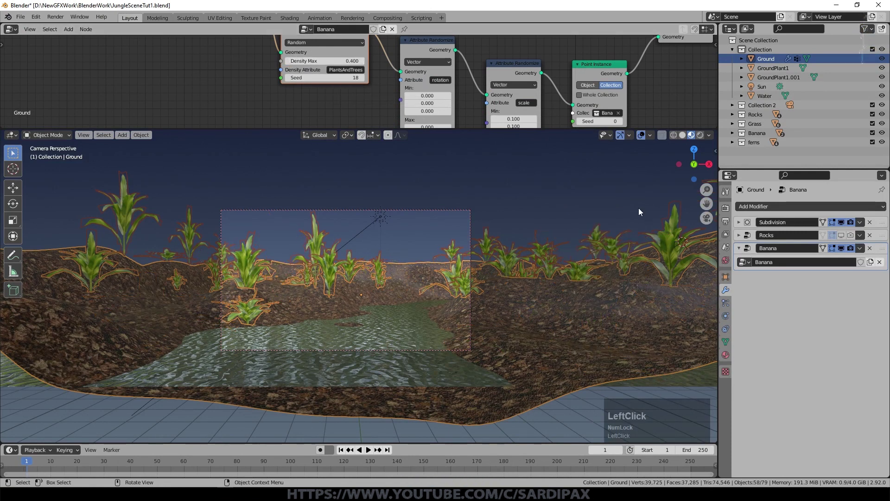
Step: Raise the banana scale randomization's Max values to 0.7, 0.7 and 0.8
{"action": "middle_click_drag", "start_coordinate": [539, 103], "coordinate": [506, 53], "text": "shift"}
{"action": "left_click", "coordinate": [502, 115]}
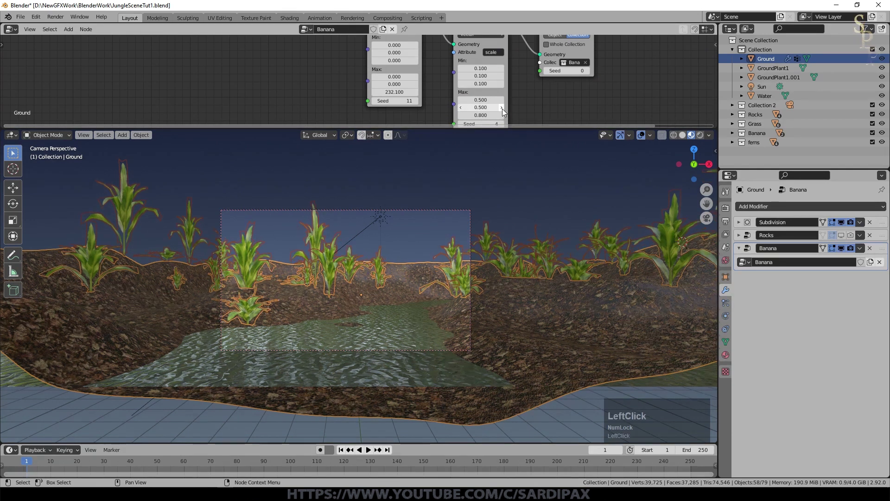
{"action": "left_click", "coordinate": [502, 108]}
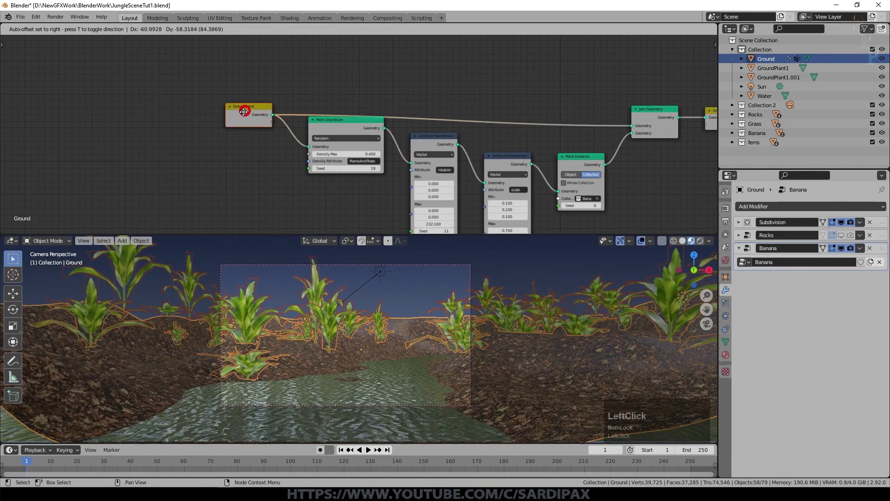
Step: Move the Group Input node up and link the Point Distribute node's Seed to it as an exposed input
{"action": "left_click_drag", "start_coordinate": [247, 113], "coordinate": [259, 97]}
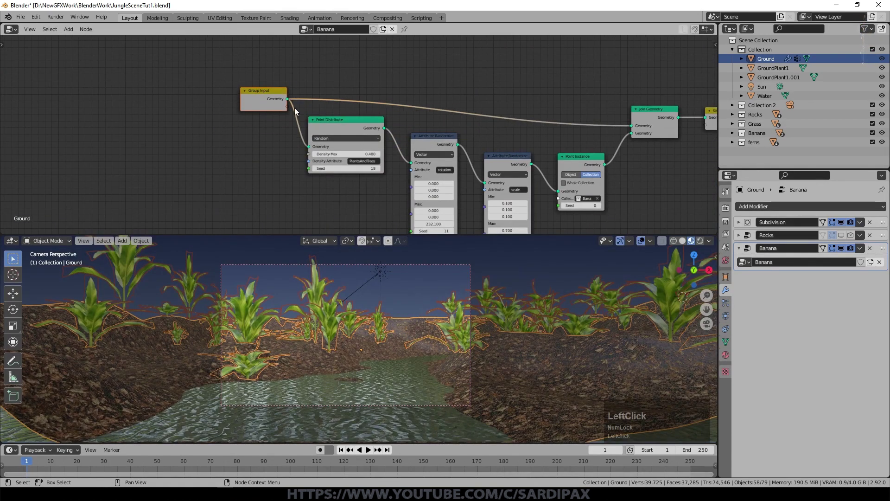
{"action": "scroll", "coordinate": [334, 139], "scroll_direction": "up", "scroll_amount": 1}
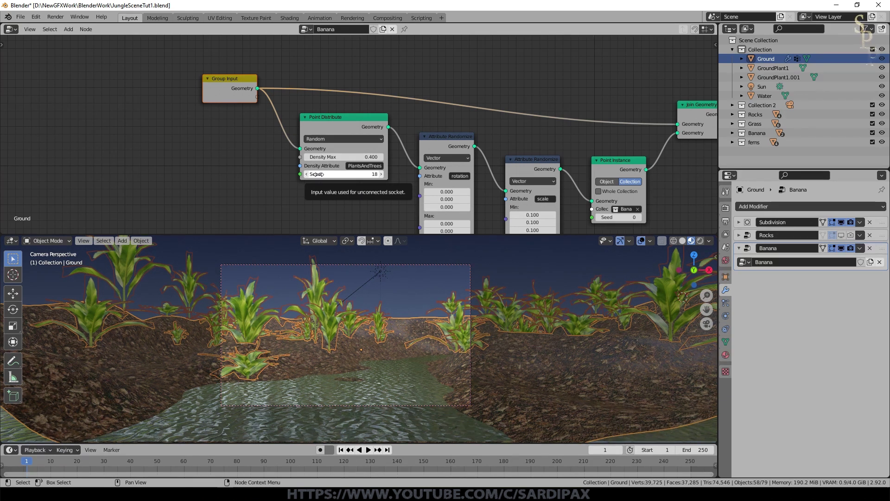
{"action": "left_click_drag", "start_coordinate": [300, 174], "coordinate": [256, 99]}
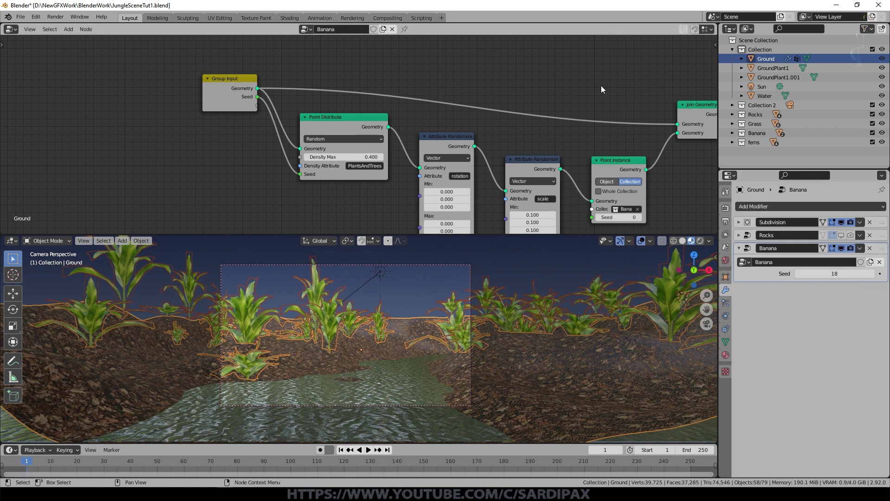
Step: Rename the node group's Seed input as BananaSeed
{"action": "key", "text": "n"}
{"action": "left_click", "coordinate": [639, 65]}
{"action": "left_click", "coordinate": [681, 113]}
{"action": "type", "text": "Banana"}
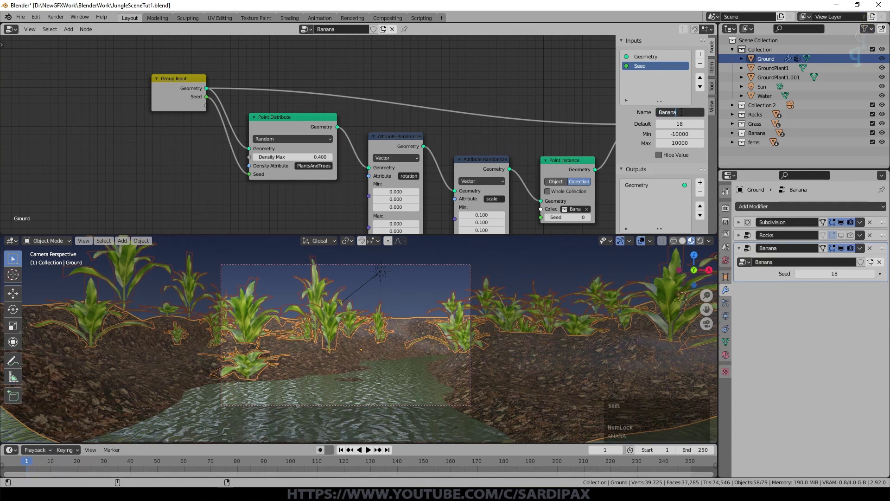
{"action": "type", "text": "Seed"}
{"action": "key", "text": "KP_Enter"}
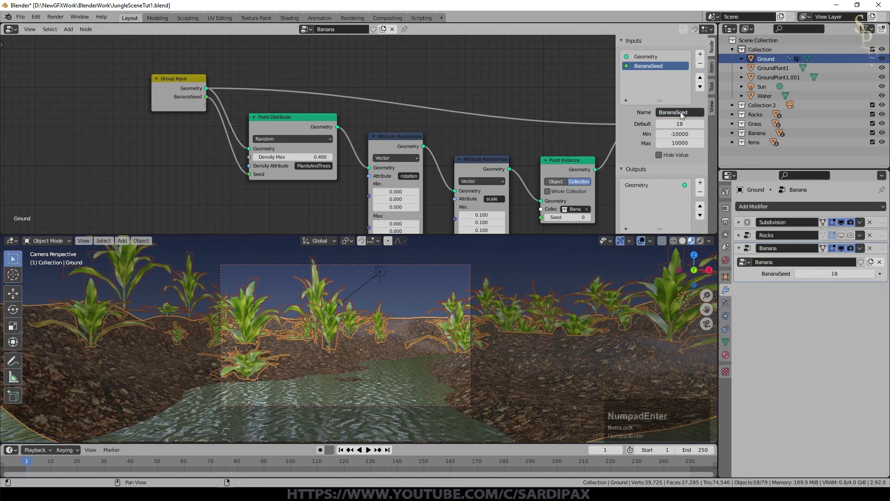
Step: Set the Banana modifier's BananaSeed to 17
{"action": "left_click", "coordinate": [740, 249]}
{"action": "left_click", "coordinate": [740, 249]}
{"action": "left_click_drag", "start_coordinate": [835, 272], "coordinate": [831, 274]}
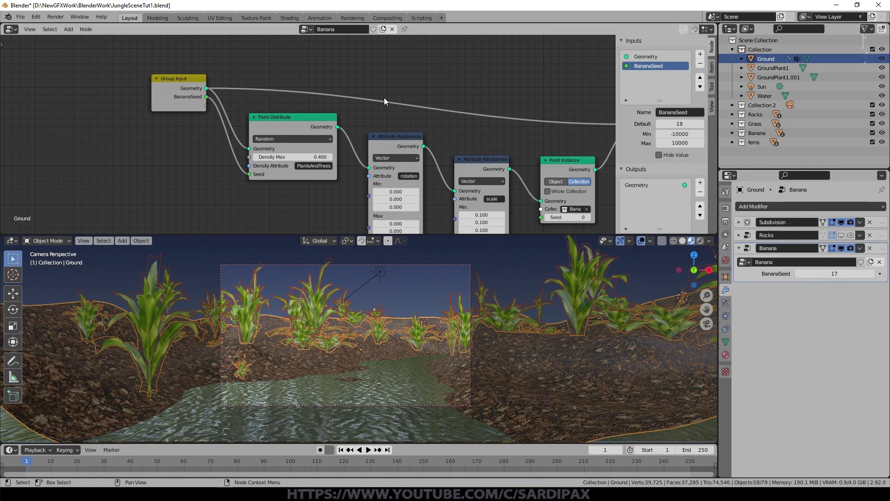
Step: Hide the Banana modifier in the viewport and save the file
{"action": "middle_click_drag", "start_coordinate": [384, 97], "coordinate": [356, 67]}
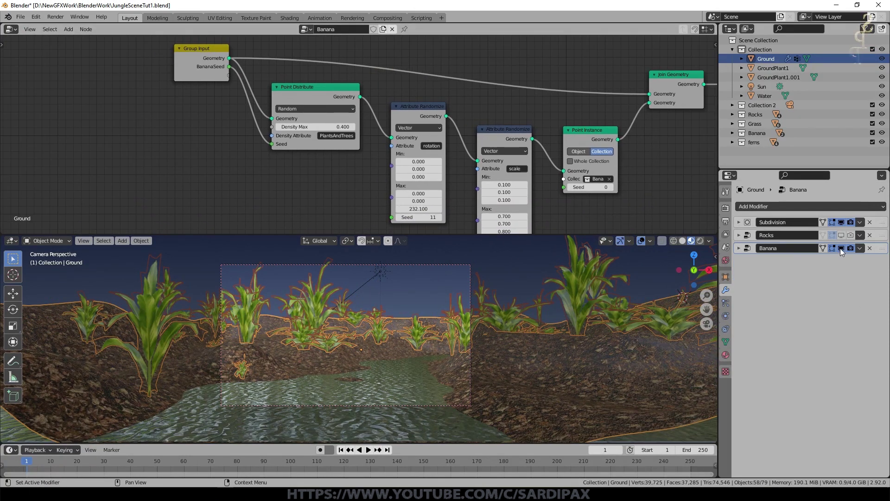
{"action": "left_click", "coordinate": [841, 249]}
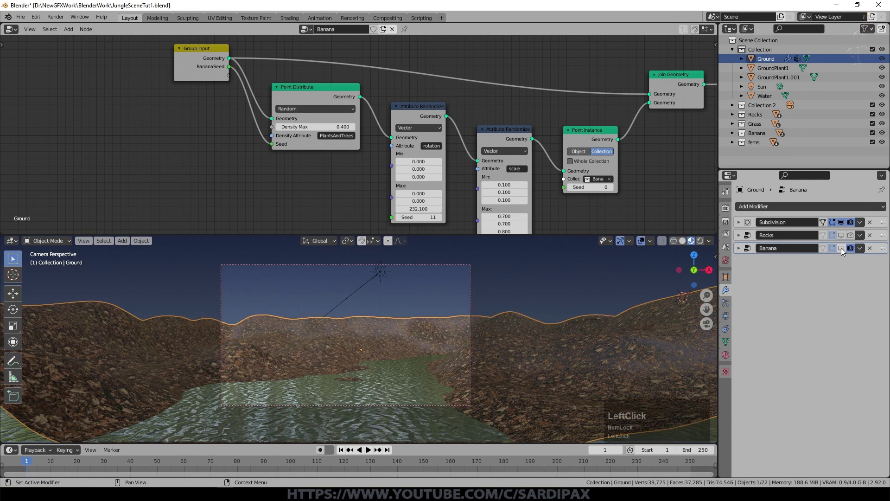
{"action": "key", "text": "ctrl+s"}
Step: Duplicate the Banana modifier and make the copy's node group single-user
{"action": "left_click", "coordinate": [861, 248]}
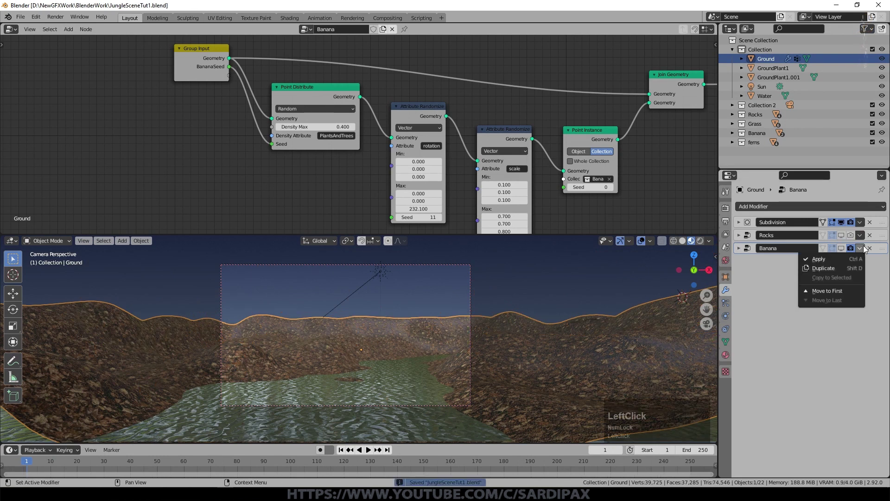
{"action": "left_click", "coordinate": [833, 268]}
{"action": "left_click", "coordinate": [739, 261]}
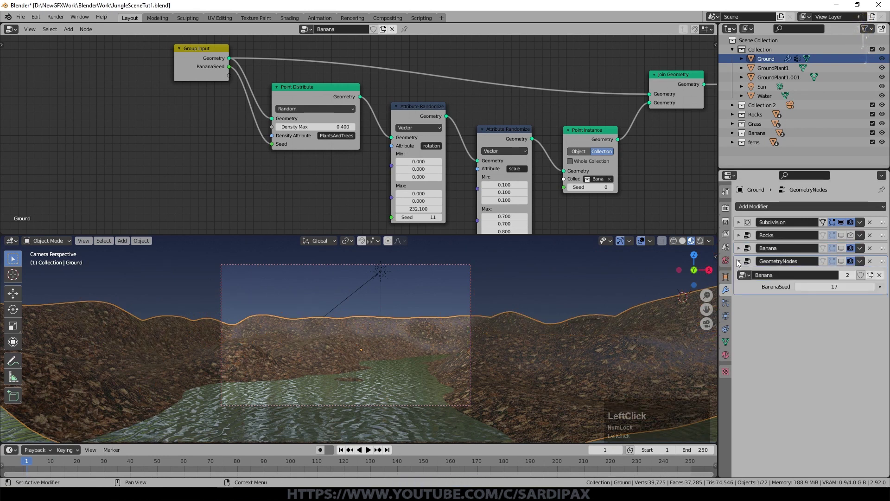
{"action": "left_click", "coordinate": [850, 276]}
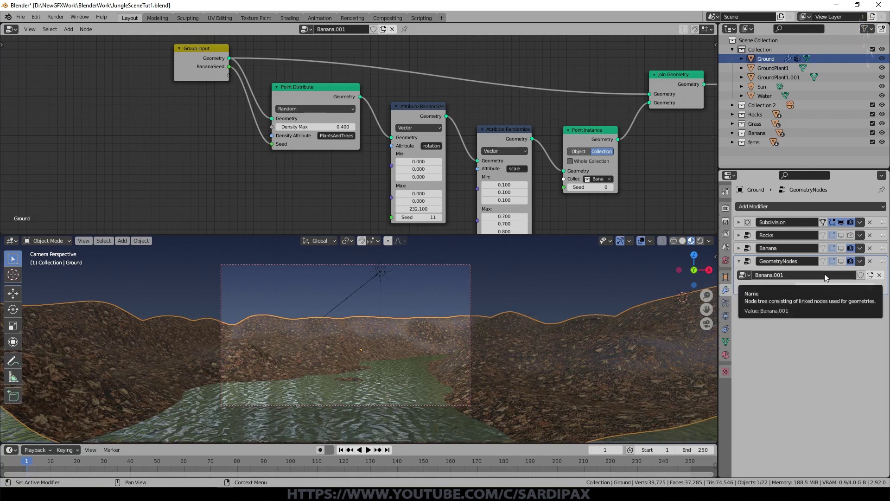
Step: Rename both the duplicated modifier and its node group as Ferns
{"action": "left_click", "coordinate": [806, 261]}
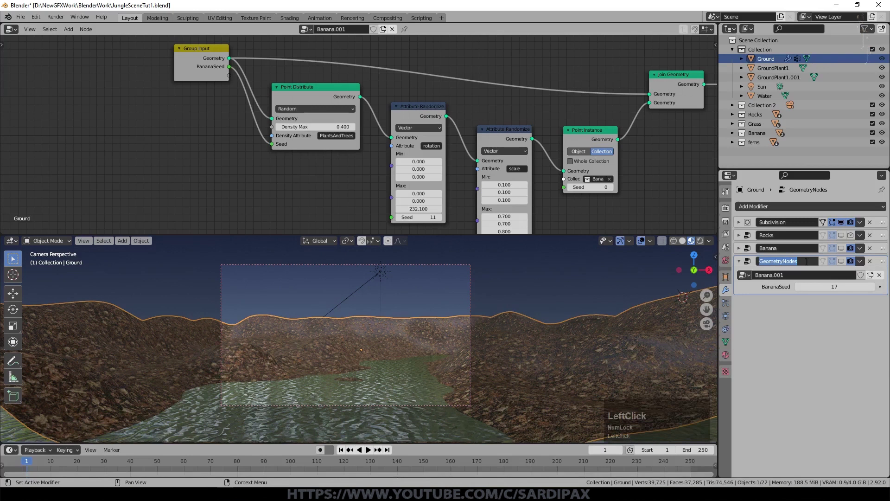
{"action": "type", "text": "Ferns"}
{"action": "left_click", "coordinate": [802, 275]}
{"action": "type", "text": "Fern"}
{"action": "type", "text": "s"}
Step: Set the Point Instance collection to ferns and the Ferns modifier's BananaSeed to 40
{"action": "left_click", "coordinate": [604, 179]}
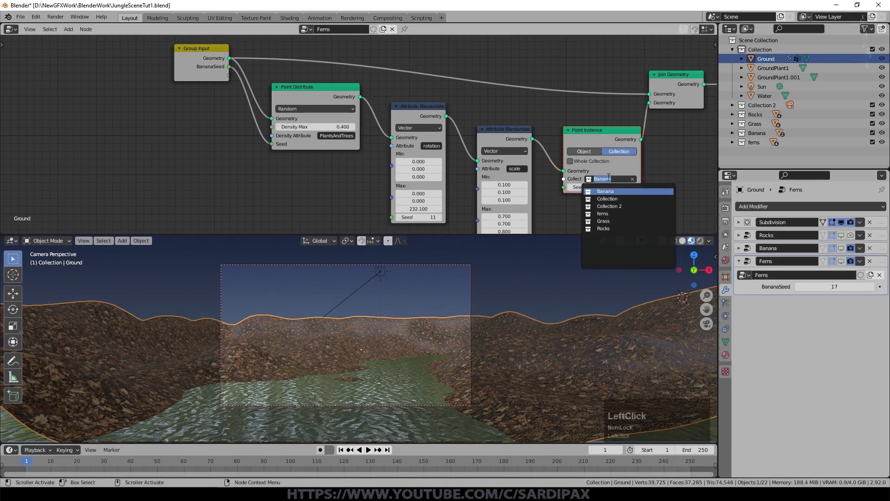
{"action": "left_click", "coordinate": [608, 216]}
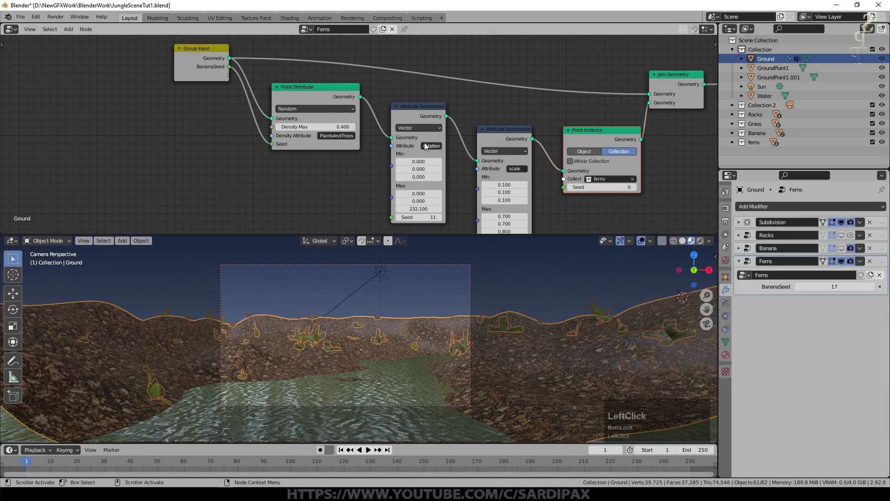
{"action": "left_click_drag", "start_coordinate": [845, 287], "coordinate": [848, 290]}
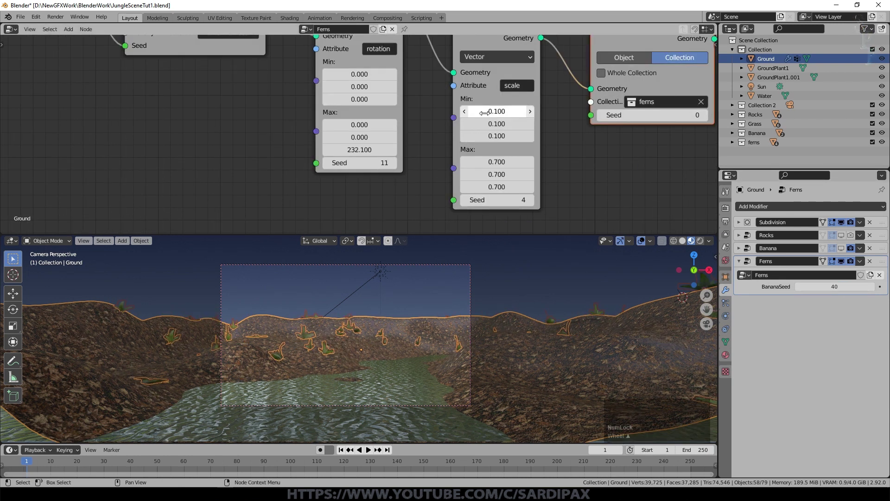
Step: Set the ferns' scale Max to 1 on all axes, Density Max to 1.3 and BananaSeed to 51
{"action": "left_click", "coordinate": [503, 160]}
{"action": "type", "text": "1"}
{"action": "key", "text": "Tab"}
{"action": "type", "text": "1"}
{"action": "key", "text": "Tab"}
{"action": "type", "text": "1"}
{"action": "key", "text": "Return"}
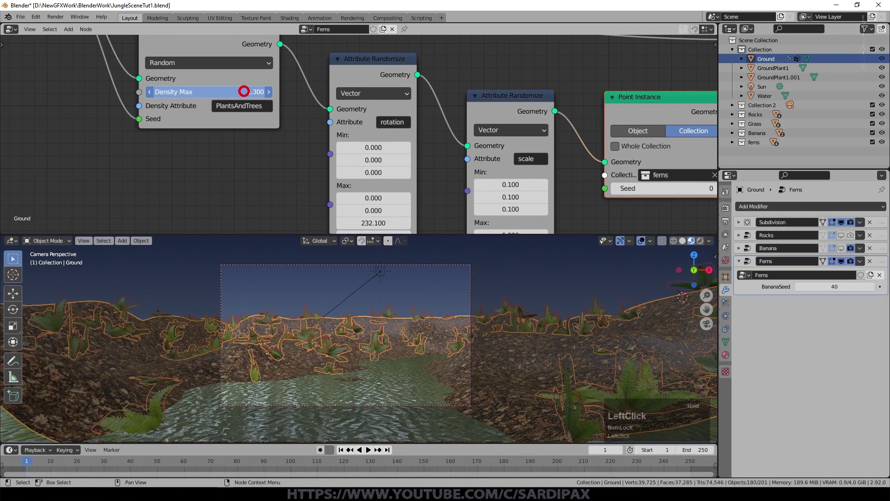
{"action": "left_click_drag", "start_coordinate": [833, 287], "coordinate": [839, 287]}
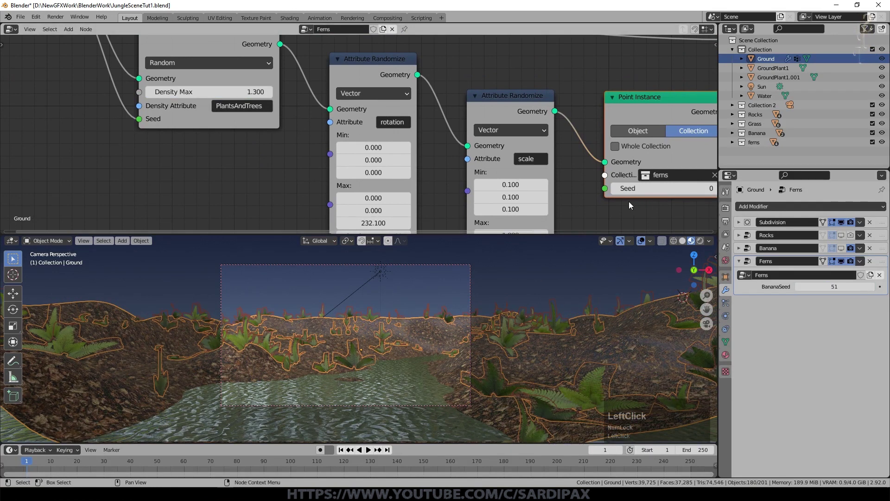
Step: Hide the Ferns modifier in the viewport and duplicate it with its own copy of the node group
{"action": "left_click", "coordinate": [841, 261]}
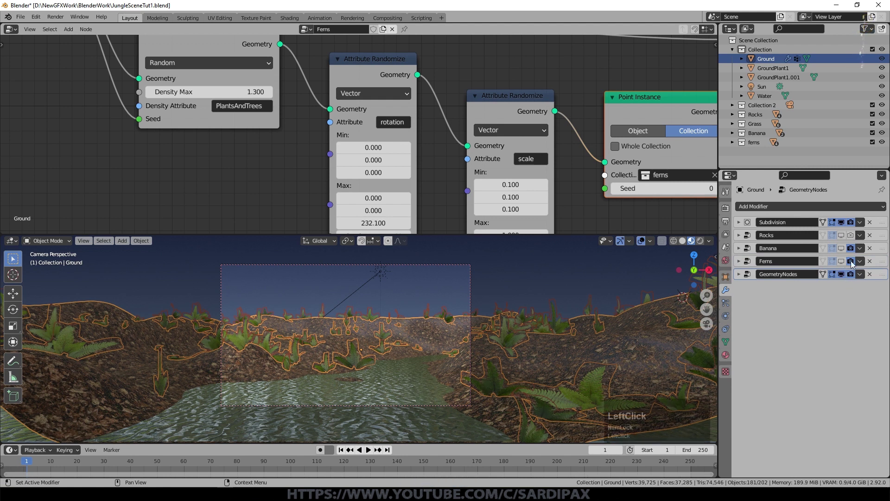
{"action": "left_click", "coordinate": [746, 277]}
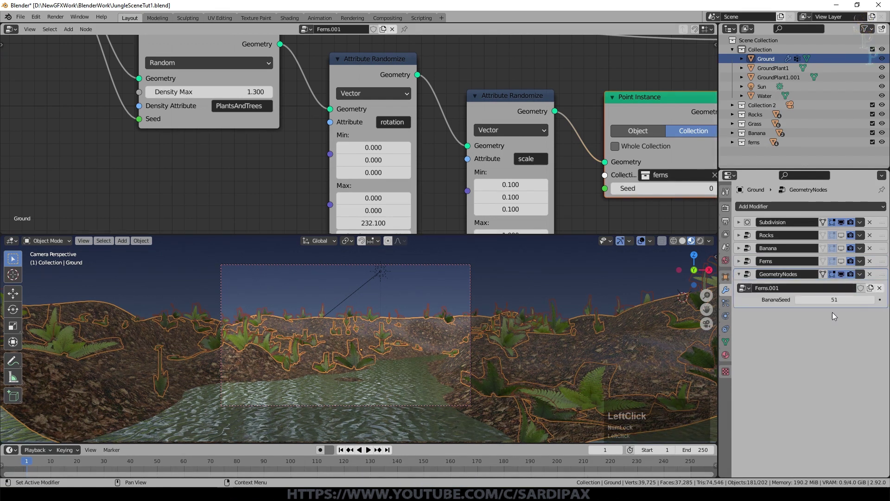
Step: Rename the newest modifier and its node group as Grass
{"action": "double_click", "coordinate": [807, 274]}
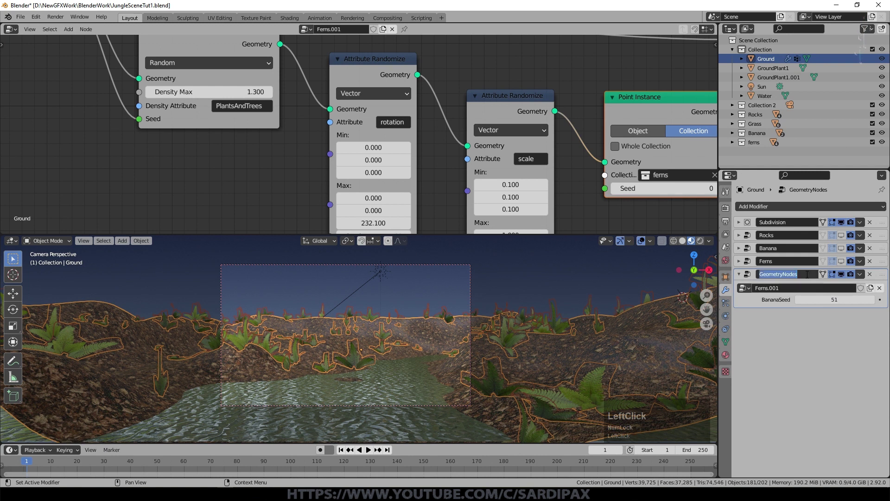
{"action": "type", "text": "Grass"}
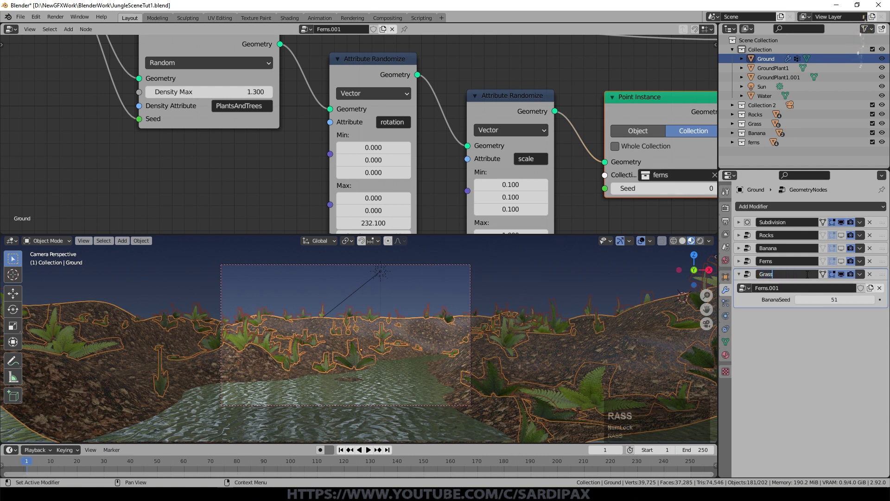
{"action": "key", "text": "Return"}
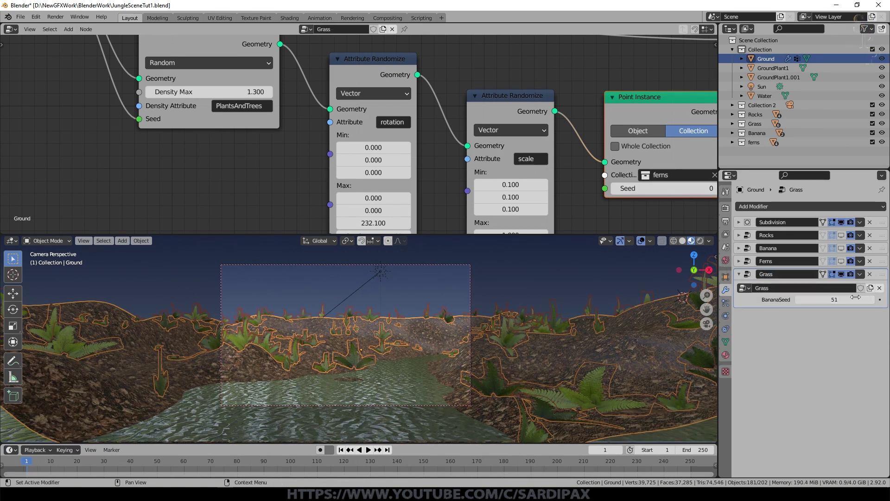
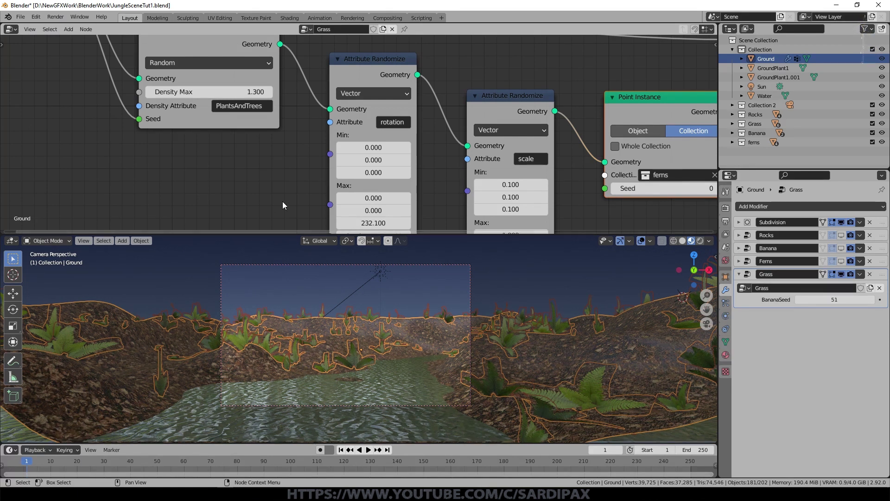
Step: Set the Point Instance collection to Grass and the scale randomization's Min to 0.05 on all axes
{"action": "left_click", "coordinate": [662, 176]}
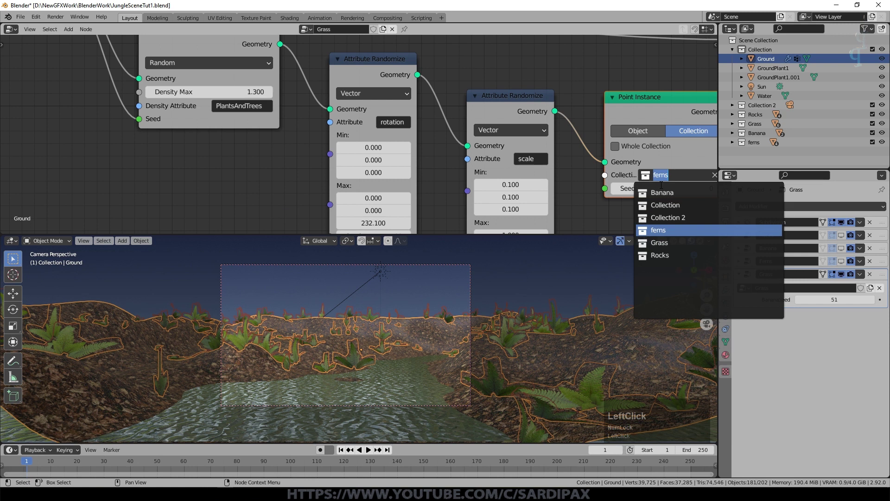
{"action": "left_click", "coordinate": [663, 242]}
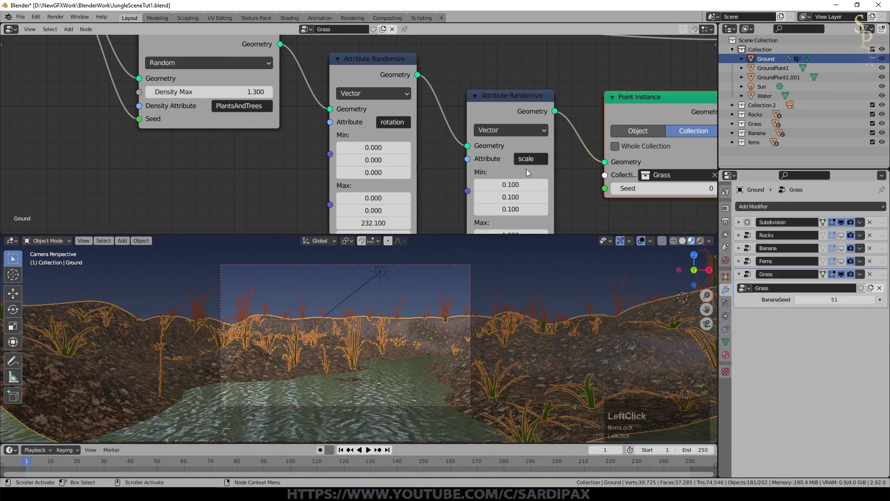
{"action": "left_click", "coordinate": [521, 184]}
{"action": "type", "text": ".045"}
{"action": "key", "text": "Return"}
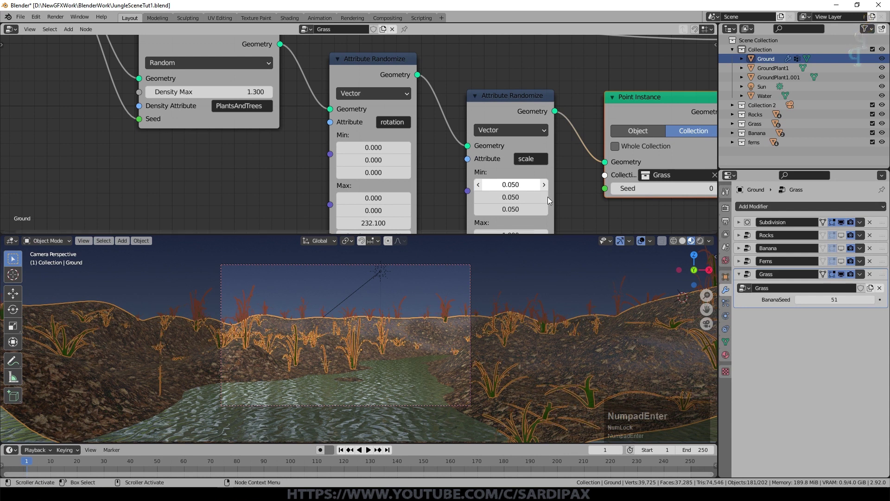
Step: Set the grass scale randomization's Max to 0.5 on all axes
{"action": "middle_click_drag", "start_coordinate": [587, 199], "coordinate": [558, 128]}
{"action": "left_click_drag", "start_coordinate": [483, 162], "coordinate": [483, 189]}
{"action": "type", "text": ".3"}
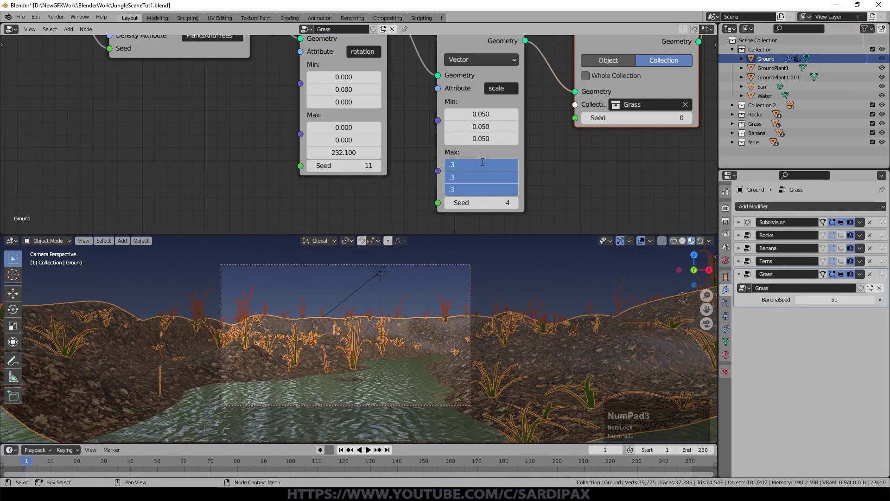
{"action": "key", "text": "Return"}
{"action": "left_click_drag", "start_coordinate": [483, 162], "coordinate": [484, 188]}
{"action": "type", "text": ".5"}
{"action": "key", "text": "KP_Enter"}
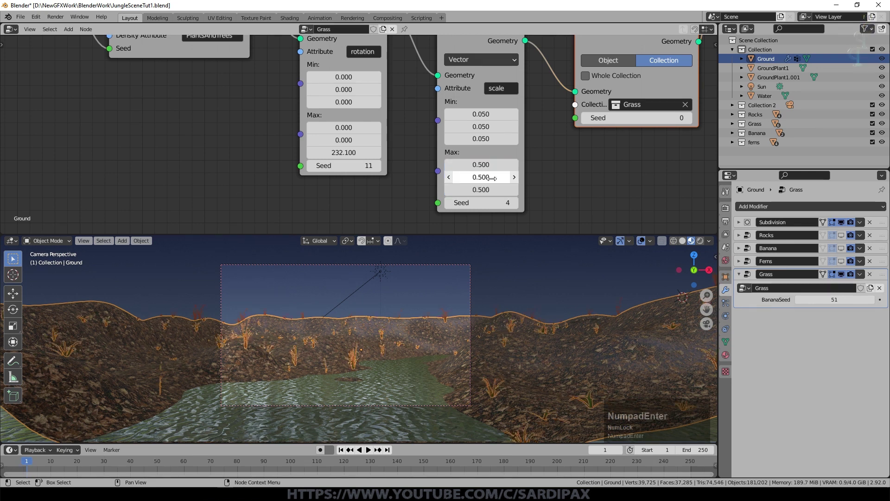
Step: Raise the grass's Density Max to 145.6 and set its scale Max to 0.35 on all axes
{"action": "middle_click_drag", "start_coordinate": [249, 144], "coordinate": [359, 213]}
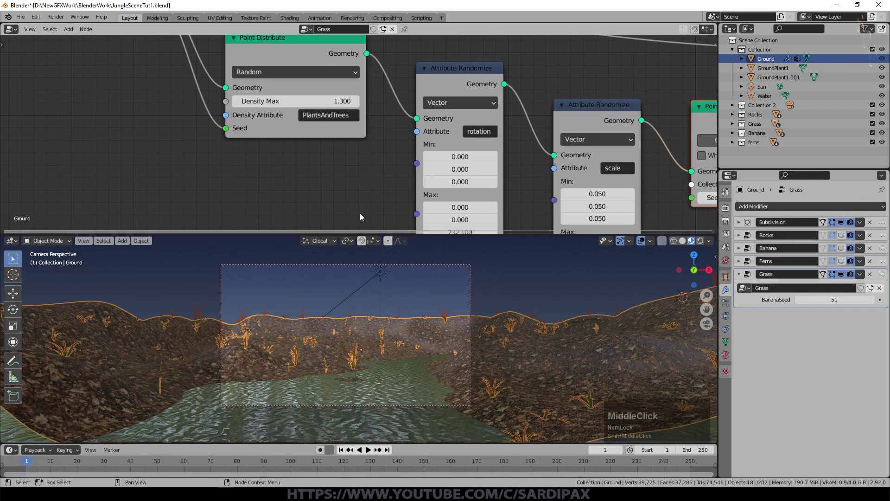
{"action": "left_click_drag", "start_coordinate": [315, 96], "coordinate": [408, 96]}
{"action": "middle_click_drag", "start_coordinate": [649, 187], "coordinate": [552, 92], "text": "shift"}
{"action": "left_click_drag", "start_coordinate": [522, 147], "coordinate": [514, 177]}
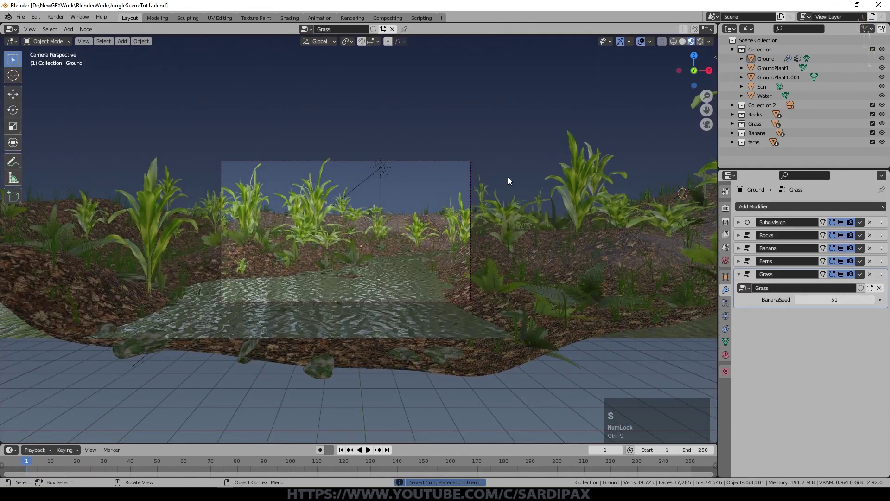
{"action": "scroll", "coordinate": [516, 177], "scroll_direction": "up", "scroll_amount": 2}
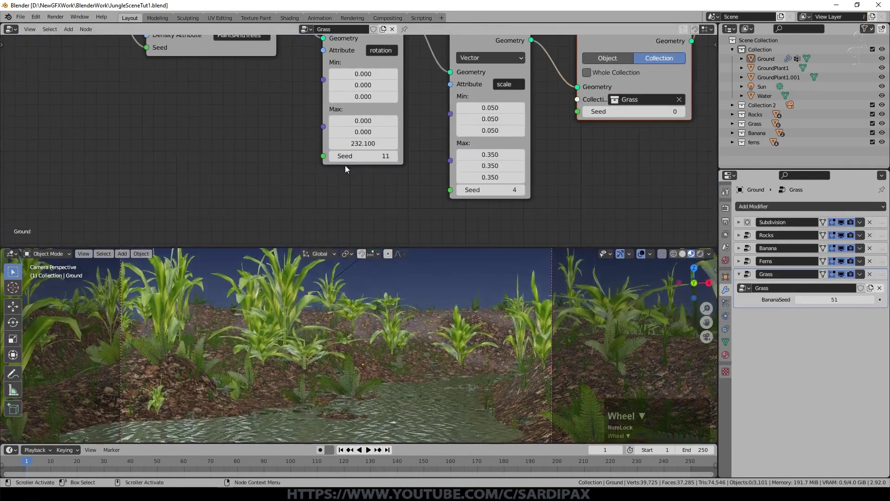
{"action": "scroll", "coordinate": [369, 172], "scroll_direction": "down", "scroll_amount": 4}
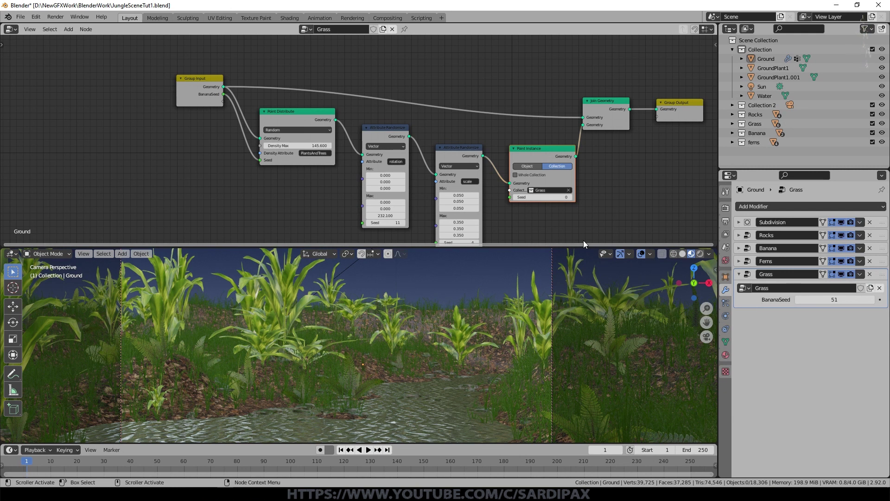
Step: Check the plants from outside the camera frame and hide all of the Ground's modifiers in the viewport
{"action": "scroll", "coordinate": [494, 334], "scroll_direction": "down", "scroll_amount": 6}
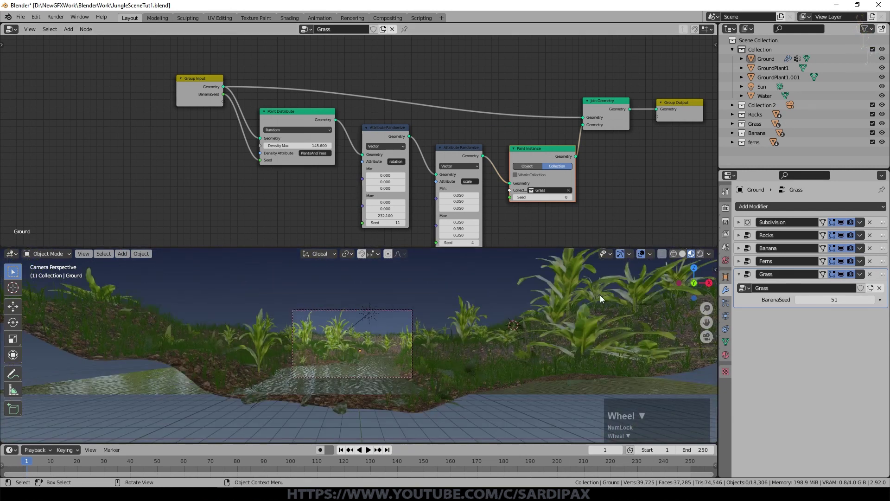
{"action": "middle_click_drag", "start_coordinate": [484, 319], "coordinate": [588, 338]}
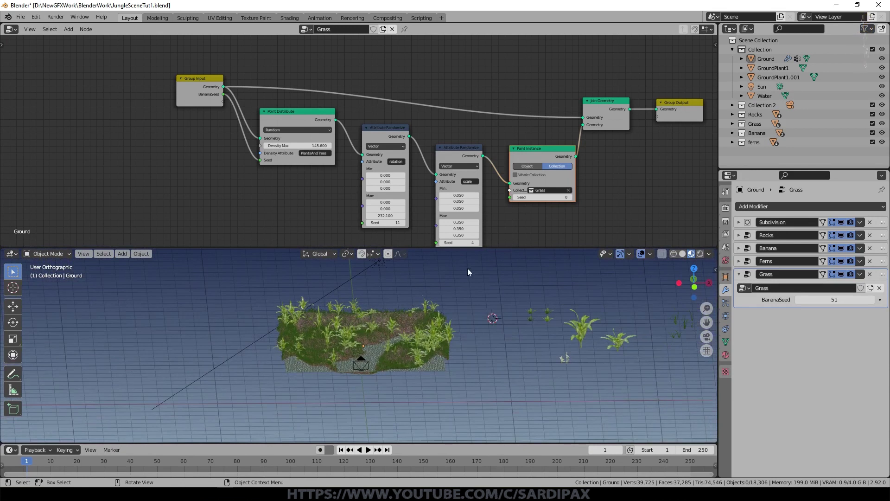
{"action": "key", "text": "KP_0"}
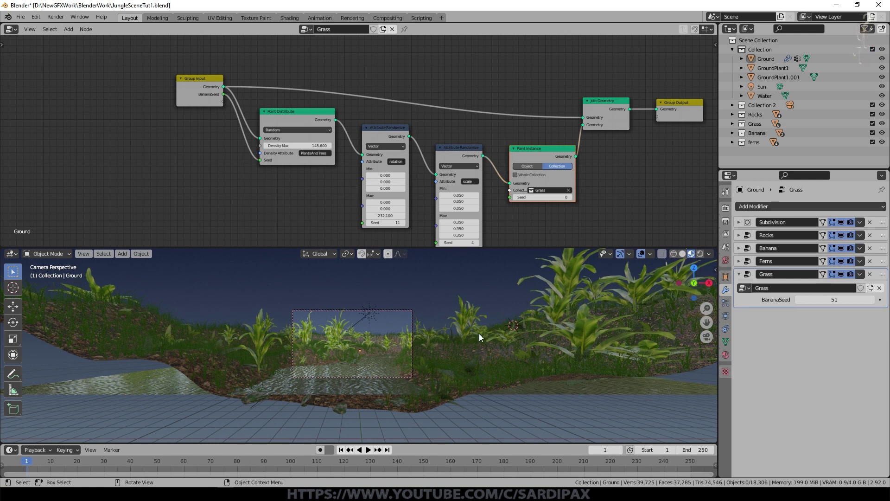
{"action": "left_click_drag", "start_coordinate": [840, 273], "coordinate": [840, 231]}
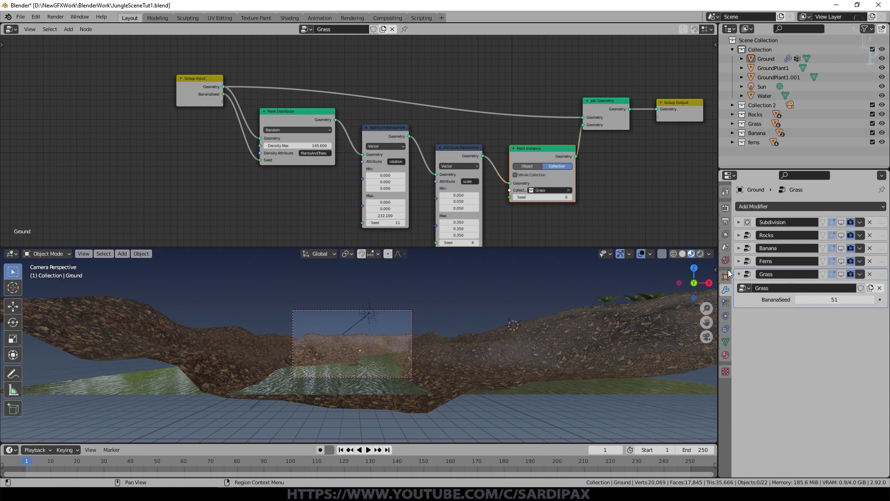
Step: In the Ground mesh's Edit Mode with wireframe shading, select only the vertices in and around the camera frame, keeping the PlantsAndTrees vertex group active
{"action": "left_click", "coordinate": [725, 342]}
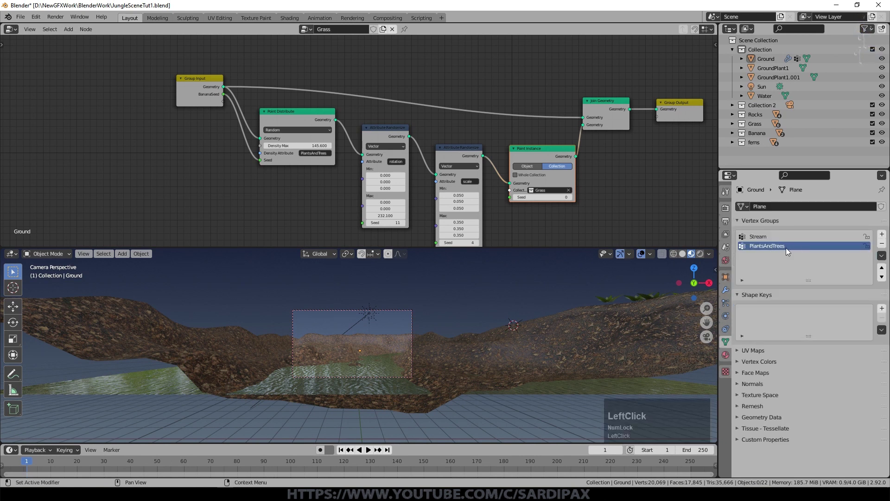
{"action": "key", "text": "Tab"}
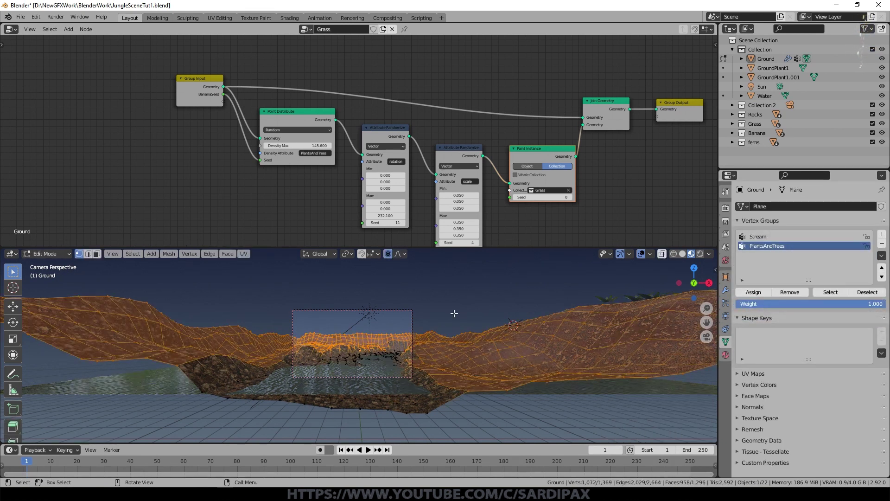
{"action": "key", "text": "a"}
{"action": "key", "text": "a"}
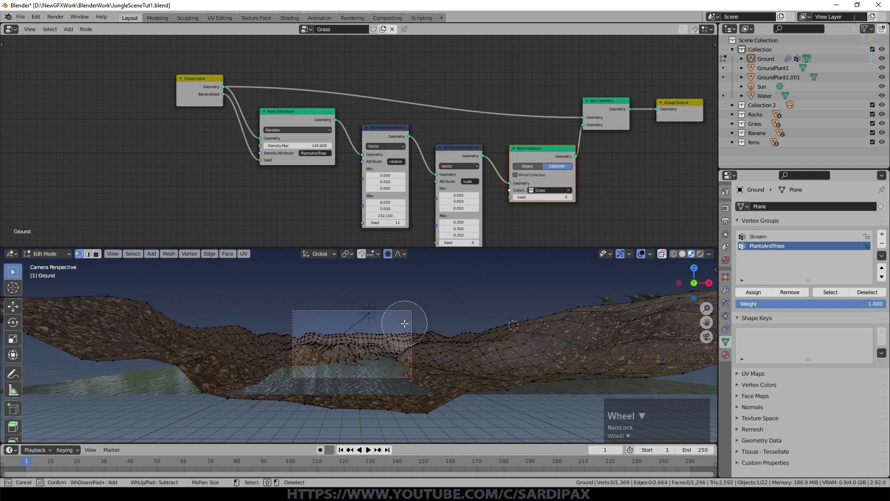
{"action": "left_click", "coordinate": [674, 254]}
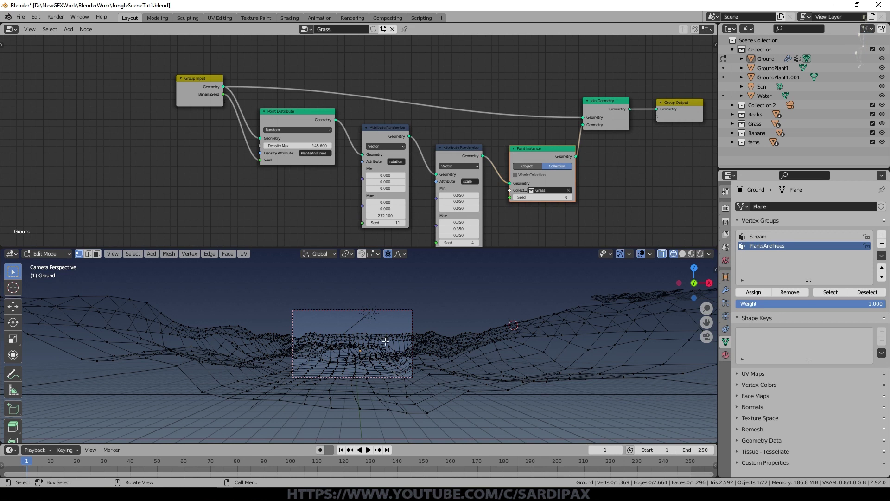
{"action": "key", "text": "c"}
{"action": "mouse_move", "coordinate": [310, 348]}
{"action": "left_mouse_down"}
{"action": "mouse_move", "coordinate": [283, 399]}
{"action": "mouse_move", "coordinate": [430, 407]}
{"action": "mouse_move", "coordinate": [397, 354]}
{"action": "mouse_move", "coordinate": [366, 336]}
{"action": "mouse_move", "coordinate": [348, 367]}
{"action": "mouse_move", "coordinate": [282, 364]}
{"action": "mouse_move", "coordinate": [252, 394]}
{"action": "mouse_move", "coordinate": [352, 409]}
{"action": "mouse_move", "coordinate": [479, 406]}
{"action": "mouse_move", "coordinate": [453, 381]}
{"action": "mouse_move", "coordinate": [517, 411]}
{"action": "mouse_move", "coordinate": [225, 405]}
{"action": "mouse_move", "coordinate": [256, 419]}
{"action": "mouse_move", "coordinate": [268, 385]}
{"action": "mouse_move", "coordinate": [258, 417]}
{"action": "mouse_move", "coordinate": [415, 405]}
{"action": "mouse_move", "coordinate": [439, 395]}
{"action": "mouse_move", "coordinate": [421, 381]}
{"action": "left_mouse_up"}
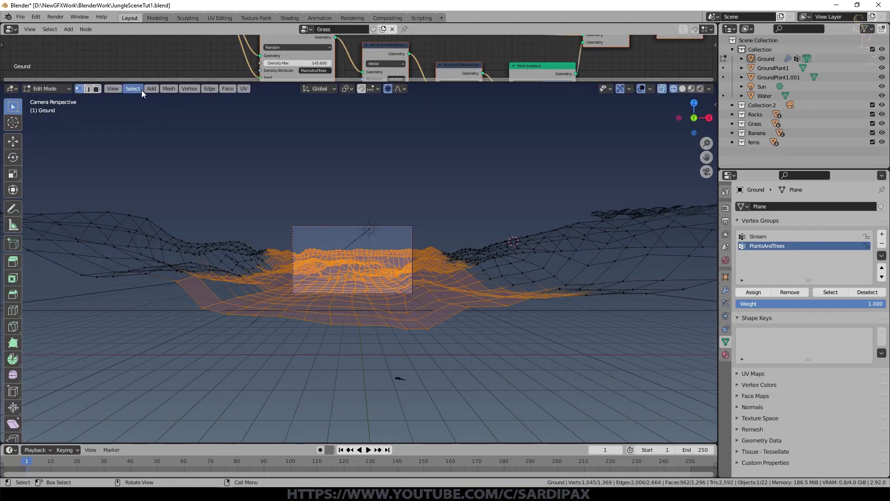
Step: Invert the vertex selection, remove those off-camera vertices from the PlantsAndTrees group and return to Object Mode
{"action": "left_click", "coordinate": [134, 88]}
{"action": "mouse_move", "coordinate": [134, 88]}
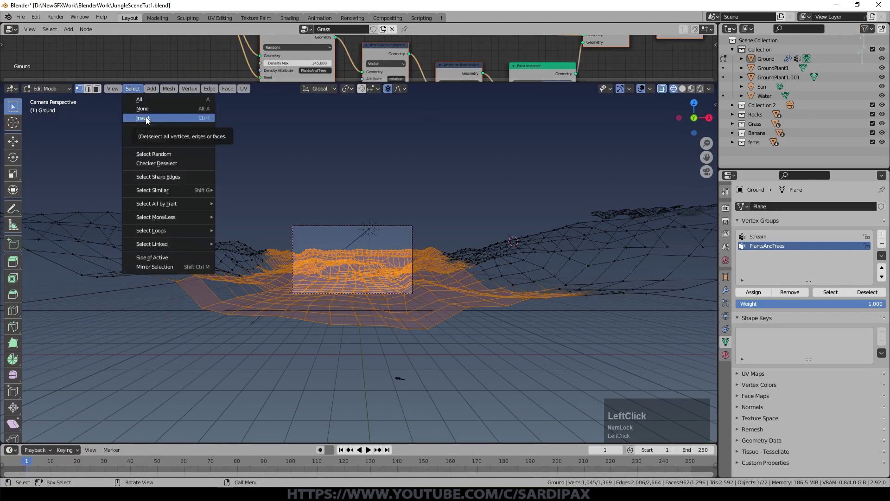
{"action": "left_click", "coordinate": [146, 117]}
{"action": "left_click", "coordinate": [791, 294]}
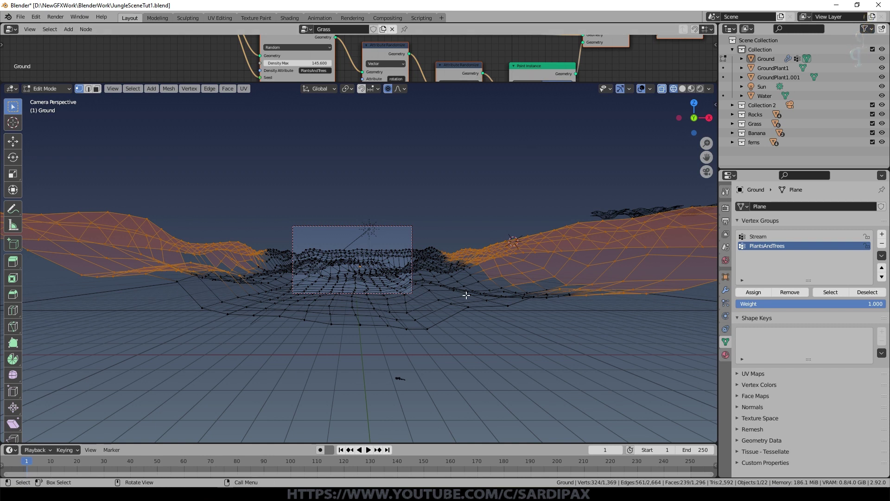
{"action": "key", "text": "Tab"}
Step: Switch the viewport to Material Preview shading and show all of the Ground's modifiers again
{"action": "scroll", "coordinate": [470, 265], "scroll_direction": "up", "scroll_amount": 5}
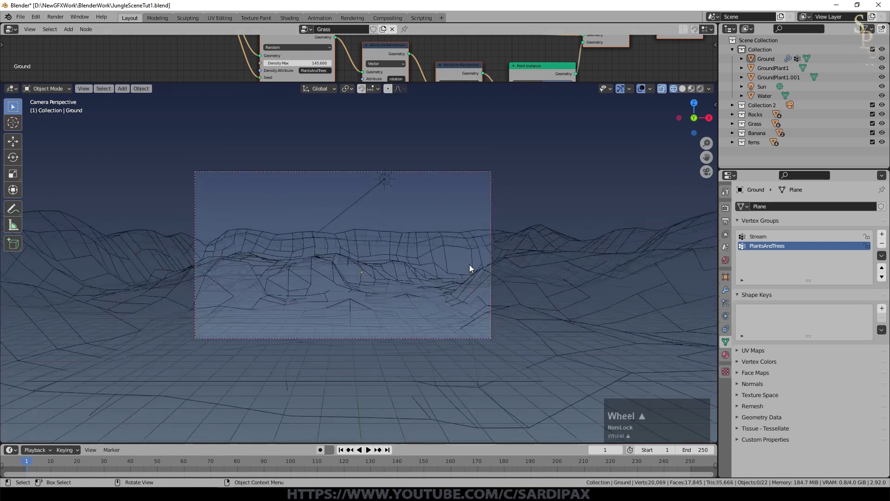
{"action": "left_click", "coordinate": [691, 89]}
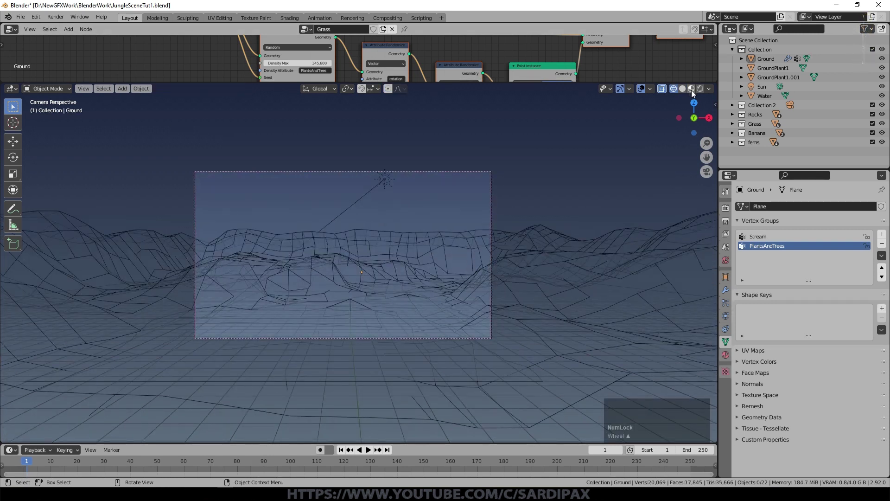
{"action": "left_click", "coordinate": [726, 290]}
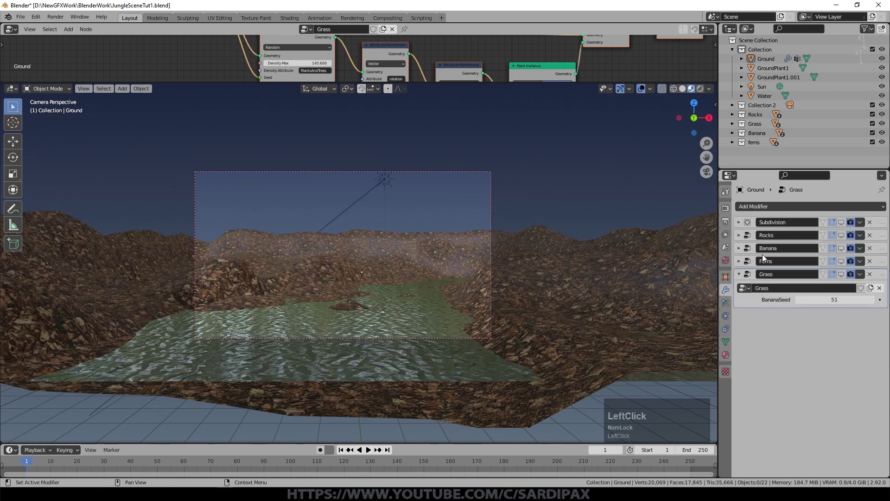
{"action": "left_click", "coordinate": [843, 224]}
{"action": "left_click", "coordinate": [843, 233]}
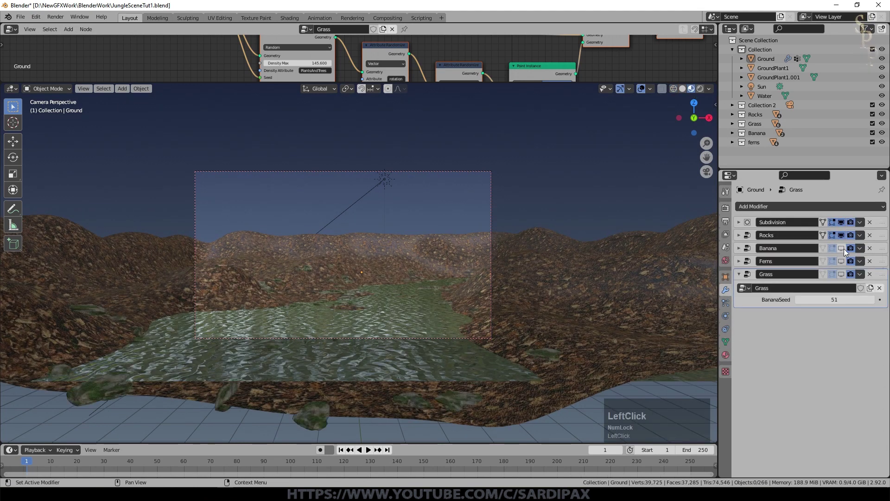
{"action": "left_click_drag", "start_coordinate": [842, 248], "coordinate": [841, 275]}
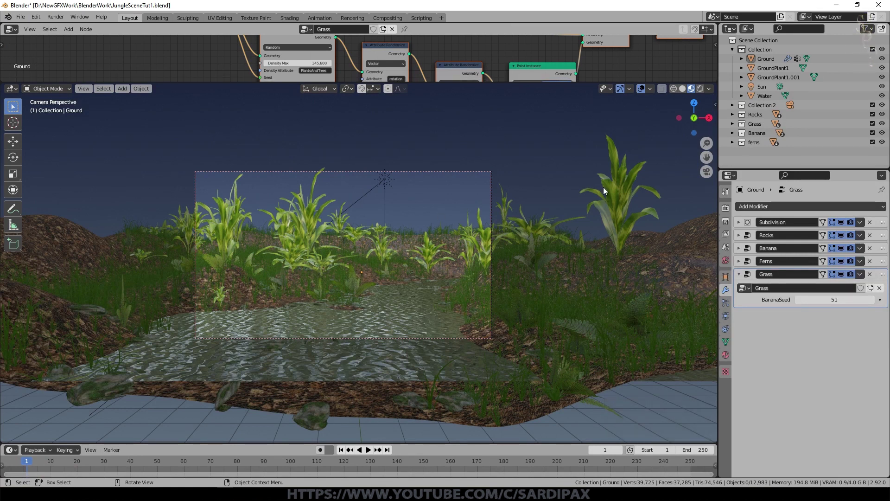
Step: In the Banana node group, raise the scale Max to 1 on X and Y
{"action": "scroll", "coordinate": [574, 198], "scroll_direction": "up", "scroll_amount": 3}
{"action": "scroll", "coordinate": [574, 199], "scroll_direction": "down", "scroll_amount": 5}
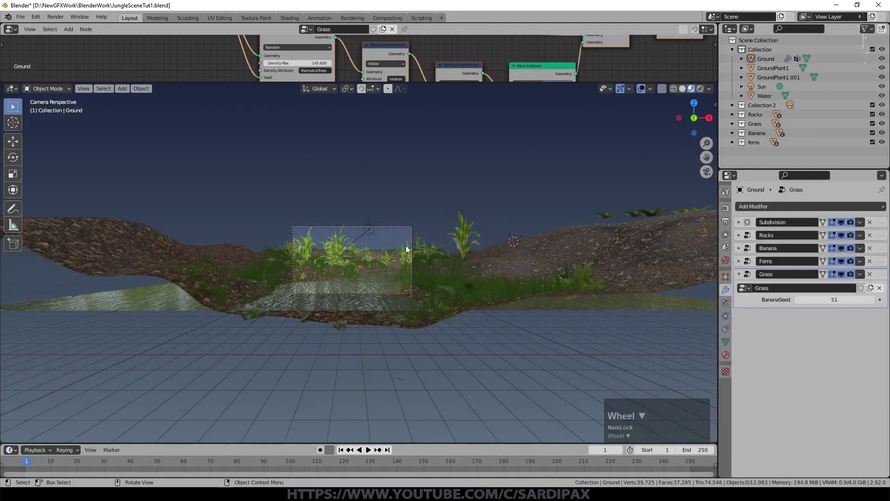
{"action": "scroll", "coordinate": [438, 261], "scroll_direction": "up", "scroll_amount": 7}
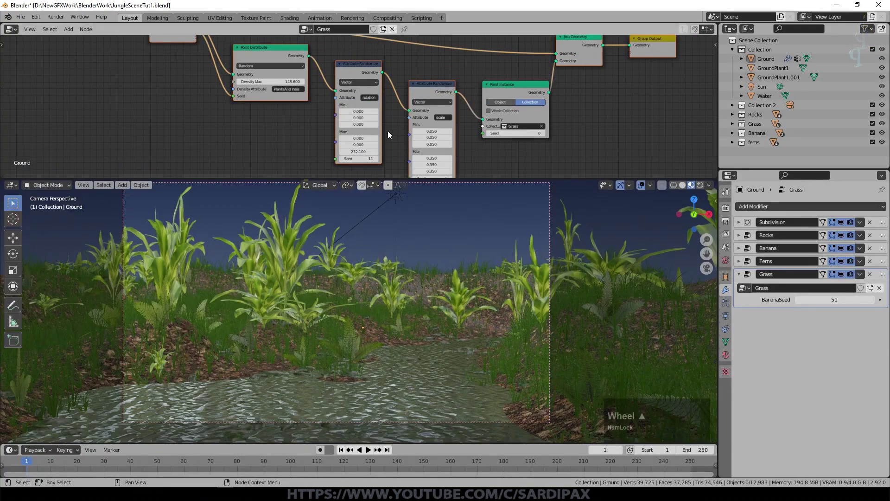
{"action": "scroll", "coordinate": [388, 131], "scroll_direction": "up", "scroll_amount": 1}
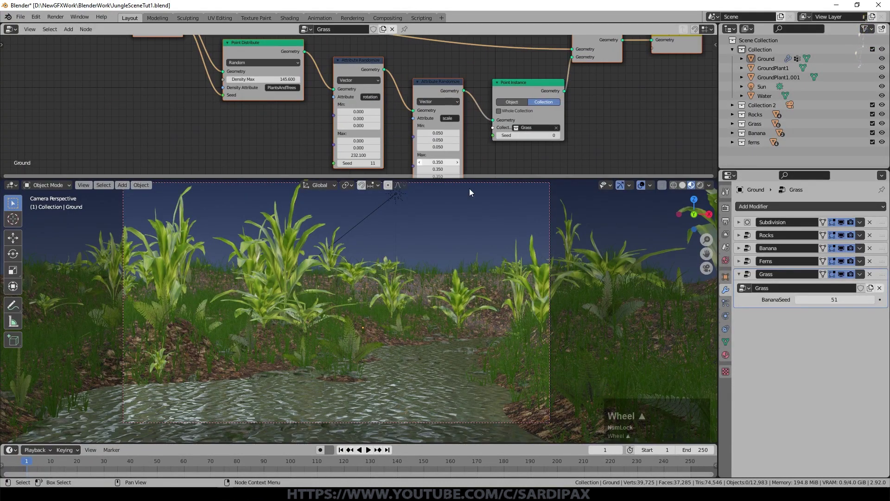
{"action": "left_click", "coordinate": [751, 246]}
{"action": "middle_click_drag", "start_coordinate": [468, 154], "coordinate": [478, 105]}
{"action": "left_click", "coordinate": [427, 137]}
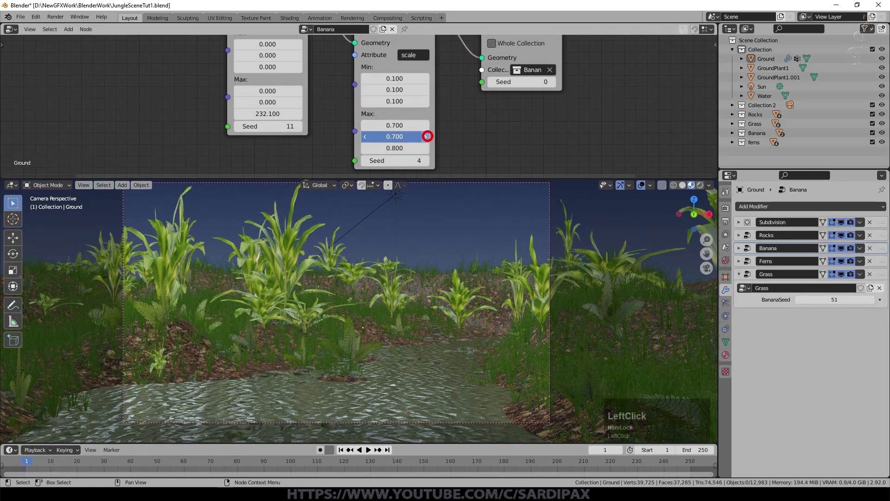
{"action": "left_click", "coordinate": [425, 126]}
{"action": "left_click", "coordinate": [426, 127]}
{"action": "left_click", "coordinate": [428, 140]}
{"action": "left_click", "coordinate": [428, 139]}
{"action": "left_click", "coordinate": [426, 127]}
{"action": "scroll", "coordinate": [428, 132], "scroll_direction": "down", "scroll_amount": 1}
Step: In the Ferns node group, raise the scale Max to 1.4 on X and increase it on Y
{"action": "left_click", "coordinate": [882, 263]}
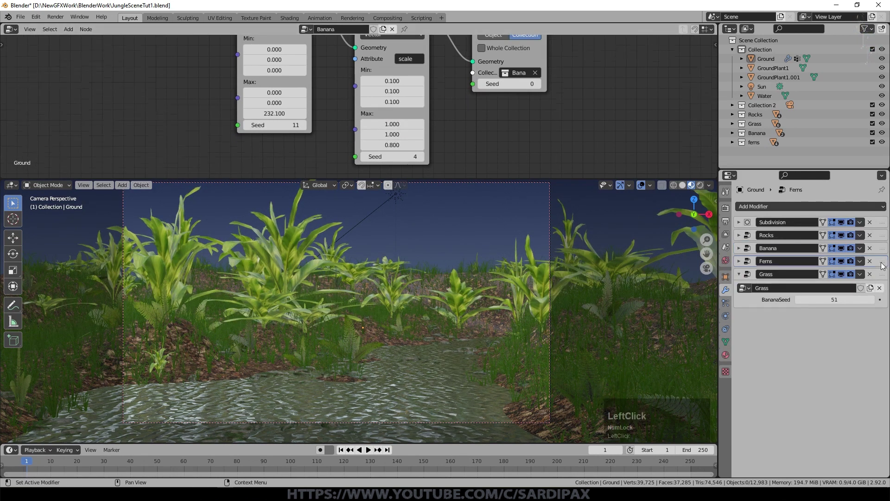
{"action": "scroll", "coordinate": [585, 154], "scroll_direction": "down", "scroll_amount": 1}
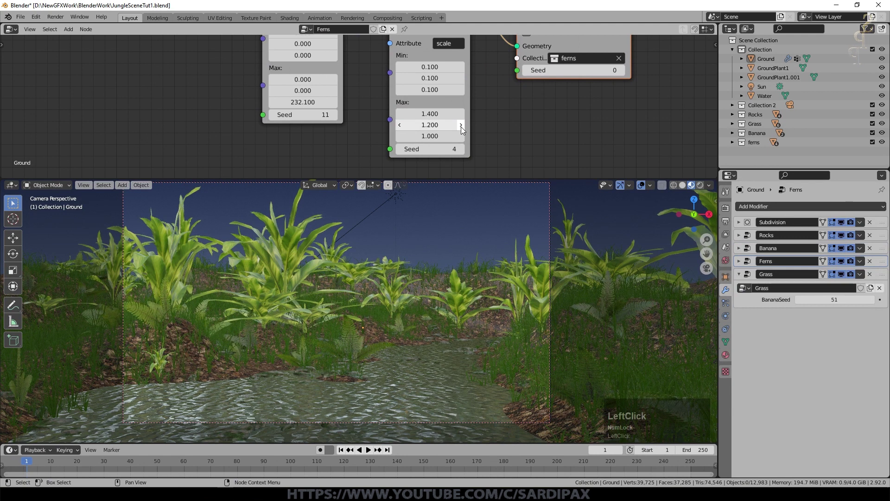
{"action": "left_click", "coordinate": [461, 126]}
{"action": "left_click", "coordinate": [461, 127]}
Step: In the Grass node group, set Density Max to 500 and preview the camera view in Rendered shading
{"action": "left_click", "coordinate": [882, 275]}
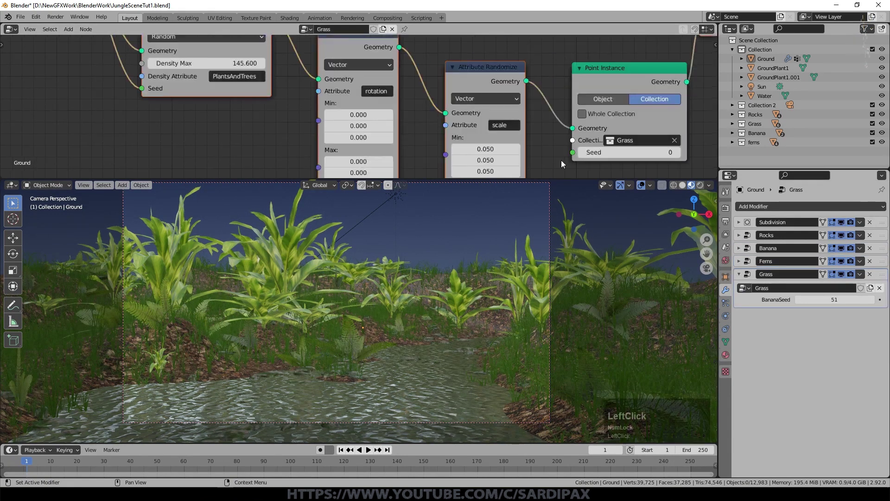
{"action": "left_click", "coordinate": [233, 63]}
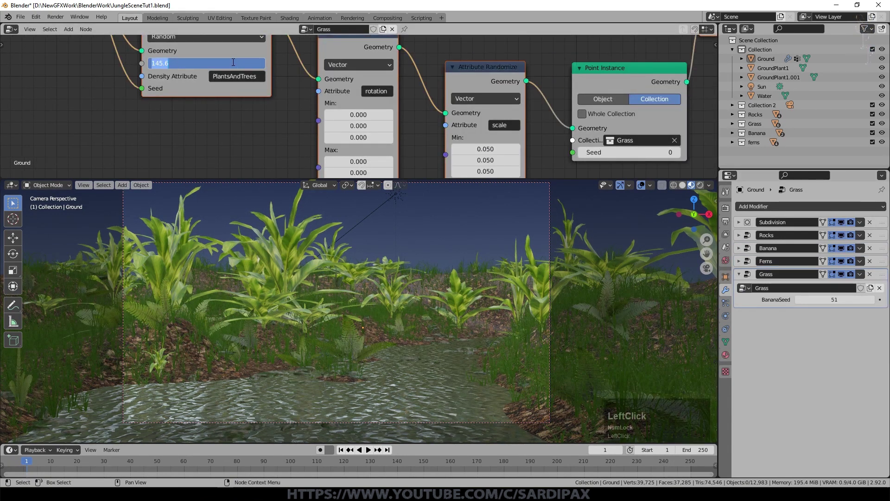
{"action": "type", "text": "1000"}
{"action": "key", "text": "Return"}
{"action": "left_click", "coordinate": [233, 63]}
{"action": "type", "text": "500"}
{"action": "key", "text": "Return"}
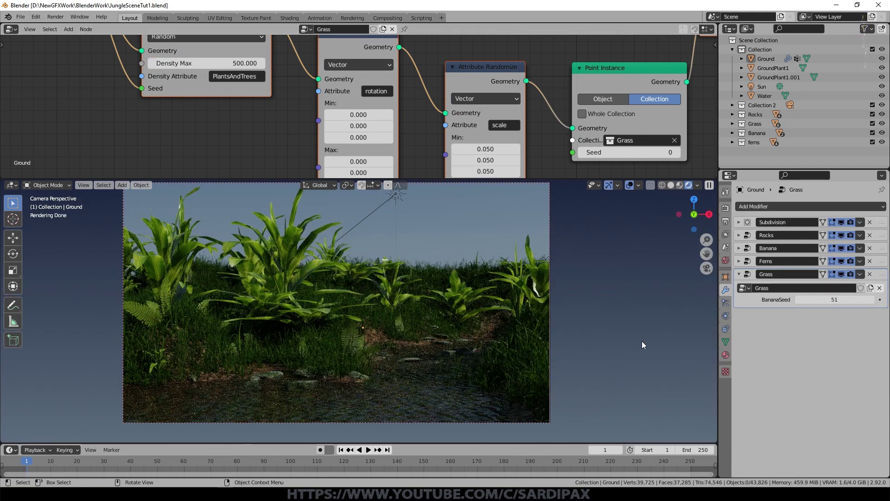
Step: Return to Material Preview shading and hide the Rocks, Banana and Ferns modifiers in the viewport
{"action": "middle_click_drag", "start_coordinate": [408, 135], "coordinate": [409, 79], "text": "shift"}
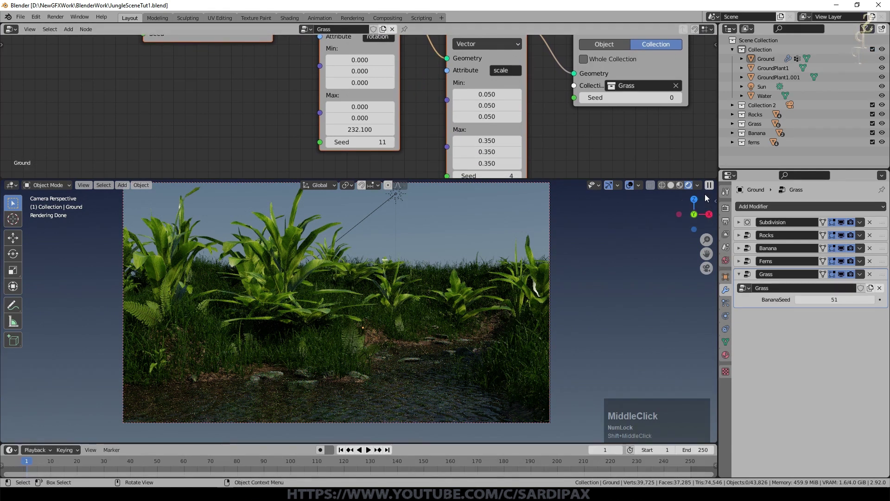
{"action": "left_click", "coordinate": [681, 185]}
{"action": "left_click_drag", "start_coordinate": [842, 261], "coordinate": [842, 235]}
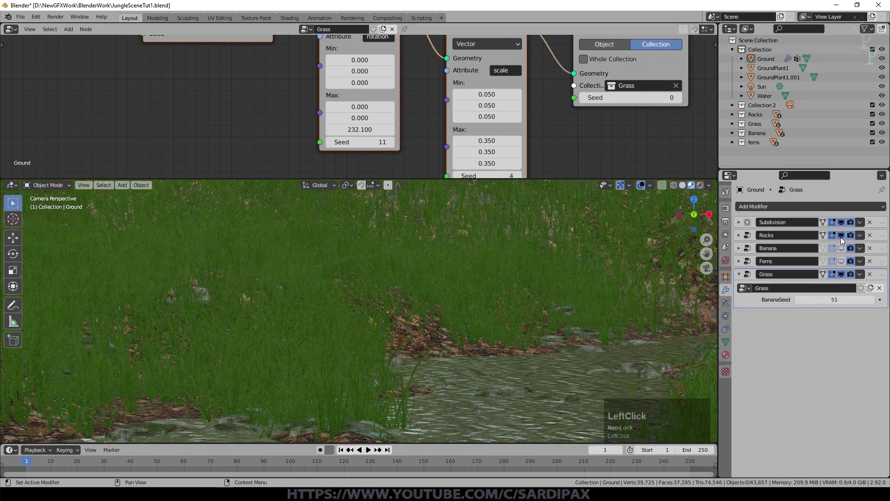
Step: In the Grass node group, set the rotation Max to 0.2 on X and Y
{"action": "middle_click_drag", "start_coordinate": [476, 333], "coordinate": [478, 334], "text": "ctrl"}
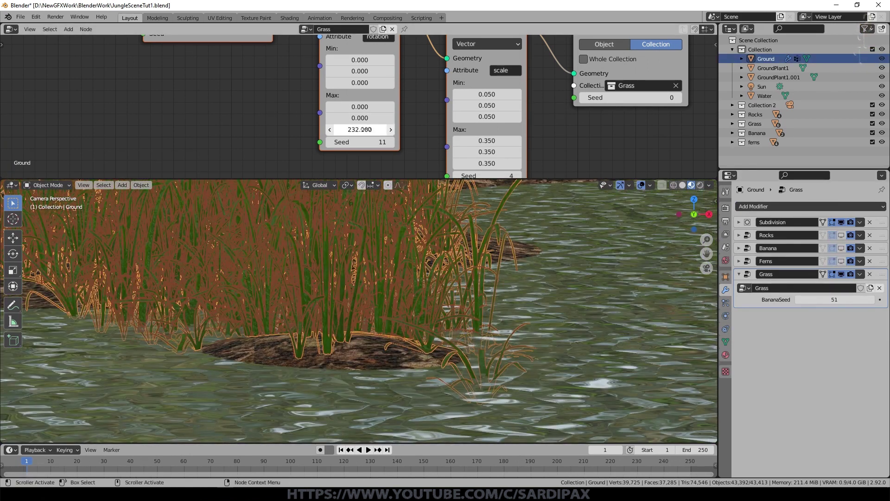
{"action": "left_click", "coordinate": [391, 106]}
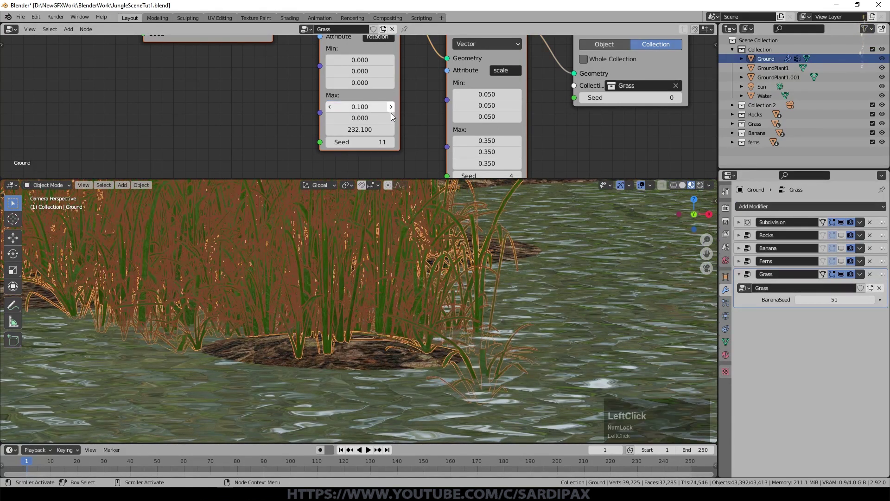
{"action": "left_click", "coordinate": [391, 117]}
{"action": "left_click", "coordinate": [391, 107]}
{"action": "left_click", "coordinate": [390, 118]}
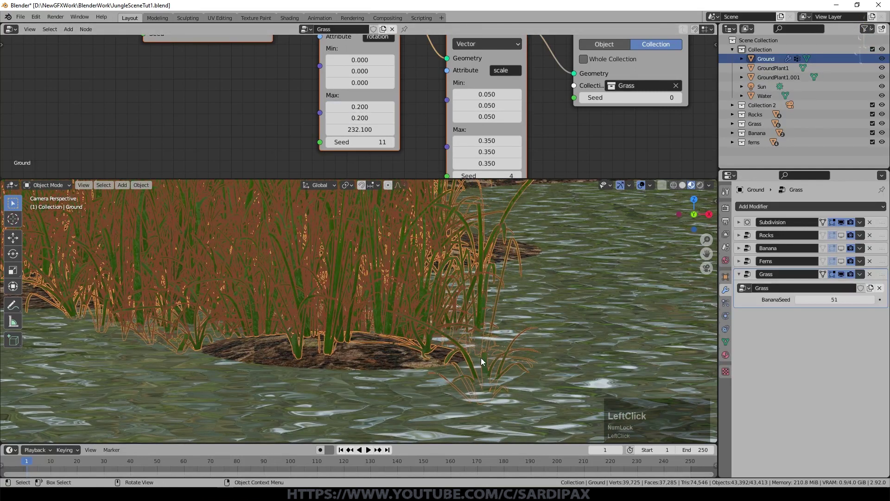
Step: In the Banana node group, set the rotation Max to 0.1 on X and Y
{"action": "left_click", "coordinate": [883, 251]}
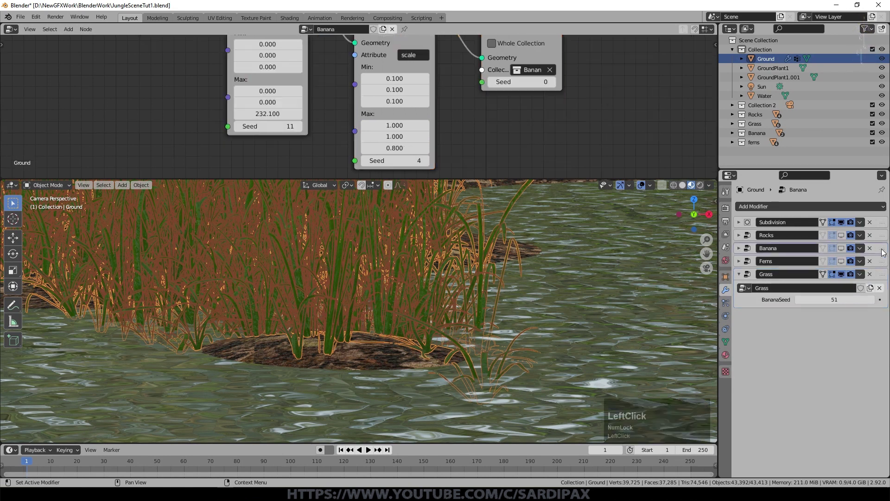
{"action": "middle_click_drag", "start_coordinate": [299, 95], "coordinate": [412, 56], "text": "shift"}
{"action": "middle_click_drag", "start_coordinate": [404, 149], "coordinate": [405, 86]}
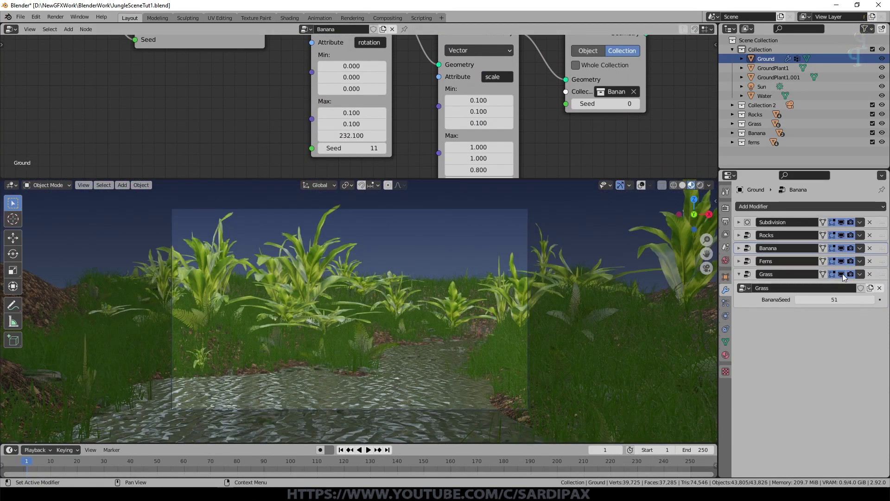
Step: Hide the Grass, Ferns, Banana and Rocks modifiers in the viewport and save the file
{"action": "left_click", "coordinate": [842, 274]}
{"action": "left_click", "coordinate": [843, 262]}
{"action": "left_click", "coordinate": [843, 248]}
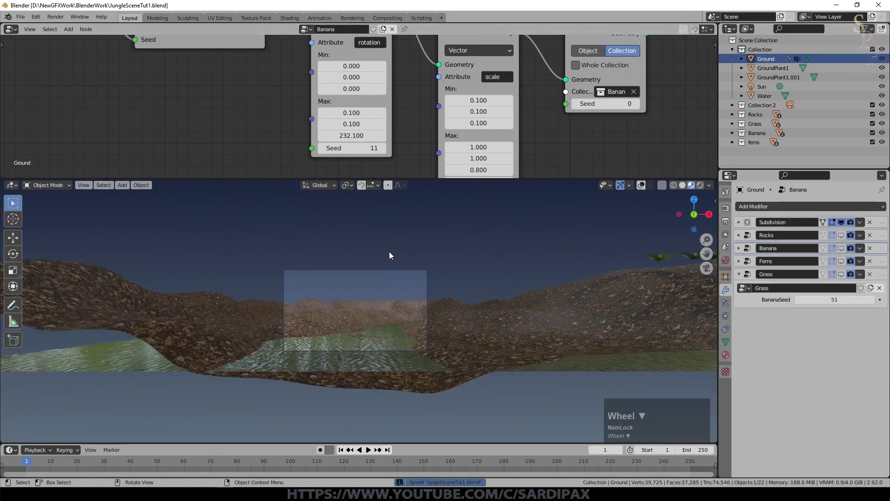
Step: Append the objects tree, tree.001 to tree.004, Tree.Leafy, Tree1 and Tree2 from JunglePath1.blend
{"action": "middle_click_drag", "start_coordinate": [479, 255], "coordinate": [468, 272]}
{"action": "scroll", "coordinate": [478, 266], "scroll_direction": "down", "scroll_amount": 4}
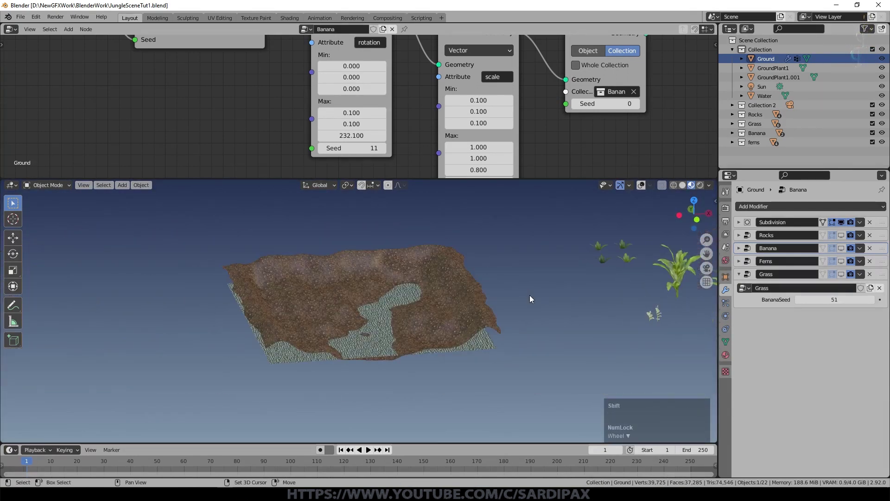
{"action": "middle_click_drag", "start_coordinate": [545, 286], "coordinate": [410, 278], "text": "shift"}
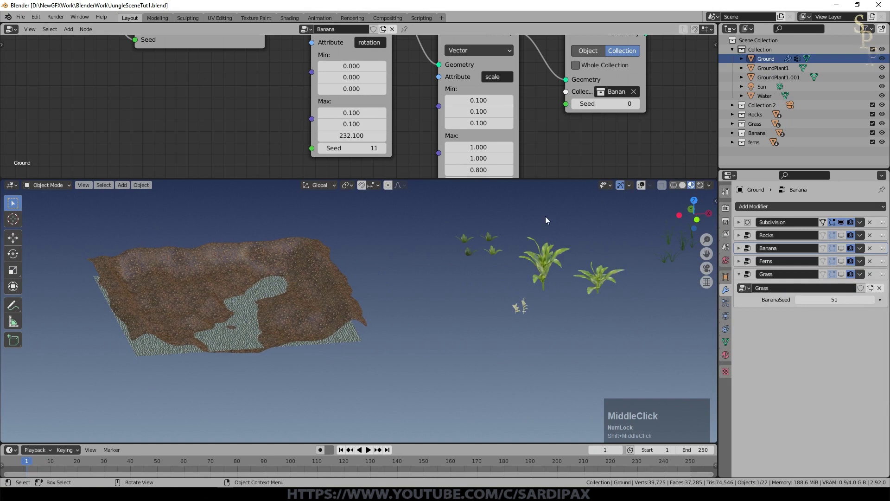
{"action": "scroll", "coordinate": [452, 243], "scroll_direction": "up", "scroll_amount": 1}
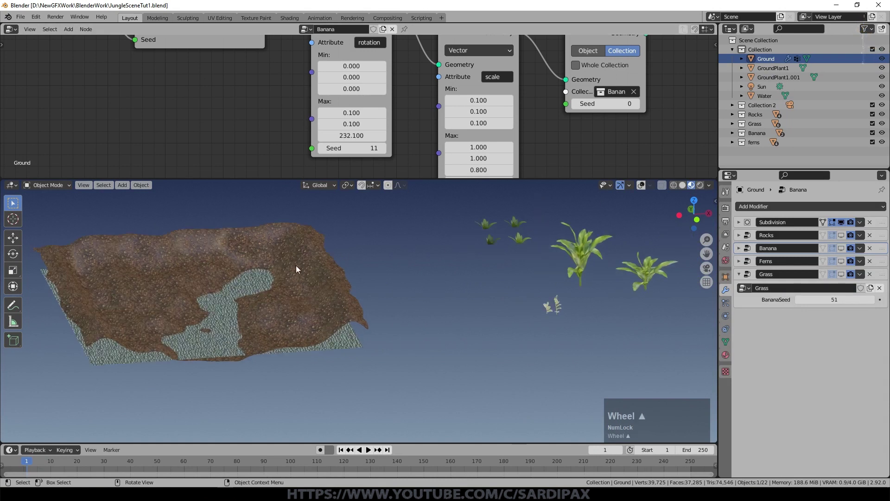
{"action": "key", "text": "shift+a"}
{"action": "mouse_move", "coordinate": [504, 247]}
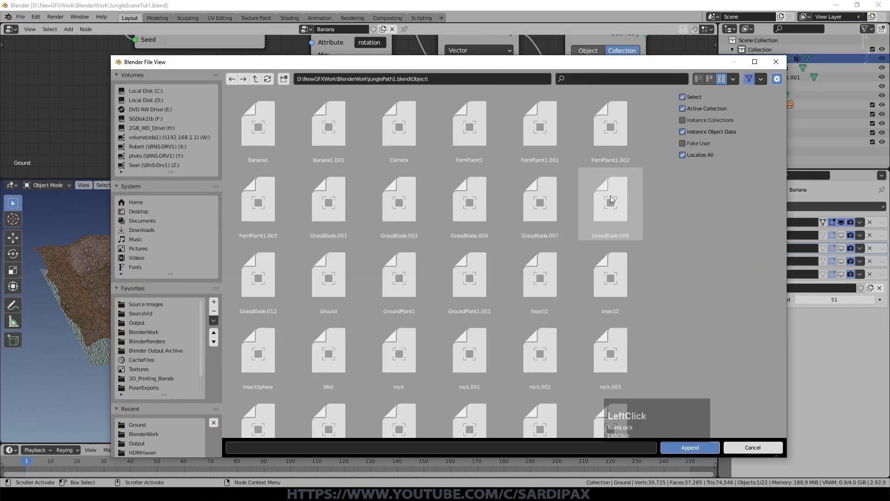
{"action": "scroll", "coordinate": [611, 199], "scroll_direction": "down", "scroll_amount": 5}
{"action": "left_click", "coordinate": [610, 243]}
{"action": "left_click", "coordinate": [258, 394], "text": "shift"}
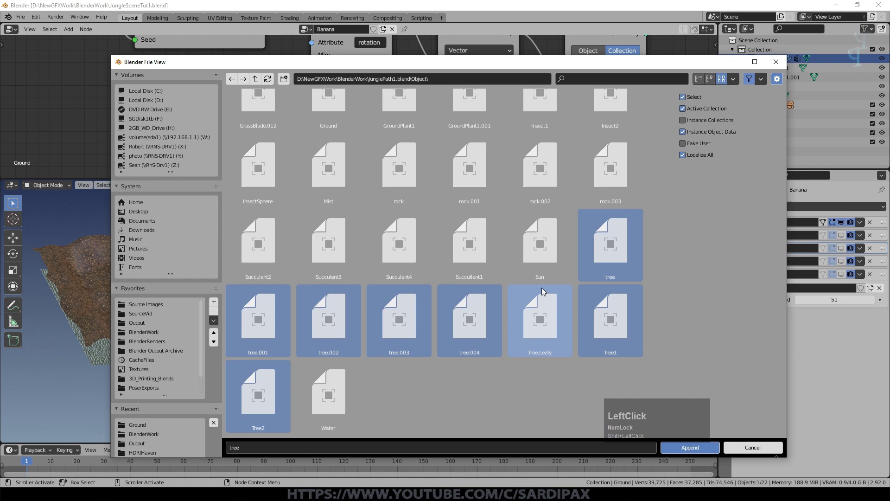
{"action": "left_click", "coordinate": [695, 447]}
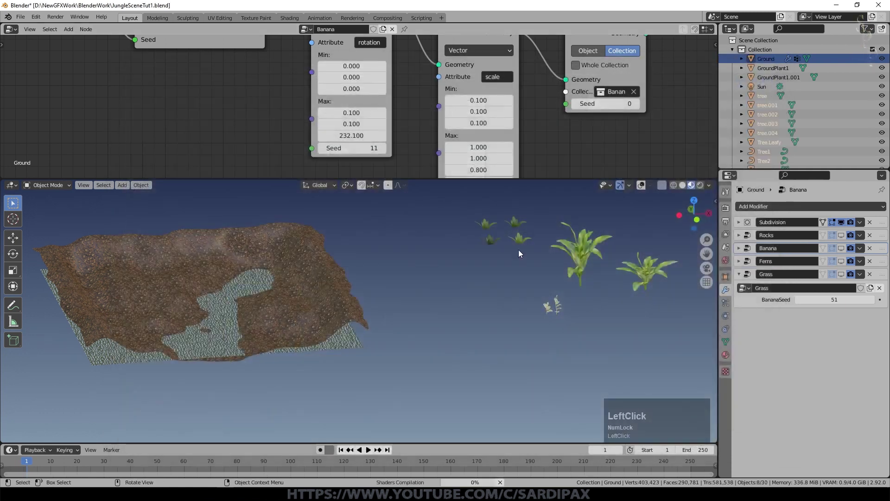
Step: Move the appended trees clear of the terrain, about 20.3 m in X and -107.7 m in Y, and apply their scale
{"action": "scroll", "coordinate": [459, 258], "scroll_direction": "up", "scroll_amount": 3}
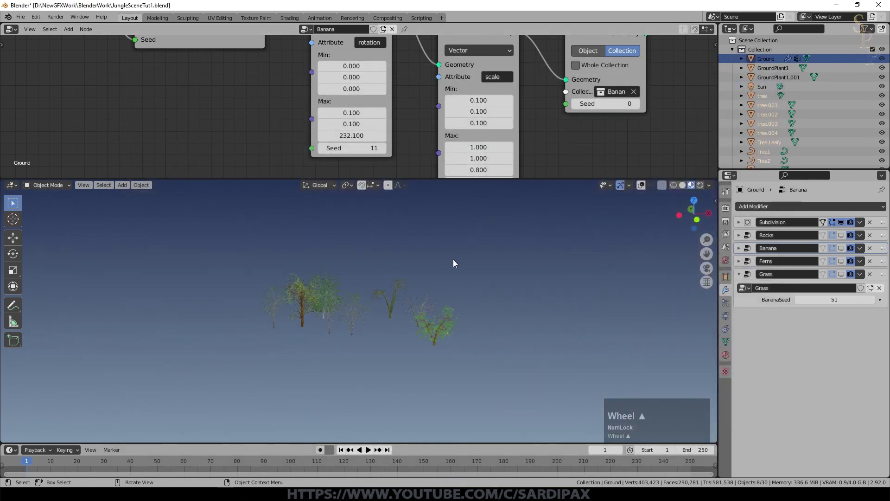
{"action": "left_click", "coordinate": [476, 322]}
{"action": "key", "text": "g"}
{"action": "left_click", "coordinate": [496, 423]}
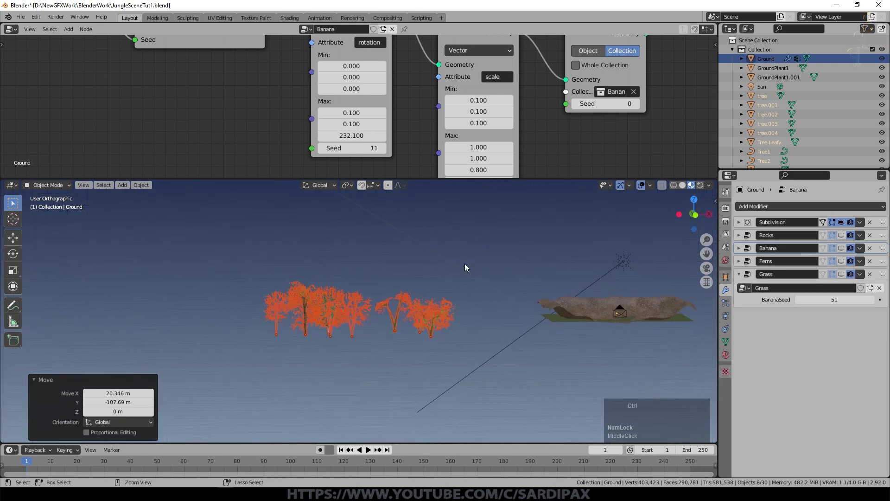
{"action": "key", "text": "ctrl+a"}
{"action": "left_click", "coordinate": [465, 263]}
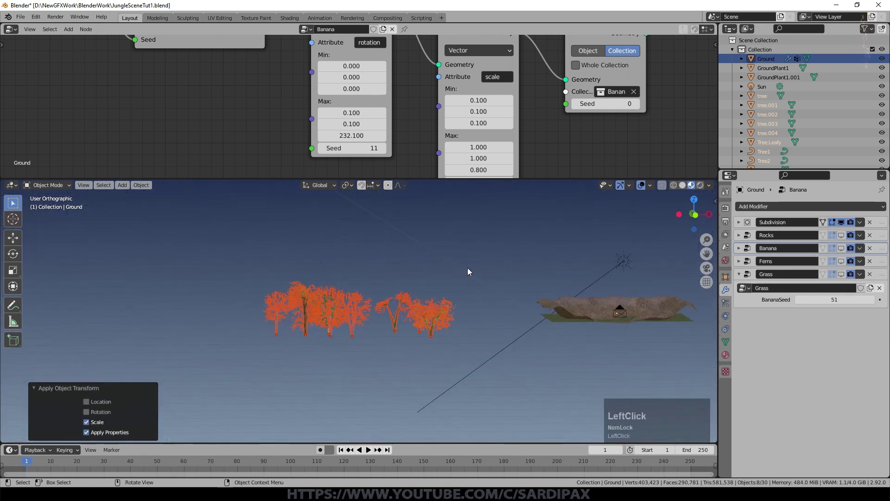
Step: Move the selected trees into a new collection named Trees
{"action": "key", "text": "m"}
{"action": "left_click", "coordinate": [517, 304]}
{"action": "type", "text": "Tree"}
{"action": "key", "text": "Return"}
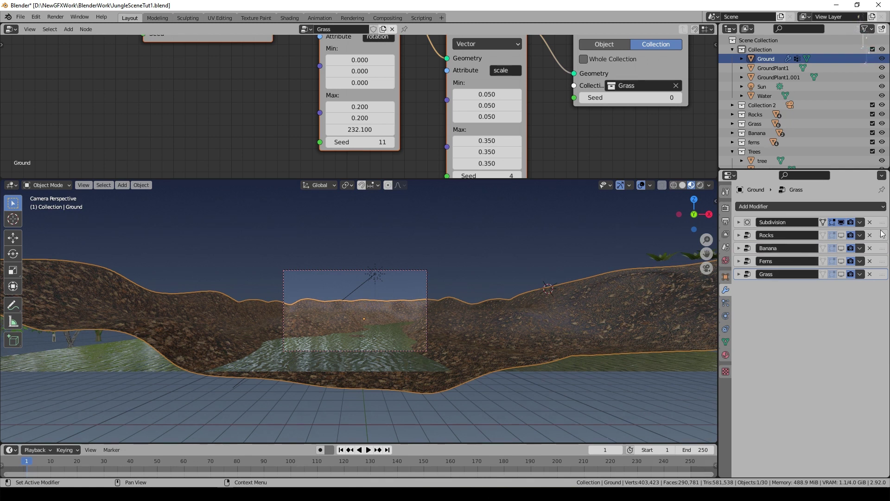
Step: Duplicate the Ground's Banana modifier, place the copy last in the stack and expand its settings
{"action": "left_click", "coordinate": [860, 249]}
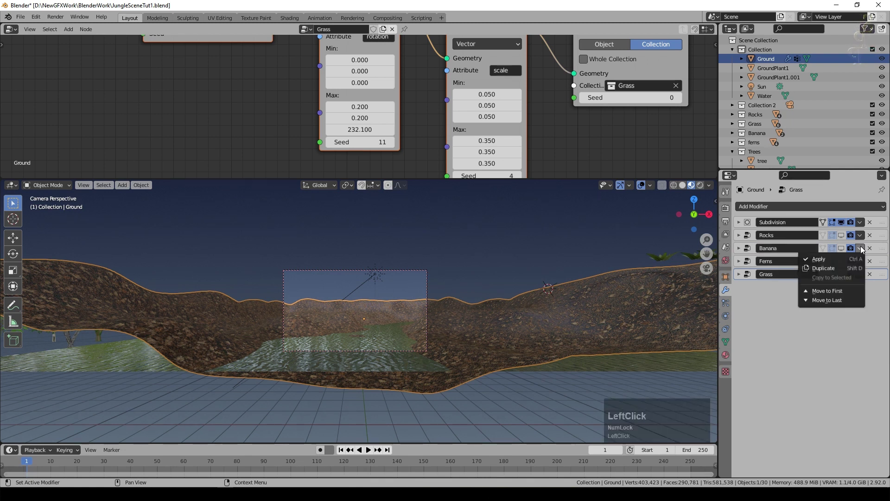
{"action": "left_click", "coordinate": [862, 250]}
{"action": "left_click", "coordinate": [835, 268]}
{"action": "left_click_drag", "start_coordinate": [883, 263], "coordinate": [883, 290]}
{"action": "left_click", "coordinate": [739, 287]}
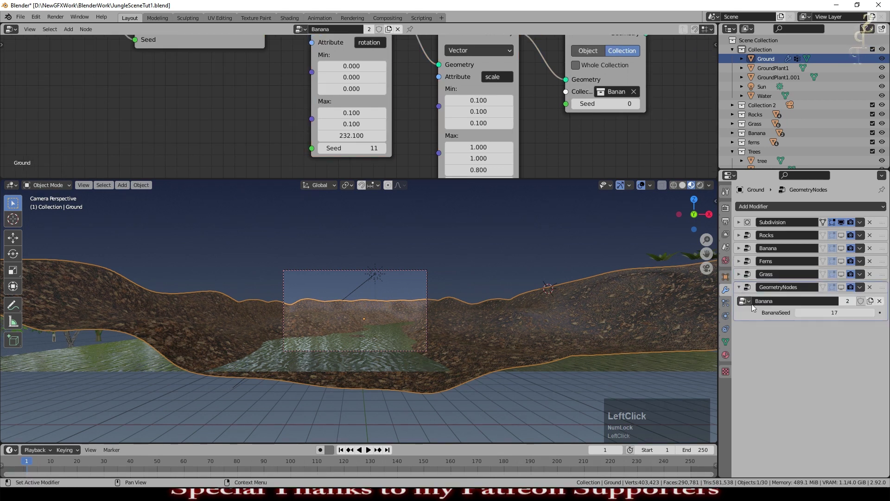
Step: Make the copied modifier's node group single-user and name both the modifier and the node group Trees
{"action": "left_click", "coordinate": [850, 302]}
{"action": "double_click", "coordinate": [803, 288]}
{"action": "type", "text": "Tre"}
{"action": "key", "text": "Return"}
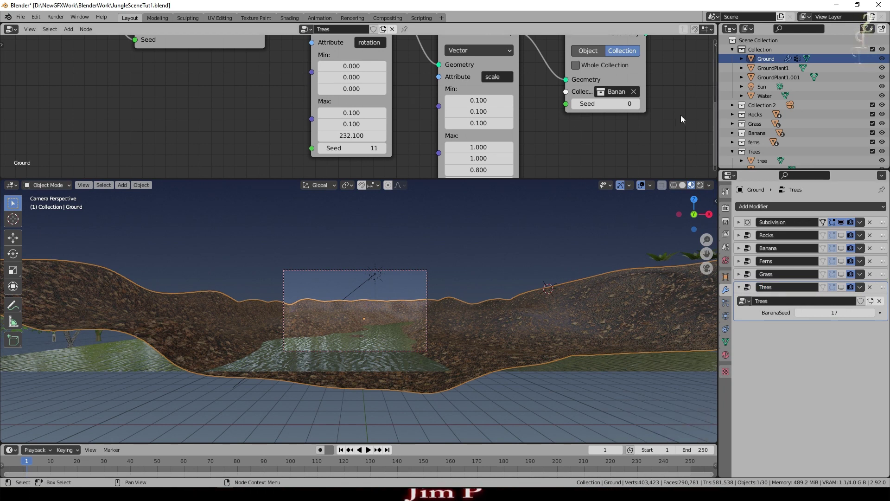
Step: Rename the Trees node group's BananaSeed input to TreeSeed
{"action": "key", "text": "n"}
{"action": "double_click", "coordinate": [666, 70]}
{"action": "type", "text": "TreeSeed"}
{"action": "key", "text": "Return"}
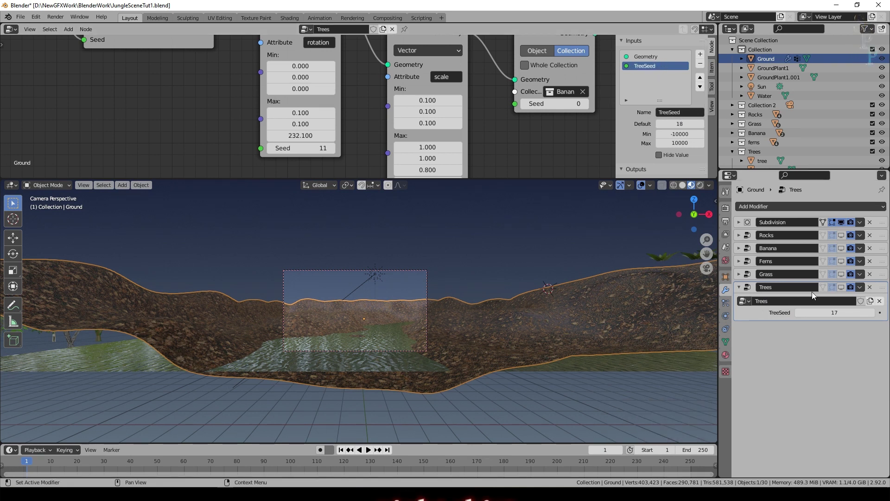
Step: Show the Trees modifier in the viewport and set its Point Instance node to use the Trees collection
{"action": "left_click", "coordinate": [841, 287]}
{"action": "key", "text": "n"}
{"action": "left_click", "coordinate": [616, 92]}
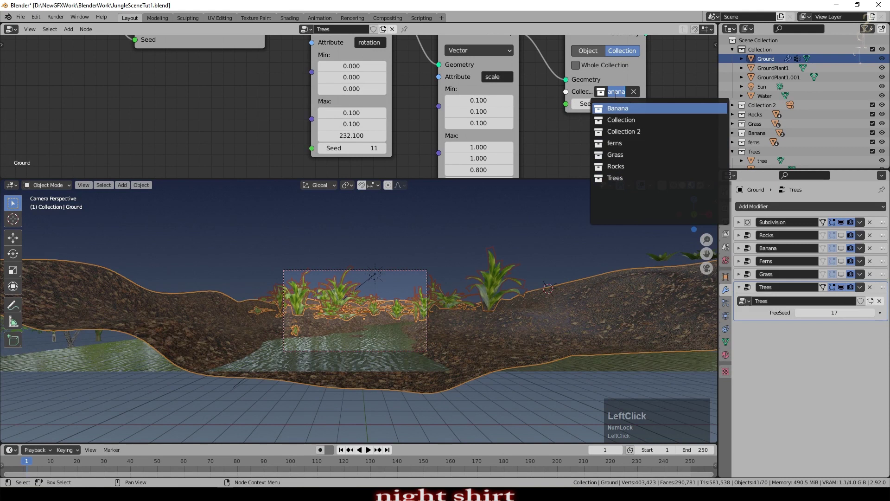
{"action": "left_click", "coordinate": [615, 177]}
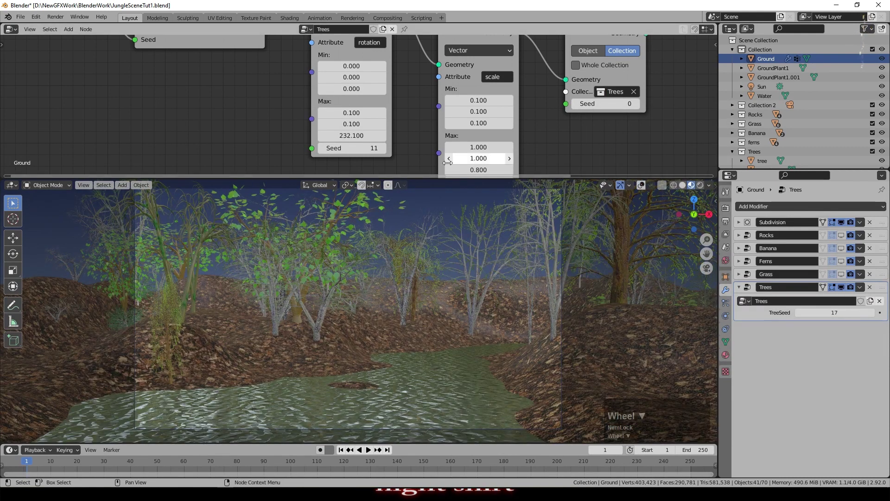
Step: In the Trees node group, set the scale Min to 0.5 on all three axes
{"action": "scroll", "coordinate": [360, 107], "scroll_direction": "down", "scroll_amount": 2}
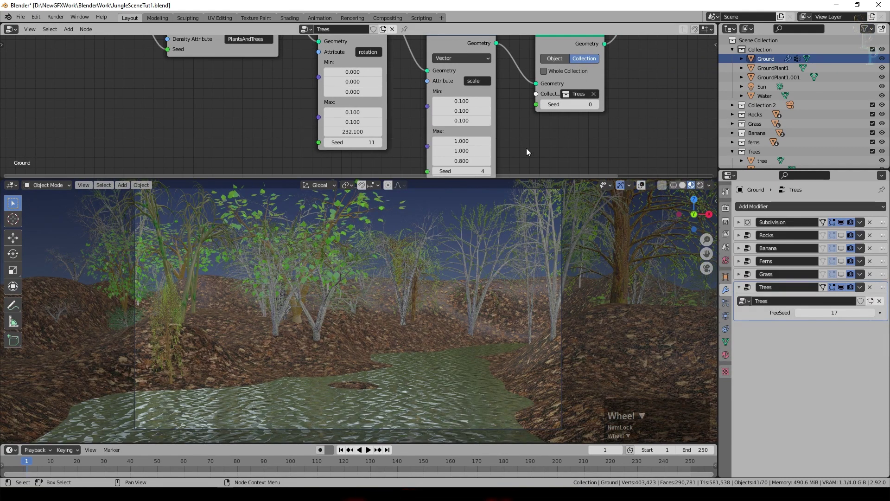
{"action": "middle_click_drag", "start_coordinate": [527, 148], "coordinate": [525, 129]}
{"action": "scroll", "coordinate": [561, 144], "scroll_direction": "up", "scroll_amount": 1}
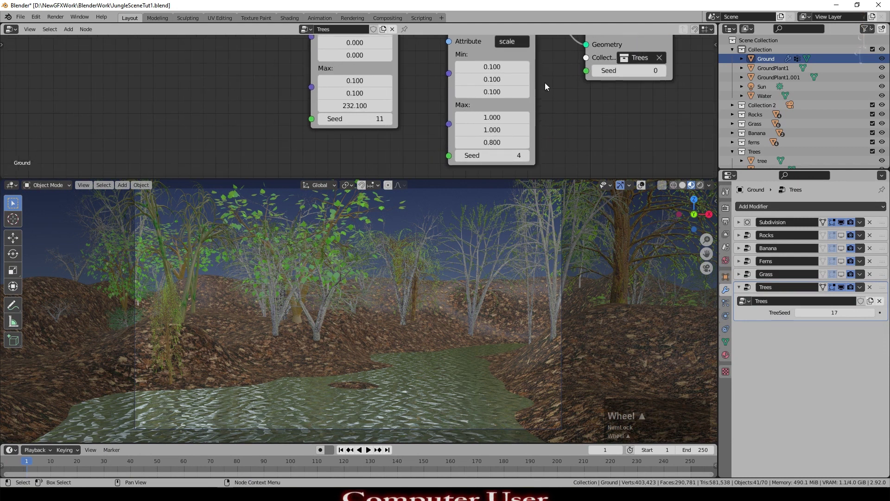
{"action": "left_click", "coordinate": [503, 69]}
{"action": "type", "text": ".5"}
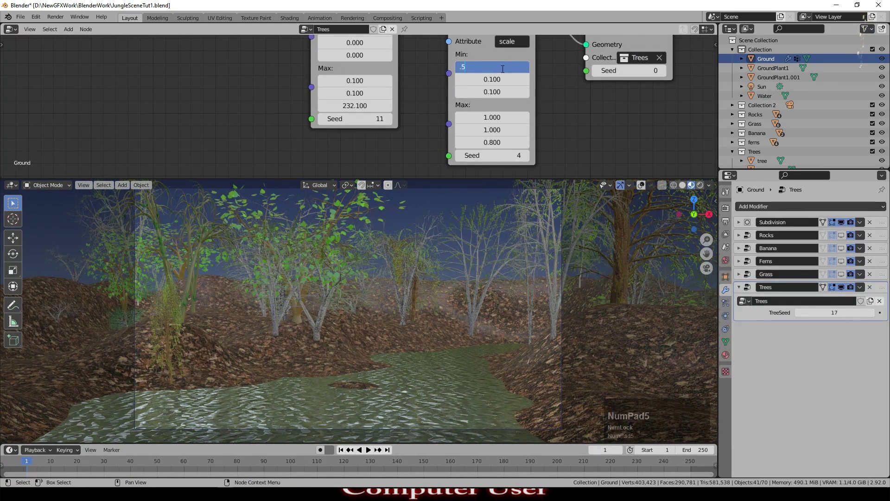
{"action": "key", "text": "Tab"}
{"action": "type", "text": ".5"}
{"action": "key", "text": "Tab"}
{"action": "type", "text": ".5"}
{"action": "key", "text": "Tab"}
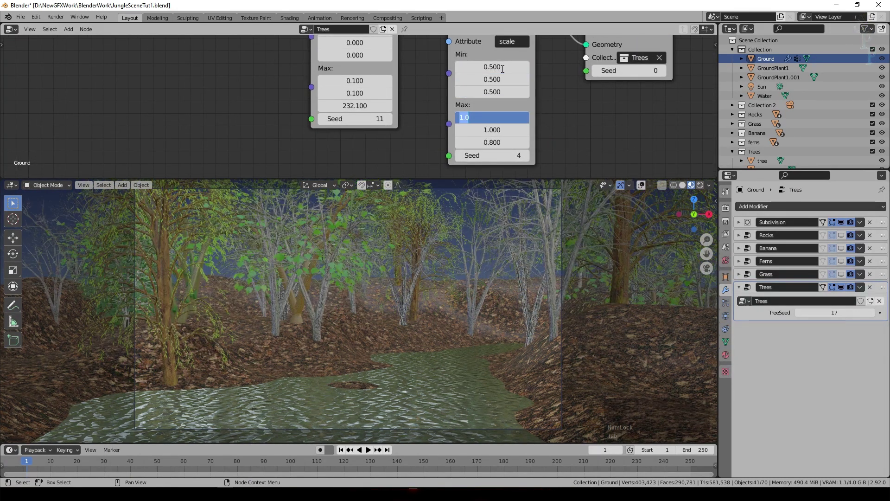
Step: In the Trees node group, set the scale Max to 1 on Z
{"action": "key", "text": "Tab"}
{"action": "key", "text": "Tab"}
{"action": "key", "text": "Tab"}
{"action": "left_click", "coordinate": [520, 140]}
{"action": "left_click", "coordinate": [499, 133]}
{"action": "key", "text": "Tab"}
{"action": "type", "text": "1"}
{"action": "key", "text": "Return"}
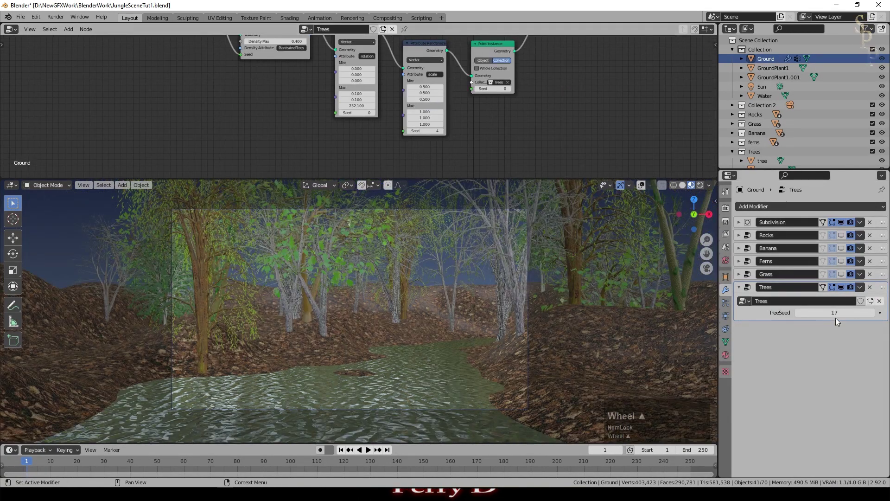
Step: Set TreeSeed to 71 and show the Rocks, Banana, Ferns and Grass modifiers in the viewport
{"action": "left_click", "coordinate": [833, 309]}
{"action": "left_click_drag", "start_coordinate": [832, 309], "coordinate": [861, 310]}
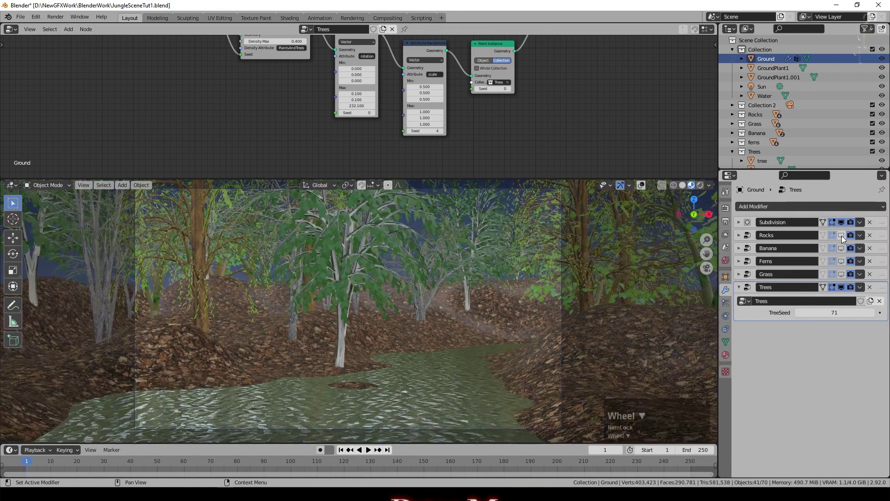
{"action": "left_click_drag", "start_coordinate": [842, 236], "coordinate": [842, 274]}
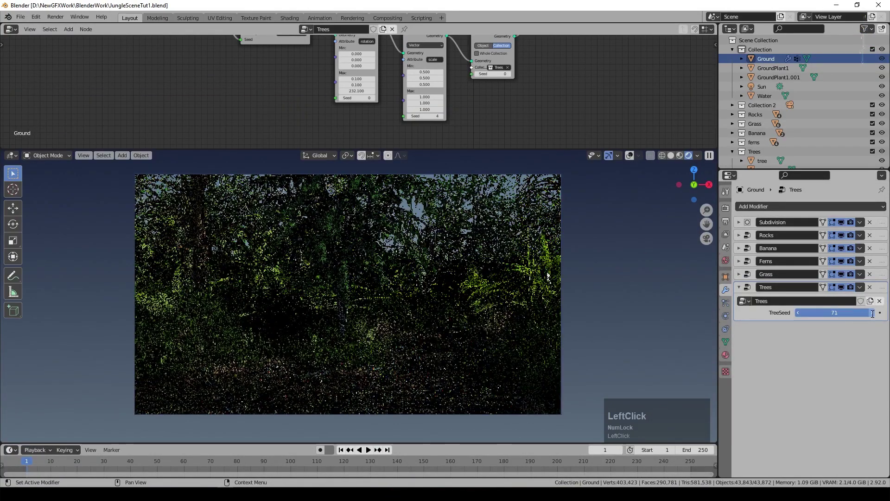
Step: Change TreeSeed to 100 while previewing the tree layout in Rendered shading
{"action": "left_click", "coordinate": [873, 313]}
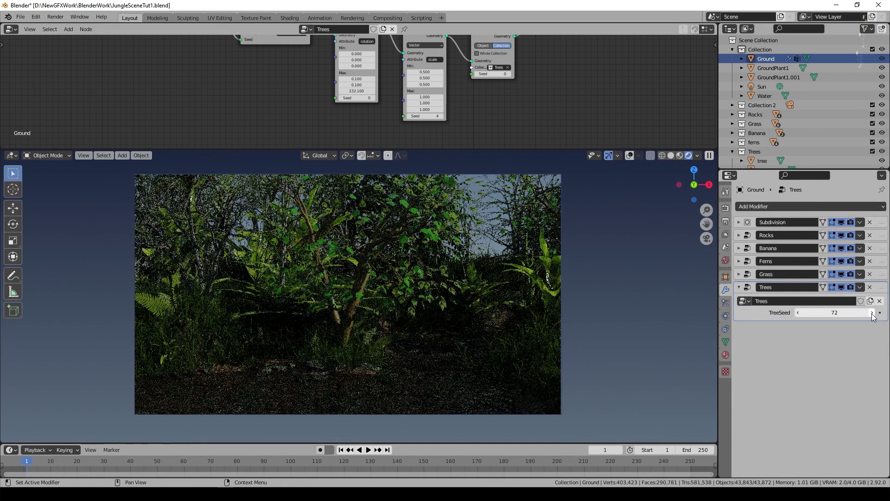
{"action": "left_click_drag", "start_coordinate": [848, 313], "coordinate": [862, 313]}
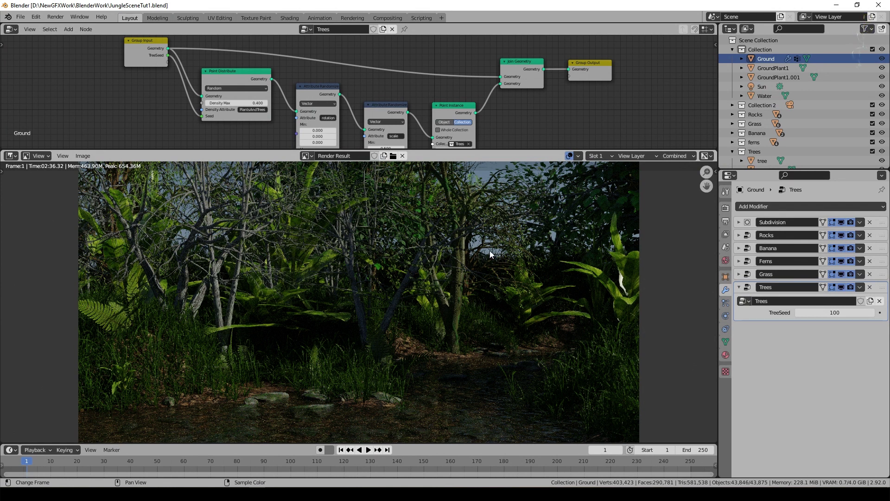
Step: In the Trees node group, raise the Point Distribute node's Density Max to 0.6
{"action": "left_click", "coordinate": [882, 287]}
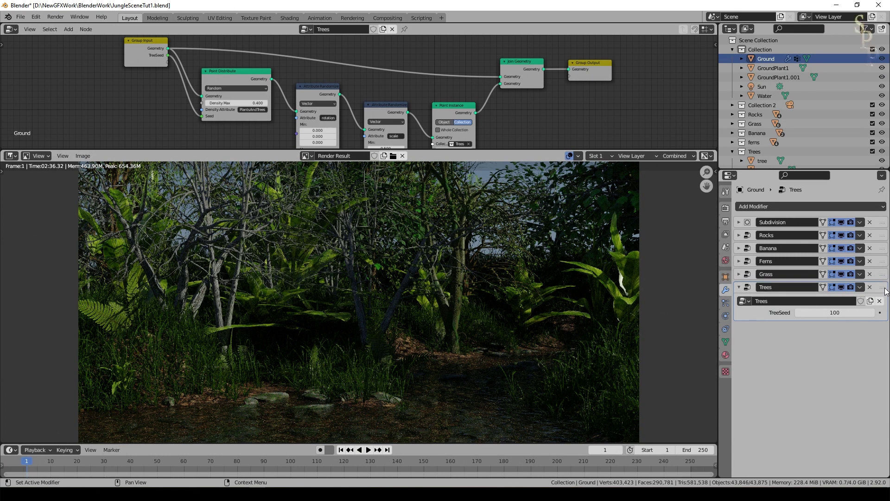
{"action": "scroll", "coordinate": [250, 136], "scroll_direction": "up", "scroll_amount": 1}
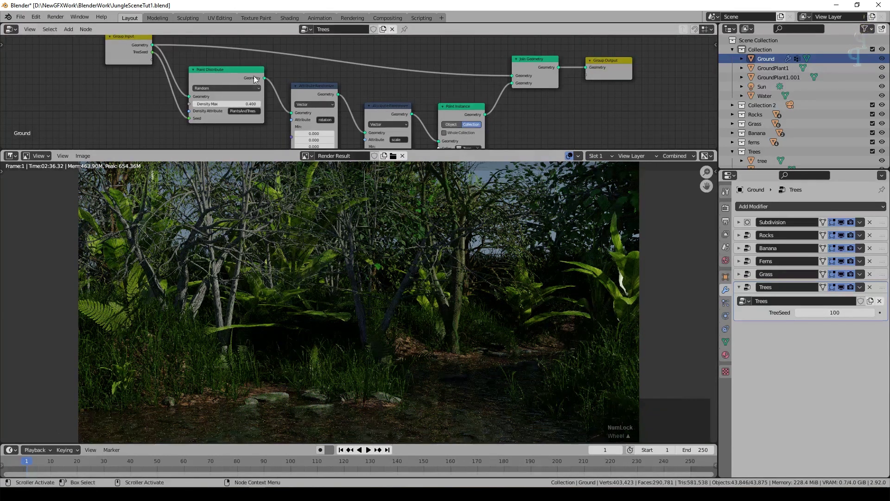
{"action": "left_click", "coordinate": [258, 103]}
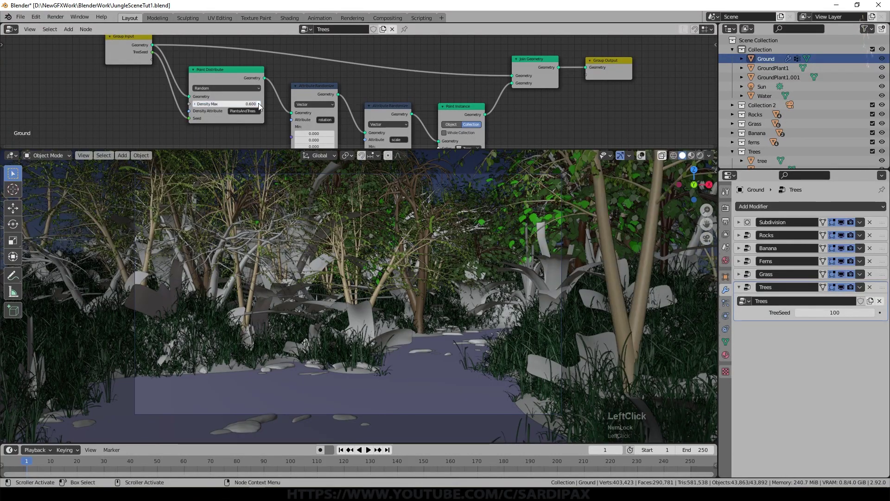
{"action": "left_click", "coordinate": [258, 104]}
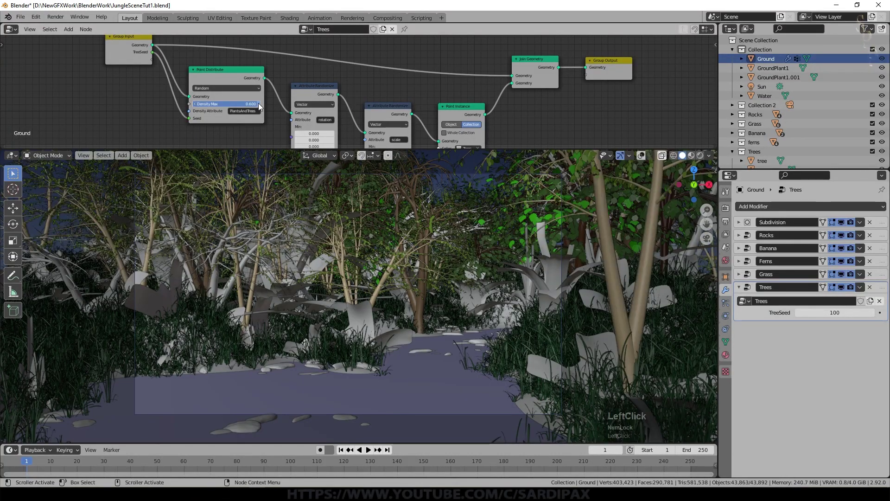
Step: In the Trees node group, set the scale Attribute Randomize node's Max to 1.5 on X, Y and Z
{"action": "middle_click_drag", "start_coordinate": [510, 109], "coordinate": [485, 72]}
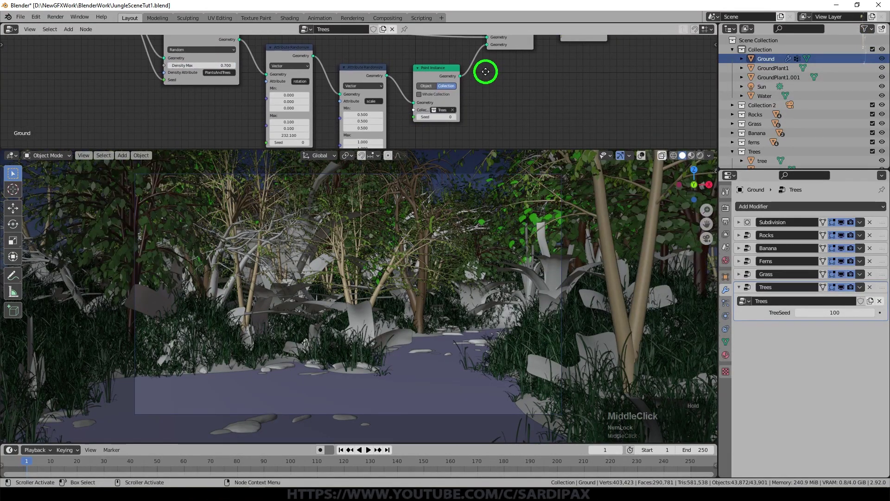
{"action": "middle_click_drag", "start_coordinate": [487, 103], "coordinate": [480, 81]}
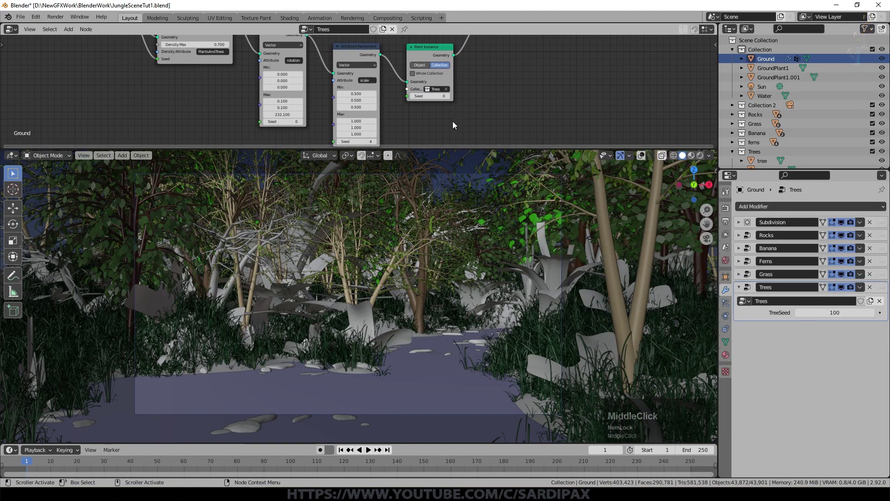
{"action": "middle_click_drag", "start_coordinate": [450, 107], "coordinate": [447, 89]}
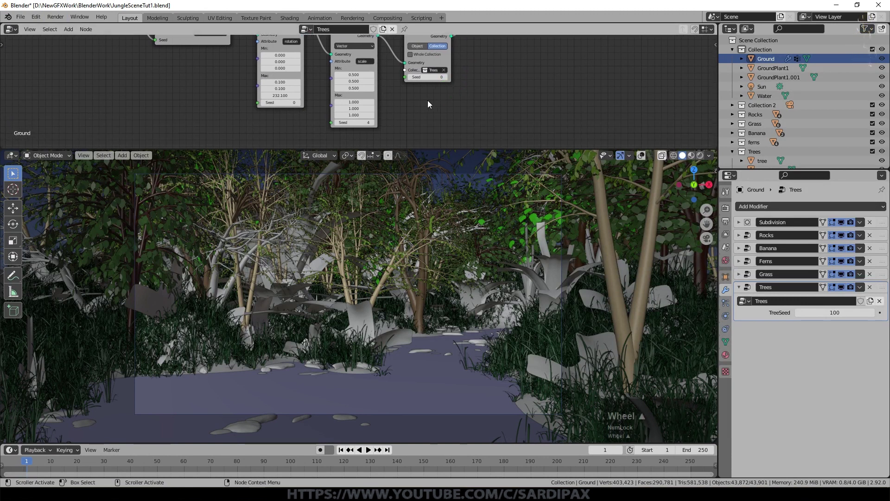
{"action": "scroll", "coordinate": [357, 90], "scroll_direction": "up", "scroll_amount": 2}
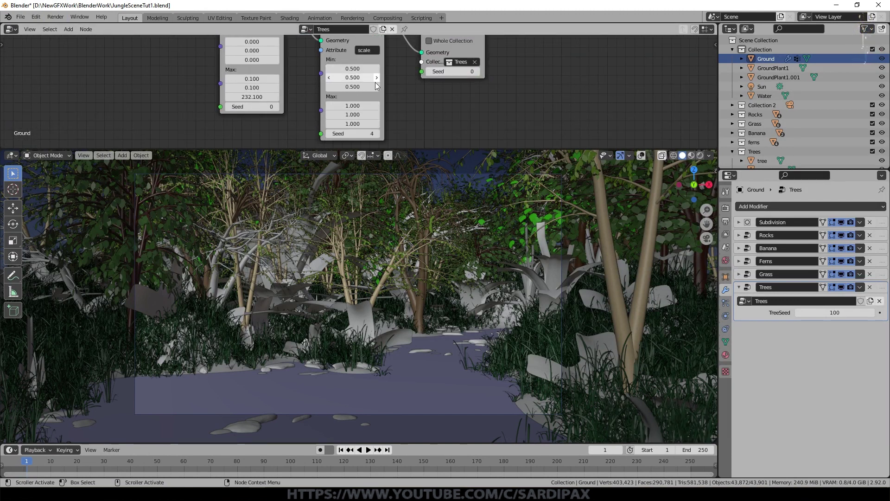
{"action": "left_click", "coordinate": [360, 106]}
{"action": "type", "text": "1.5"}
{"action": "key", "text": "Tab"}
{"action": "type", "text": "1.5"}
{"action": "key", "text": "Tab"}
{"action": "type", "text": "1.5"}
{"action": "key", "text": "Return"}
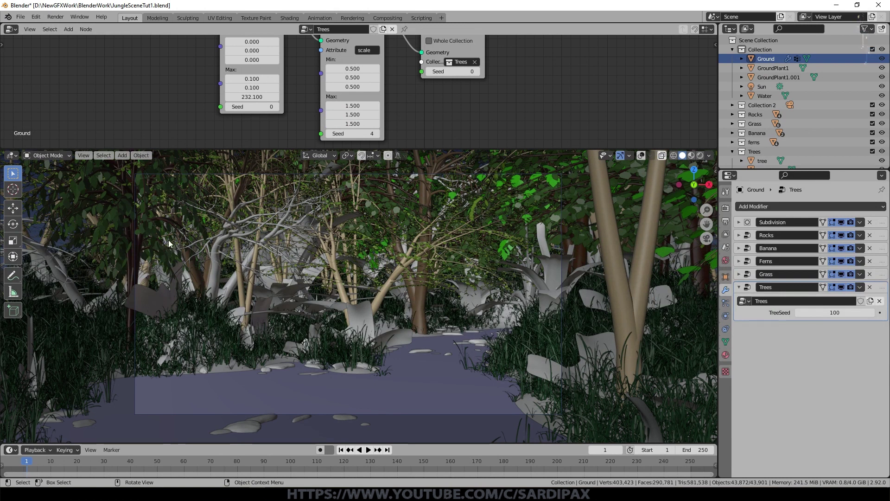
Step: Bring up the Grass modifier's node group and set its scale Attribute Randomize Max to 0.25
{"action": "left_click", "coordinate": [883, 275]}
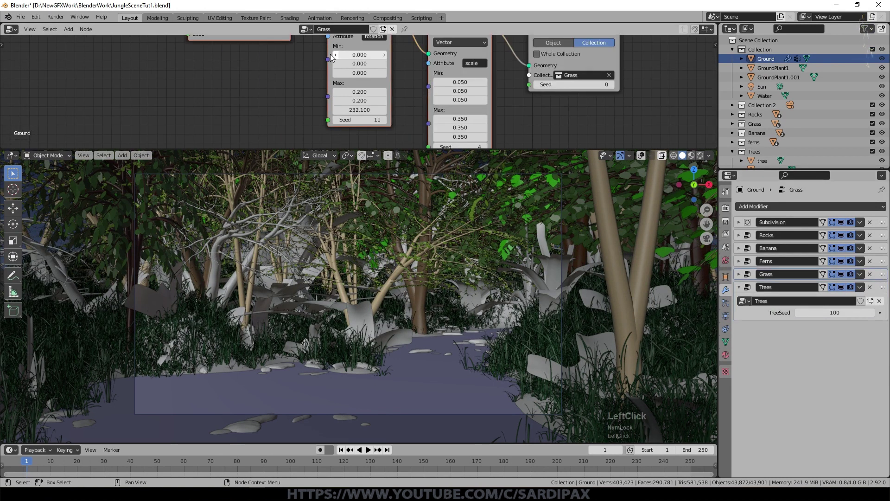
{"action": "left_click", "coordinate": [333, 112]}
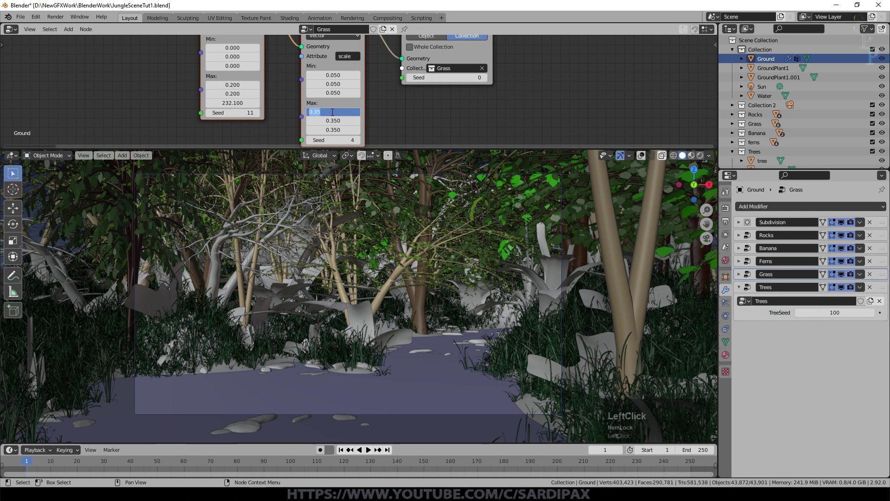
{"action": "type", "text": ".25"}
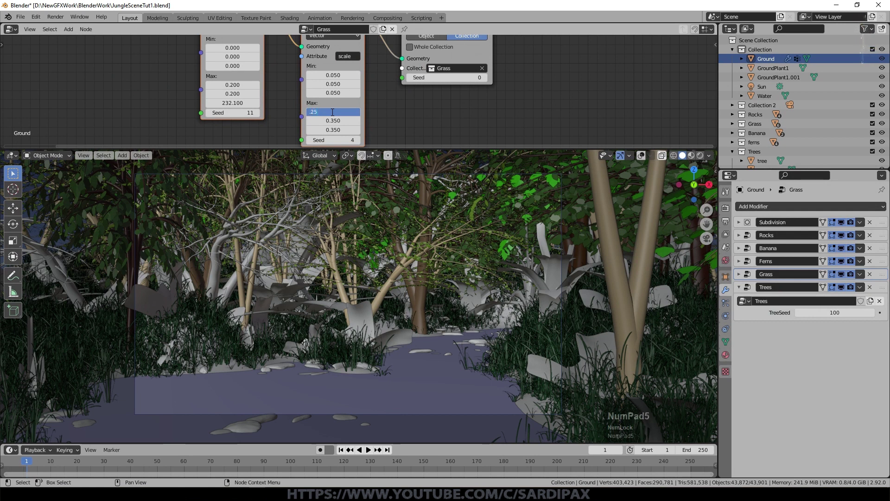
{"action": "key", "text": "Return"}
Step: In the Grass node group, set the Point Distribute node's Density Max to 750
{"action": "middle_click_drag", "start_coordinate": [403, 109], "coordinate": [555, 138]}
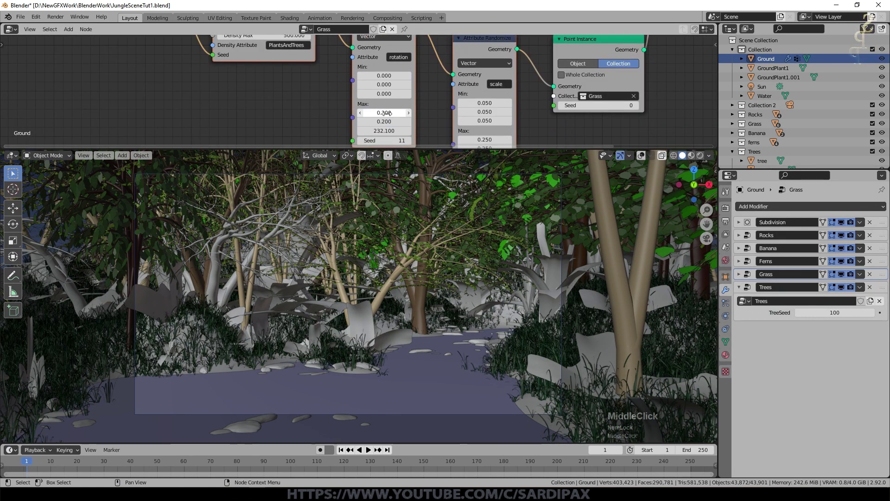
{"action": "middle_click_drag", "start_coordinate": [282, 90], "coordinate": [383, 133]}
{"action": "left_click", "coordinate": [353, 110]}
{"action": "type", "text": "750"}
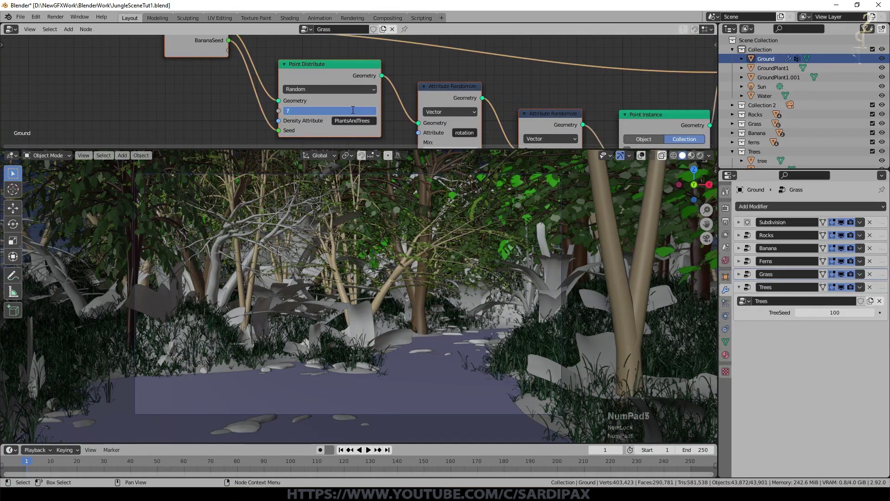
{"action": "key", "text": "Return"}
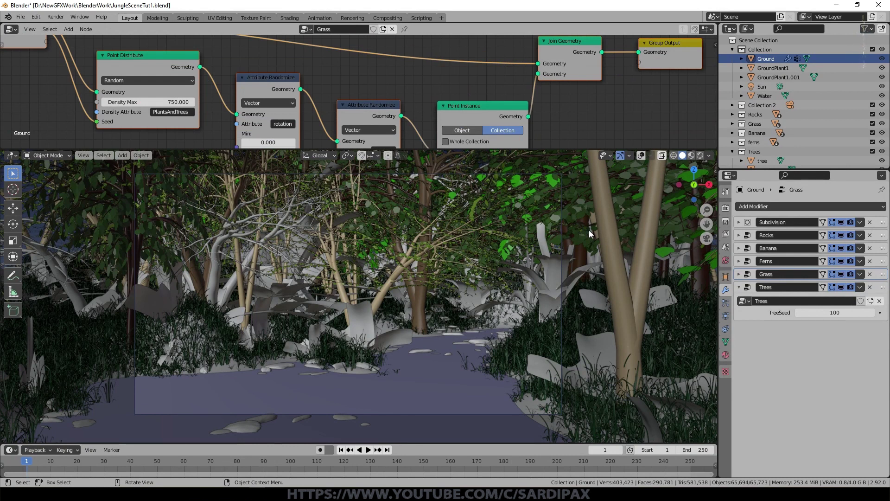
Step: Bring up the last render result and the render sampling settings, and examine the noise in the foliage and water
{"action": "key", "text": "F11"}
{"action": "scroll", "coordinate": [413, 318], "scroll_direction": "up", "scroll_amount": 5}
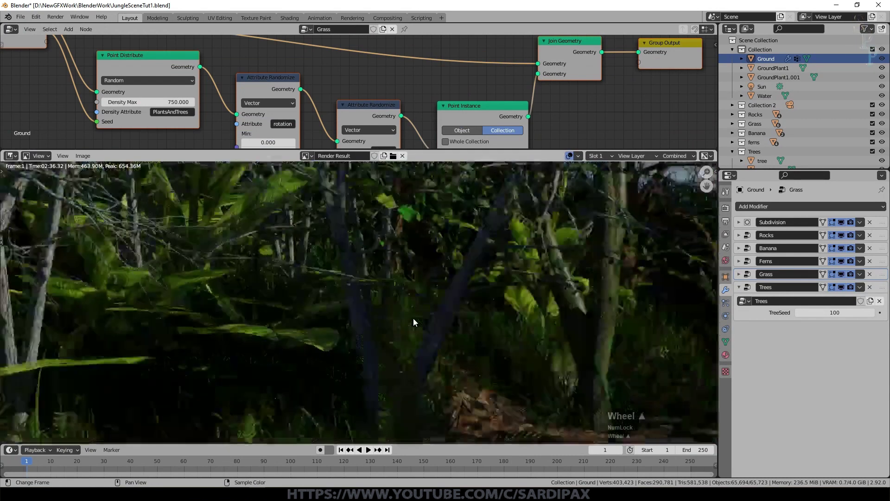
{"action": "left_click", "coordinate": [725, 208]}
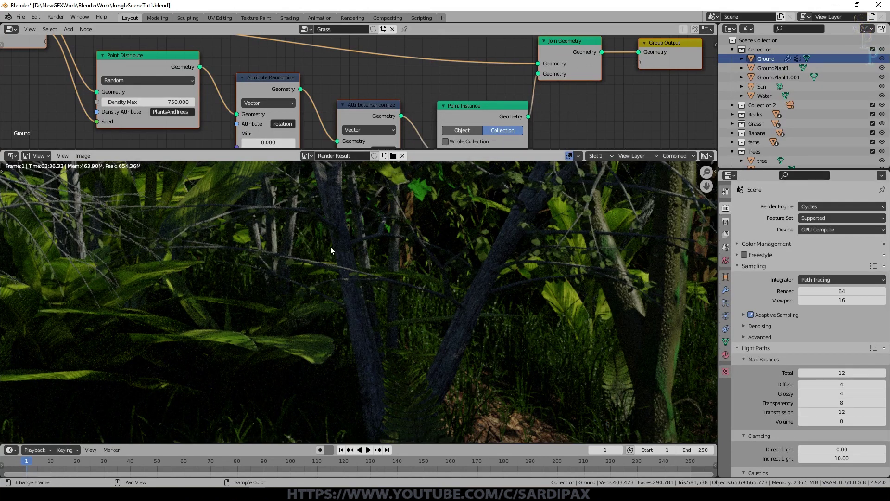
{"action": "middle_click_drag", "start_coordinate": [506, 287], "coordinate": [436, 162], "text": "shift"}
{"action": "middle_click_drag", "start_coordinate": [526, 299], "coordinate": [386, 194], "text": "shift"}
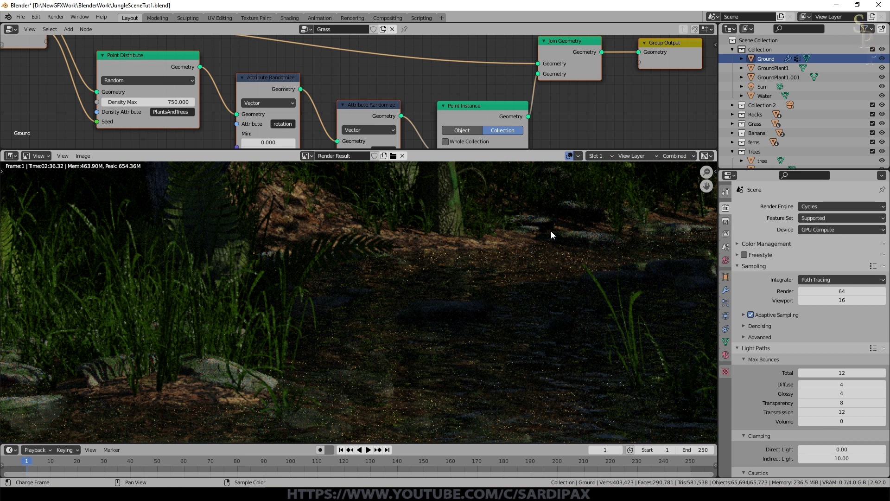
Step: Switch the node editor to the Compositor and enable Use Nodes for the scene
{"action": "left_click", "coordinate": [12, 29]}
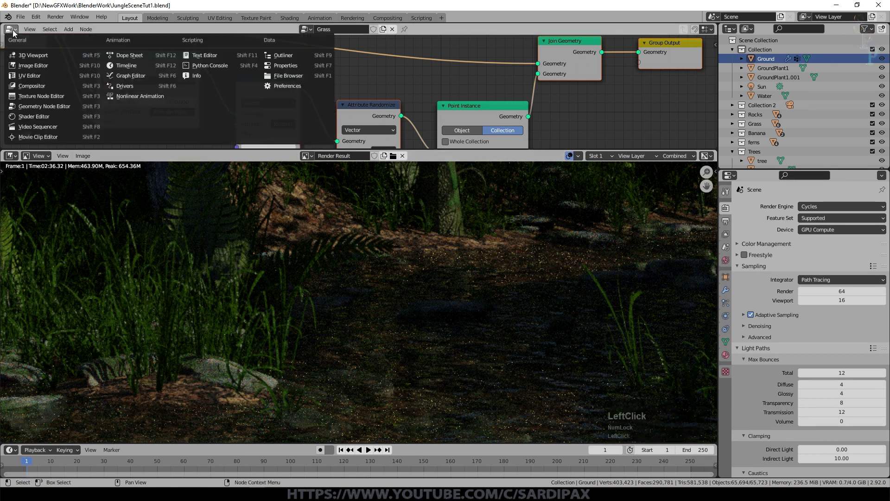
{"action": "left_click", "coordinate": [34, 85]}
{"action": "left_click", "coordinate": [110, 29]}
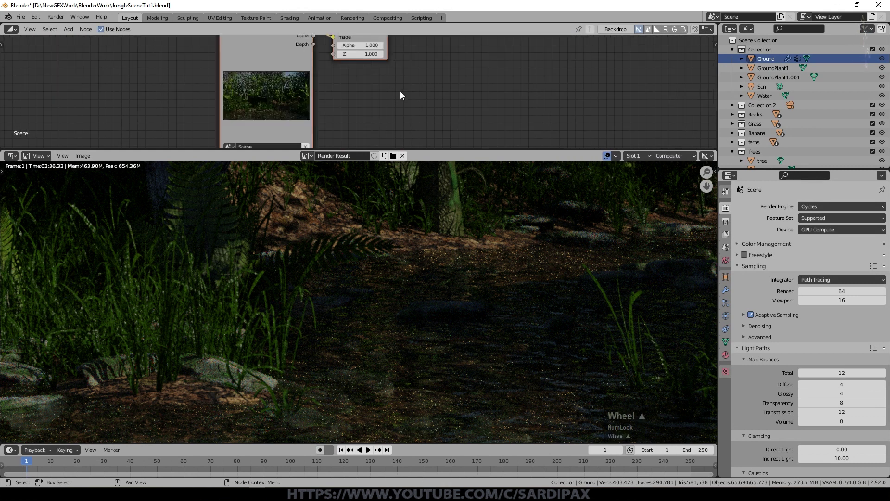
{"action": "middle_click_drag", "start_coordinate": [400, 91], "coordinate": [379, 149]}
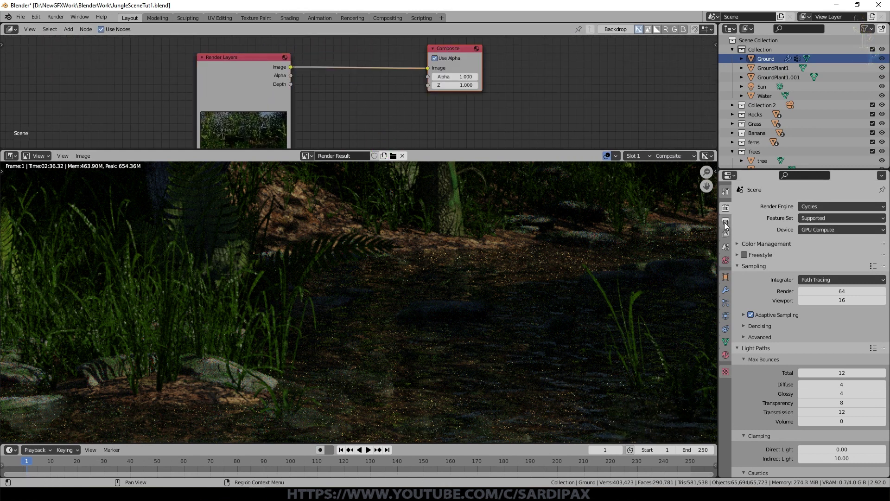
Step: Add a Denoise node, routing the Render Layers Image output through it to the Composite Image input, and check the render
{"action": "left_click", "coordinate": [68, 28]}
{"action": "mouse_move", "coordinate": [81, 91]}
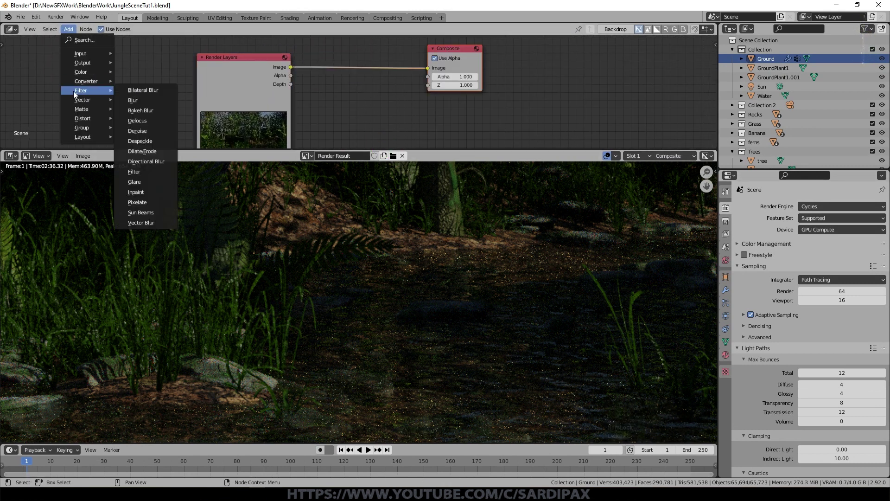
{"action": "left_click", "coordinate": [149, 132]}
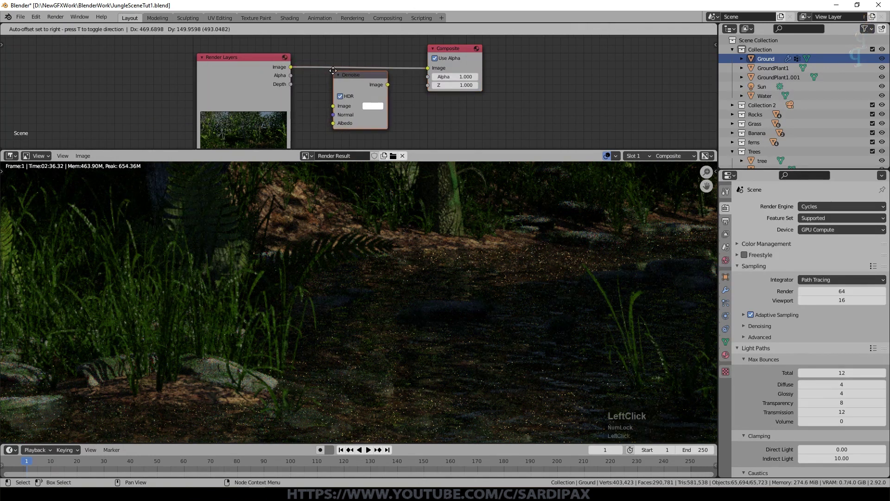
{"action": "left_click", "coordinate": [331, 75]}
{"action": "middle_click_drag", "start_coordinate": [331, 75], "coordinate": [315, 53]}
{"action": "left_click_drag", "start_coordinate": [276, 47], "coordinate": [315, 87]}
{"action": "left_click_drag", "start_coordinate": [370, 65], "coordinate": [413, 46]}
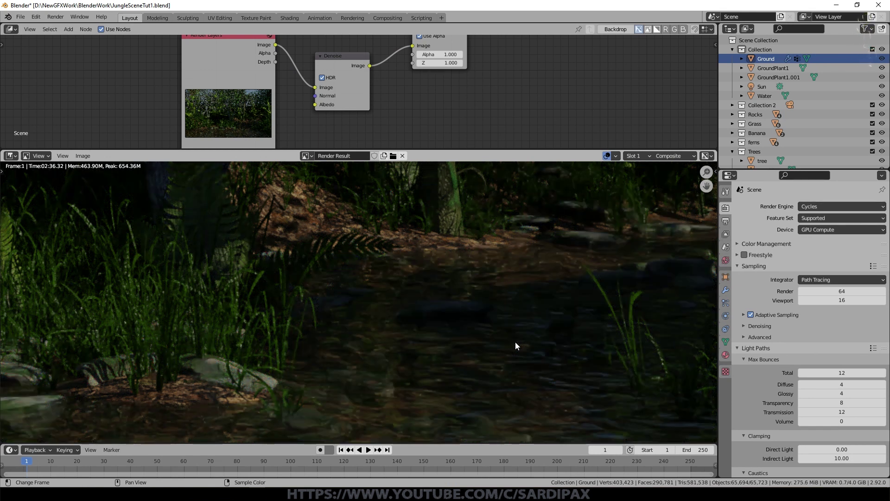
{"action": "scroll", "coordinate": [438, 319], "scroll_direction": "down", "scroll_amount": 2}
{"action": "middle_click_drag", "start_coordinate": [352, 298], "coordinate": [419, 331]}
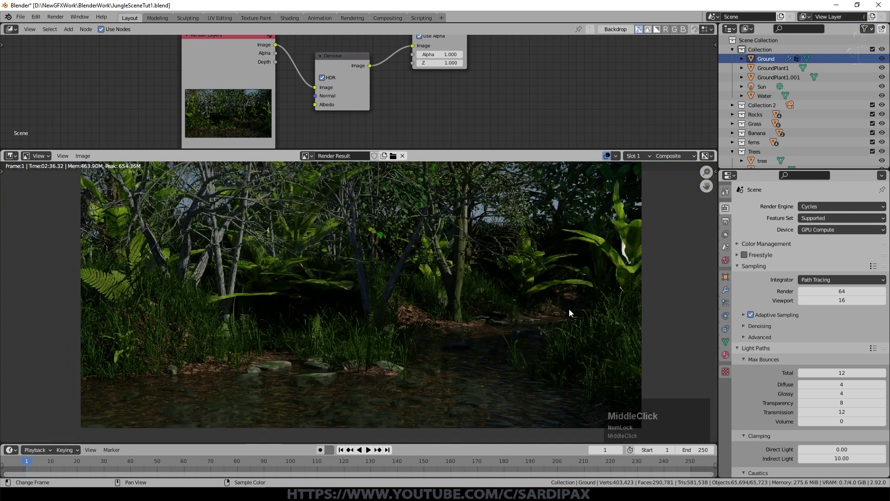
{"action": "scroll", "coordinate": [566, 319], "scroll_direction": "down", "scroll_amount": 2}
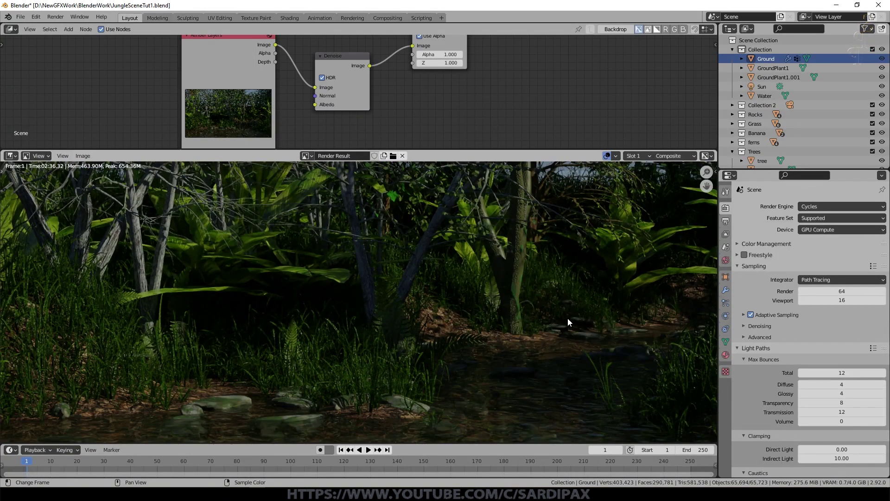
Step: Enable the Denoising Data pass for the view layer
{"action": "left_click", "coordinate": [726, 222]}
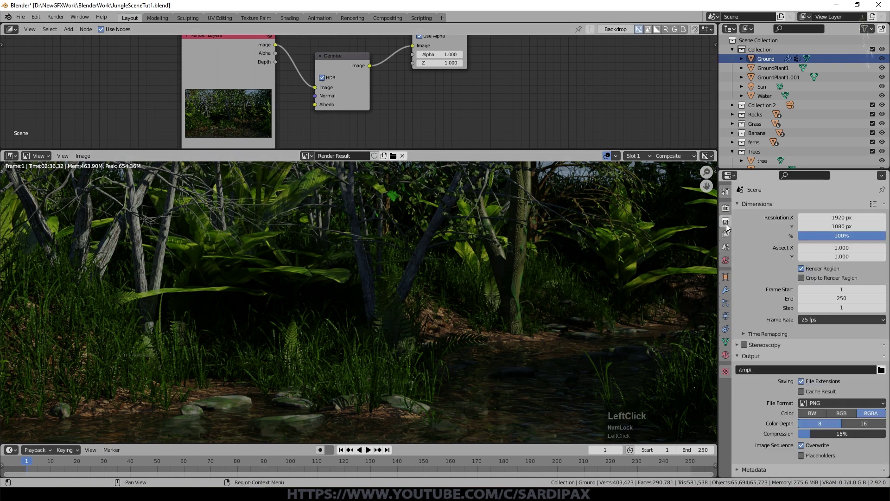
{"action": "left_click", "coordinate": [726, 247]}
{"action": "left_click", "coordinate": [725, 234]}
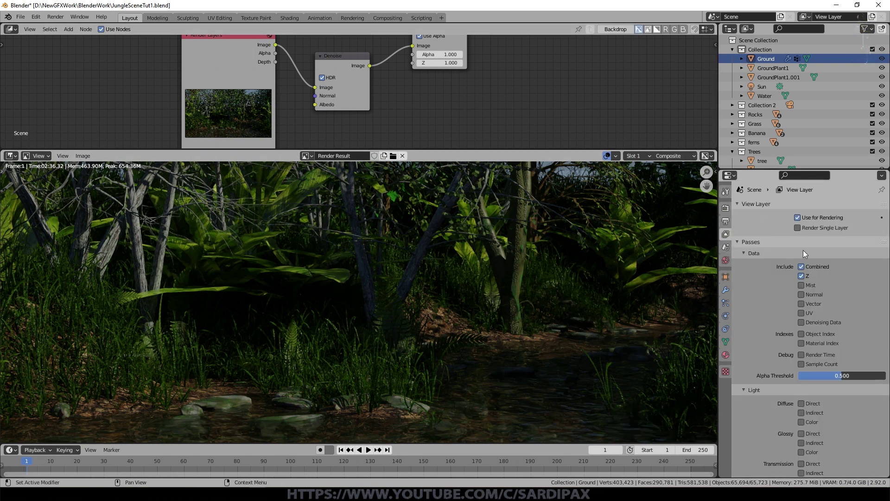
{"action": "left_click", "coordinate": [801, 323]}
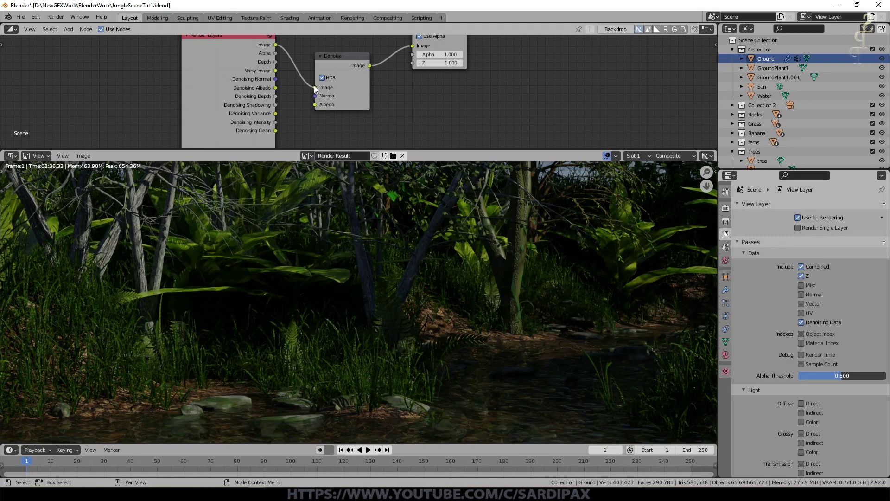
Step: Connect Noisy Image, Denoising Normal and Denoising Albedo to the Denoise node's Image, Normal and Albedo inputs, and return to the 3D viewport
{"action": "mouse_move", "coordinate": [315, 87]}
{"action": "left_mouse_down"}
{"action": "mouse_move", "coordinate": [283, 71]}
{"action": "mouse_move", "coordinate": [315, 87]}
{"action": "mouse_move", "coordinate": [286, 52]}
{"action": "mouse_move", "coordinate": [290, 86]}
{"action": "mouse_move", "coordinate": [315, 87]}
{"action": "left_mouse_up"}
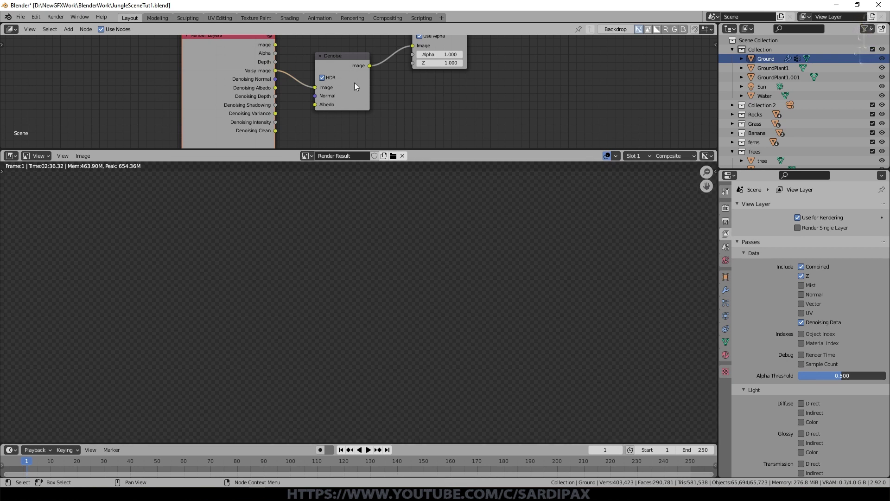
{"action": "left_click_drag", "start_coordinate": [275, 79], "coordinate": [318, 106]}
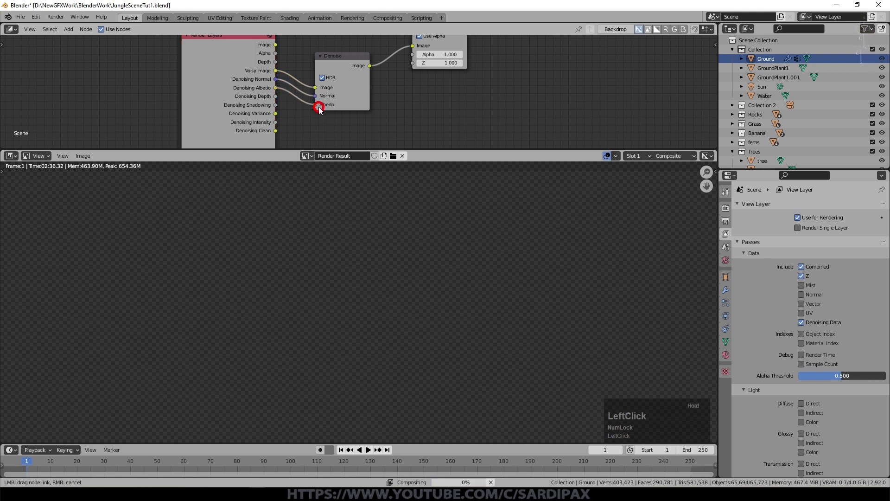
{"action": "scroll", "coordinate": [373, 97], "scroll_direction": "up", "scroll_amount": 2}
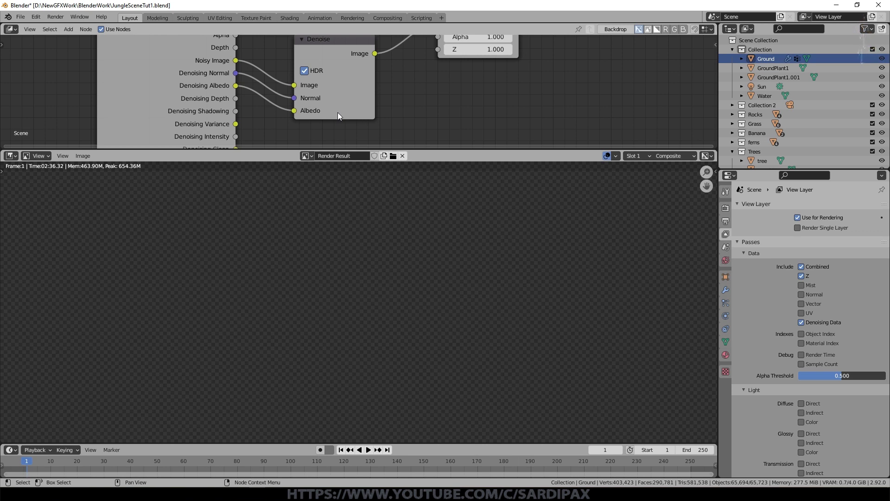
{"action": "scroll", "coordinate": [337, 112], "scroll_direction": "down", "scroll_amount": 2}
{"action": "key", "text": "Escape"}
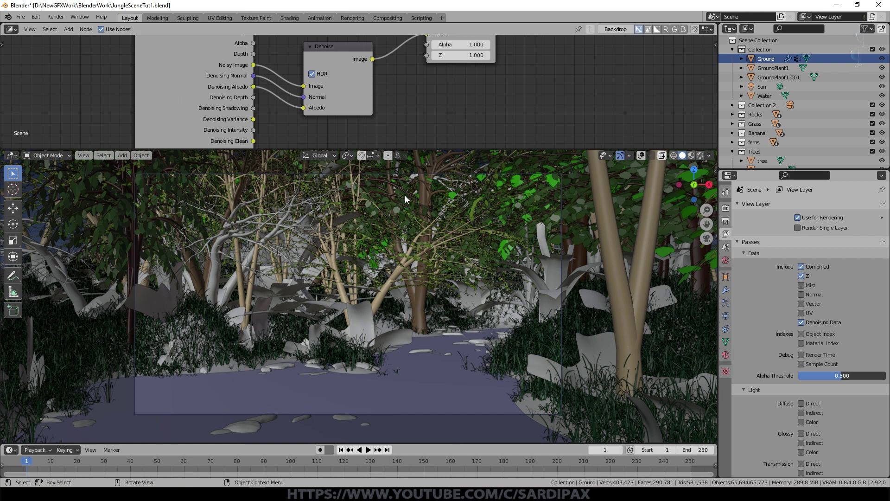
{"action": "left_click_drag", "start_coordinate": [330, 43], "coordinate": [333, 47]}
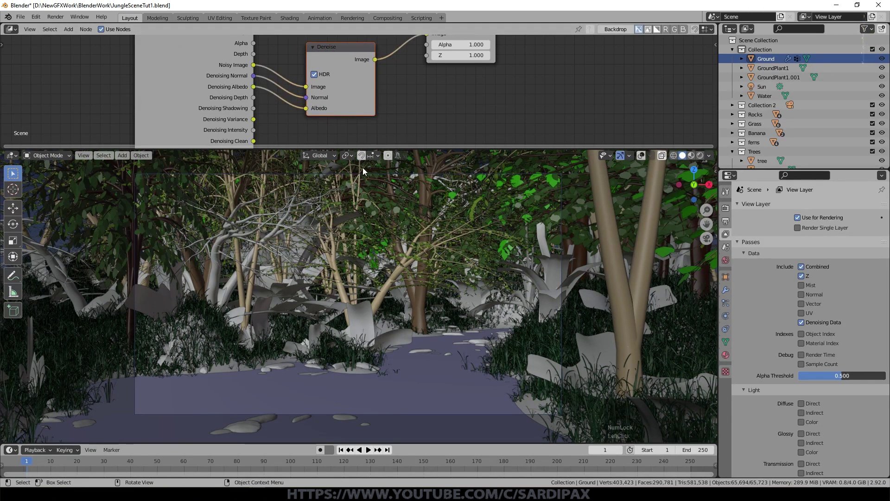
Step: Check the Cycles Denoising options in the render settings and render the current frame
{"action": "left_click", "coordinate": [726, 221]}
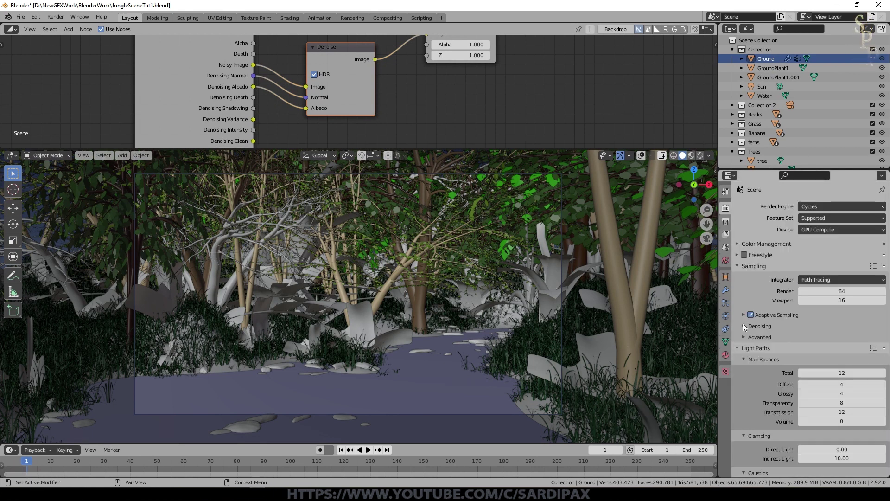
{"action": "left_click", "coordinate": [744, 326]}
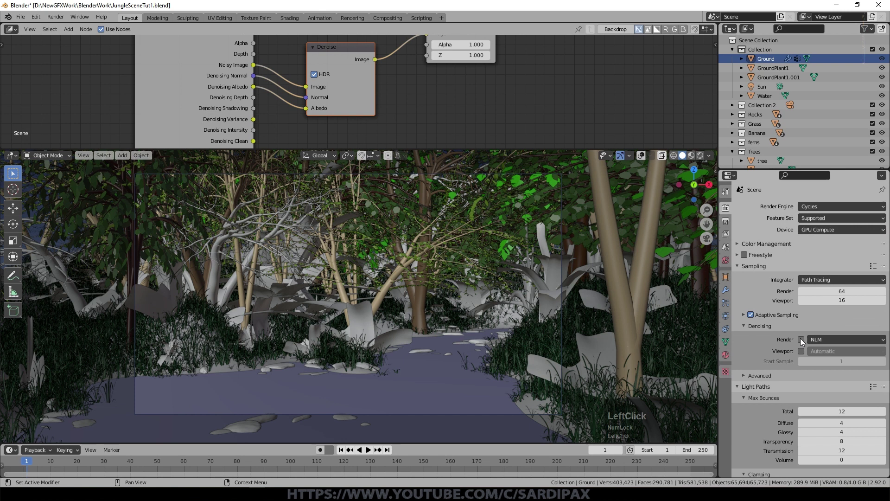
{"action": "left_click", "coordinate": [845, 339]}
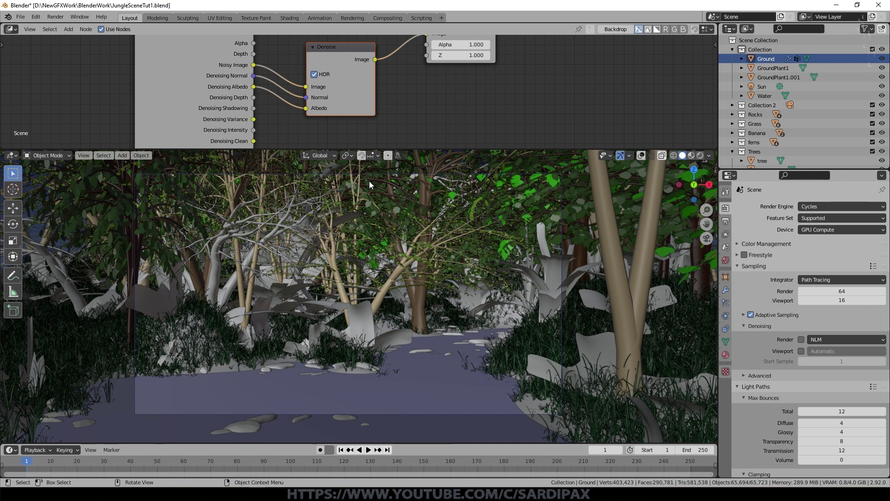
{"action": "key", "text": "F12"}
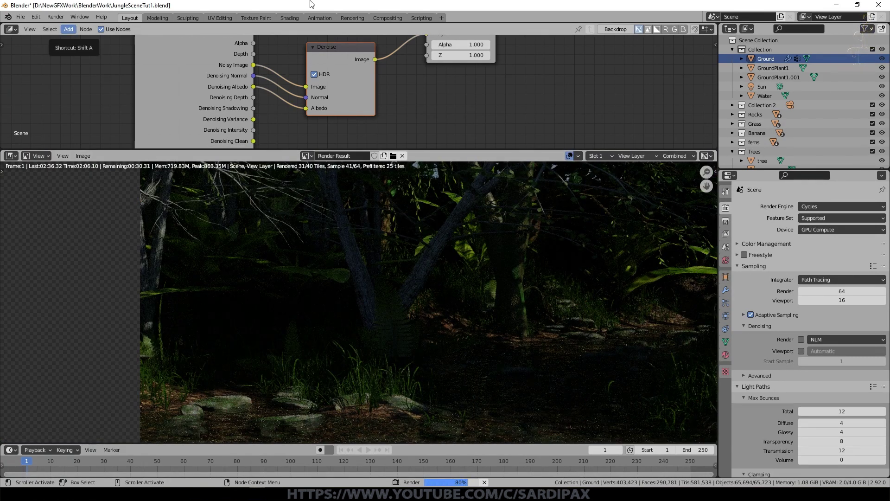
{"action": "scroll", "coordinate": [418, 264], "scroll_direction": "down", "scroll_amount": 1}
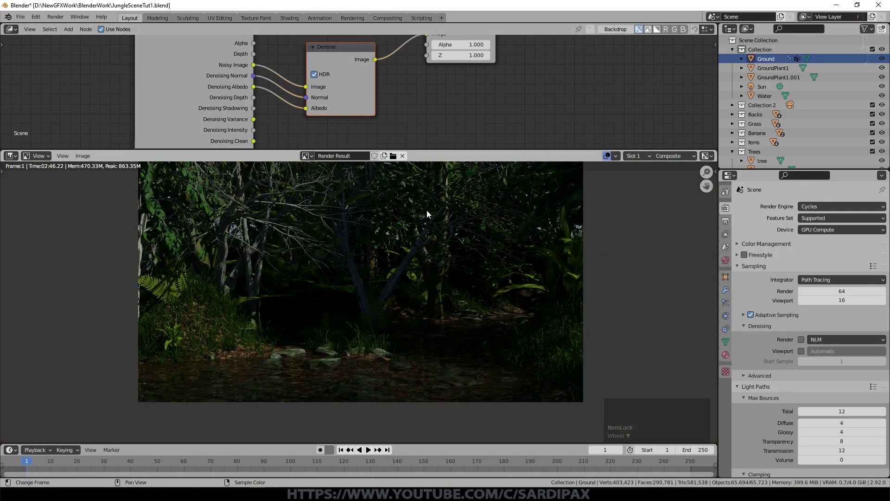
Step: Examine the denoised jungle render up close around the grass, rocks, water and trees
{"action": "scroll", "coordinate": [429, 212], "scroll_direction": "up", "scroll_amount": 3}
{"action": "middle_click_drag", "start_coordinate": [519, 317], "coordinate": [426, 217]}
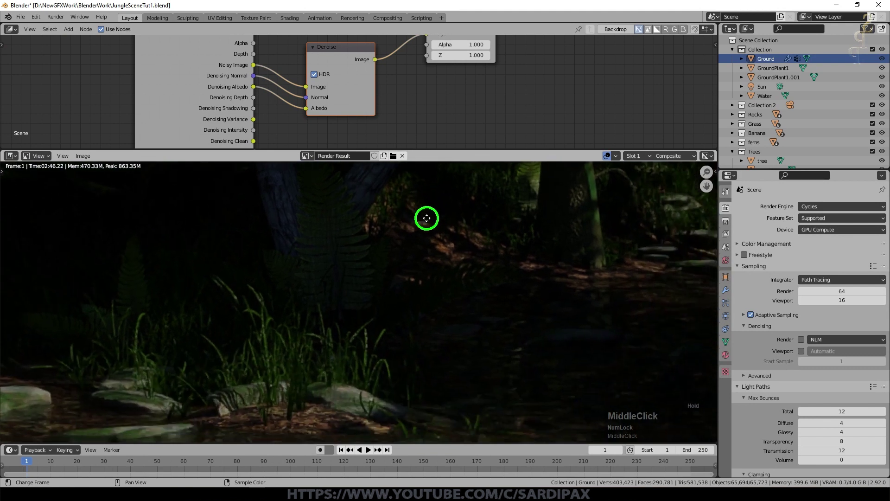
{"action": "middle_click_drag", "start_coordinate": [531, 345], "coordinate": [495, 282]}
{"action": "scroll", "coordinate": [402, 256], "scroll_direction": "down", "scroll_amount": 1}
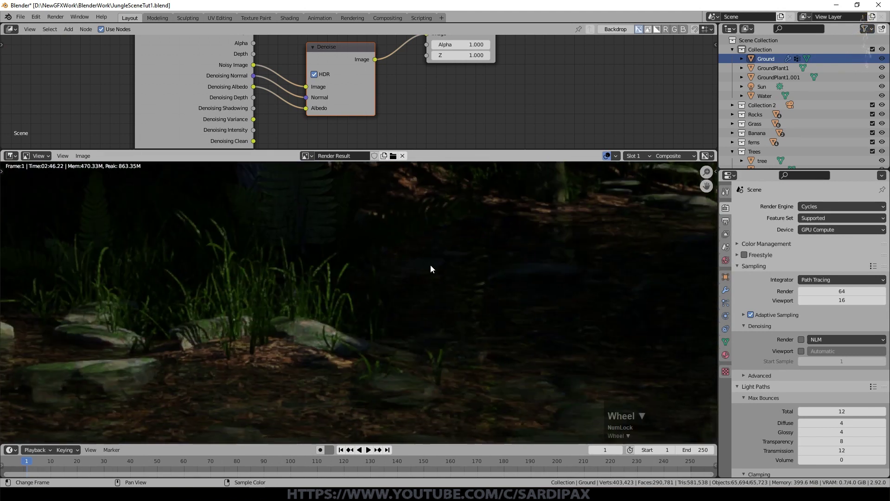
{"action": "scroll", "coordinate": [463, 238], "scroll_direction": "down", "scroll_amount": 1}
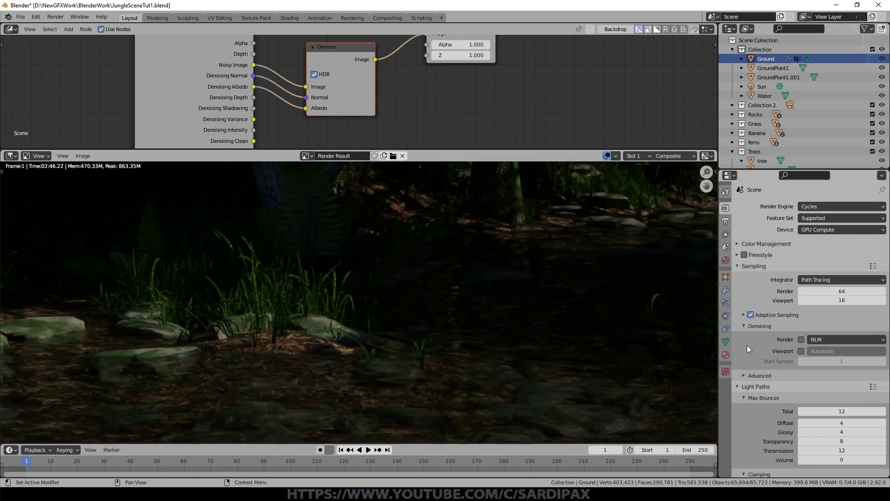
{"action": "middle_click_drag", "start_coordinate": [433, 310], "coordinate": [282, 340]}
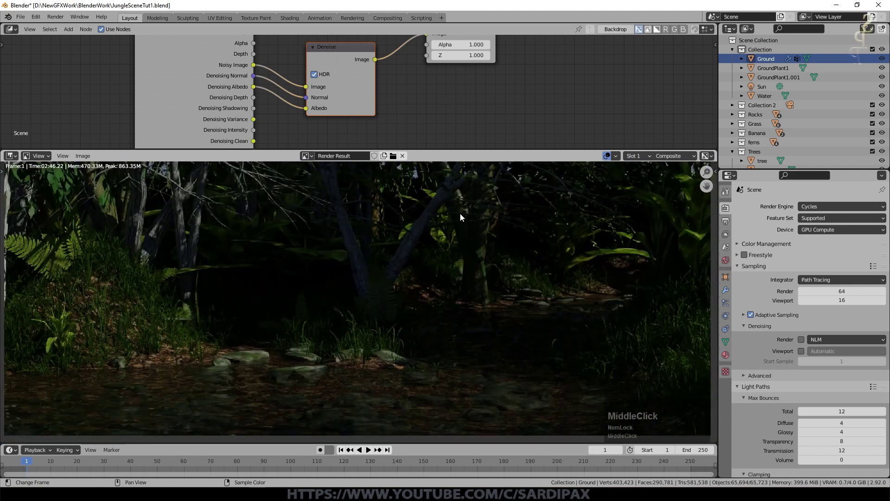
{"action": "scroll", "coordinate": [437, 258], "scroll_direction": "down", "scroll_amount": 1}
{"action": "middle_click_drag", "start_coordinate": [445, 274], "coordinate": [422, 222]}
{"action": "scroll", "coordinate": [460, 250], "scroll_direction": "up", "scroll_amount": 2}
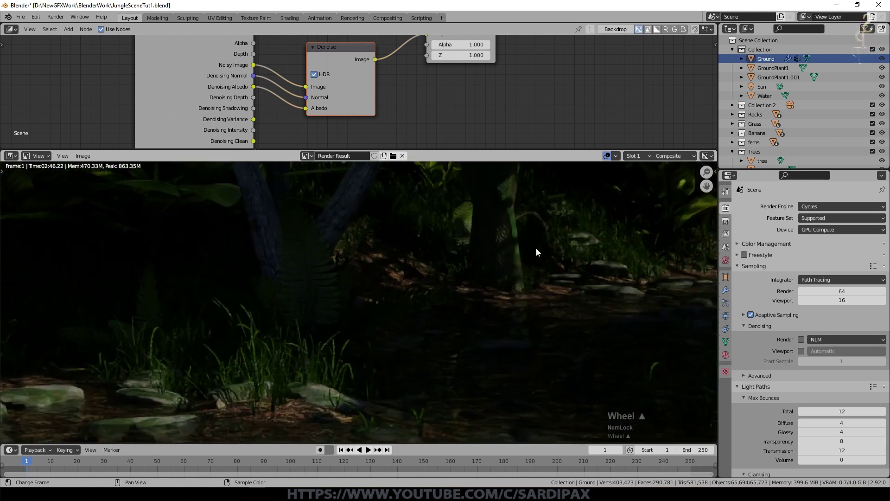
{"action": "scroll", "coordinate": [448, 241], "scroll_direction": "down", "scroll_amount": 2}
{"action": "middle_click_drag", "start_coordinate": [419, 249], "coordinate": [533, 293]}
{"action": "scroll", "coordinate": [444, 237], "scroll_direction": "down", "scroll_amount": 1}
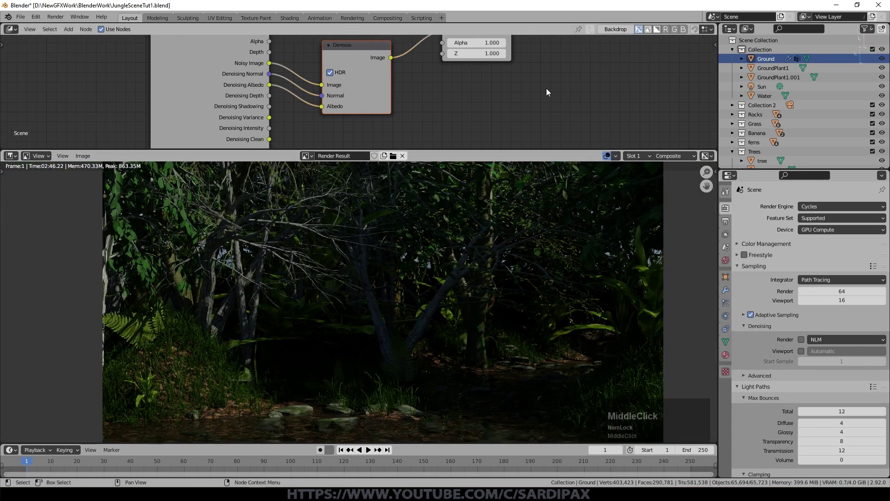
Step: Move the Composite node farther from the Denoise node and add an Ellipse Mask node to the compositor
{"action": "middle_click_drag", "start_coordinate": [546, 88], "coordinate": [399, 133]}
{"action": "scroll", "coordinate": [402, 129], "scroll_direction": "down", "scroll_amount": 1}
{"action": "scroll", "coordinate": [402, 130], "scroll_direction": "down", "scroll_amount": 5}
{"action": "scroll", "coordinate": [392, 83], "scroll_direction": "up", "scroll_amount": 3}
{"action": "left_click_drag", "start_coordinate": [366, 57], "coordinate": [537, 46]}
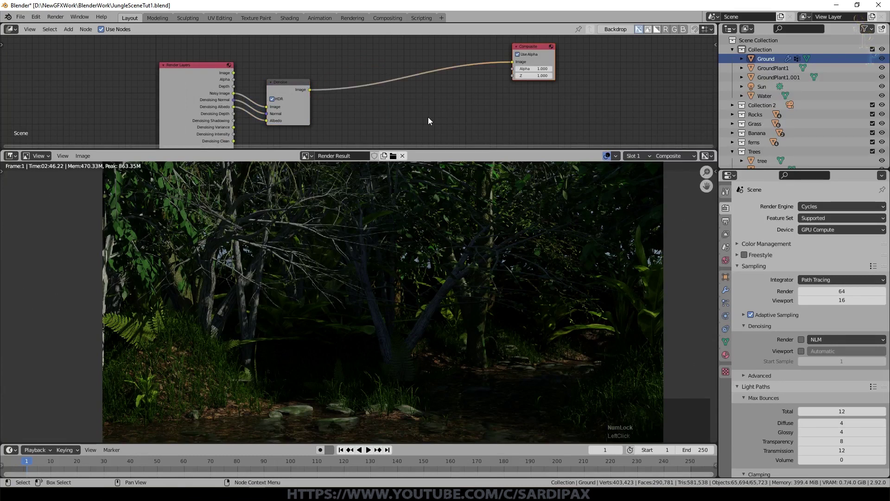
{"action": "left_click", "coordinate": [68, 29]}
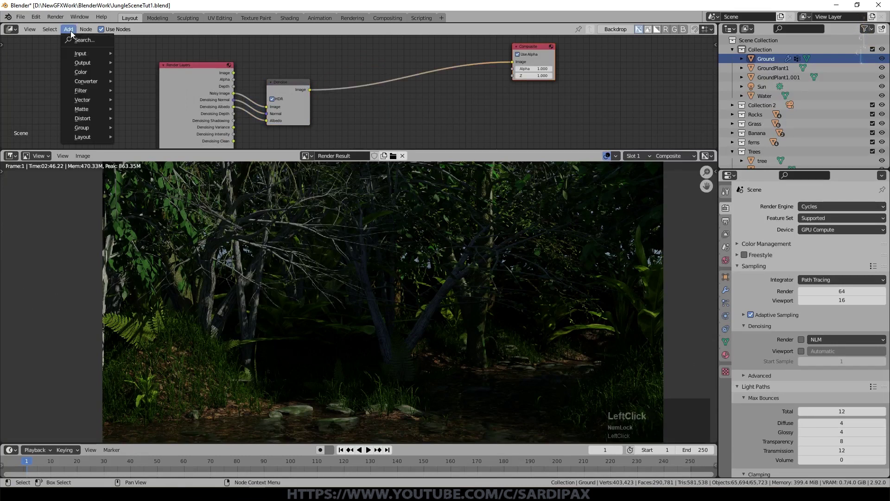
{"action": "mouse_move", "coordinate": [86, 113]}
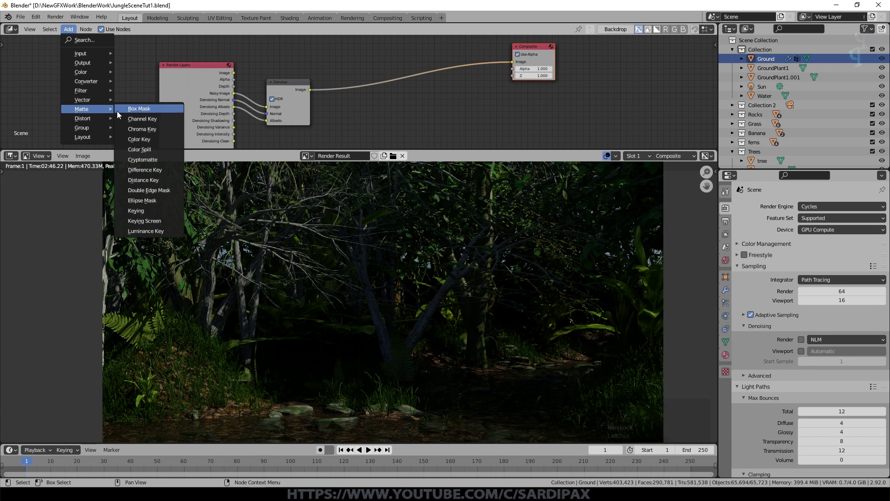
{"action": "left_click", "coordinate": [139, 200]}
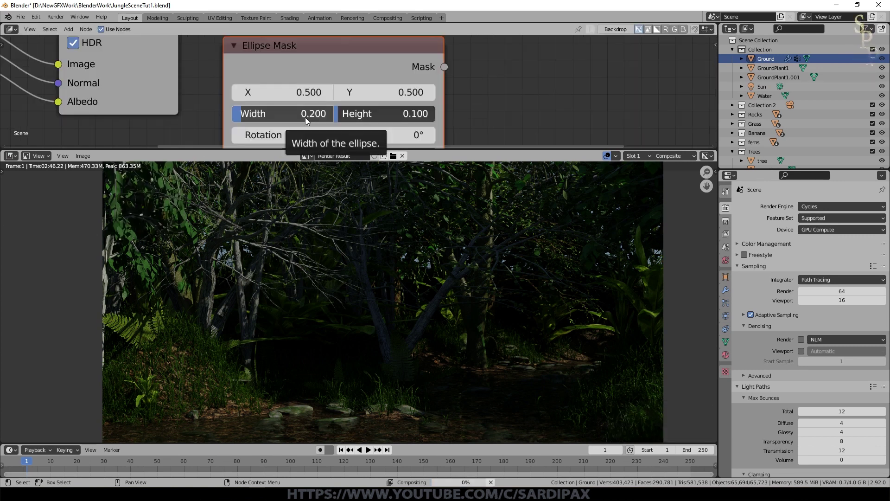
Step: Set the Ellipse Mask's width to 1.000 and height to 0.500
{"action": "double_click", "coordinate": [306, 120]}
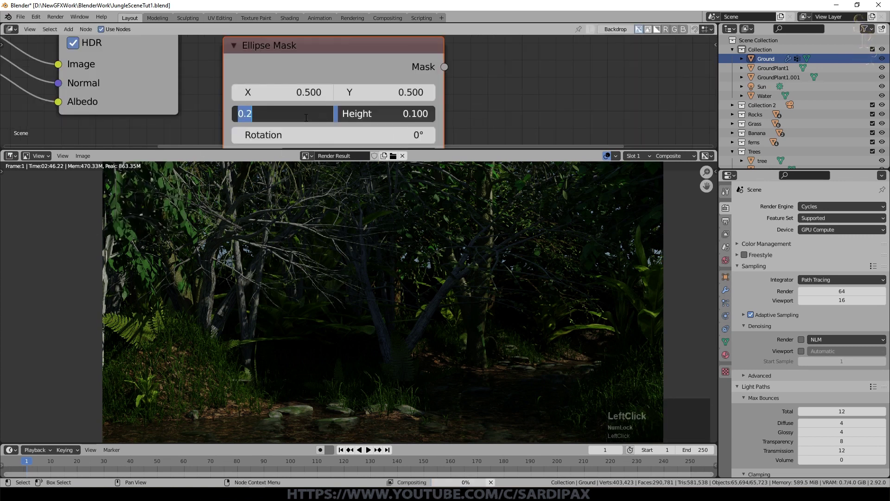
{"action": "type", "text": "1"}
{"action": "key", "text": "KP_Enter"}
{"action": "double_click", "coordinate": [366, 114]}
{"action": "type", "text": ".8"}
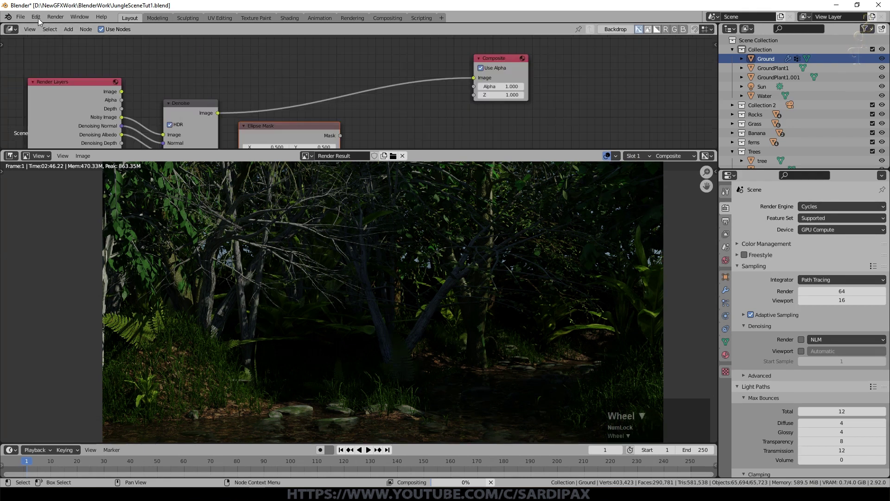
Step: Insert a Mix node between Denoise and Composite, set it to Multiply, and connect the ellipse Mask to its second Image input
{"action": "left_click", "coordinate": [68, 29]}
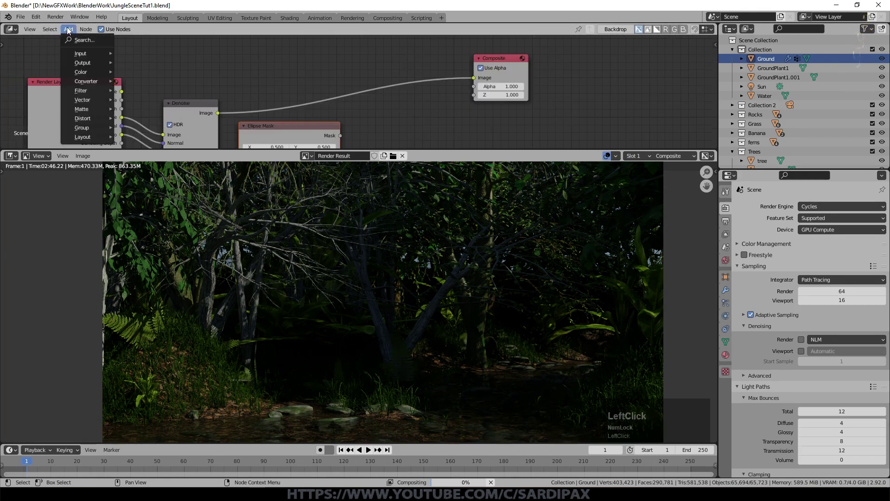
{"action": "mouse_move", "coordinate": [81, 72]}
{"action": "left_click", "coordinate": [132, 164]}
{"action": "left_click", "coordinate": [425, 71]}
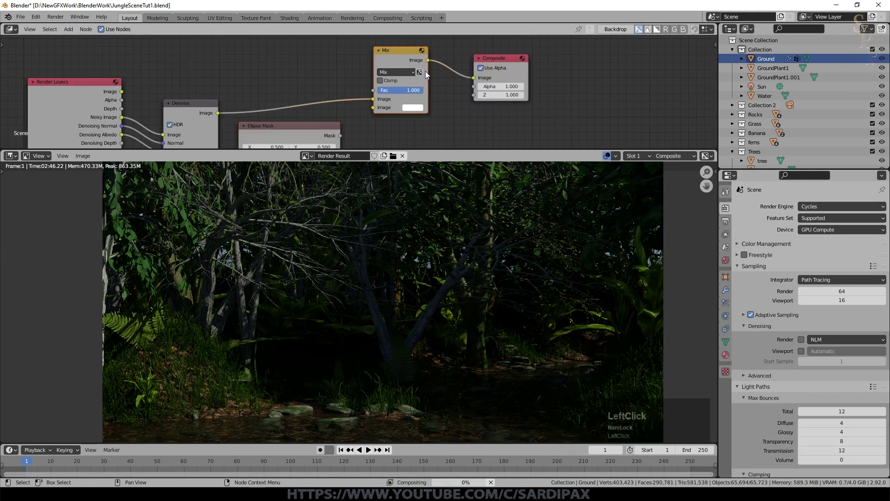
{"action": "left_click", "coordinate": [398, 72]}
{"action": "left_click", "coordinate": [388, 102]}
{"action": "left_click_drag", "start_coordinate": [341, 136], "coordinate": [375, 109]}
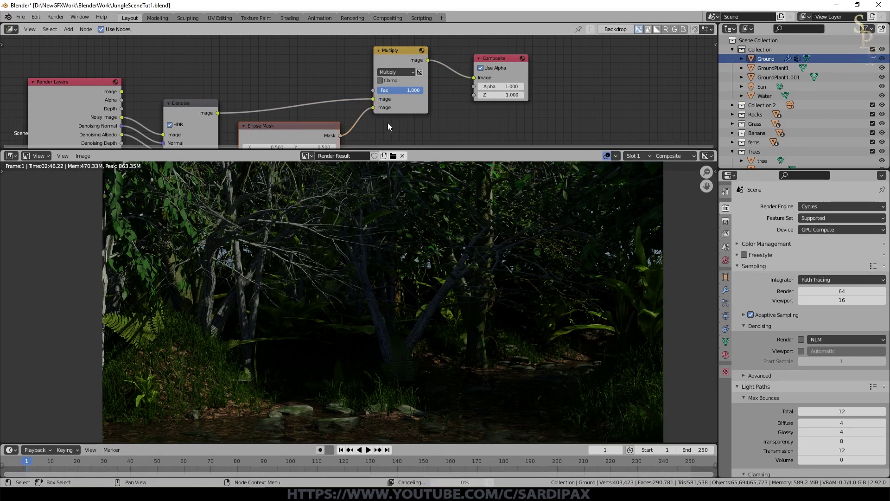
Step: Move the Composite and Multiply nodes to make room and insert a Blur node between Ellipse Mask and Multiply
{"action": "scroll", "coordinate": [549, 82], "scroll_direction": "down", "scroll_amount": 2}
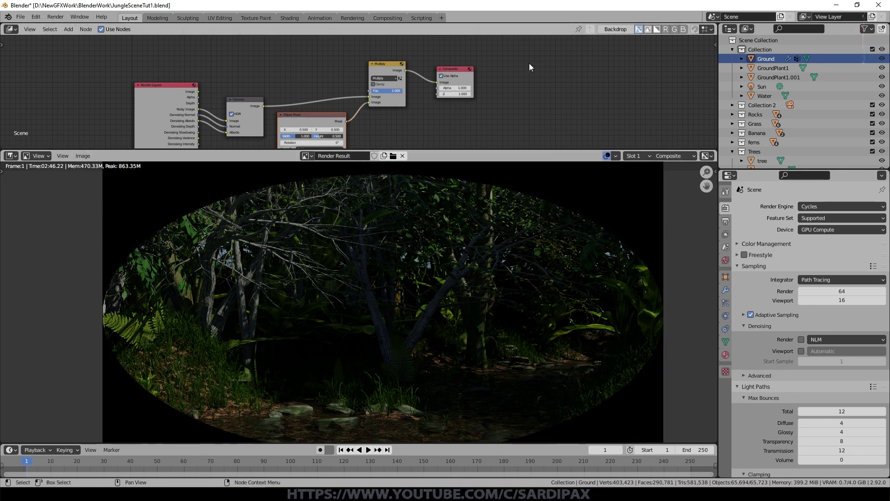
{"action": "left_click_drag", "start_coordinate": [464, 69], "coordinate": [528, 46]}
{"action": "left_click_drag", "start_coordinate": [382, 71], "coordinate": [436, 50]}
{"action": "left_click", "coordinate": [68, 29]}
{"action": "mouse_move", "coordinate": [83, 91]}
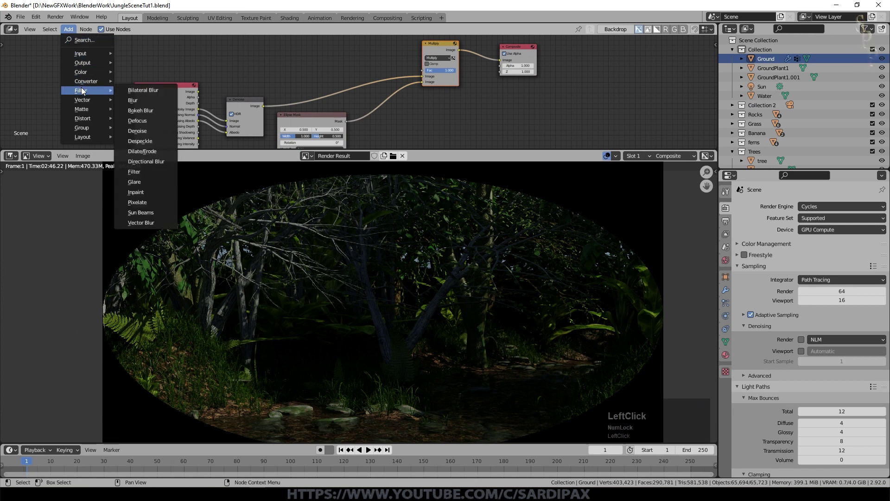
{"action": "left_click", "coordinate": [143, 96]}
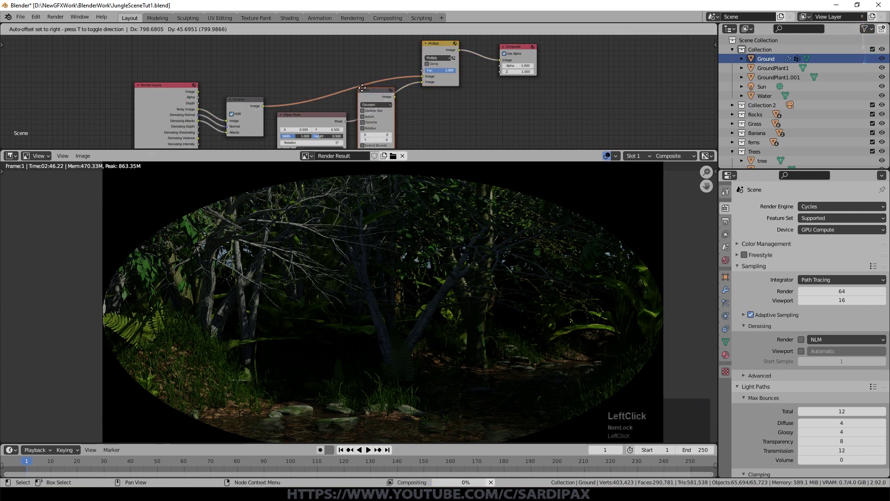
{"action": "left_click", "coordinate": [364, 89]}
Step: Set the Blur node to Fast Gaussian with Relative on, Y aspect correction, and X and Y at 15%
{"action": "scroll", "coordinate": [364, 90], "scroll_direction": "up", "scroll_amount": 3}
{"action": "left_click", "coordinate": [388, 74]}
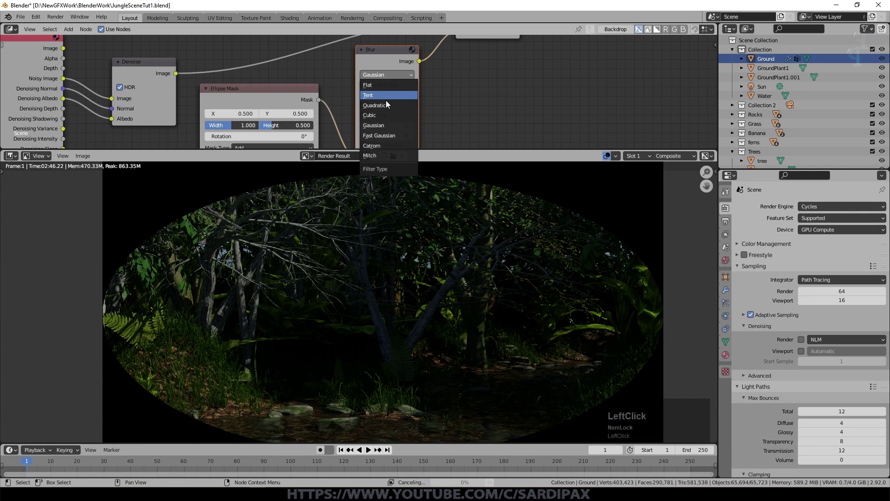
{"action": "left_click", "coordinate": [383, 136]}
{"action": "left_click", "coordinate": [364, 85]}
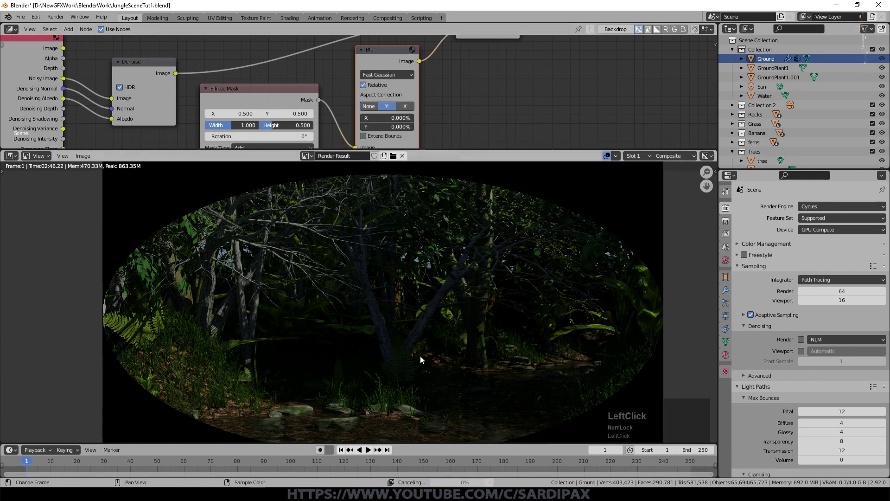
{"action": "left_click", "coordinate": [400, 117]}
{"action": "type", "text": "15"}
{"action": "key", "text": "Tab"}
{"action": "type", "text": "15"}
{"action": "key", "text": "Return"}
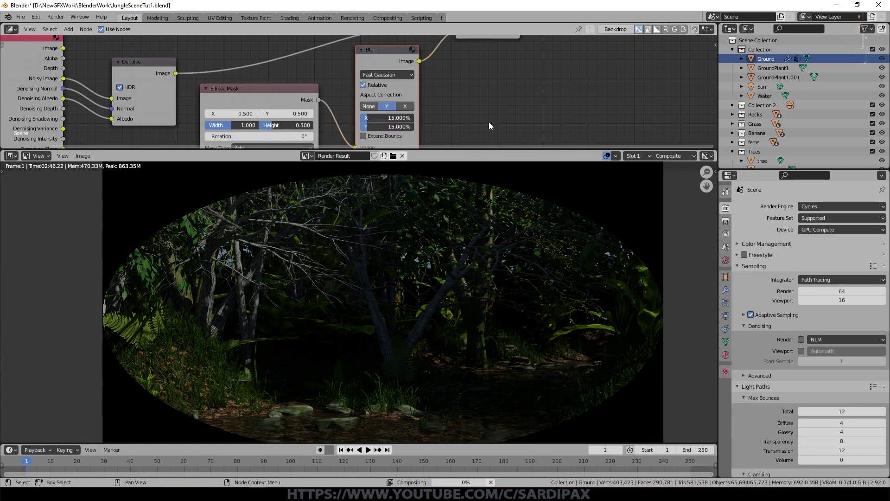
Step: Check the blurred vignette on the full render and set the Multiply node's Fac to 0.825
{"action": "scroll", "coordinate": [580, 191], "scroll_direction": "down", "scroll_amount": 3}
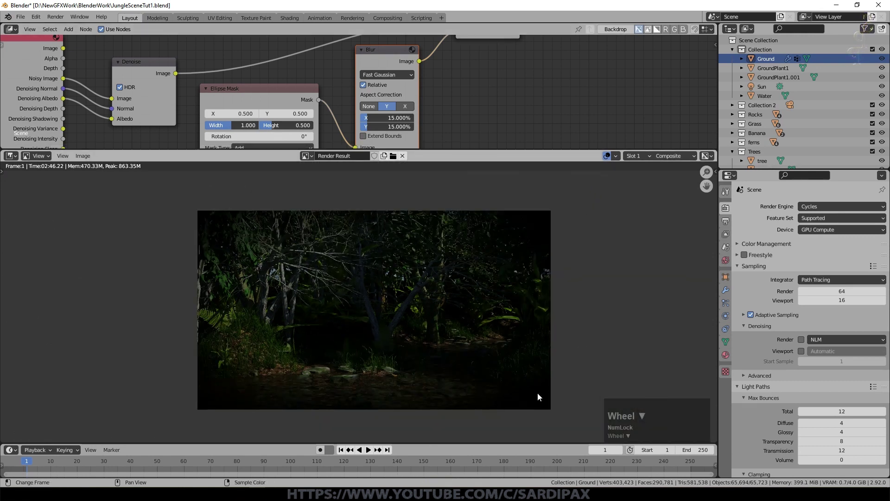
{"action": "middle_click_drag", "start_coordinate": [503, 113], "coordinate": [378, 90]}
{"action": "scroll", "coordinate": [492, 137], "scroll_direction": "up", "scroll_amount": 3}
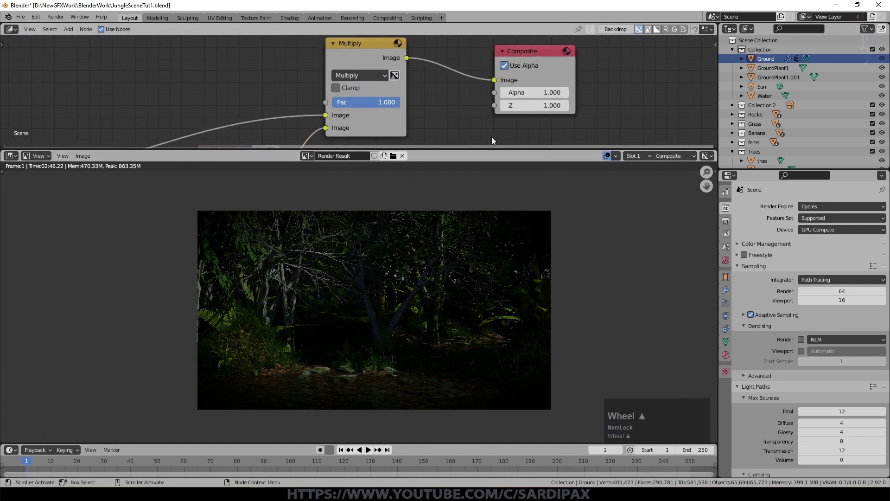
{"action": "left_click_drag", "start_coordinate": [402, 107], "coordinate": [383, 106]}
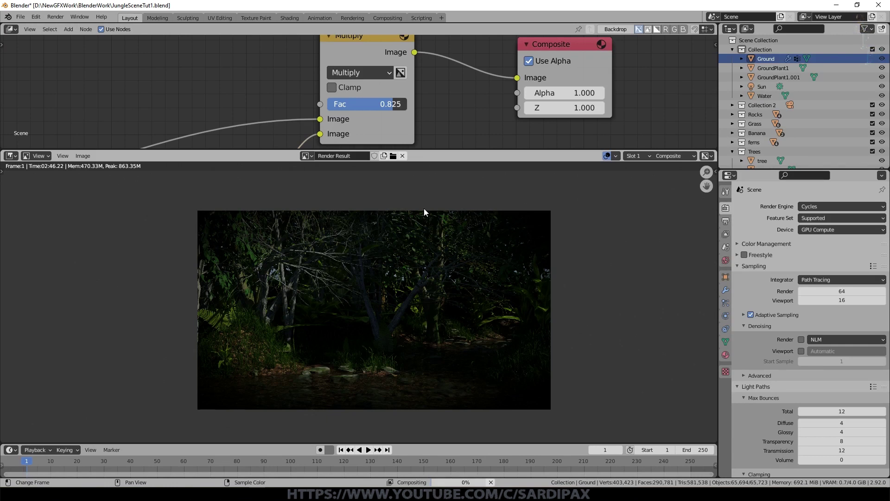
Step: Turn off Use Alpha on the Composite node
{"action": "scroll", "coordinate": [587, 129], "scroll_direction": "down", "scroll_amount": 3}
{"action": "middle_click_drag", "start_coordinate": [587, 128], "coordinate": [437, 140]}
{"action": "scroll", "coordinate": [527, 97], "scroll_direction": "up", "scroll_amount": 3}
{"action": "scroll", "coordinate": [519, 100], "scroll_direction": "up", "scroll_amount": 2}
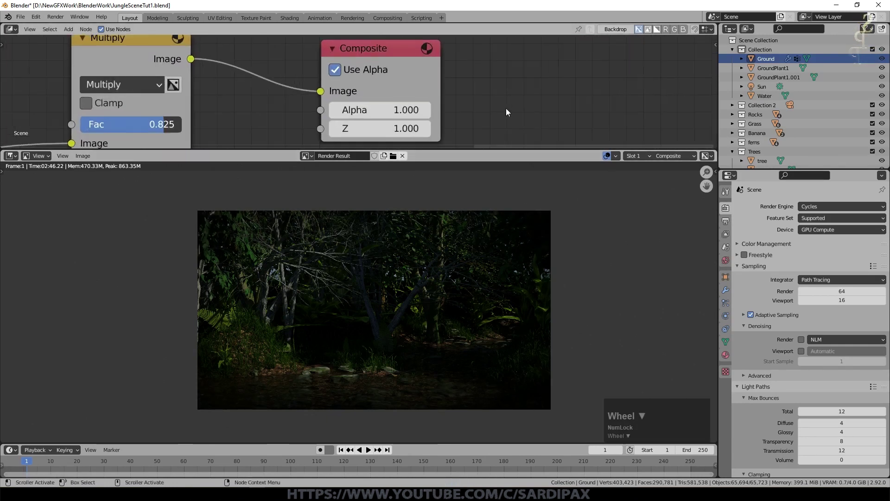
{"action": "scroll", "coordinate": [503, 108], "scroll_direction": "down", "scroll_amount": 5}
{"action": "left_click", "coordinate": [369, 77]}
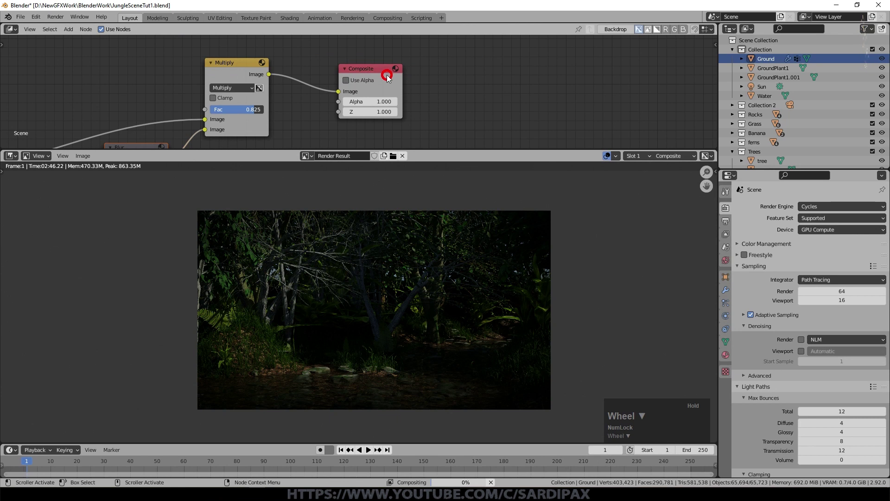
Step: Insert a Gamma node between Denoise and Multiply and set its gamma to 0.900
{"action": "middle_click_drag", "start_coordinate": [460, 101], "coordinate": [559, 94]}
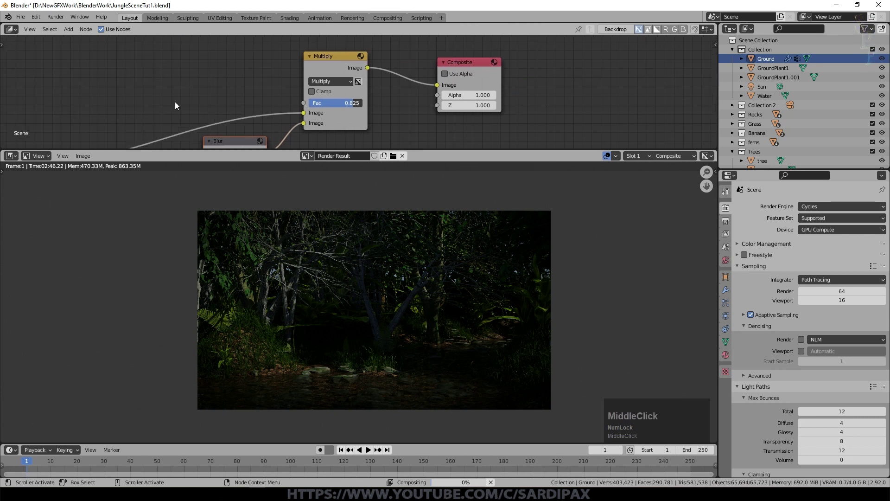
{"action": "middle_click_drag", "start_coordinate": [246, 80], "coordinate": [387, 134]}
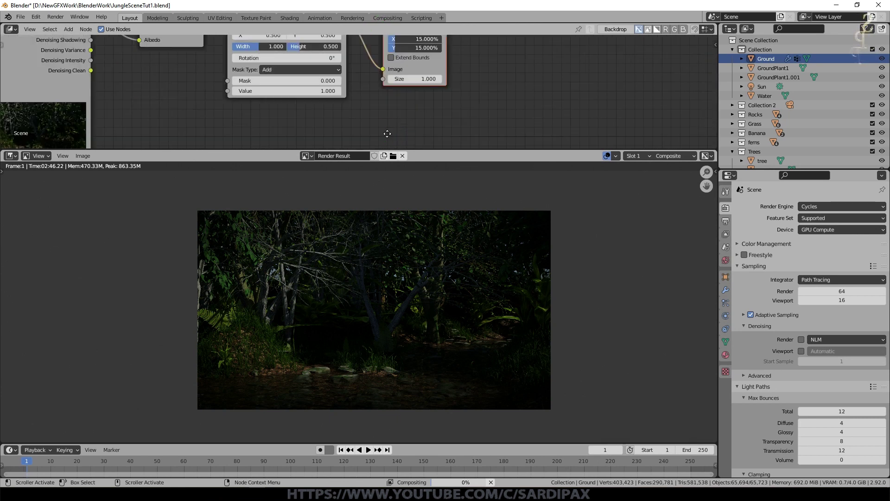
{"action": "left_click", "coordinate": [69, 30]}
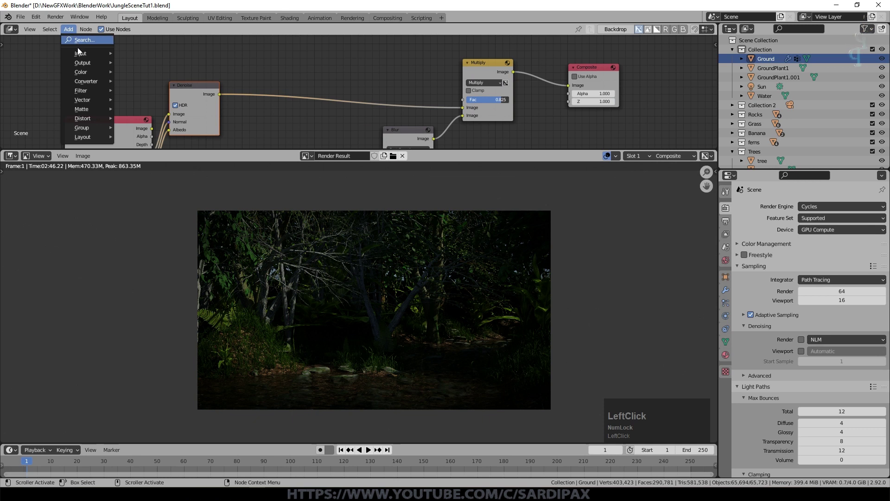
{"action": "mouse_move", "coordinate": [78, 71]}
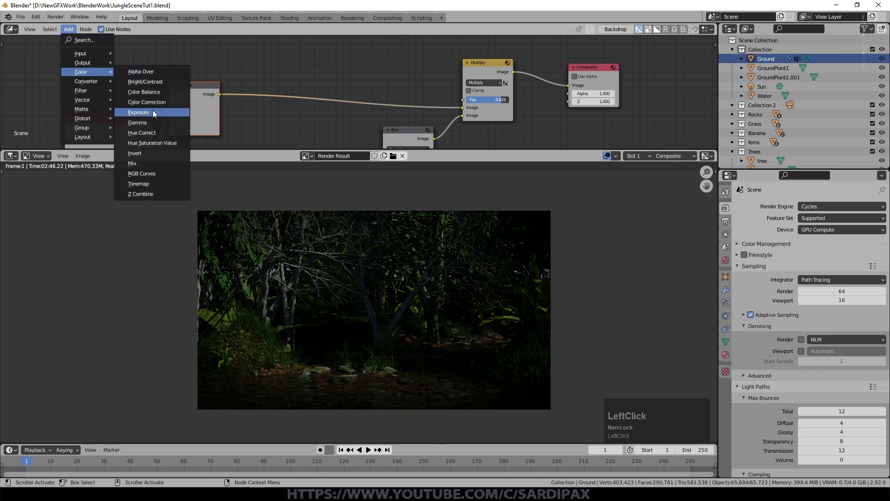
{"action": "left_click", "coordinate": [137, 122]}
{"action": "left_click", "coordinate": [372, 80]}
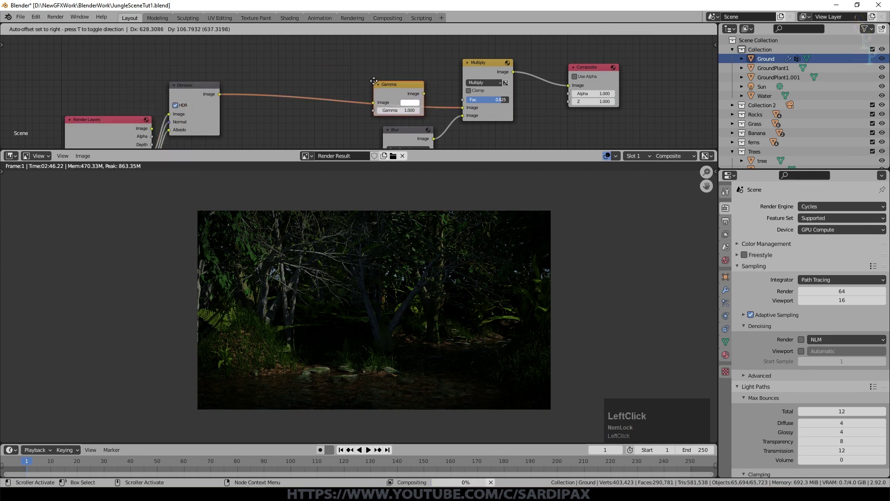
{"action": "left_click", "coordinate": [385, 112]}
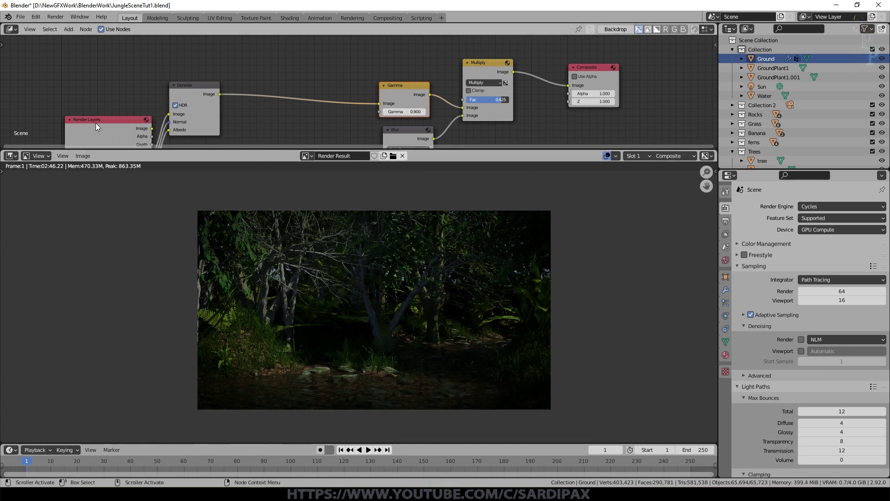
Step: Mute the Denoise node, inspect the render without denoising, and move the Render Layers node farther away from it
{"action": "left_click_drag", "start_coordinate": [96, 123], "coordinate": [67, 107]}
{"action": "left_click", "coordinate": [191, 86]}
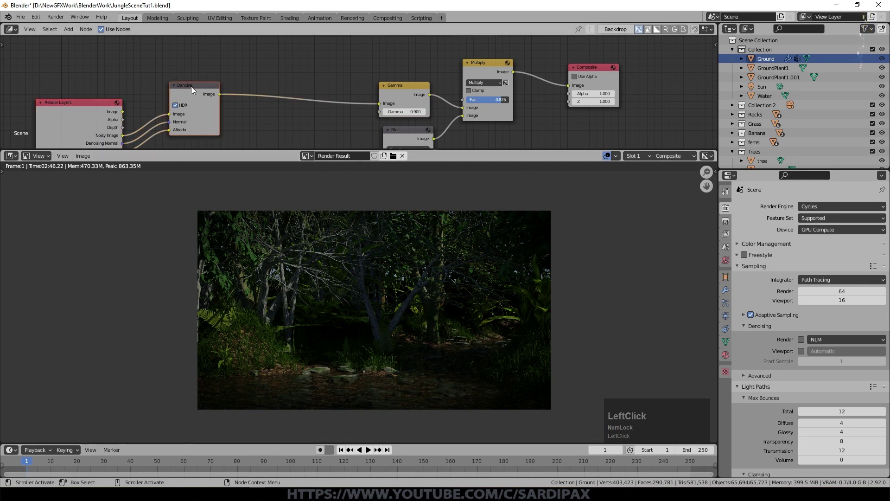
{"action": "key", "text": "m"}
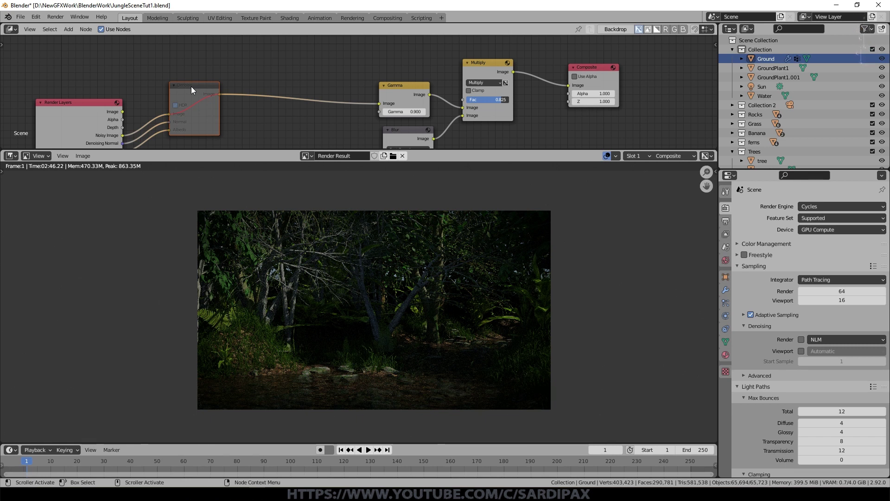
{"action": "scroll", "coordinate": [543, 317], "scroll_direction": "up", "scroll_amount": 4}
{"action": "scroll", "coordinate": [435, 260], "scroll_direction": "up", "scroll_amount": 2}
{"action": "middle_click_drag", "start_coordinate": [438, 312], "coordinate": [504, 371]}
{"action": "scroll", "coordinate": [271, 213], "scroll_direction": "down", "scroll_amount": 4}
{"action": "left_click_drag", "start_coordinate": [57, 103], "coordinate": [13, 77]}
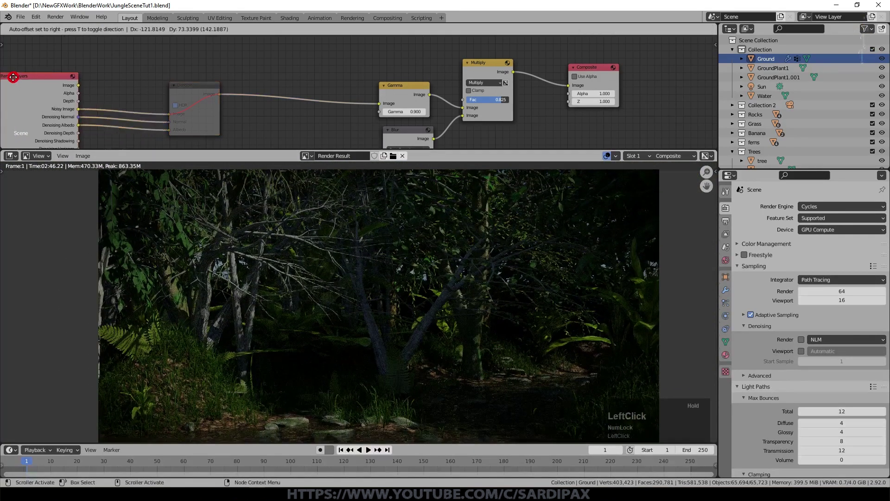
Step: Move the muted Denoise node closer to Render Layers and compare the Gamma node at 1.000 and 0.900, keeping 0.900
{"action": "left_click_drag", "start_coordinate": [193, 88], "coordinate": [135, 67]}
{"action": "middle_click_drag", "start_coordinate": [239, 109], "coordinate": [271, 111]}
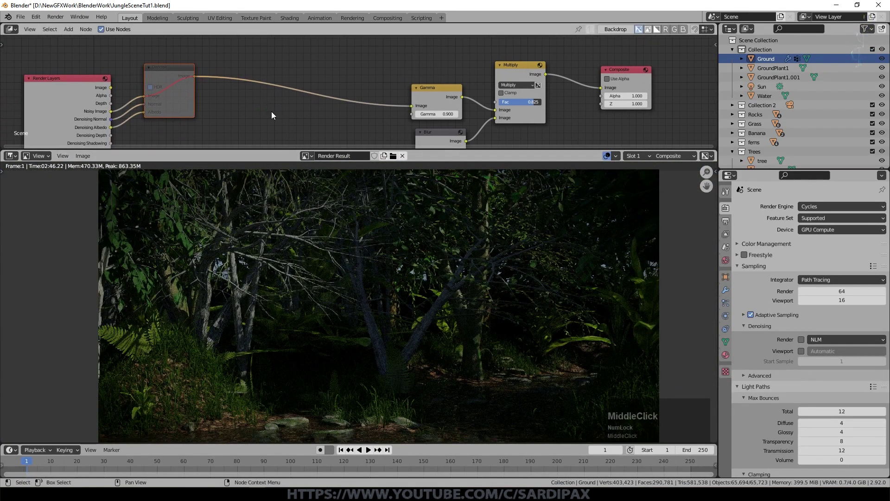
{"action": "left_click", "coordinate": [456, 114]}
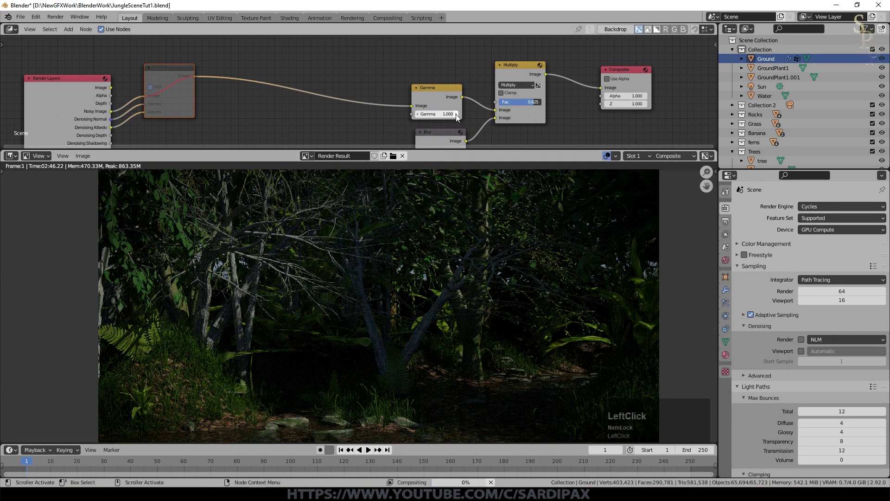
{"action": "left_click", "coordinate": [417, 114]}
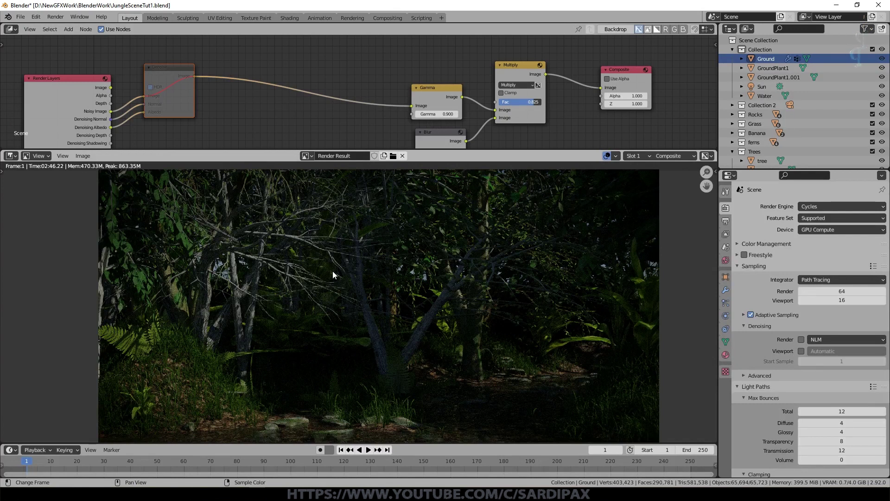
Step: Insert a Color Balance node on the link between the Denoise and Gamma nodes
{"action": "left_click", "coordinate": [68, 29]}
{"action": "mouse_move", "coordinate": [91, 73]}
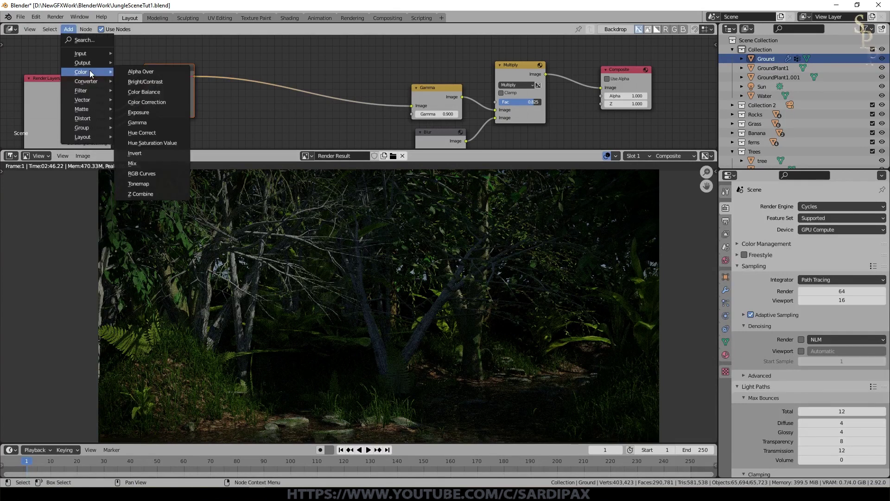
{"action": "left_click", "coordinate": [132, 91]}
{"action": "left_click_drag", "start_coordinate": [225, 41], "coordinate": [238, 48]}
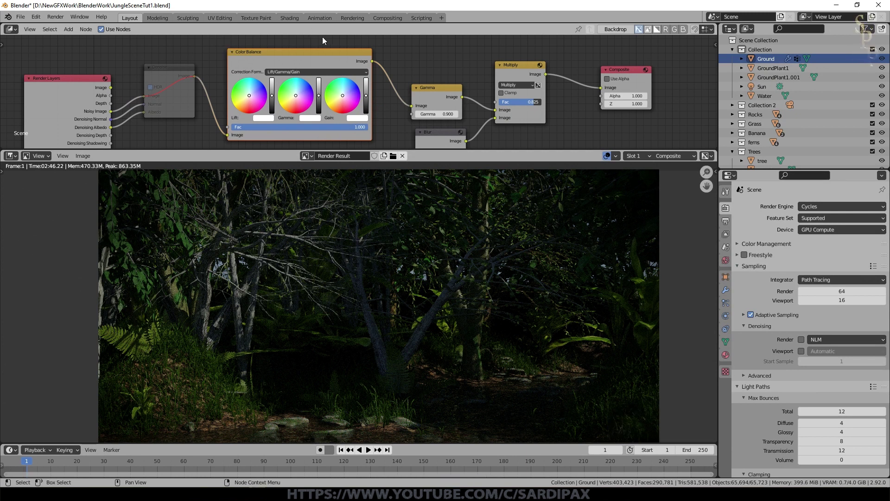
Step: Grade with the Color Balance node: shift lift slightly toward green, warm gamma and gain toward red, and slightly raise the gain brightness
{"action": "scroll", "coordinate": [321, 37], "scroll_direction": "up", "scroll_amount": 1}
{"action": "left_click_drag", "start_coordinate": [338, 101], "coordinate": [338, 98]}
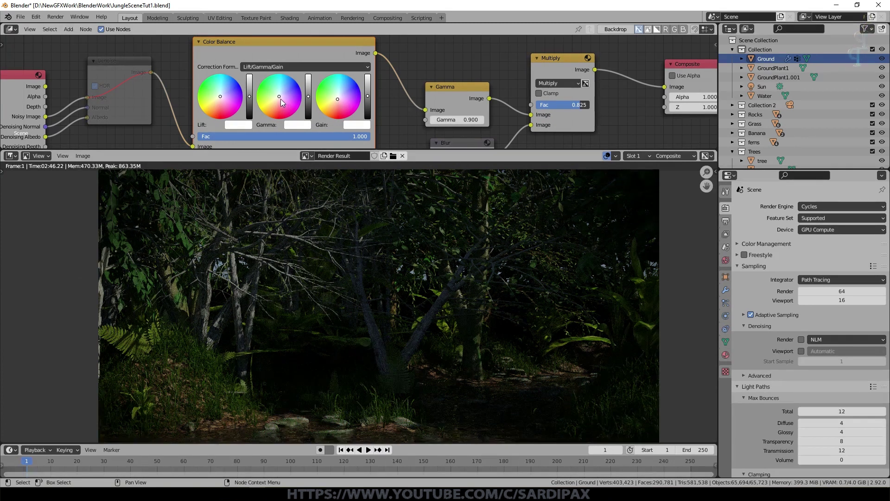
{"action": "left_click", "coordinate": [282, 101]}
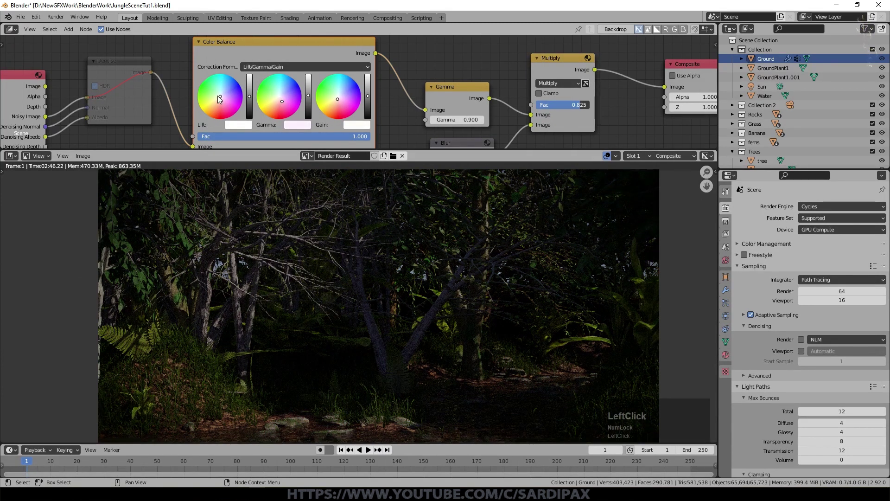
{"action": "left_click", "coordinate": [217, 96]}
{"action": "left_click", "coordinate": [218, 97]}
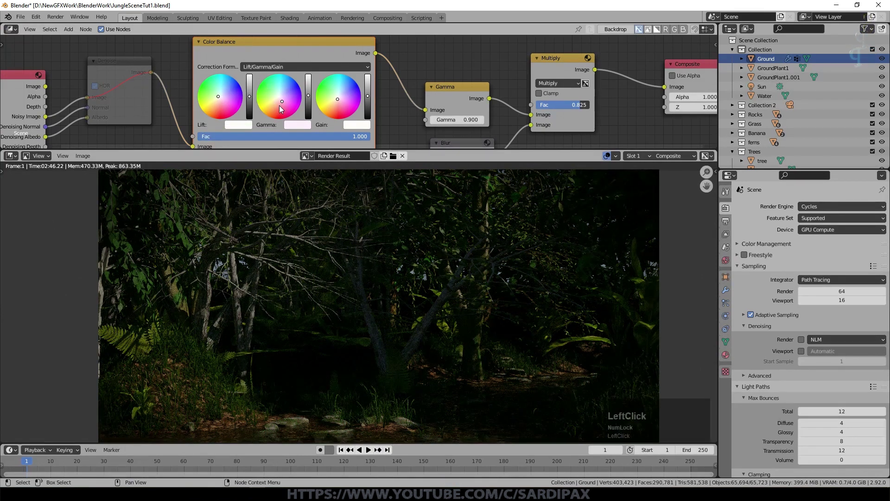
{"action": "left_click", "coordinate": [336, 105]}
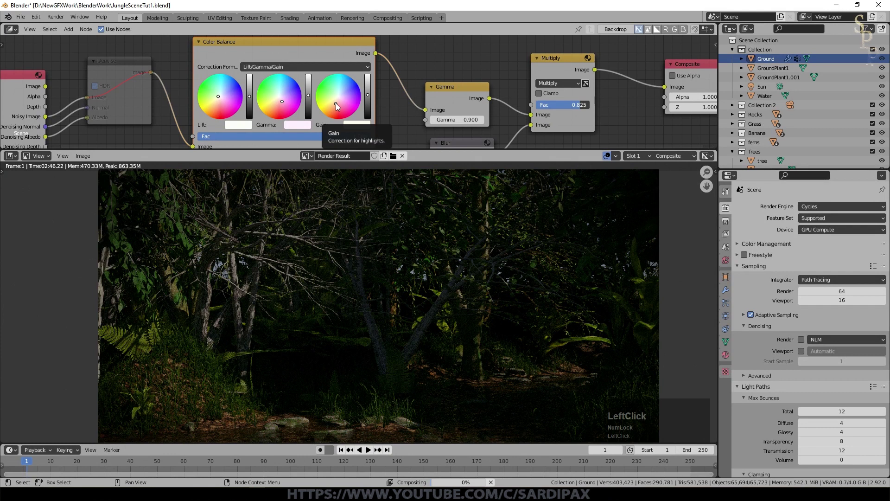
{"action": "left_click", "coordinate": [281, 106]}
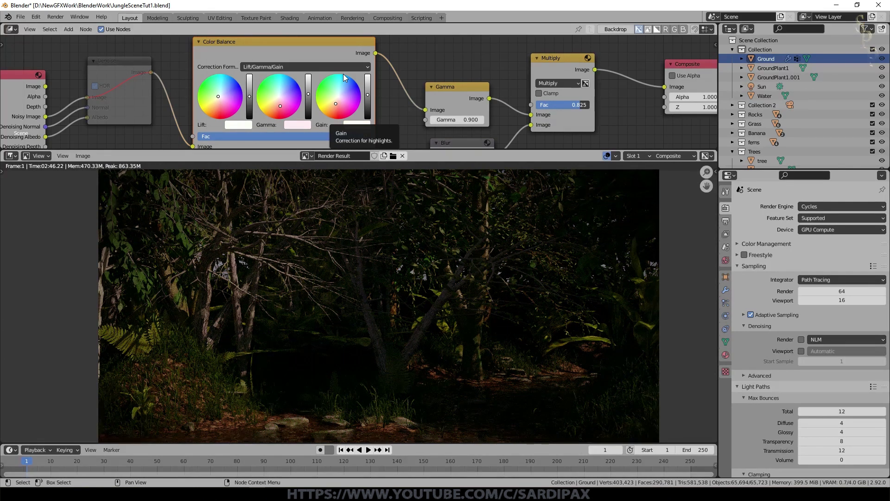
{"action": "mouse_move", "coordinate": [337, 102]}
{"action": "left_mouse_down"}
{"action": "mouse_move", "coordinate": [343, 98]}
{"action": "mouse_move", "coordinate": [331, 105]}
{"action": "left_mouse_up"}
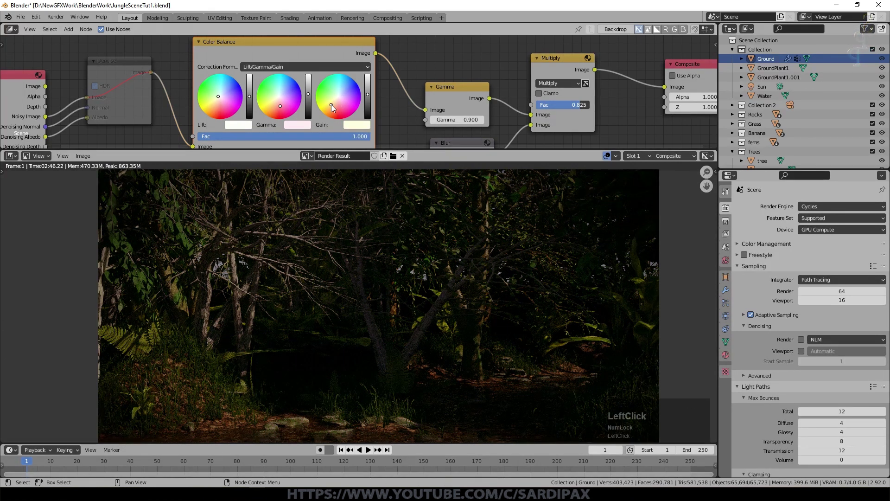
{"action": "left_click_drag", "start_coordinate": [331, 105], "coordinate": [368, 90]}
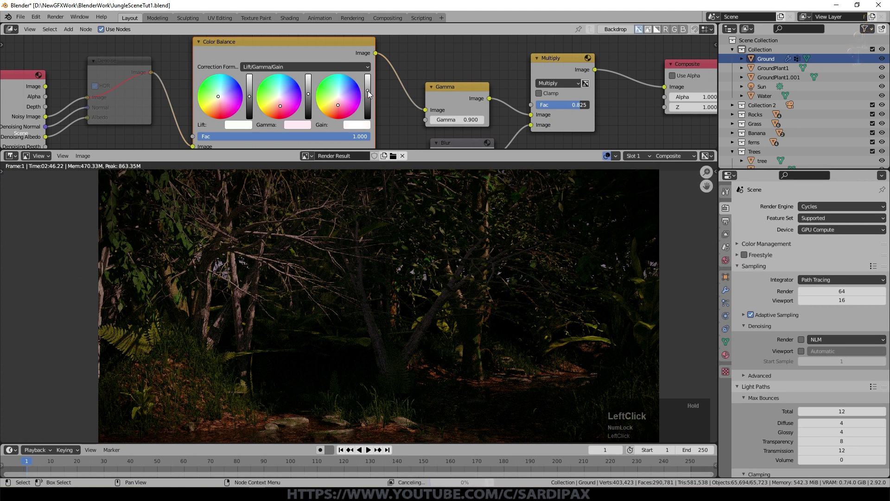
Step: Unmute the Denoise node and inspect the color-graded render in a maximized image view
{"action": "left_click", "coordinate": [117, 61]}
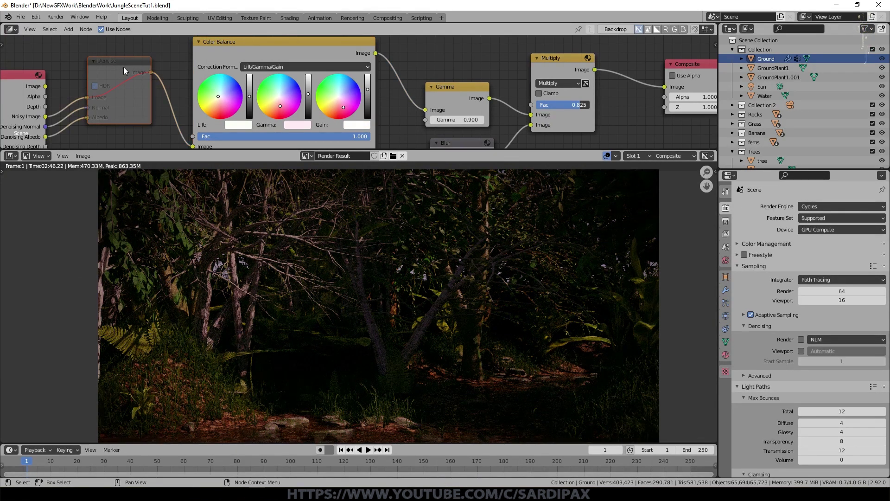
{"action": "key", "text": "m"}
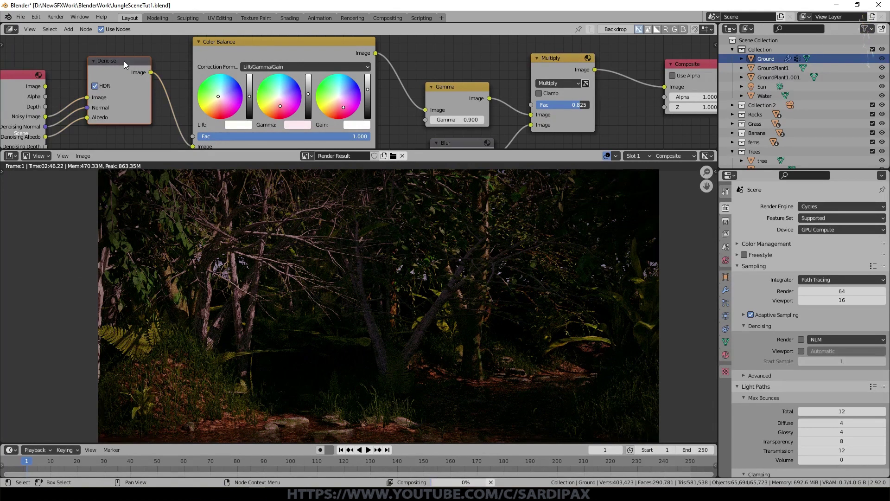
{"action": "key", "text": "ctrl+space"}
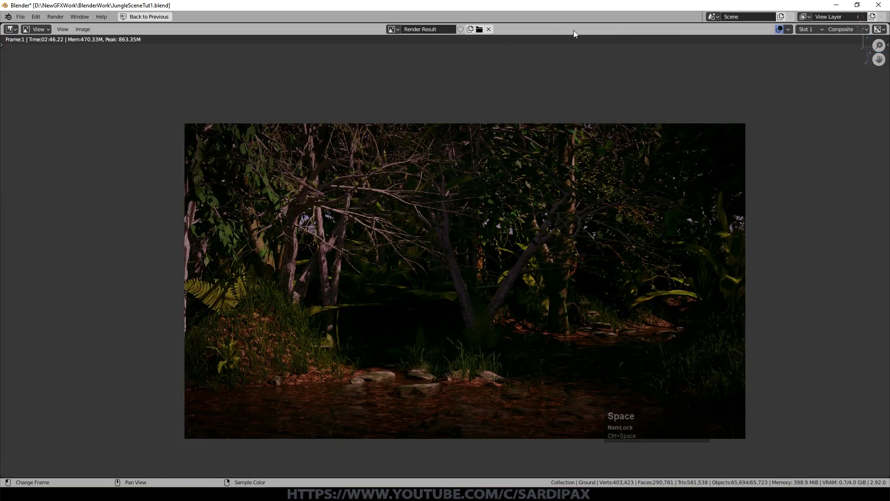
{"action": "scroll", "coordinate": [612, 229], "scroll_direction": "up", "scroll_amount": 1}
{"action": "middle_click_drag", "start_coordinate": [612, 229], "coordinate": [625, 180], "text": "shift"}
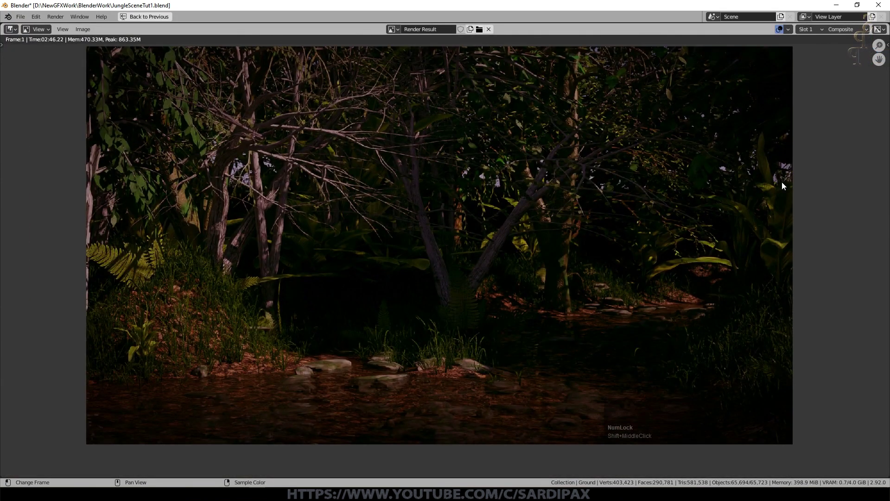